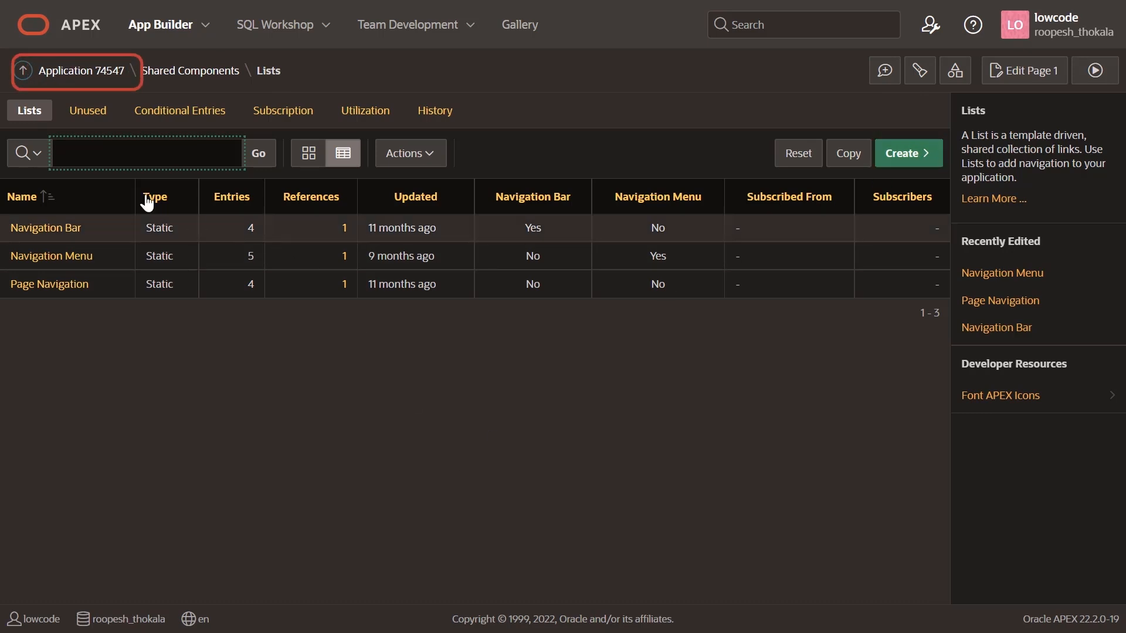
# Open the application's page 1, Home, in Page Designer and display its layout and shared components
pyautogui.click(67, 74)
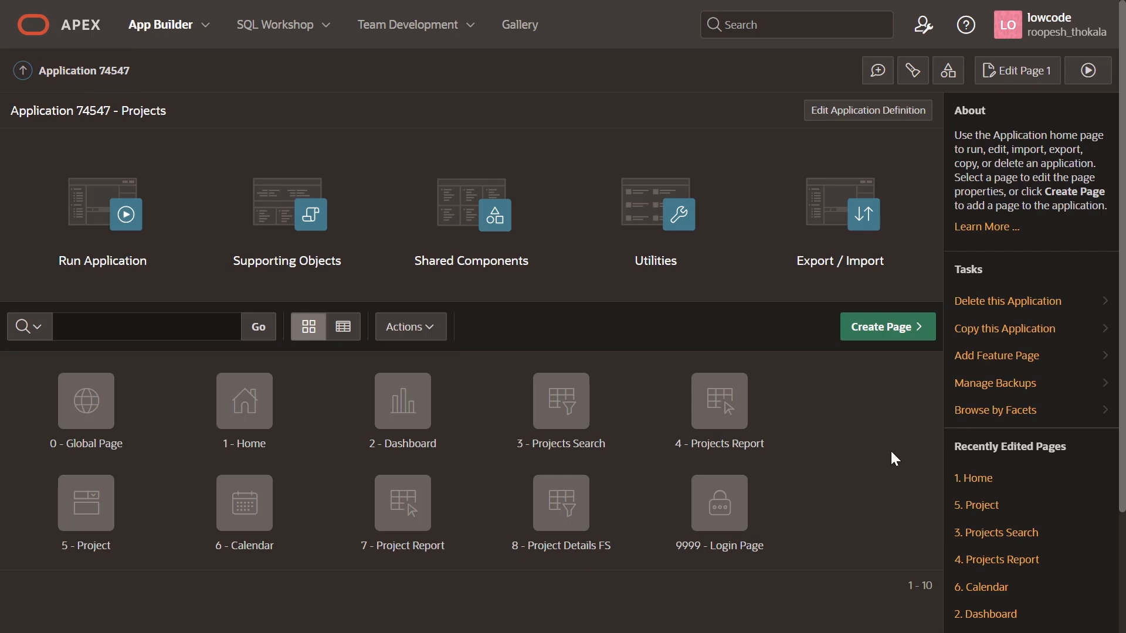
pyautogui.scroll(-2, 891, 459)
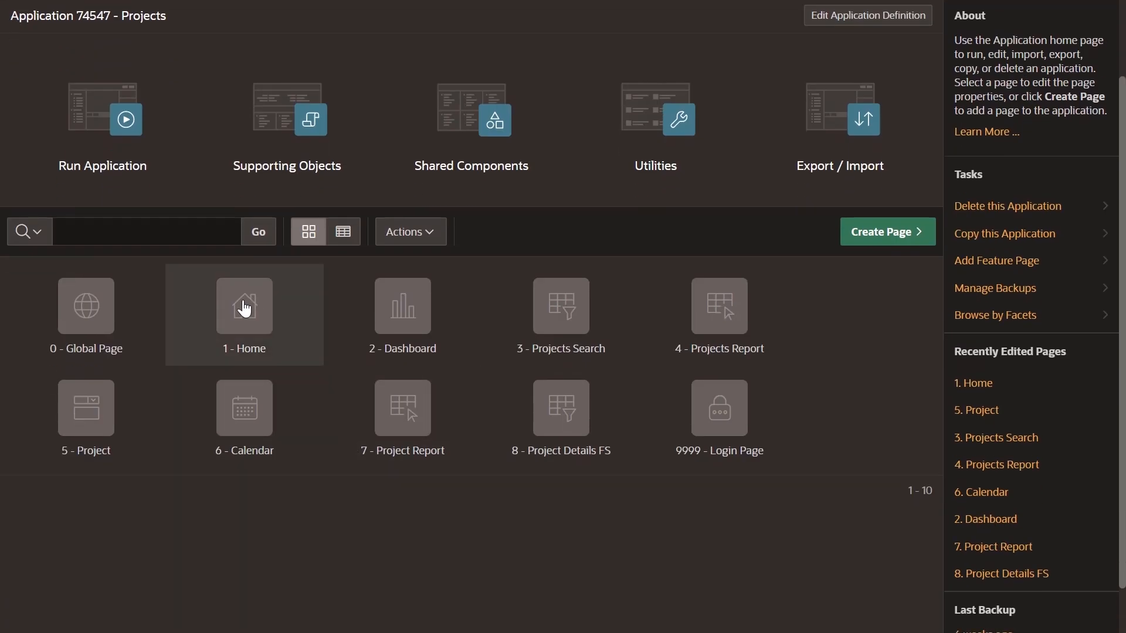
pyautogui.click(245, 309)
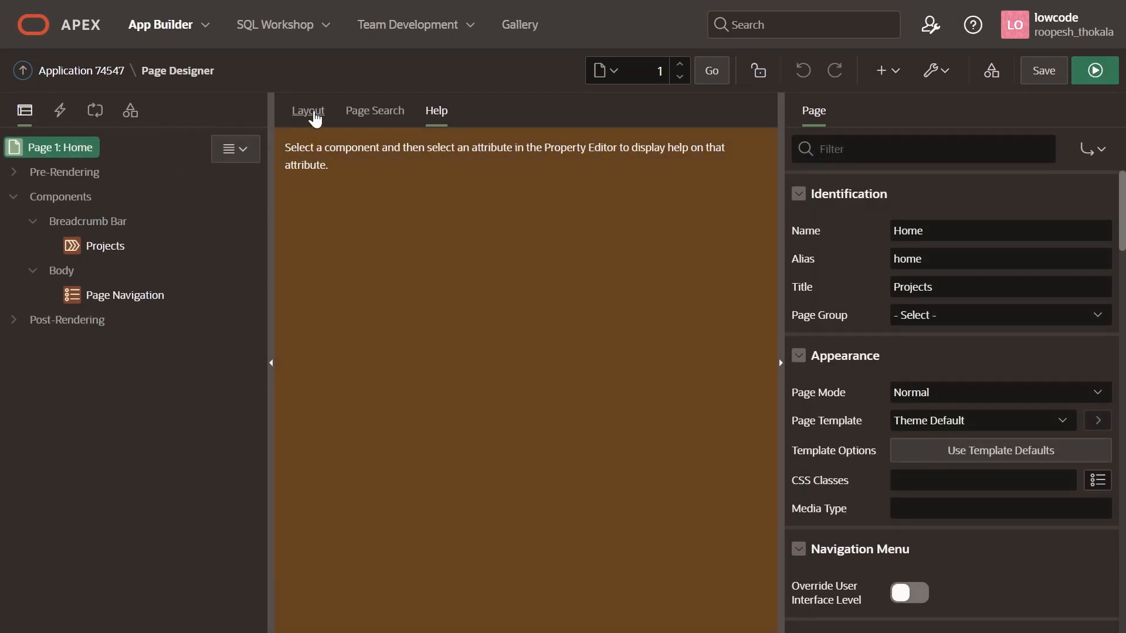
pyautogui.click(311, 112)
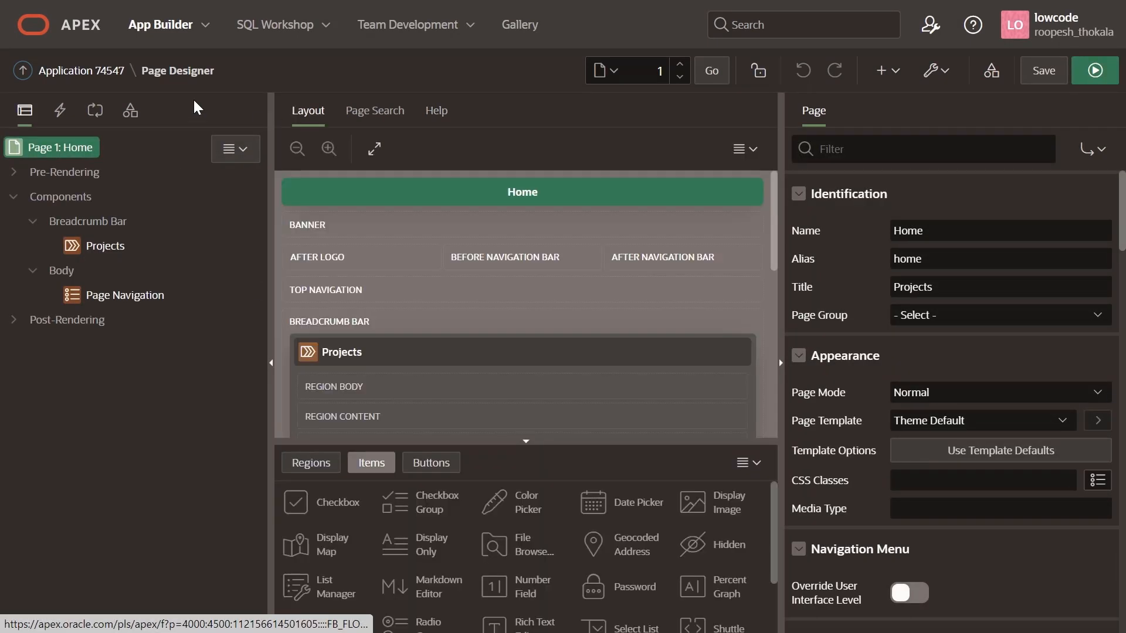
pyautogui.click(131, 117)
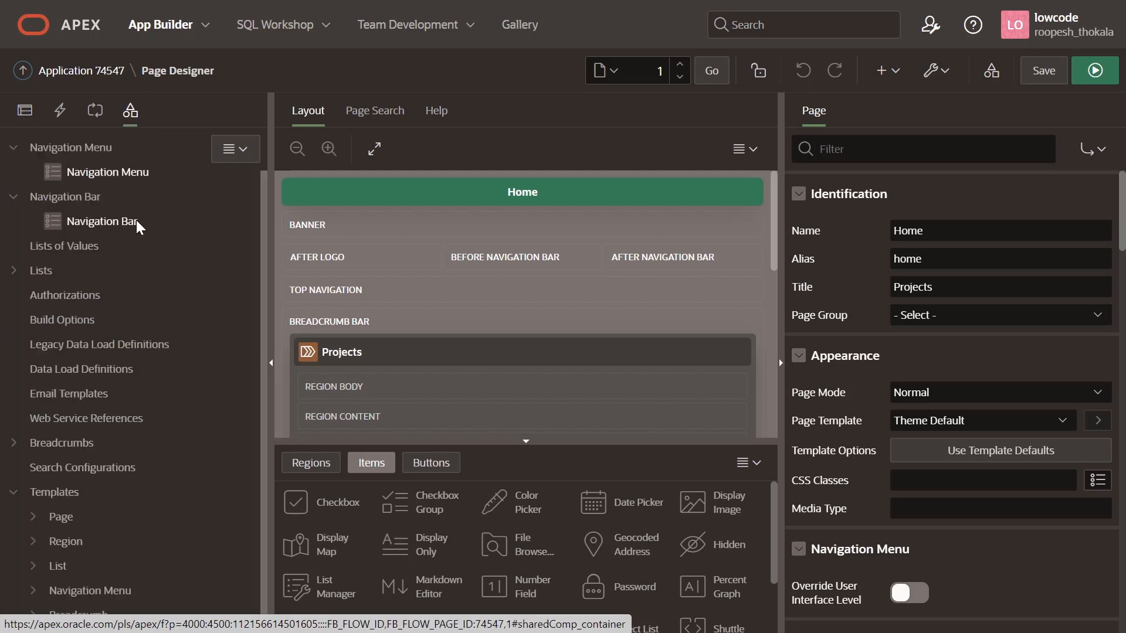
# Start creating a static list named Projects Reports from the page's shared components and proceed to its entries
pyautogui.rightClick(44, 273)
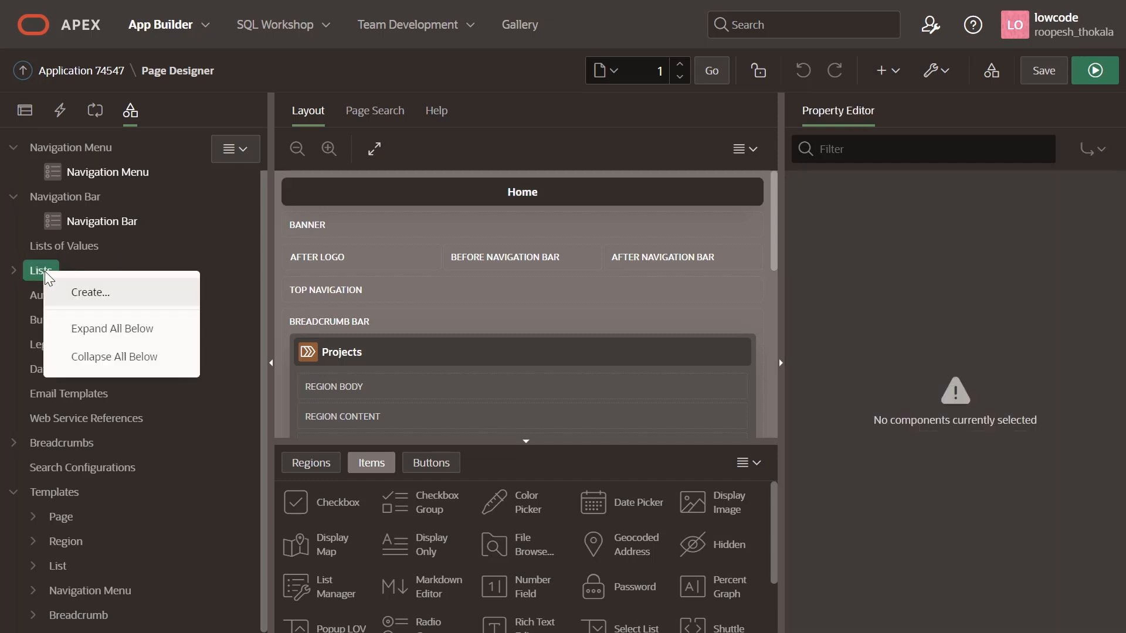
pyautogui.click(147, 299)
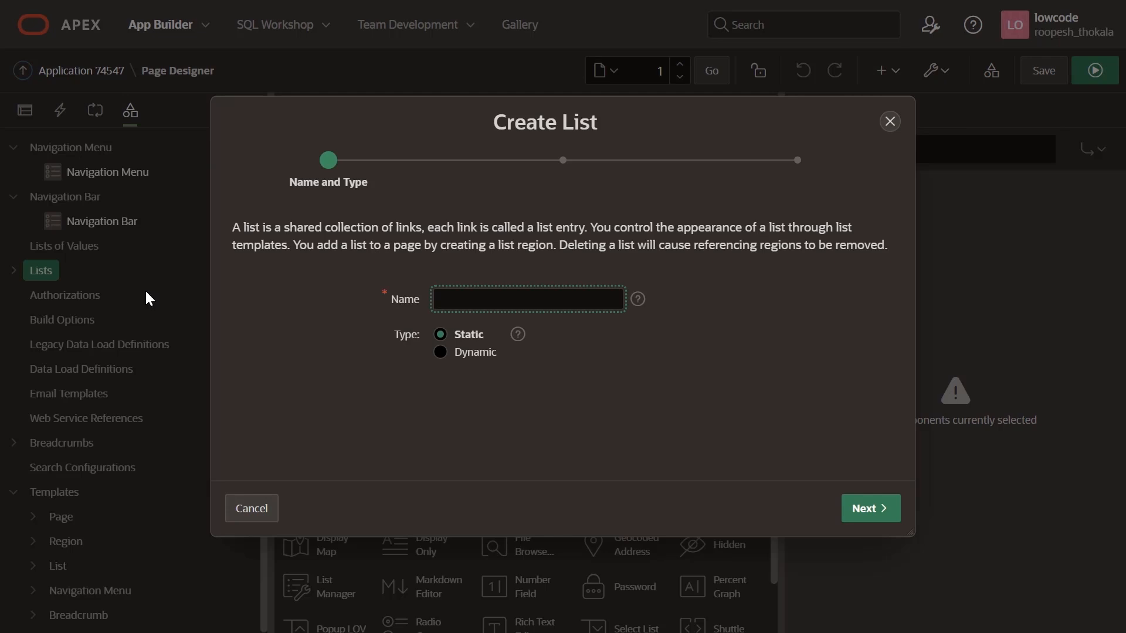
pyautogui.click(494, 292)
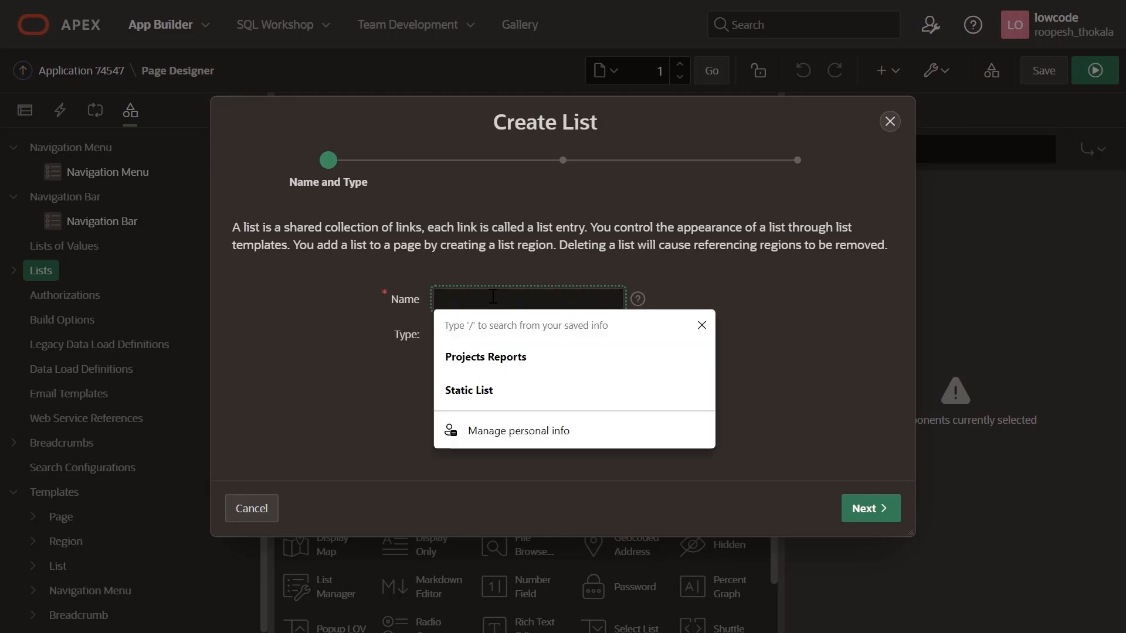
pyautogui.click(538, 358)
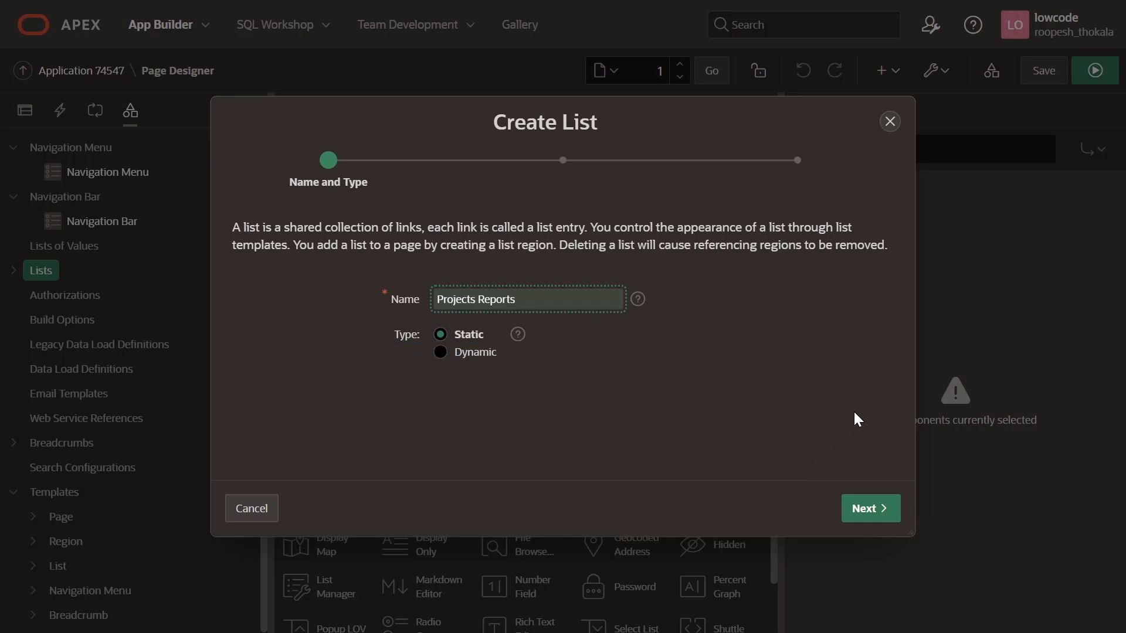
pyautogui.click(866, 512)
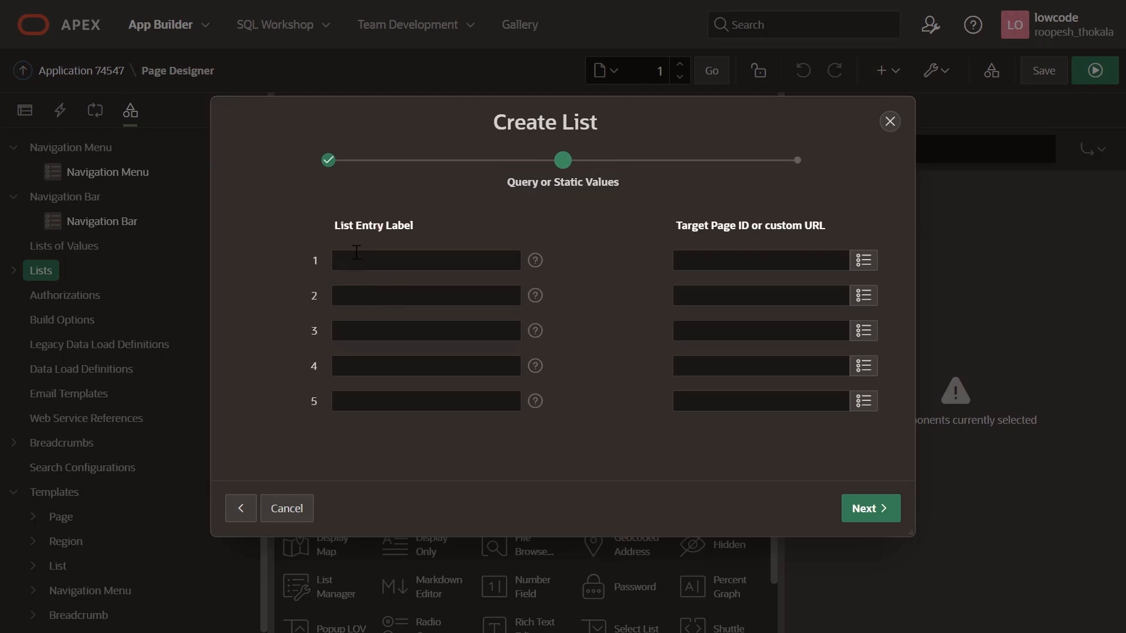
# Define the first list entry with the label Project Reports and page 4 as its target
pyautogui.click(420, 269)
pyautogui.write('Project Reports')
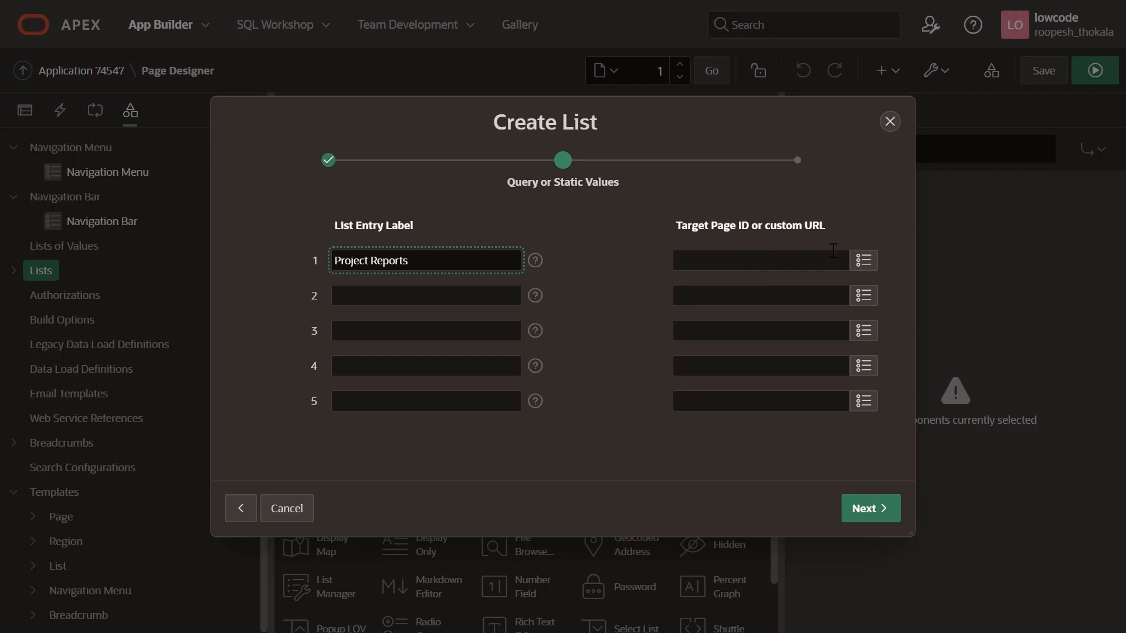
pyautogui.click(864, 264)
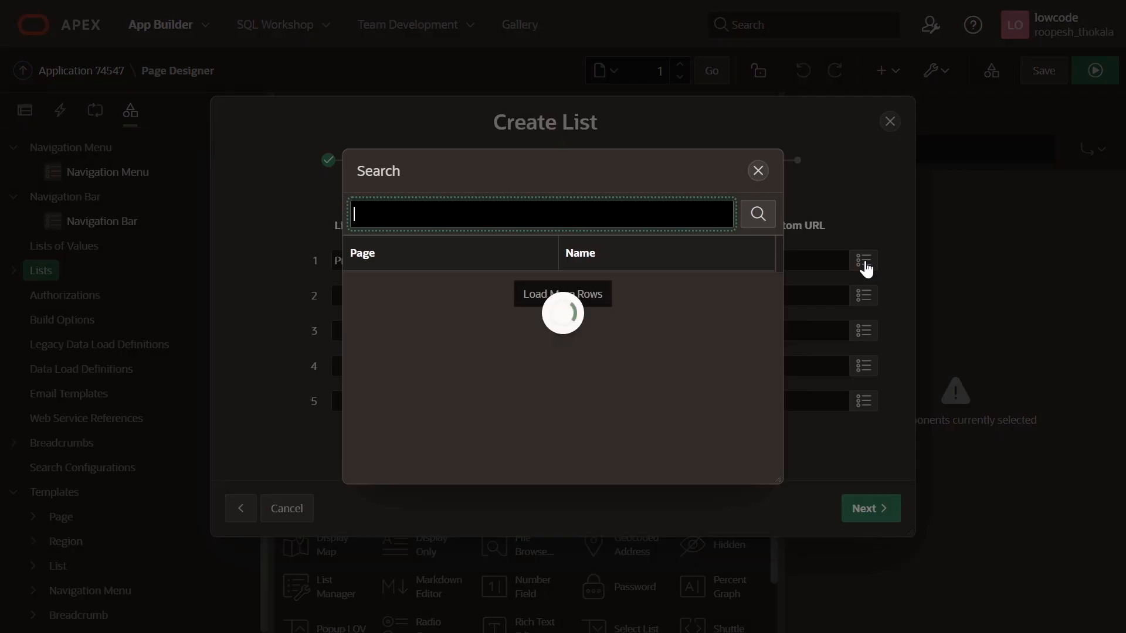
pyautogui.scroll(-1, 437, 369)
pyautogui.scroll(1, 438, 369)
pyautogui.click(355, 398)
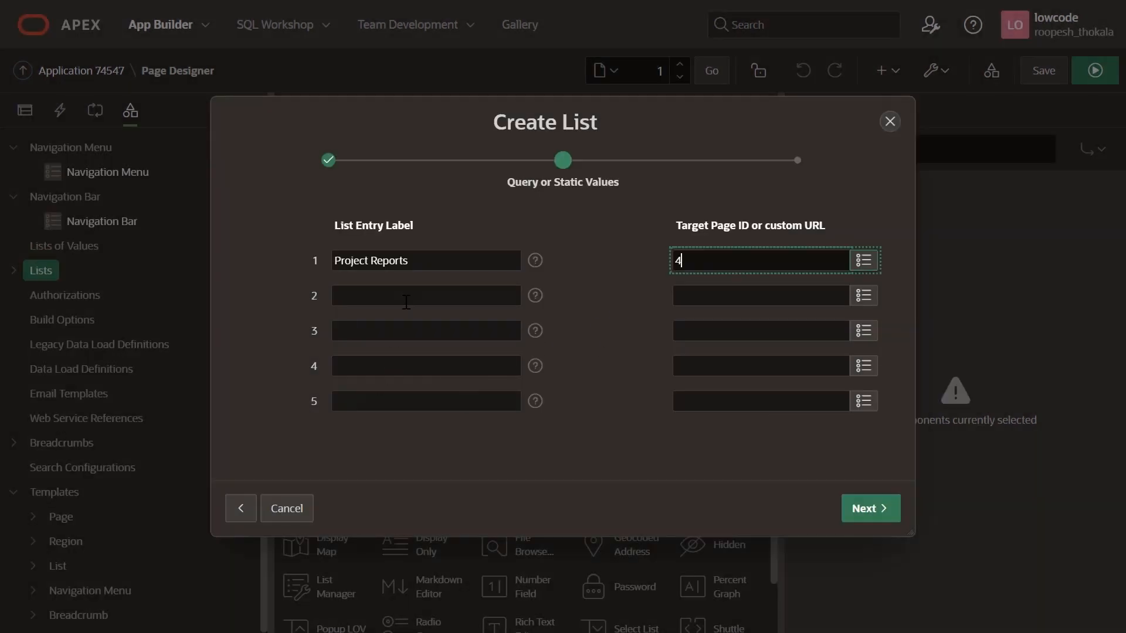
# Define the second list entry as Project Details targeting page 8, and proceed to the confirmation stage
pyautogui.click(408, 297)
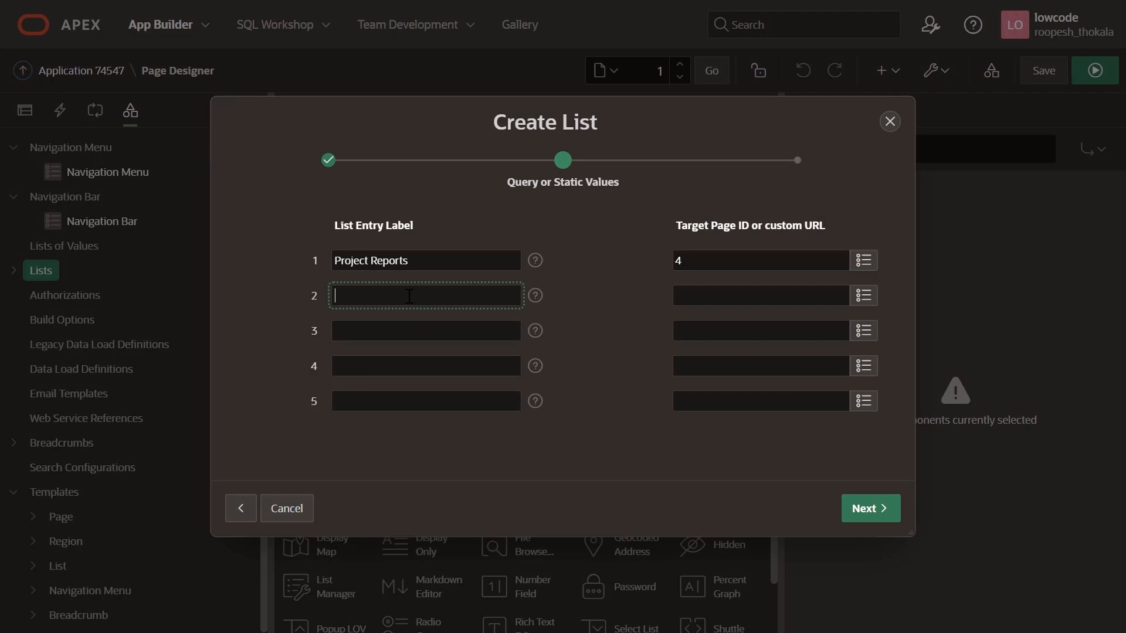
pyautogui.write('Project Details')
pyautogui.click(864, 295)
pyautogui.click(726, 414)
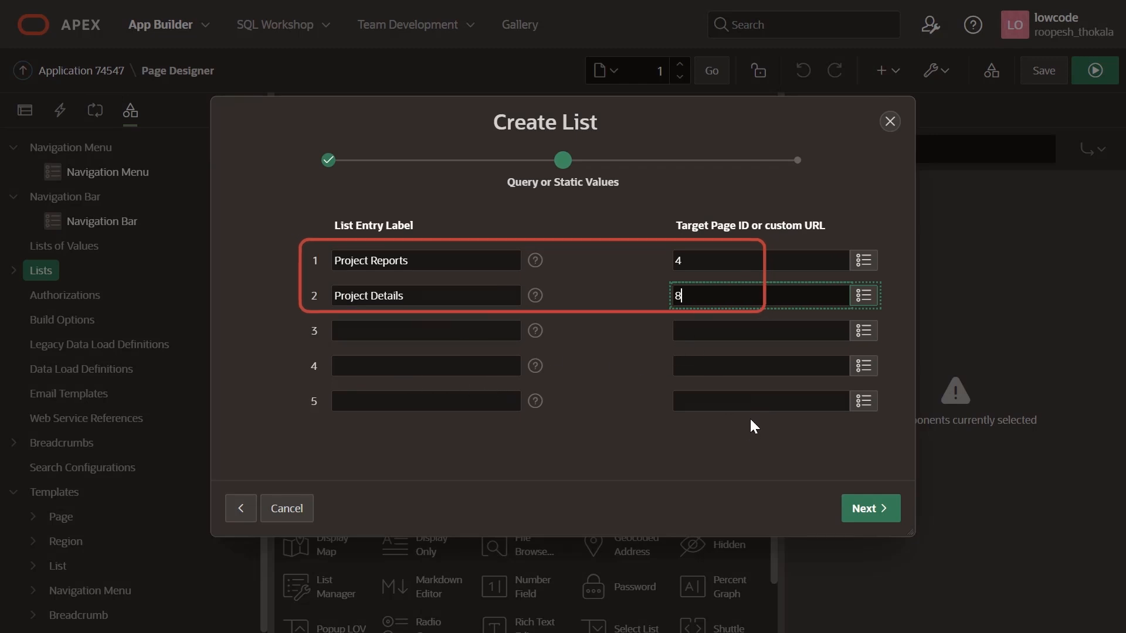
pyautogui.click(867, 512)
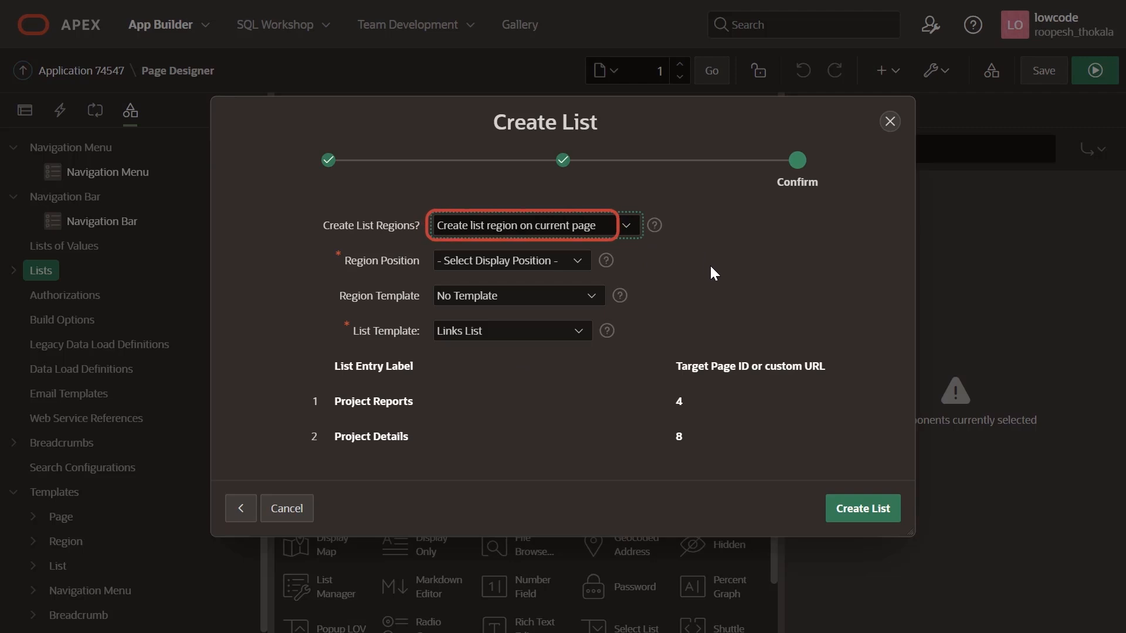
# Create the list with a region on the current page in Page Template Body, using No Template and the Links List template
pyautogui.click(554, 262)
pyautogui.click(554, 297)
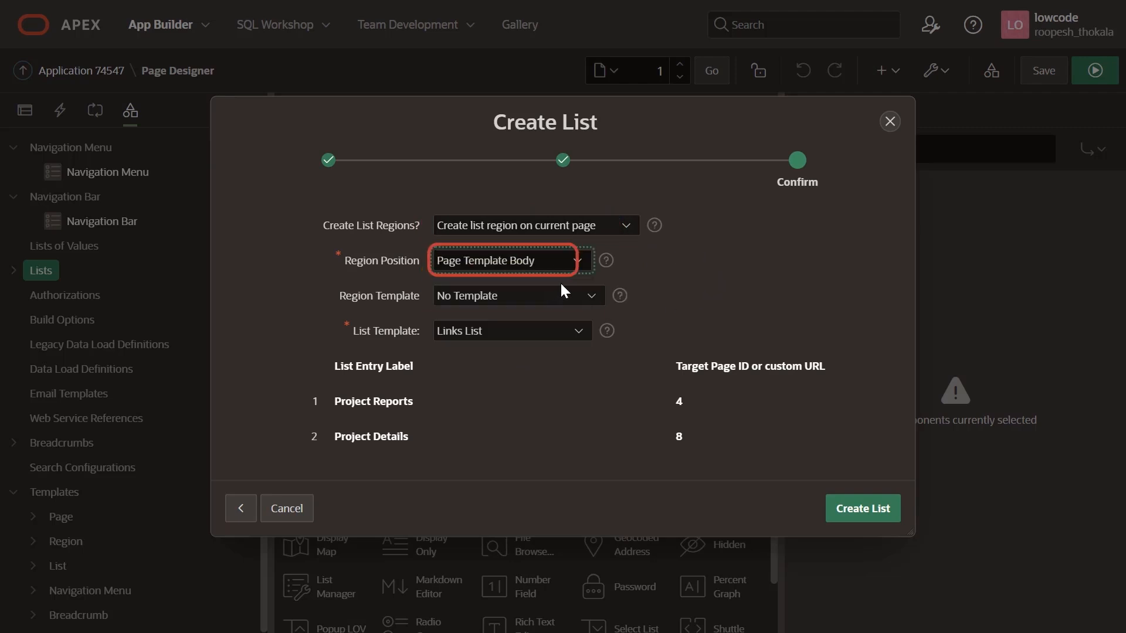
pyautogui.click(486, 295)
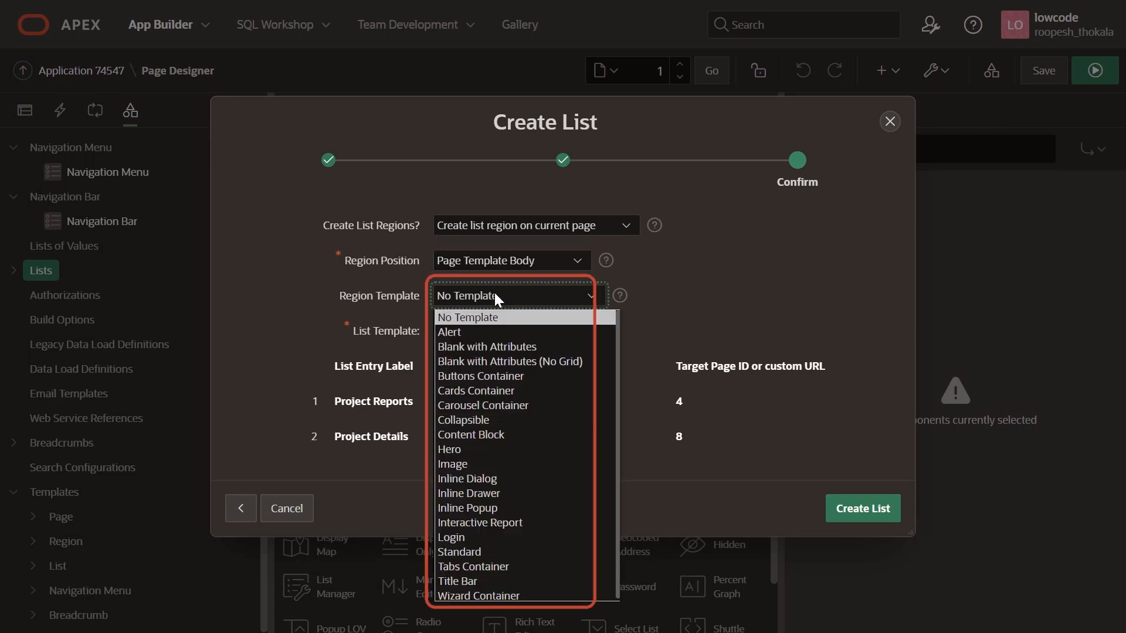
pyautogui.click(519, 297)
pyautogui.click(514, 332)
pyautogui.click(713, 466)
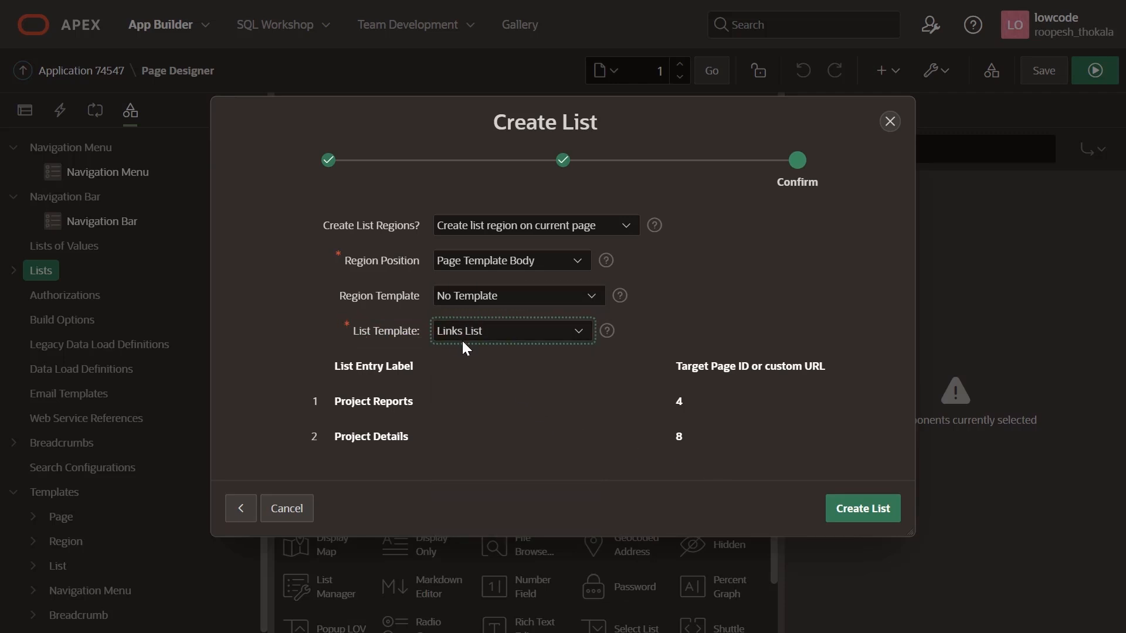
pyautogui.click(865, 510)
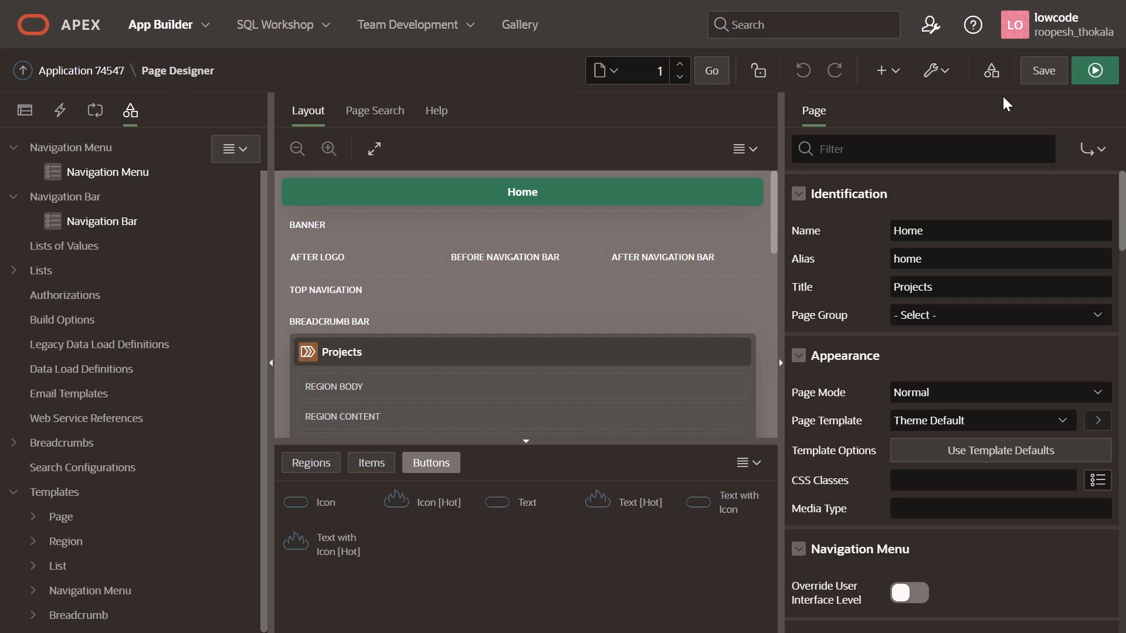
# Open the Projects Reports list from the application's shared components and review its details
pyautogui.click(992, 71)
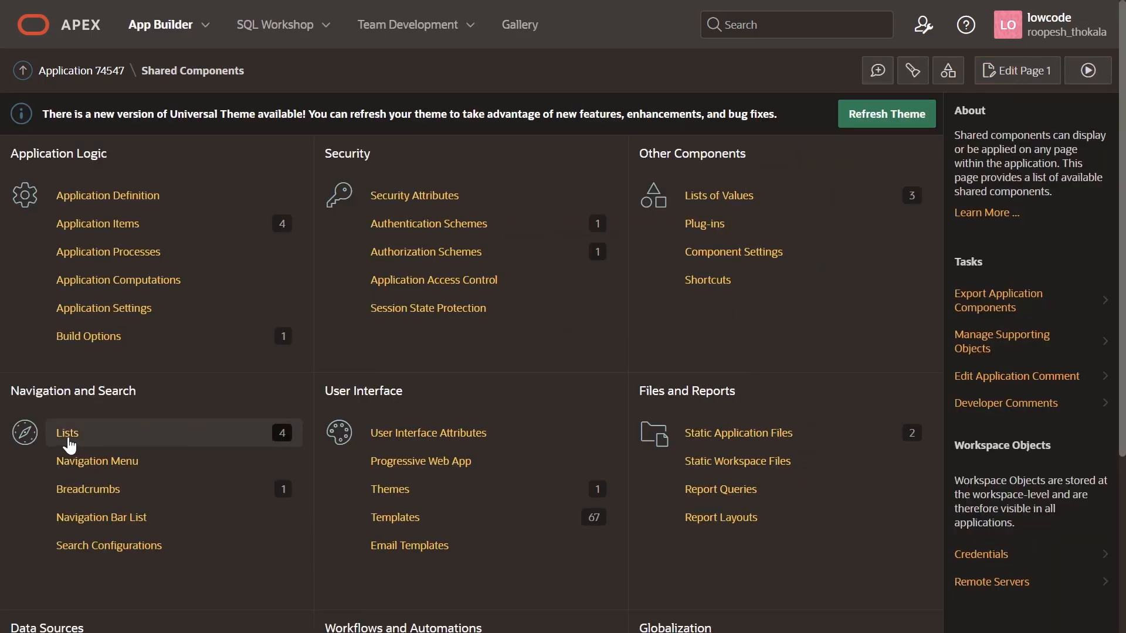
pyautogui.click(67, 440)
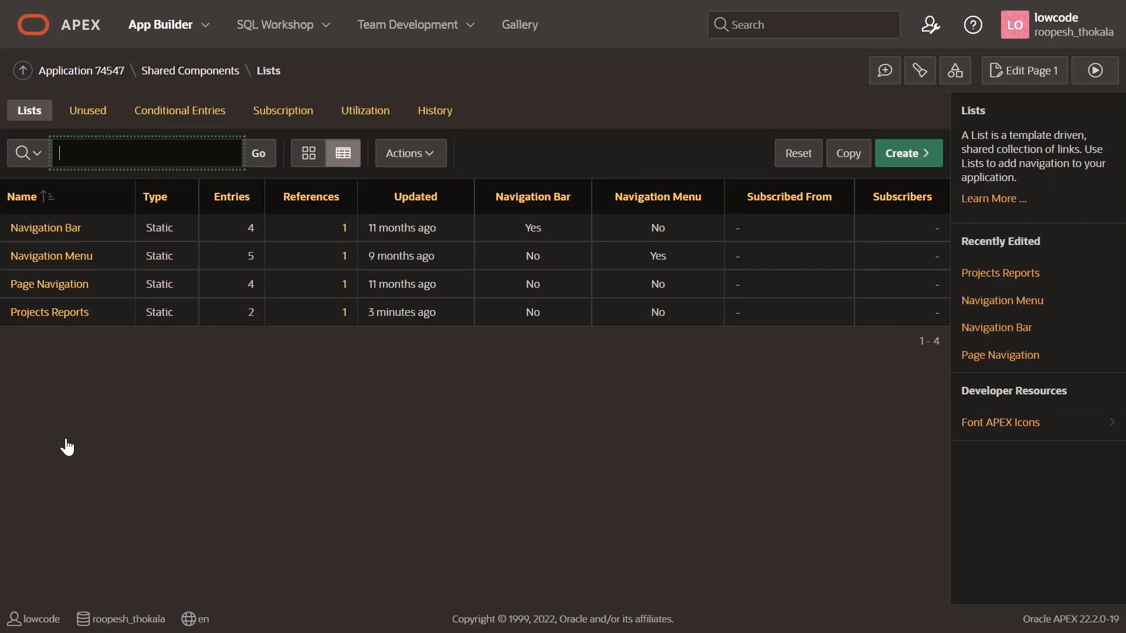
pyautogui.click(59, 314)
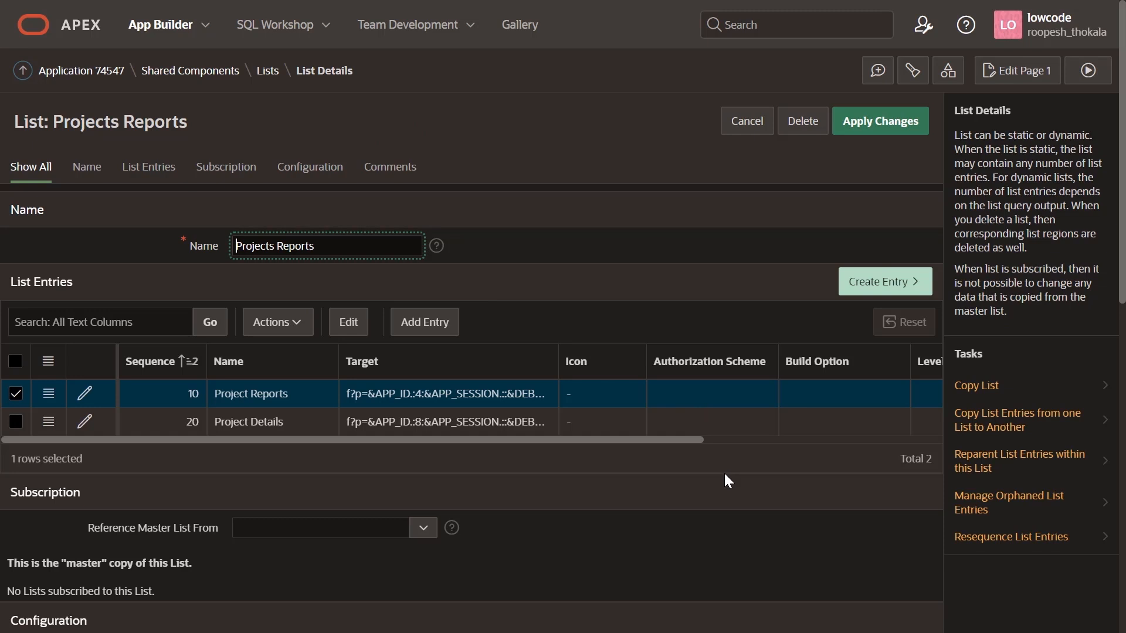
pyautogui.scroll(-2, 723, 472)
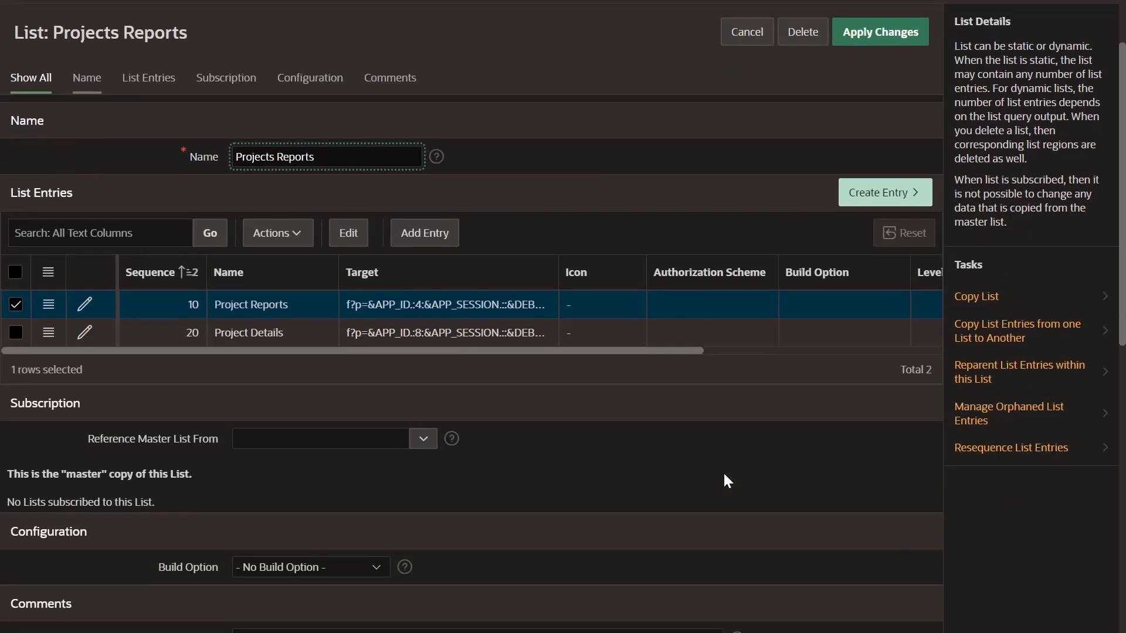
pyautogui.scroll(2, 723, 470)
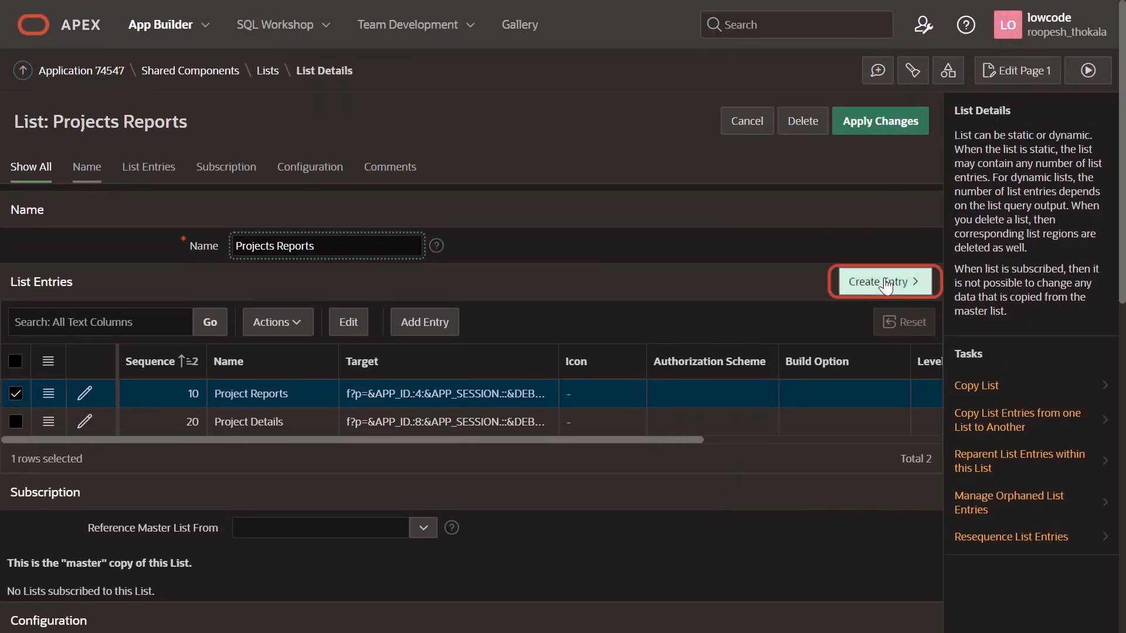
# Start a new entry in the Projects Reports list and label it Projects Dashboard
pyautogui.click(880, 282)
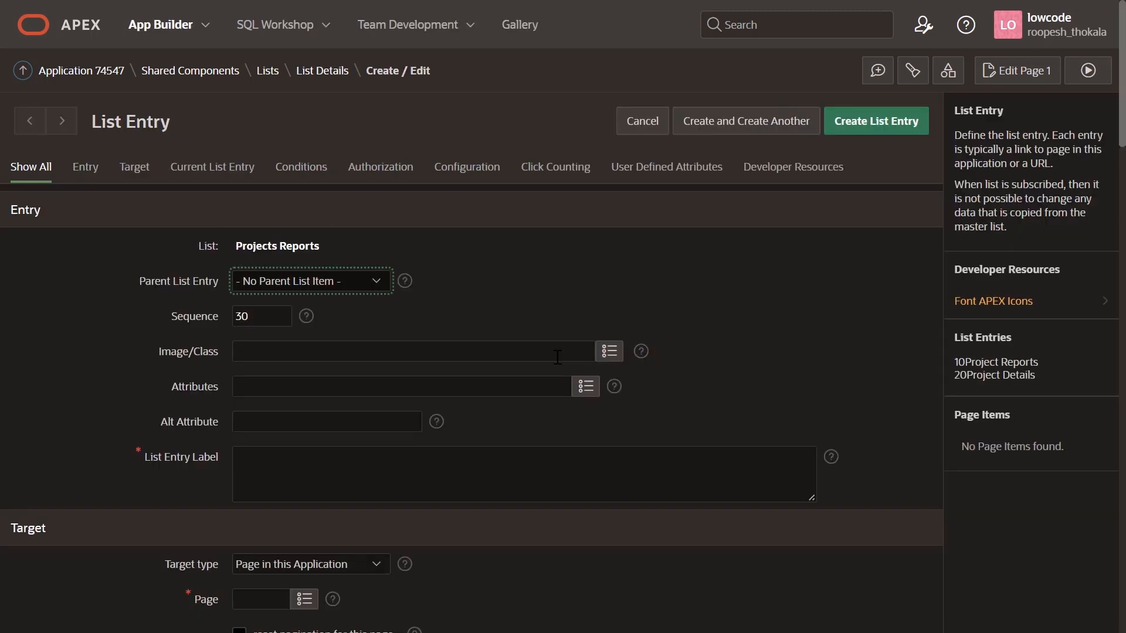
pyautogui.click(328, 468)
pyautogui.write('Projects Dashboard')
# Set the new entry's target to page 2, create the entry and apply the changes to the list
pyautogui.scroll(-2, 344, 475)
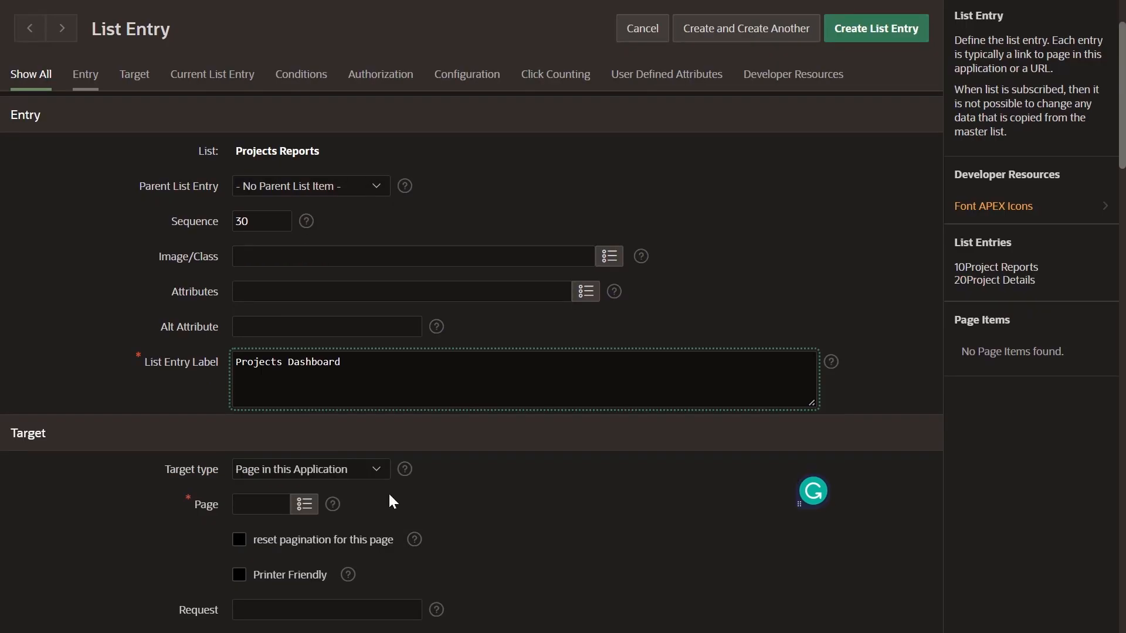
pyautogui.scroll(-2, 432, 509)
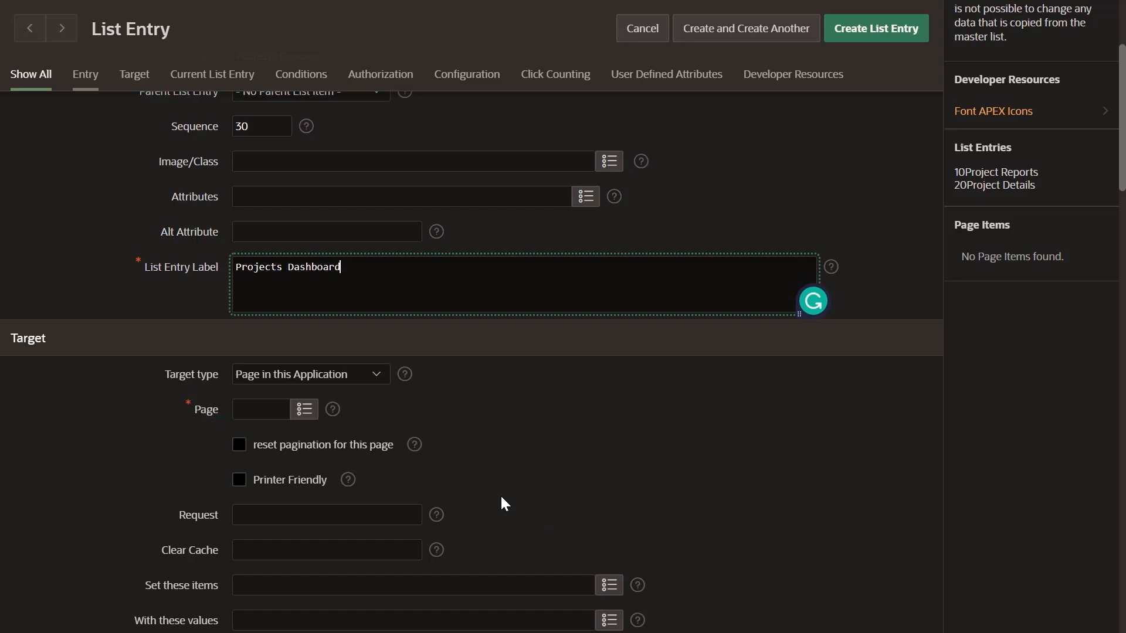
pyautogui.click(304, 409)
pyautogui.click(351, 345)
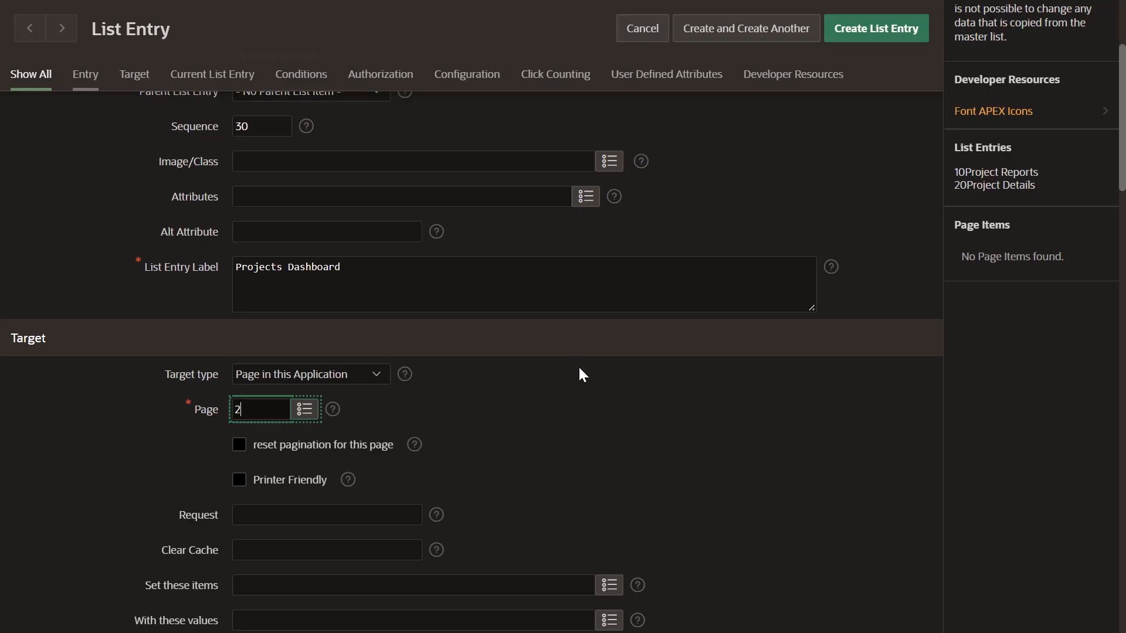
pyautogui.scroll(3, 643, 502)
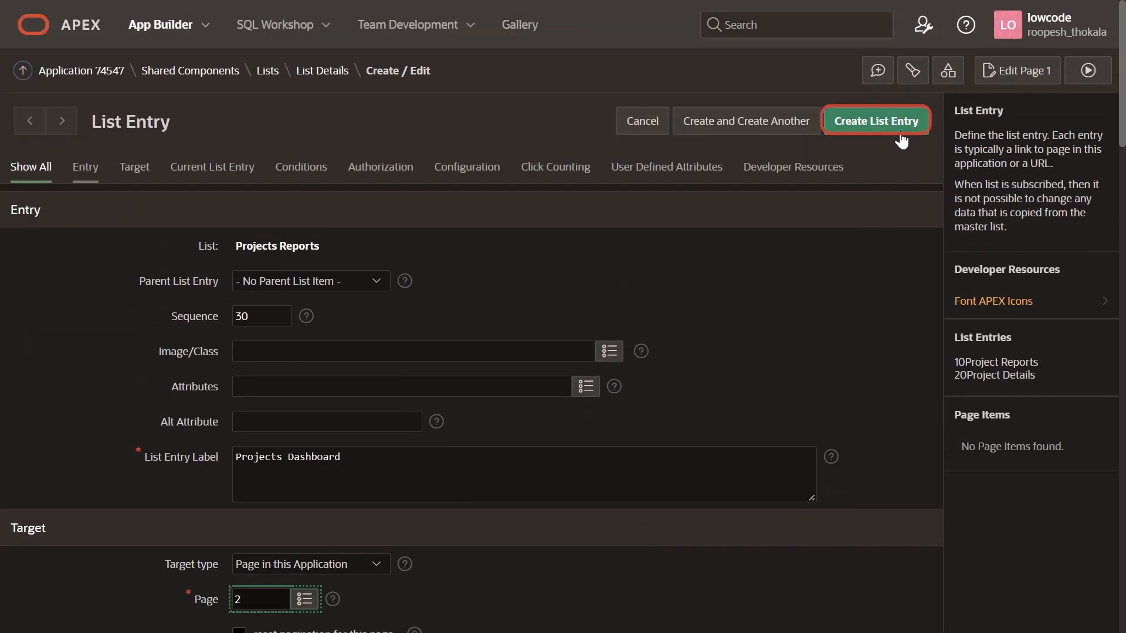
pyautogui.click(868, 123)
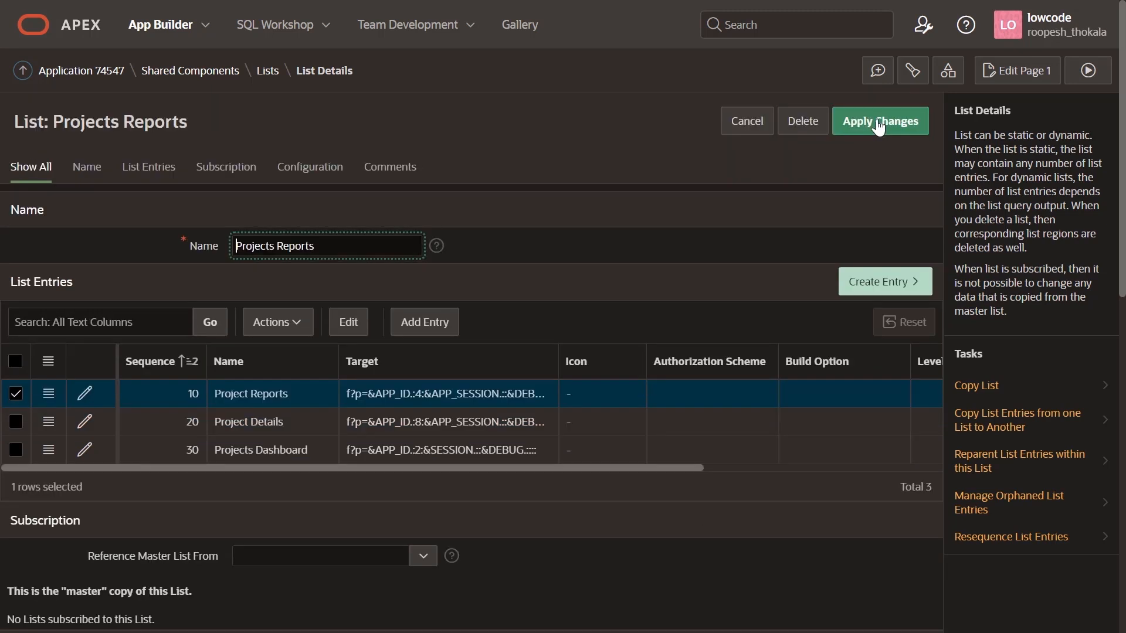
pyautogui.click(879, 120)
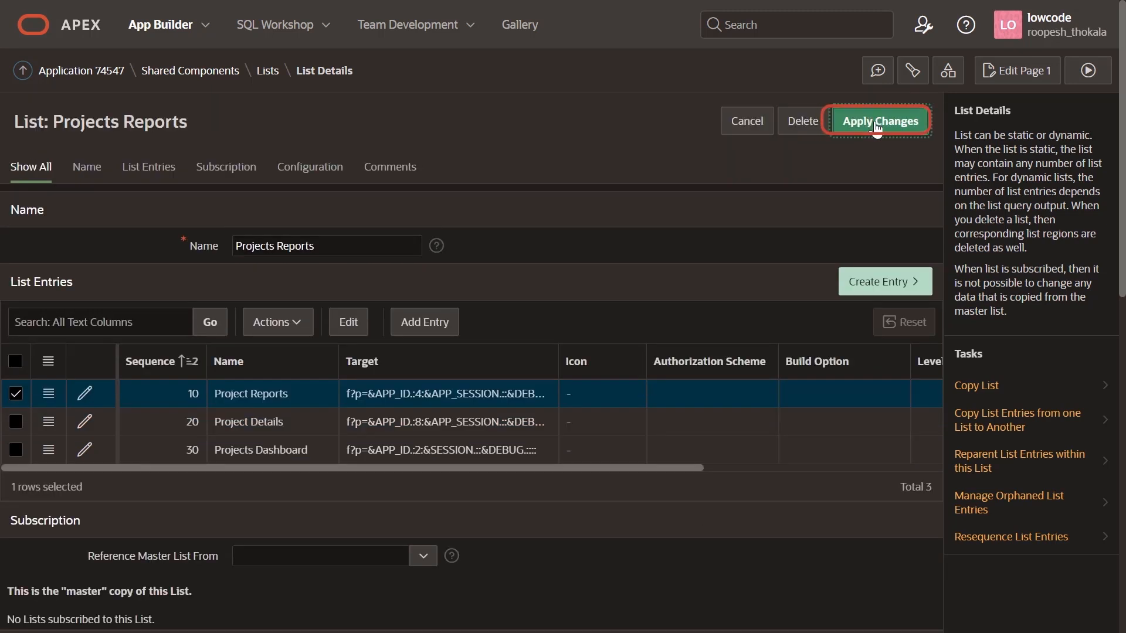
# Start a new list from the application's Lists page, name it Dynamic List and set its type to Dynamic
pyautogui.click(270, 77)
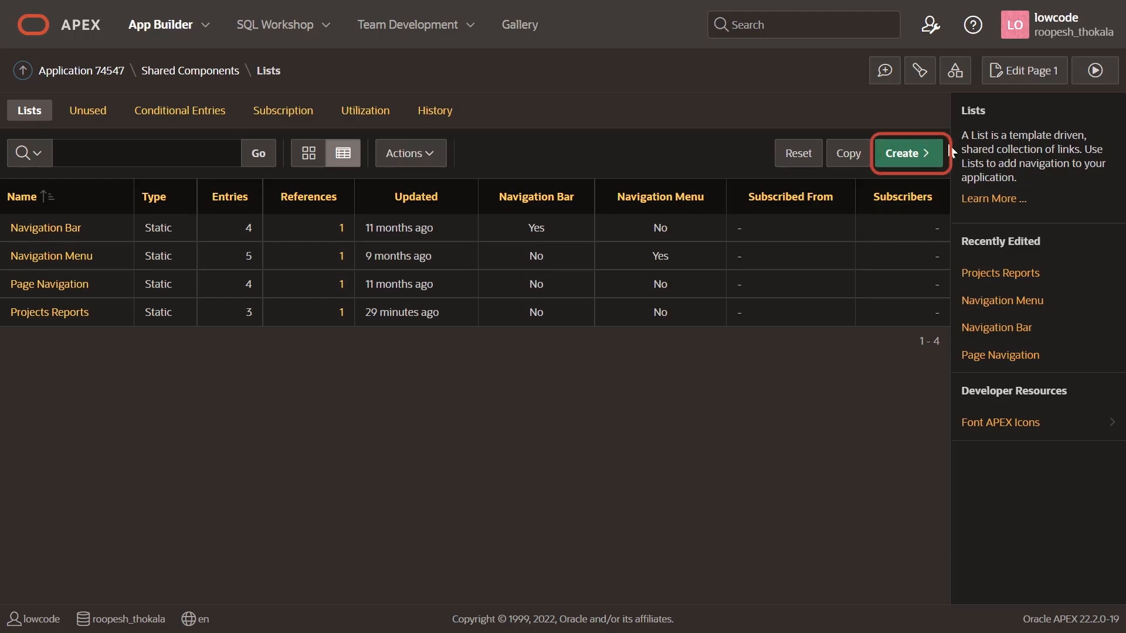
pyautogui.click(906, 155)
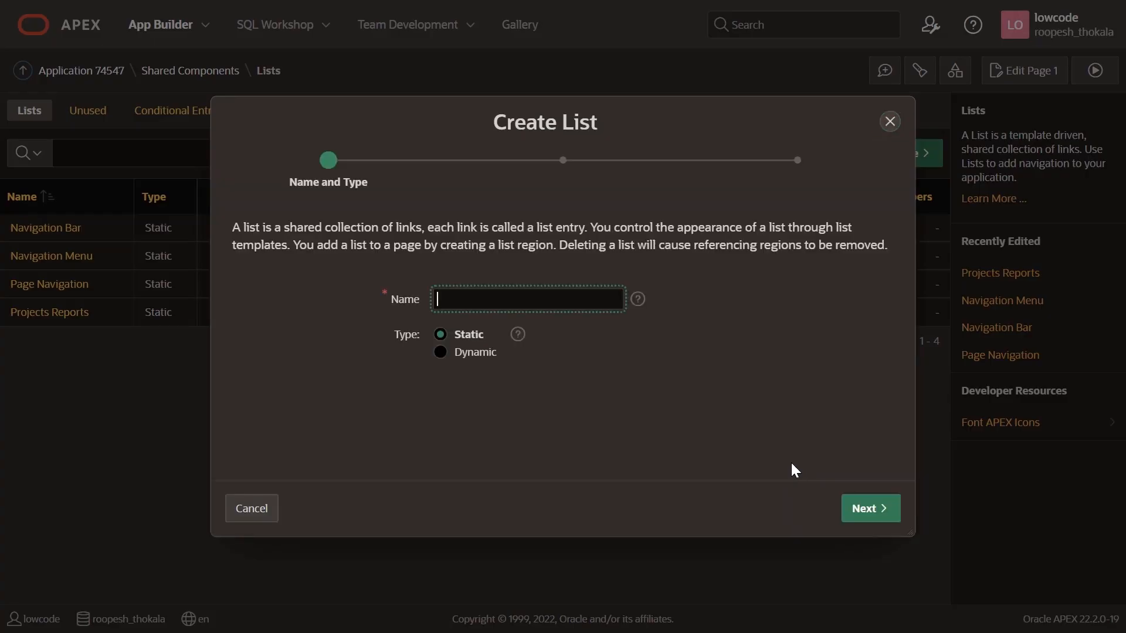
pyautogui.write('Dyn')
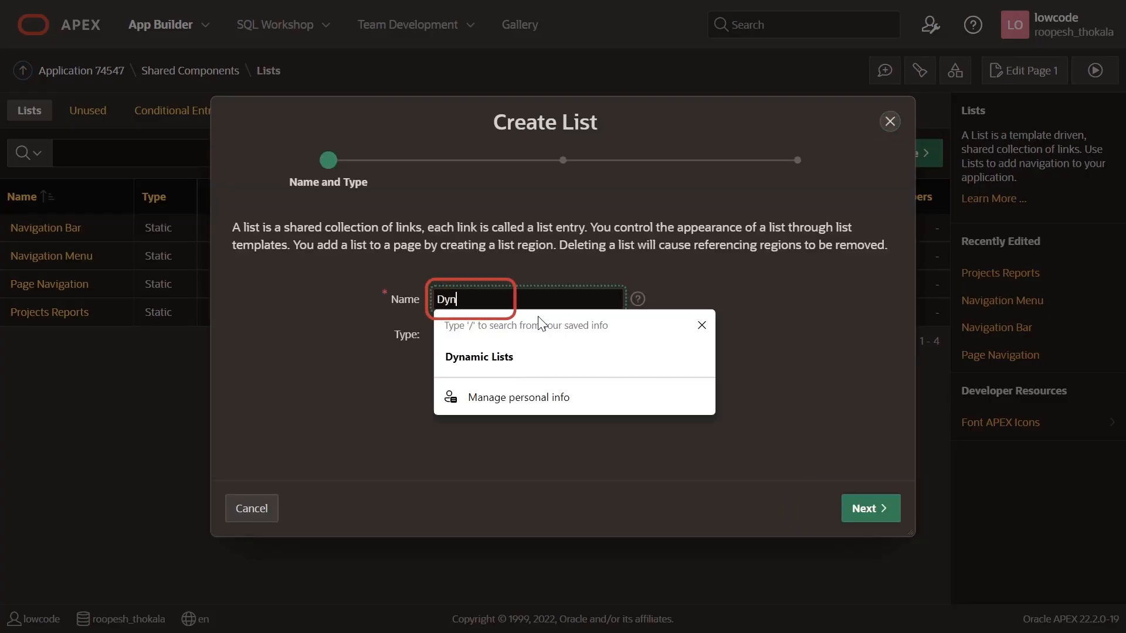
pyautogui.write('amic Lists')
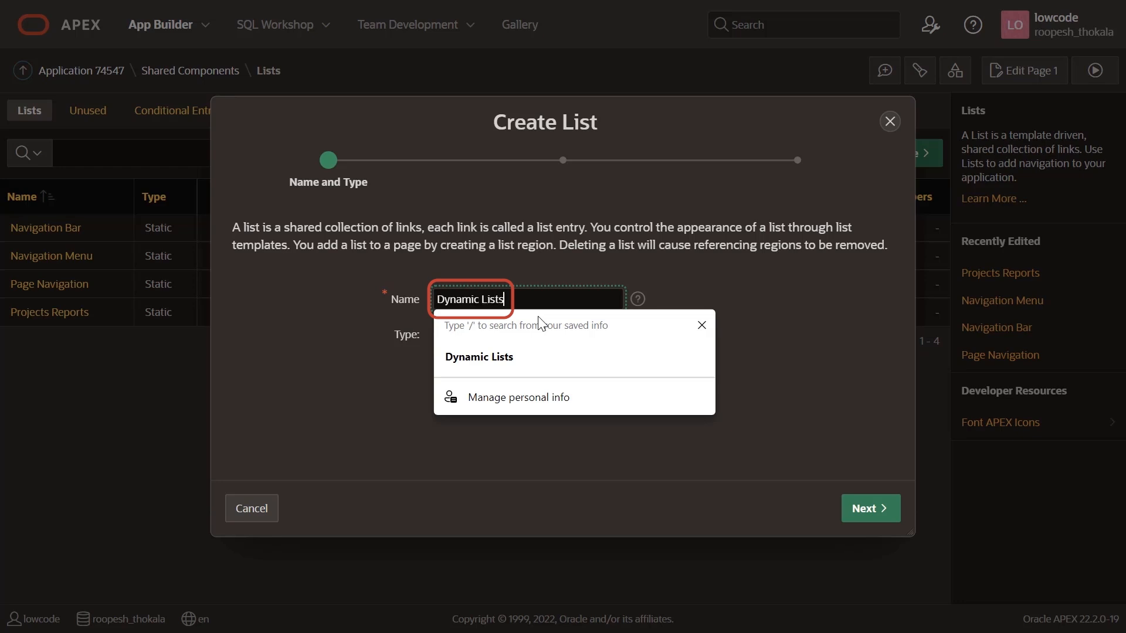
pyautogui.press('BackSpace')
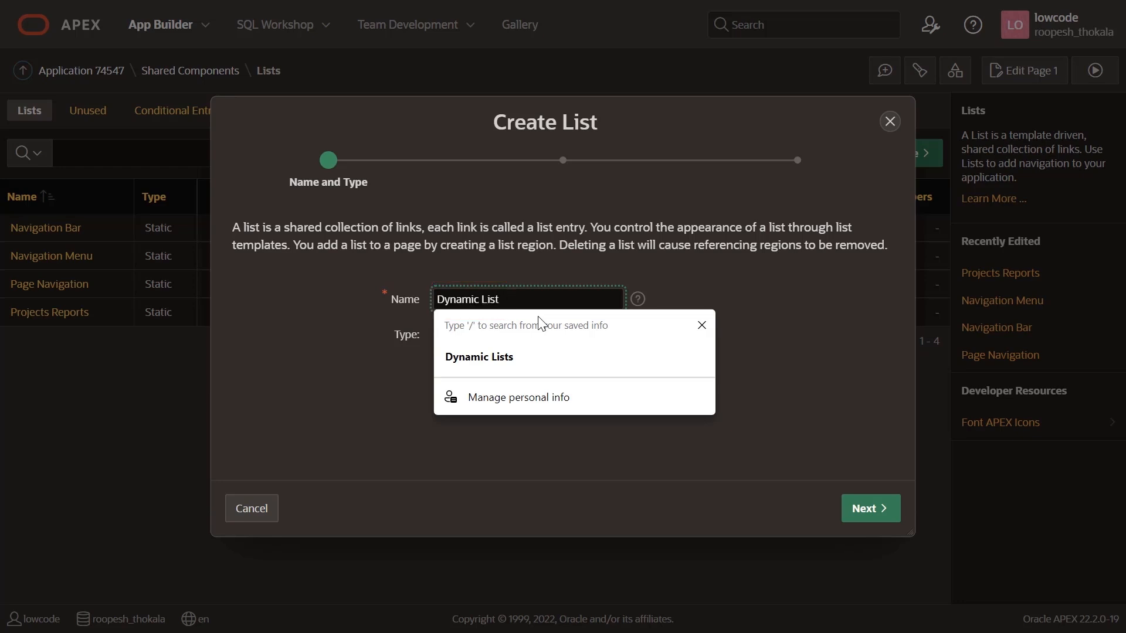
pyautogui.click(779, 346)
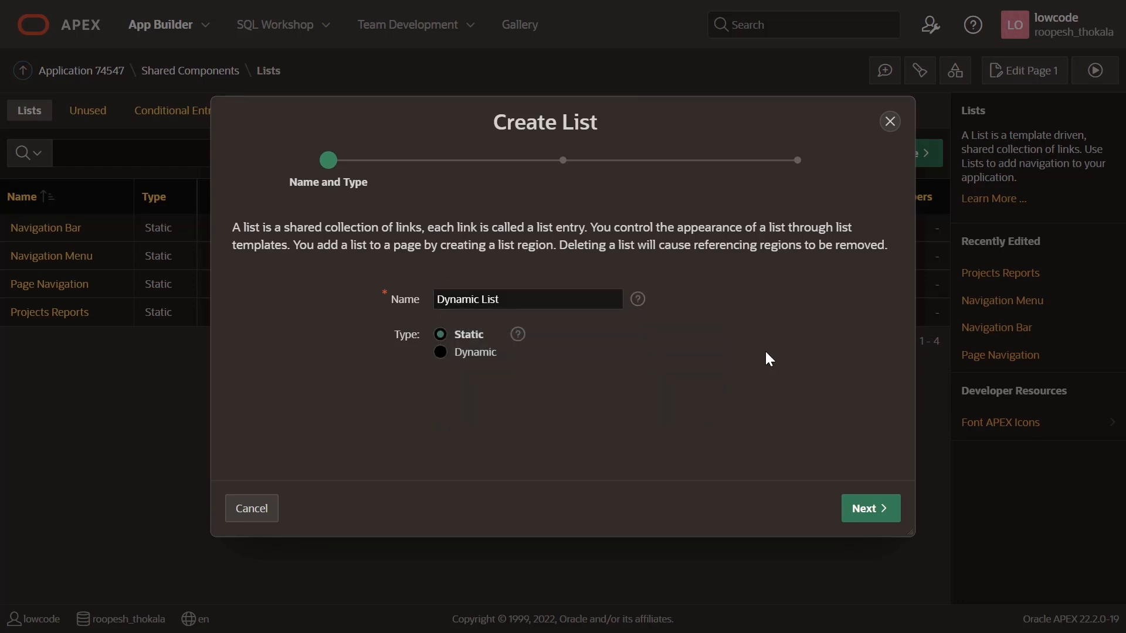
pyautogui.click(450, 363)
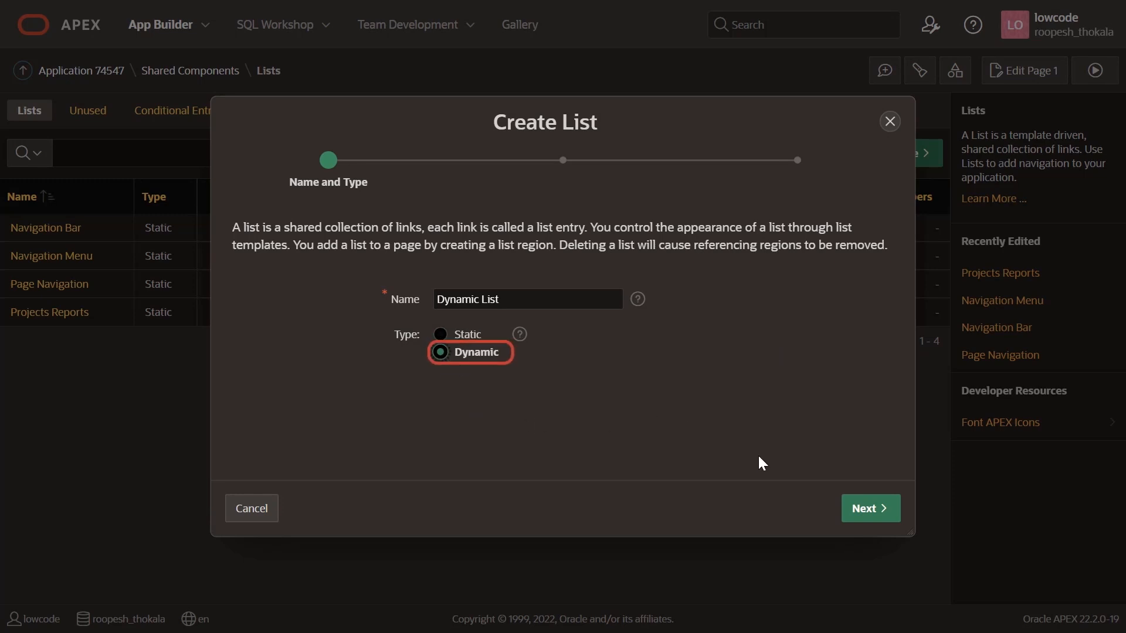
pyautogui.click(872, 510)
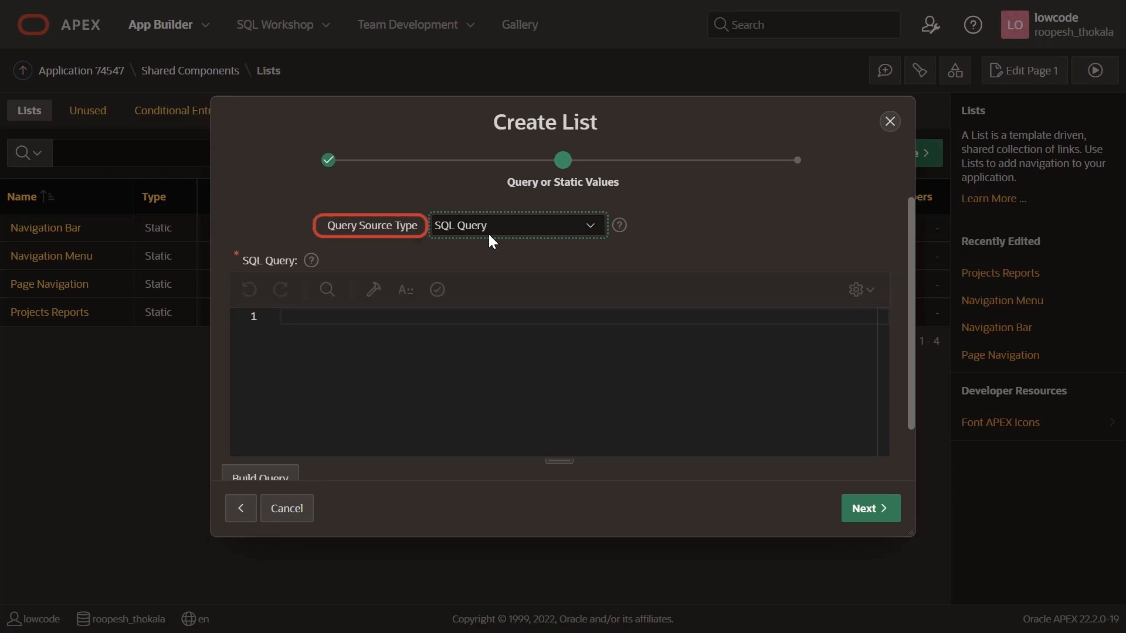
# Enter the SQL query "SELECT null, ENAME label, null target FROM emp ORDER BY ename" and create the list without list regions
pyautogui.click(343, 317)
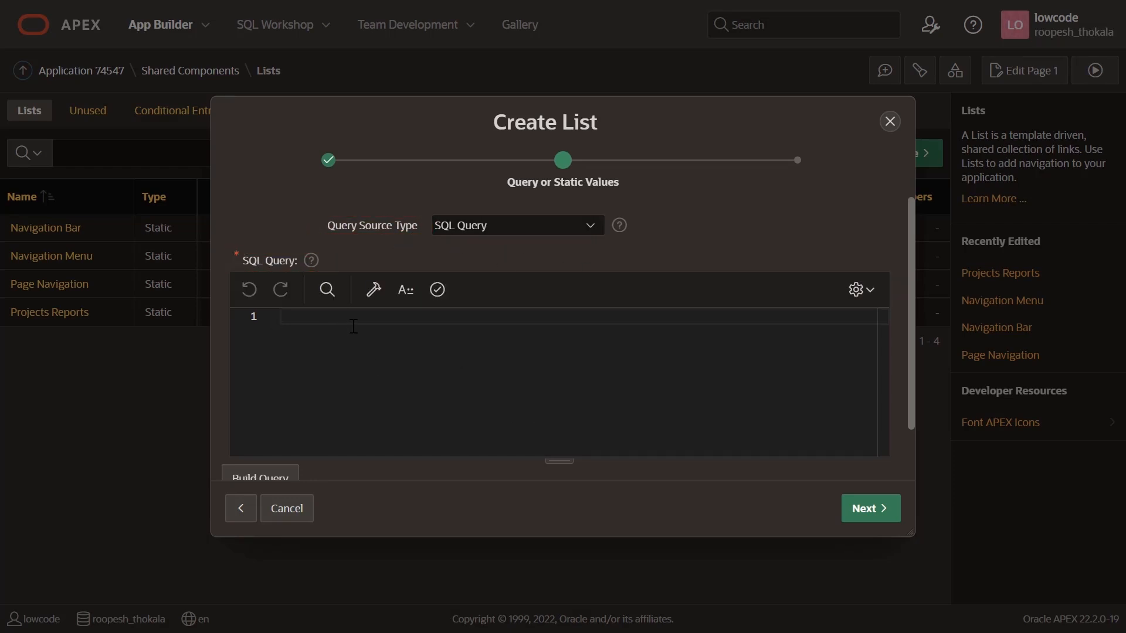
pyautogui.write('SELECT null,        ENAME label,        null target,       FROM  emp ORDER BY ename')
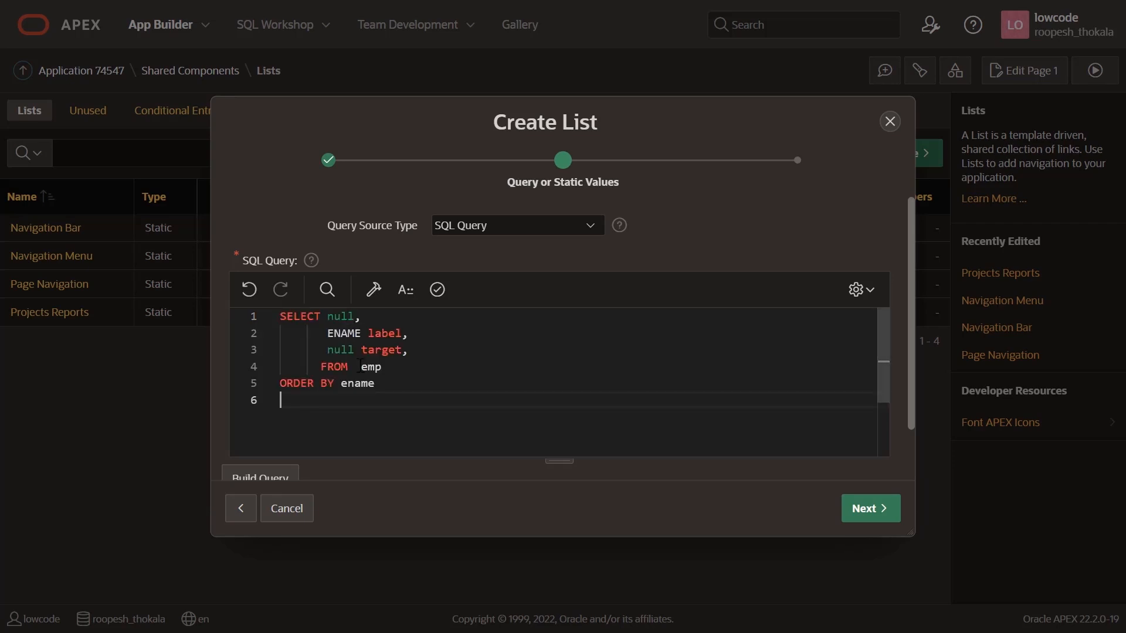
pyautogui.press('BackSpace')
pyautogui.press('BackSpace')
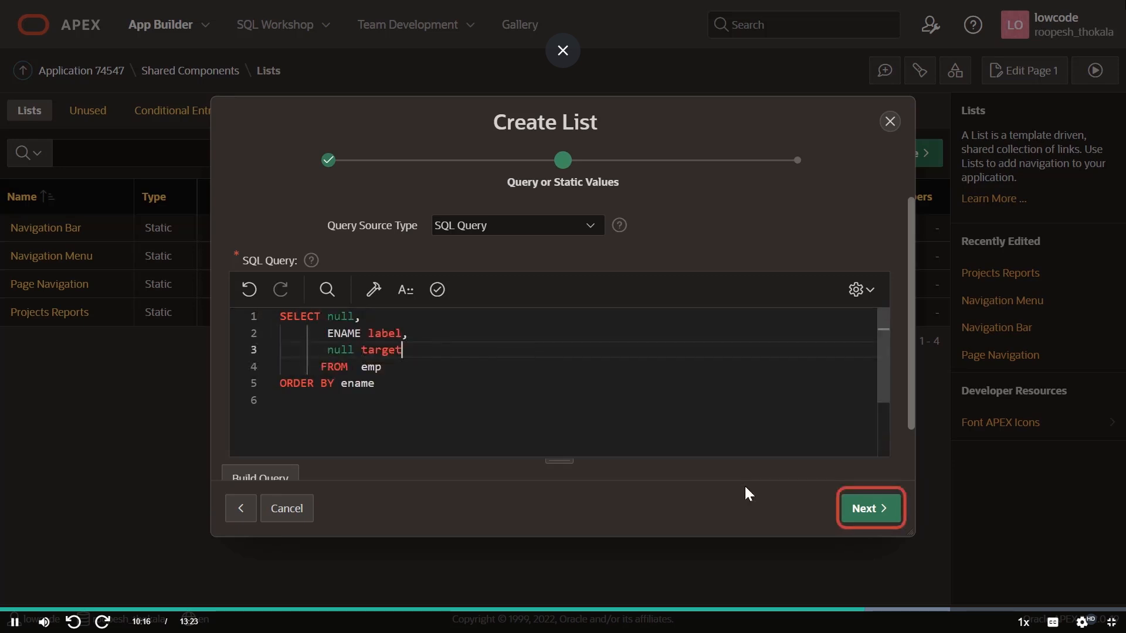
pyautogui.click(872, 511)
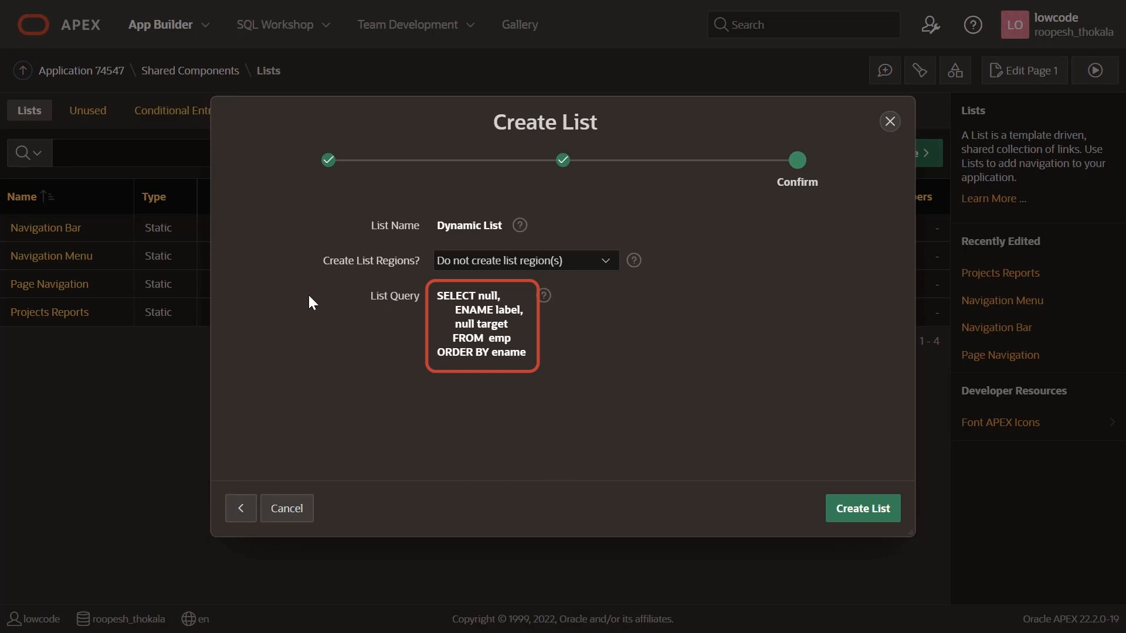
pyautogui.click(849, 512)
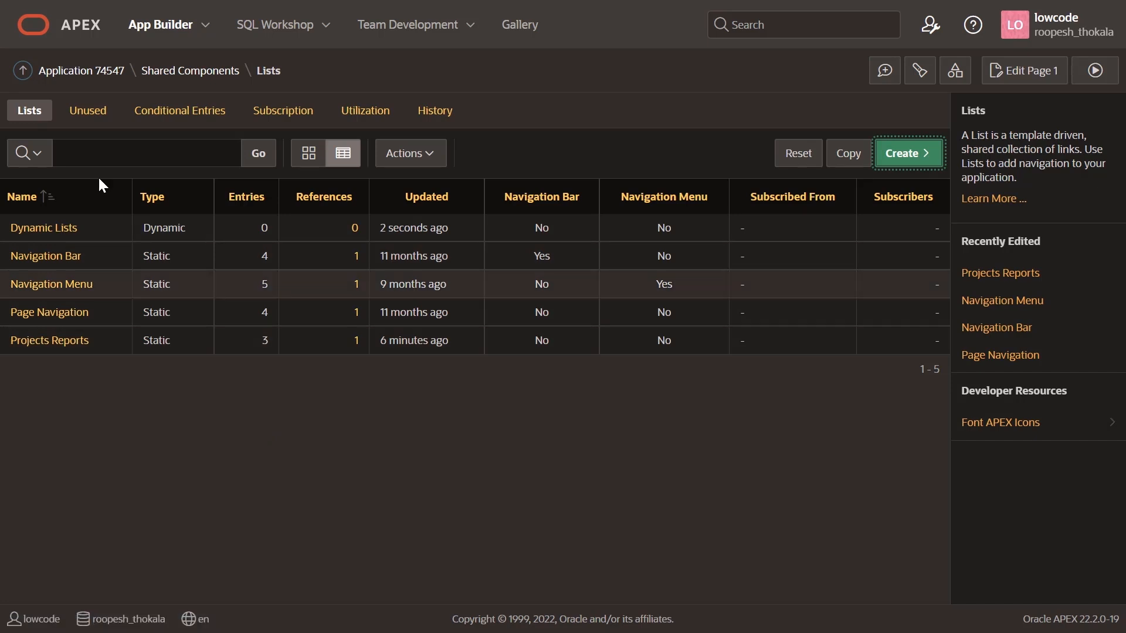
# Open page 1 (Home) of the application in Page Designer and add a region titled View Reports under Body
pyautogui.click(91, 75)
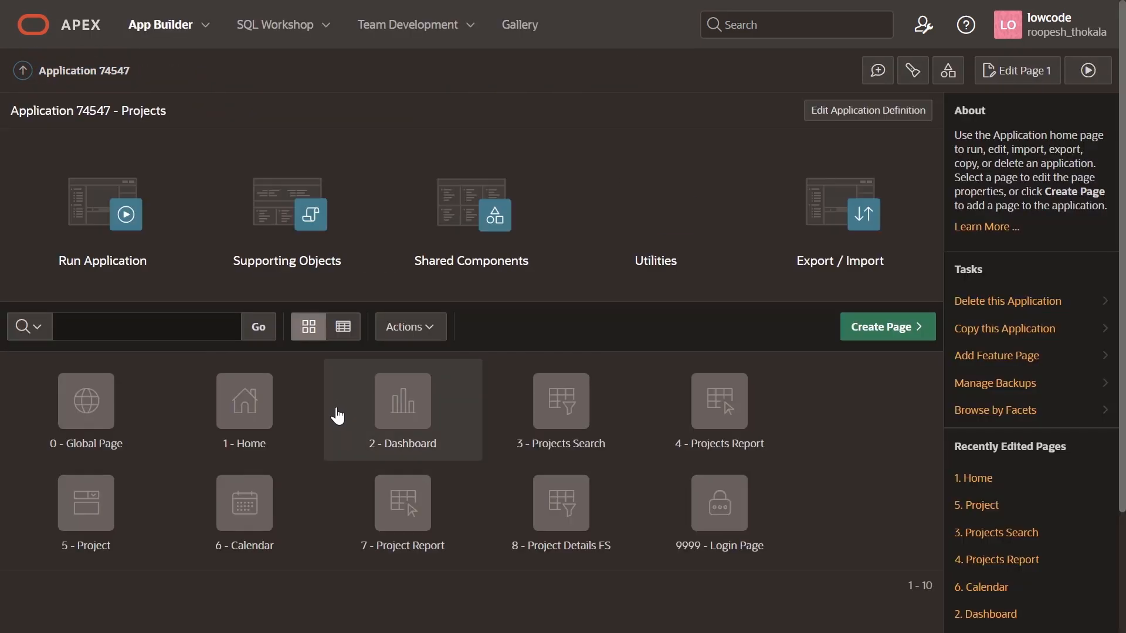
pyautogui.click(253, 418)
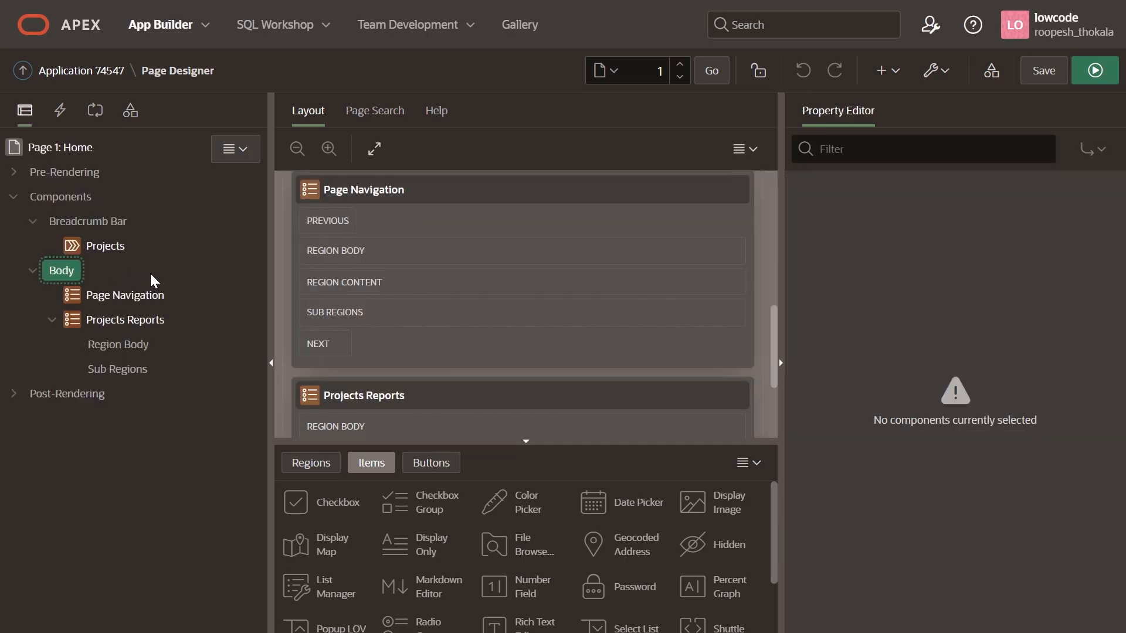
pyautogui.rightClick(67, 275)
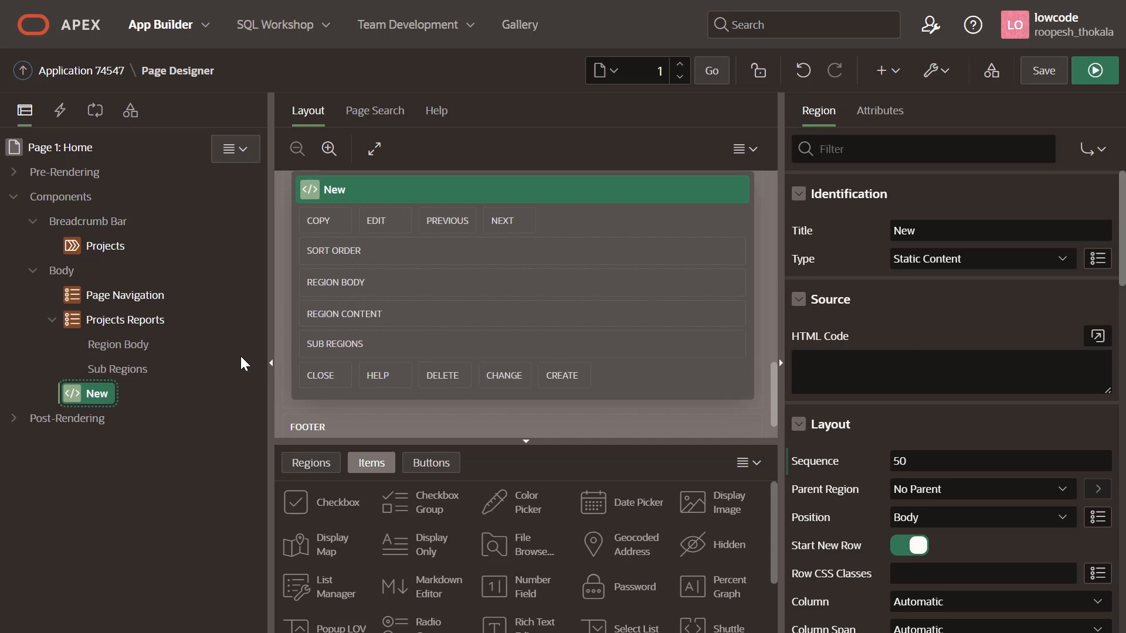
pyautogui.moveTo(933, 233); pyautogui.dragTo(880, 237)
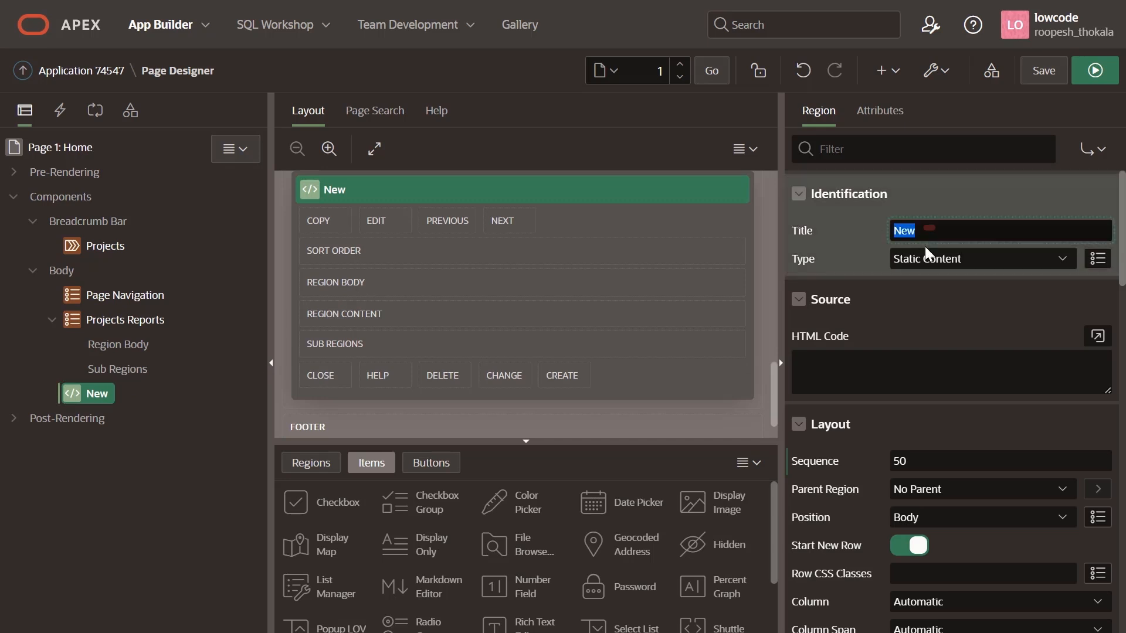
pyautogui.write('View Reports')
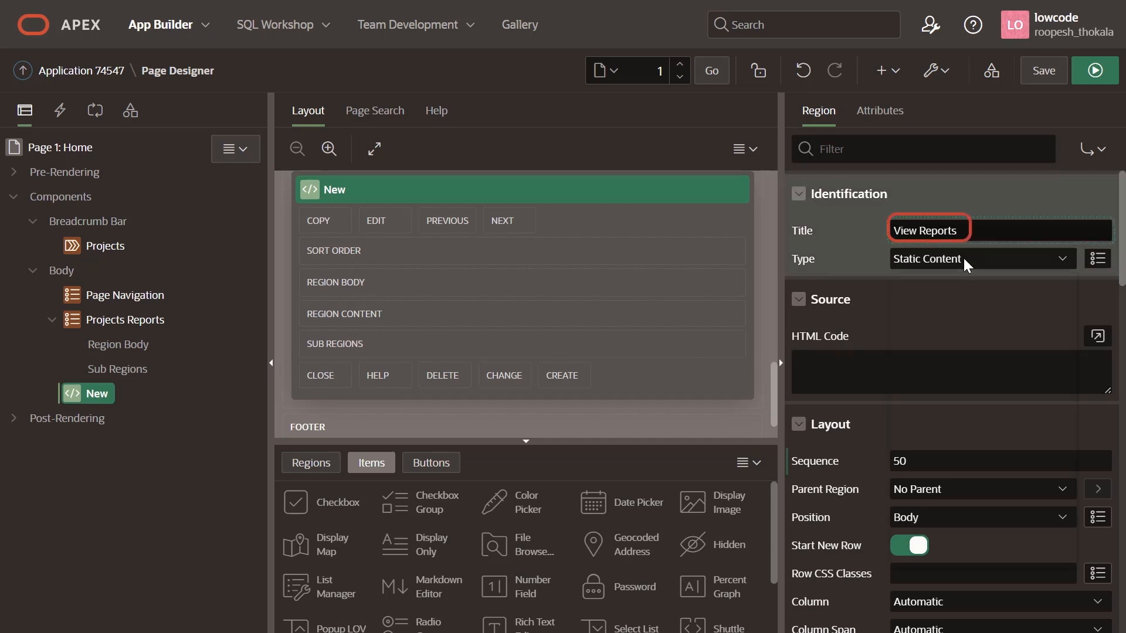
# Set the View Reports region's type to List with Dynamic Lists as its source and save the page
pyautogui.click(963, 257)
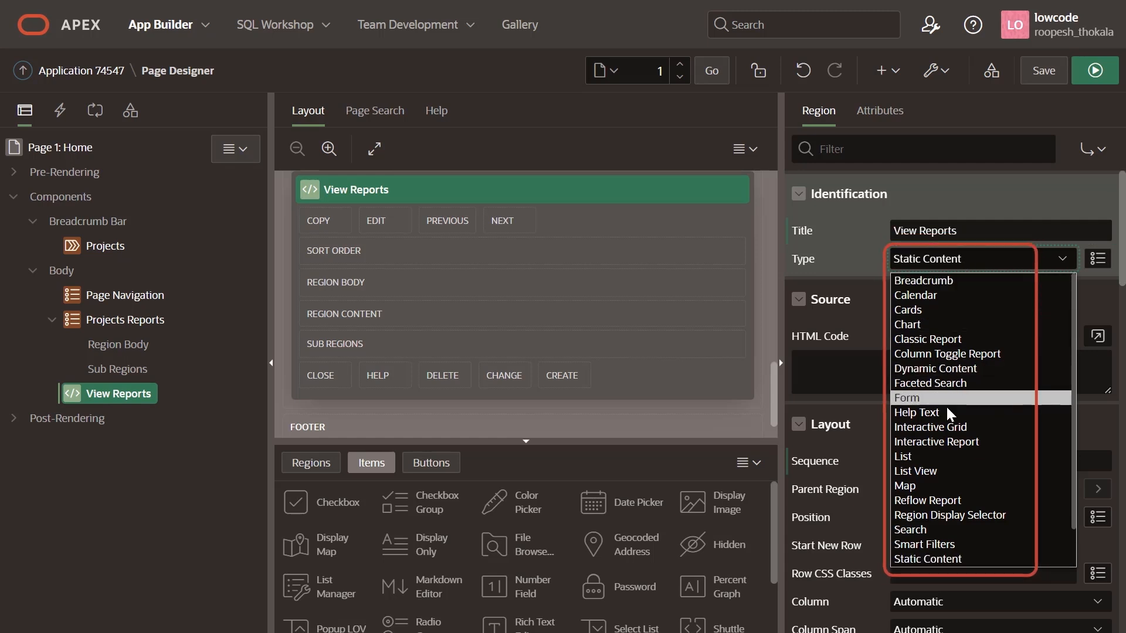
pyautogui.click(928, 457)
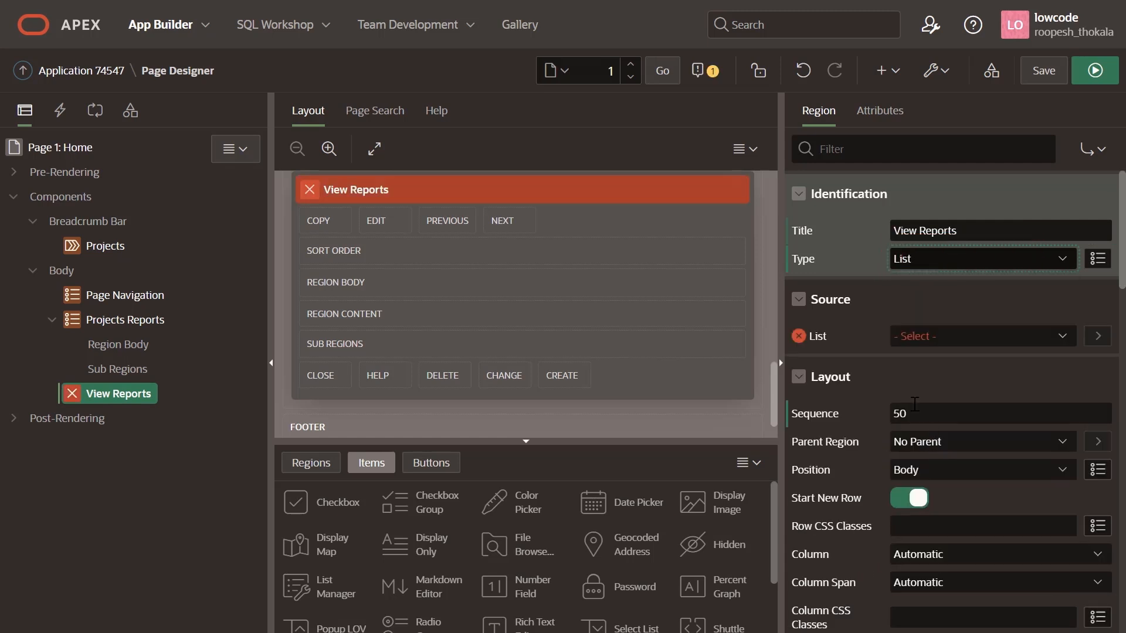
pyautogui.click(931, 333)
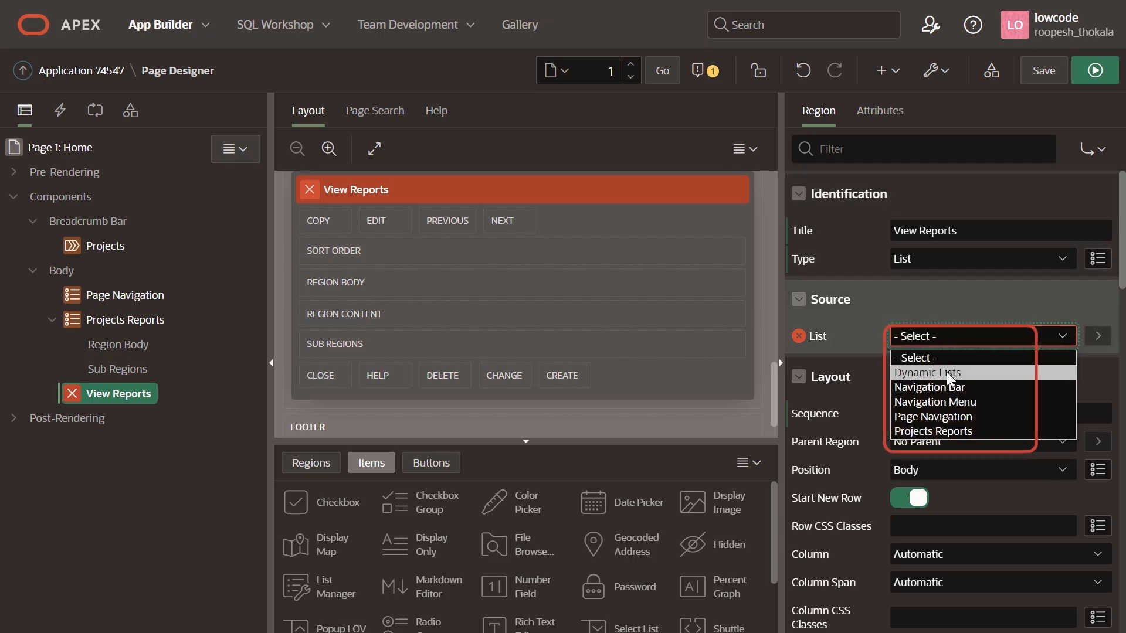
pyautogui.click(948, 374)
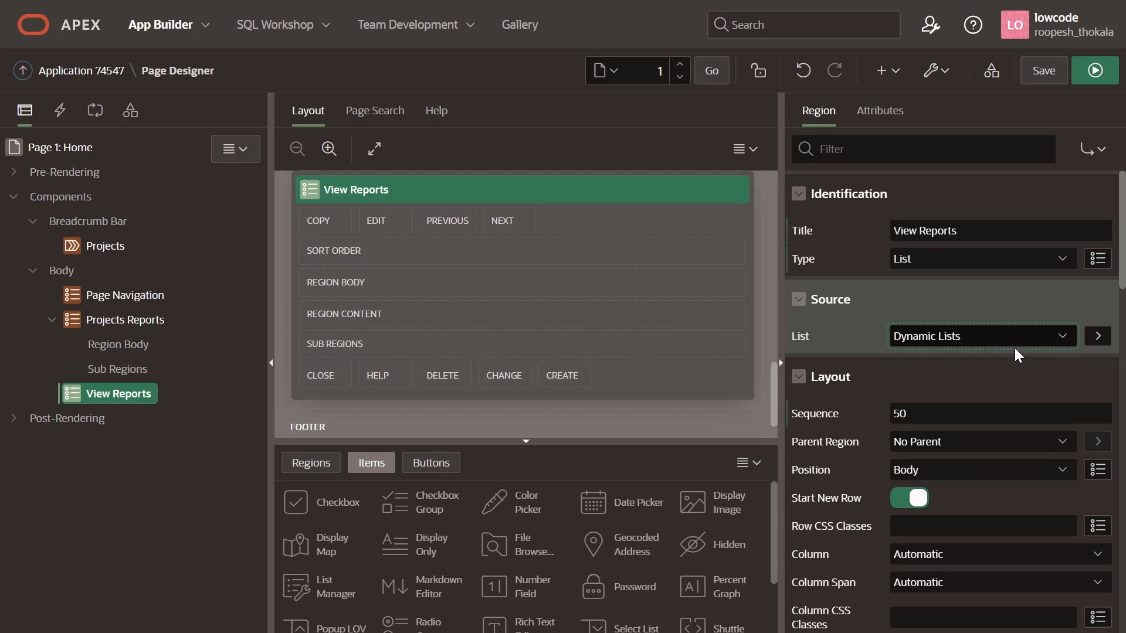
pyautogui.scroll(-1, 1057, 408)
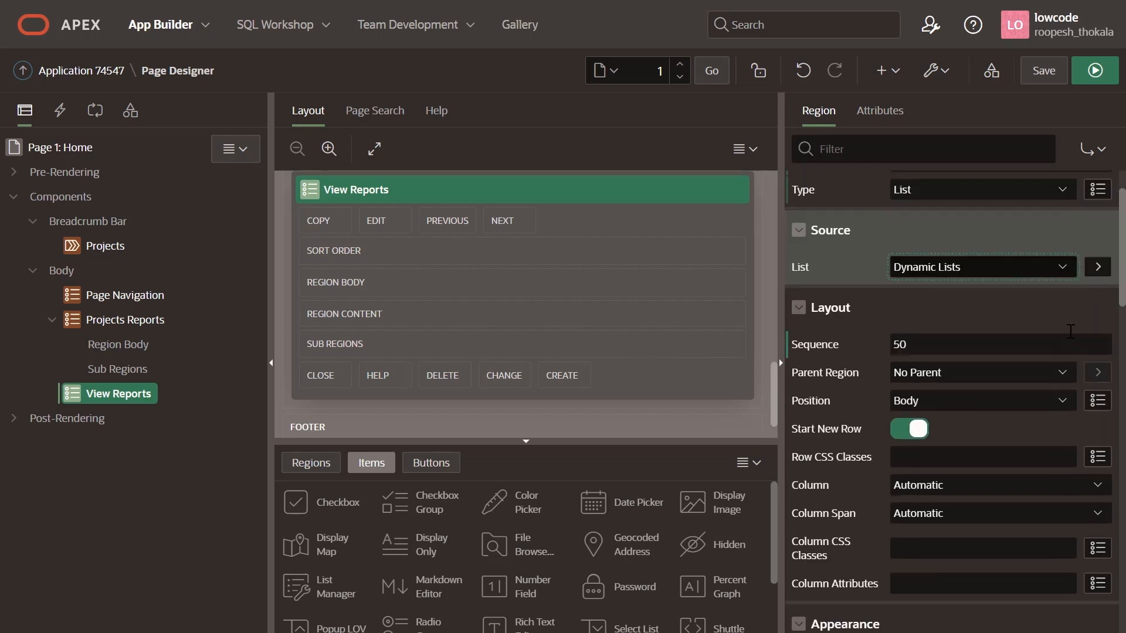
pyautogui.scroll(1, 1068, 375)
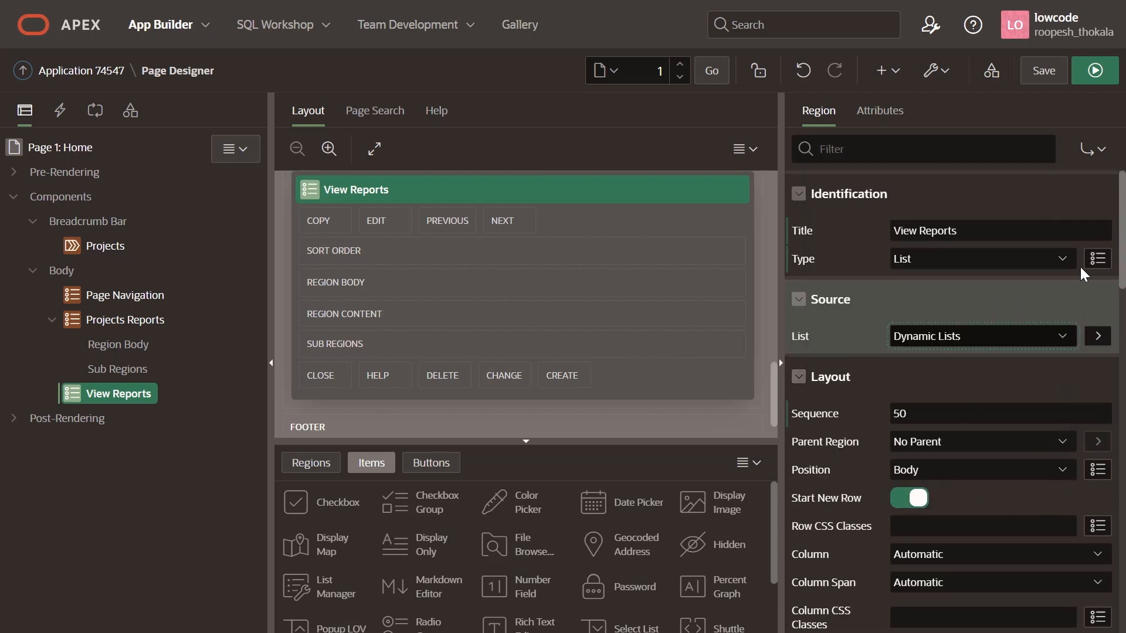
pyautogui.click(1044, 71)
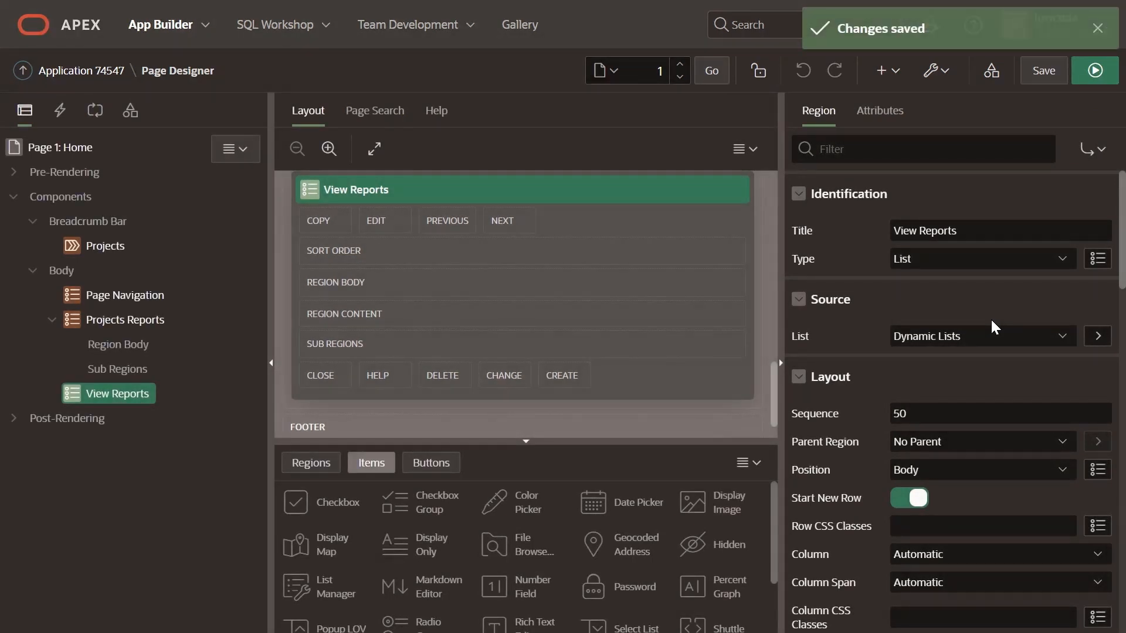
# Run the page, examine the entries in the View Reports region and return to Page Designer for page 1
pyautogui.scroll(1, 697, 330)
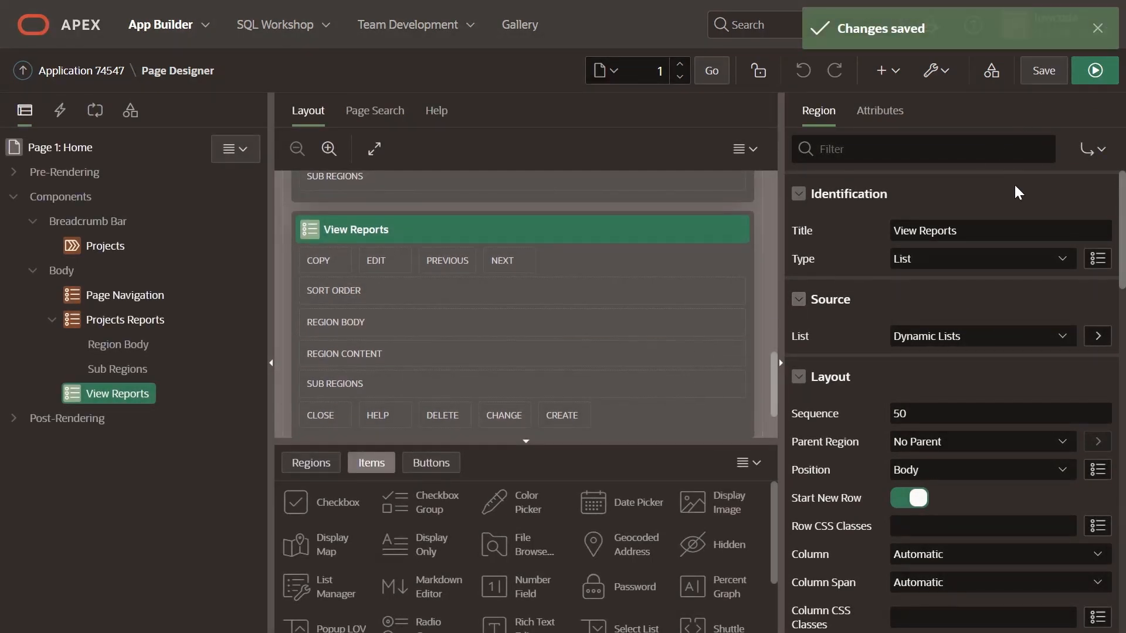
pyautogui.click(1095, 71)
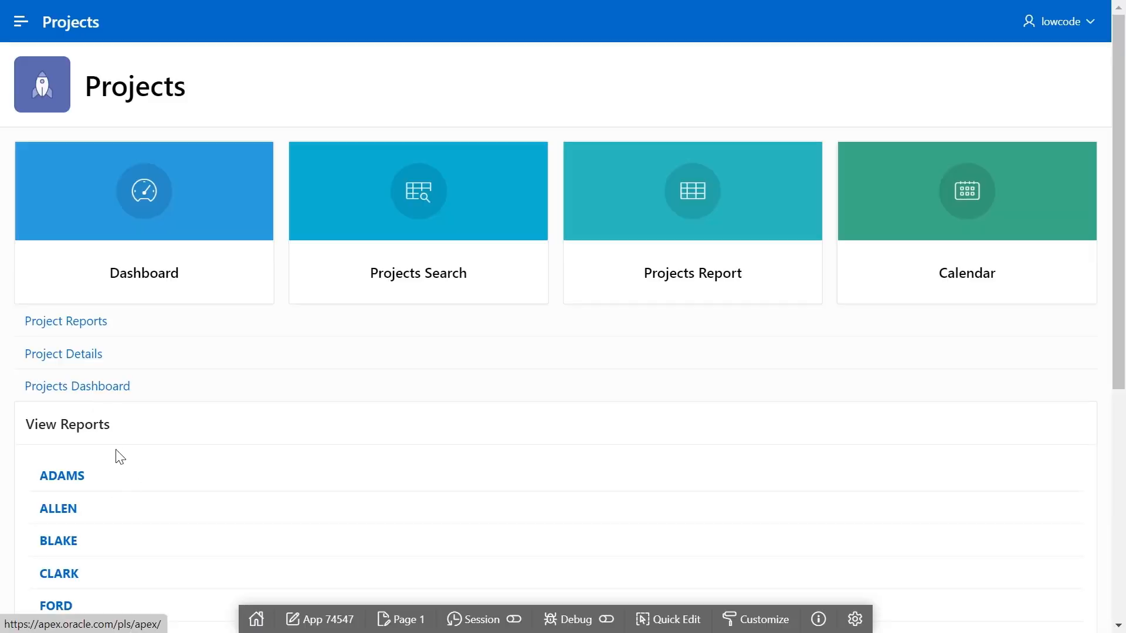
pyautogui.scroll(-3, 88, 355)
pyautogui.scroll(-3, 93, 284)
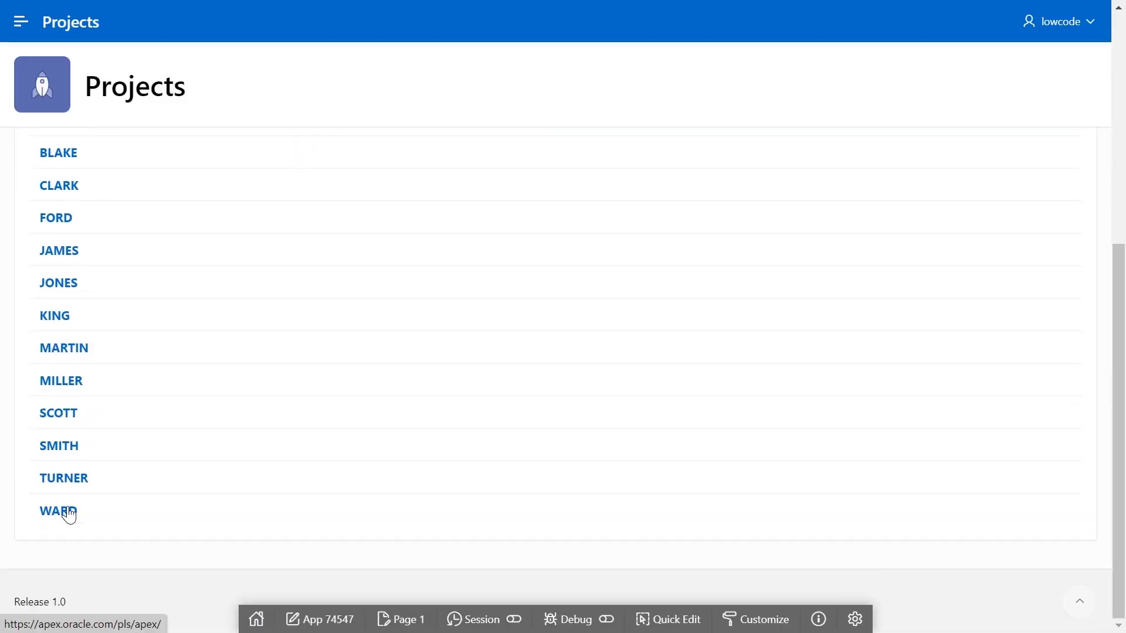
pyautogui.scroll(6, 71, 511)
pyautogui.scroll(-5, 49, 352)
pyautogui.scroll(1, 36, 241)
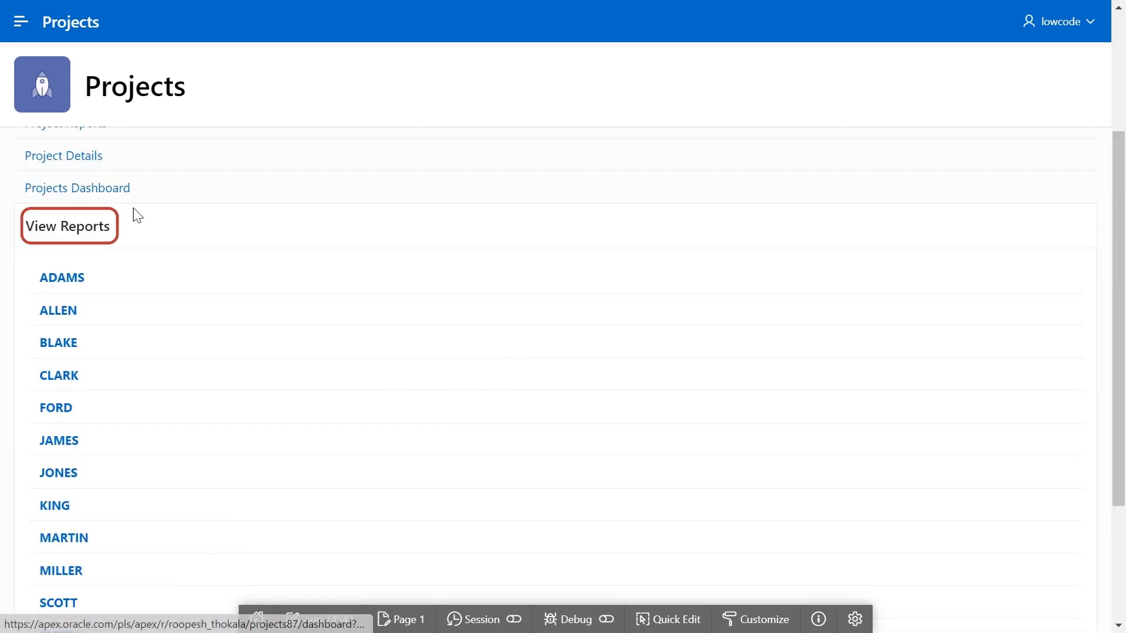
pyautogui.scroll(-2, 128, 329)
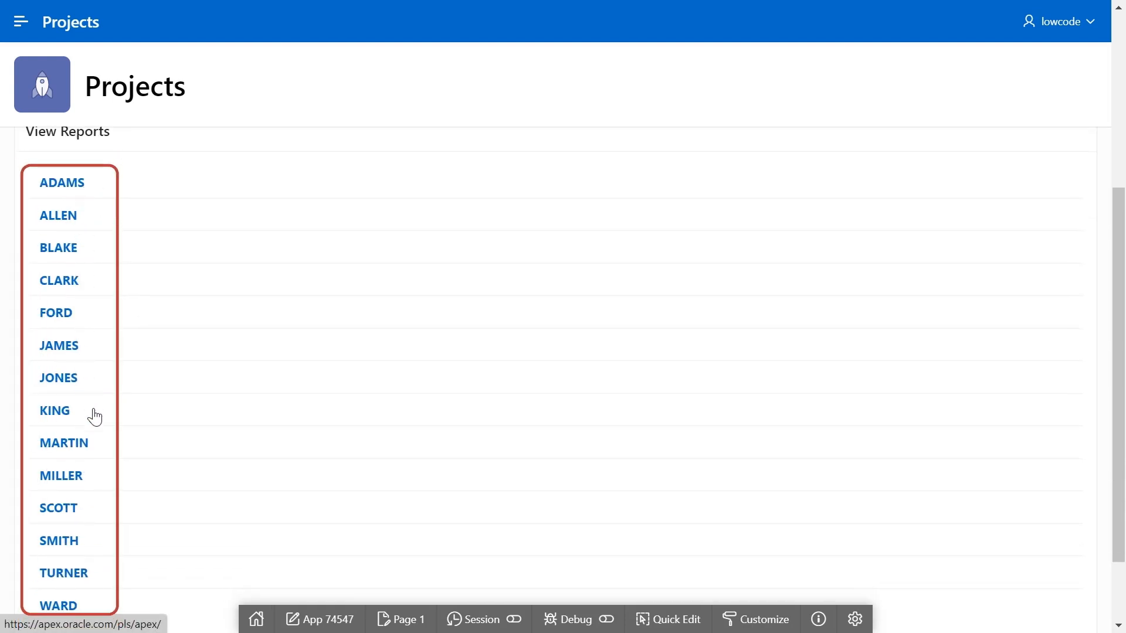
pyautogui.scroll(-2, 102, 476)
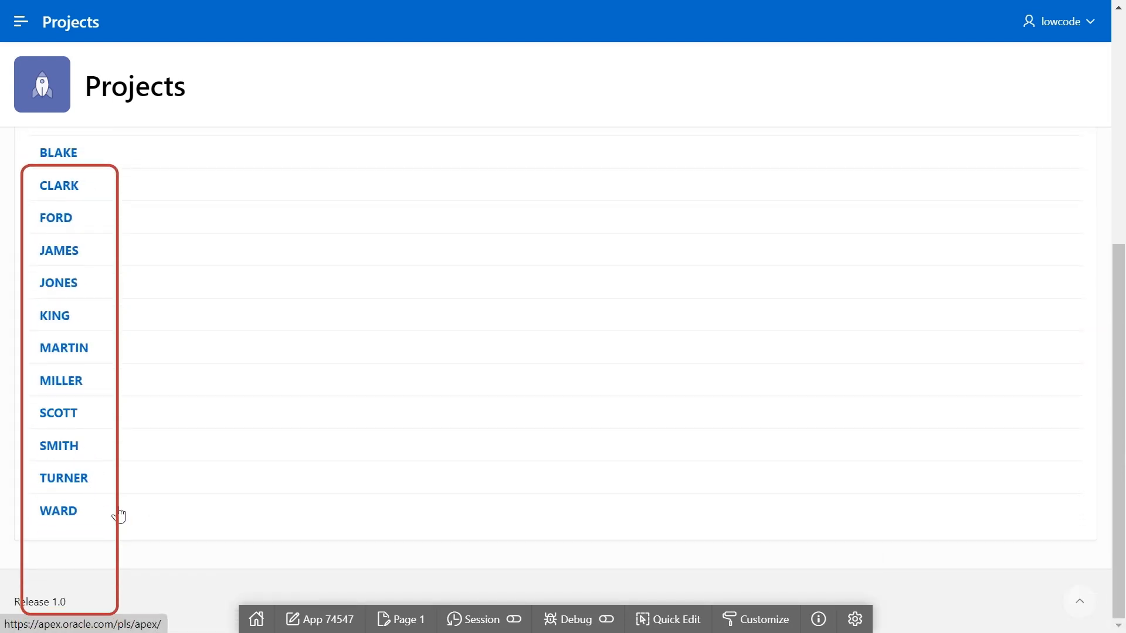
pyautogui.scroll(4, 118, 514)
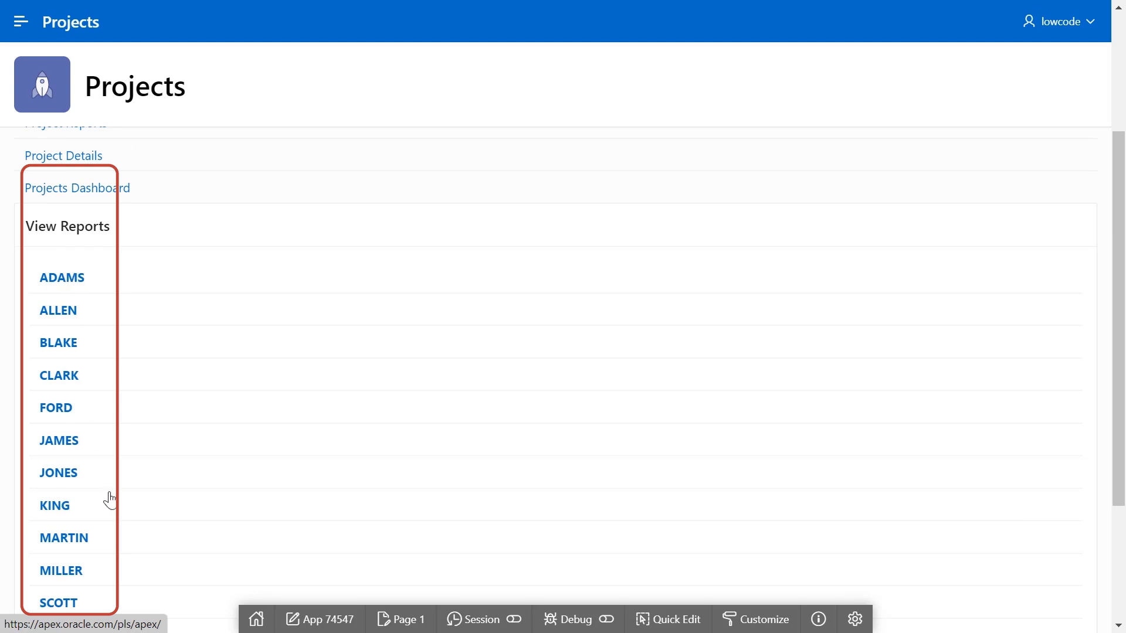
pyautogui.scroll(-2, 79, 506)
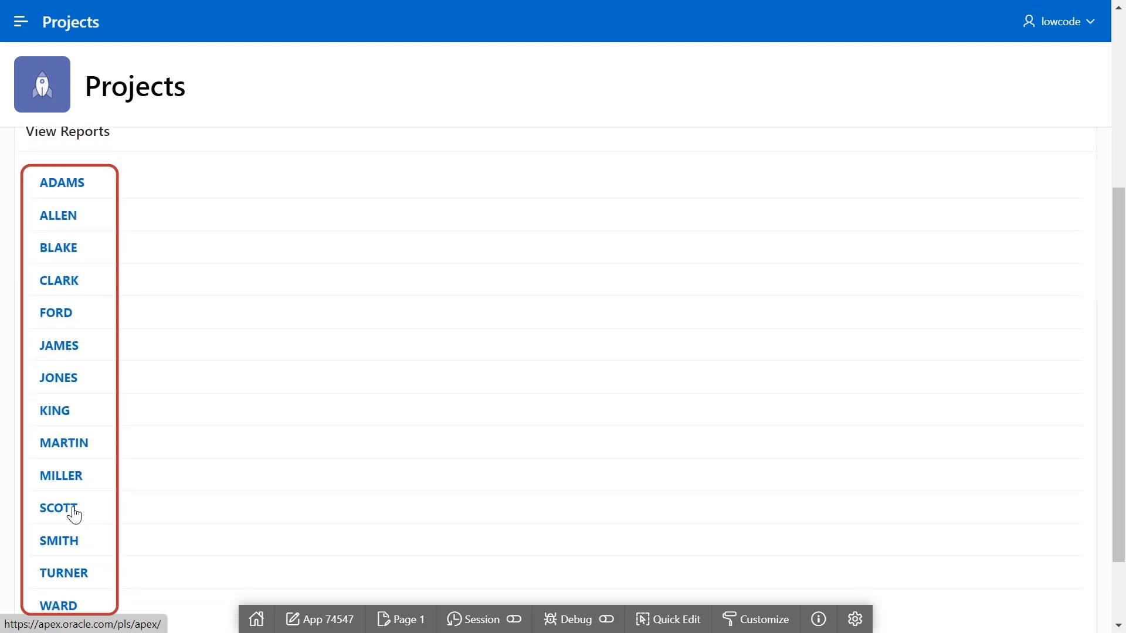
pyautogui.scroll(6, 74, 515)
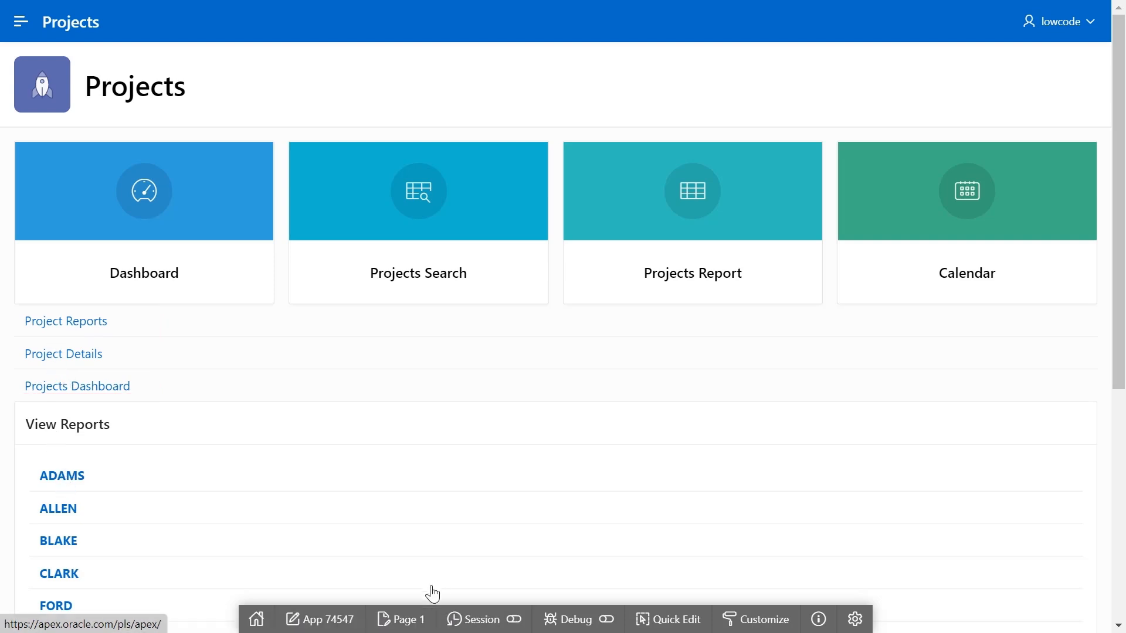
pyautogui.click(409, 625)
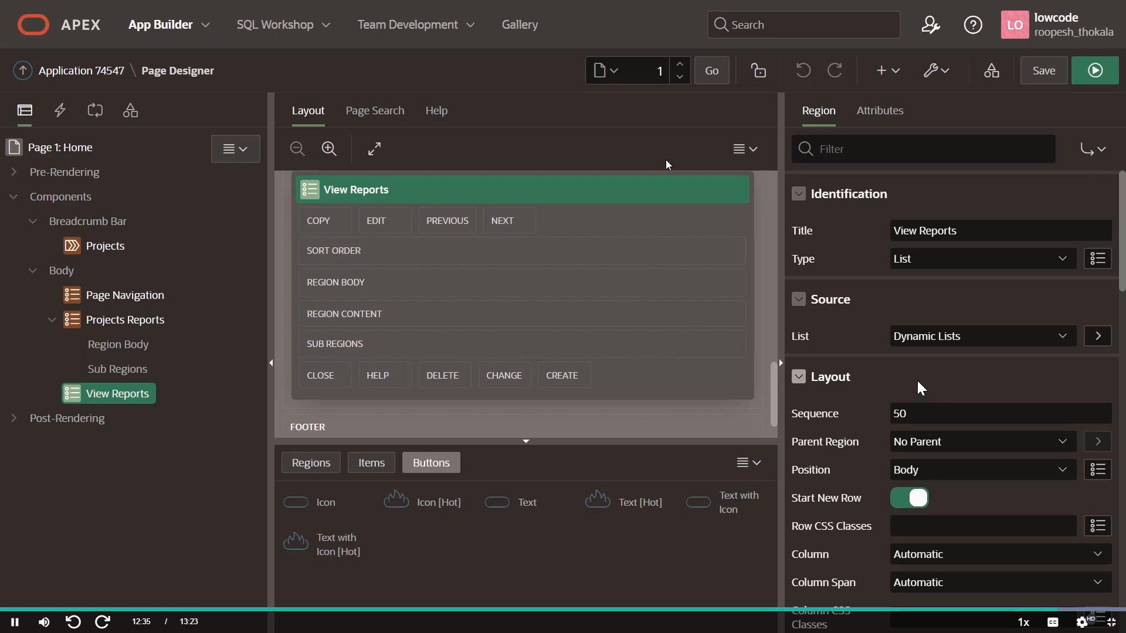
# Set the View Reports region's server-side condition type to Current Page is in comma delimited list
pyautogui.scroll(-8, 920, 387)
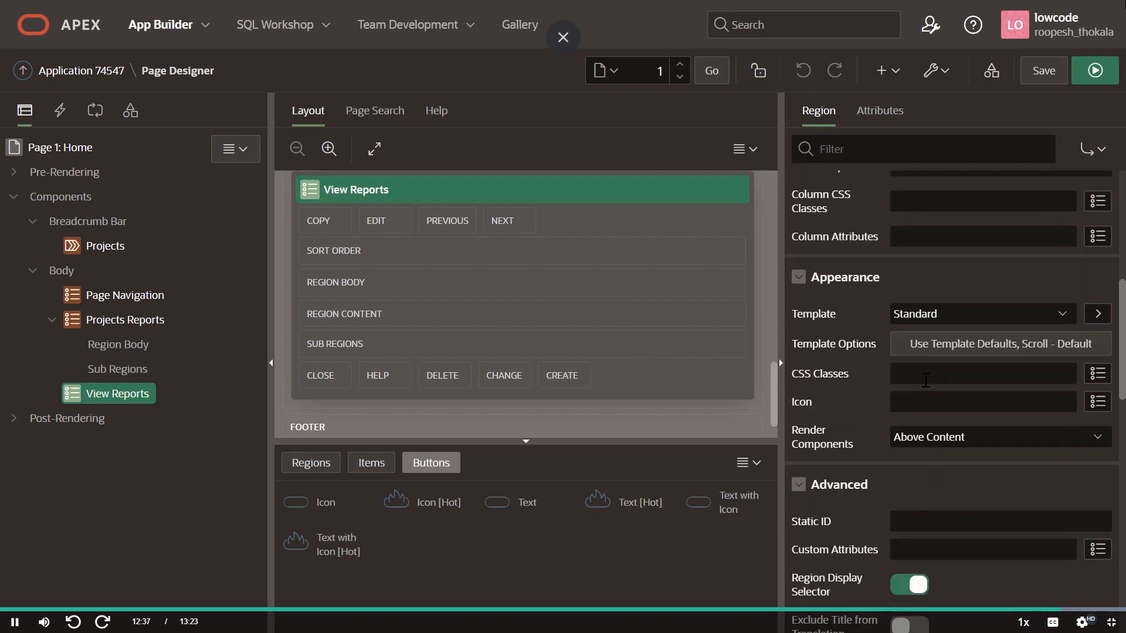
pyautogui.scroll(-6, 927, 380)
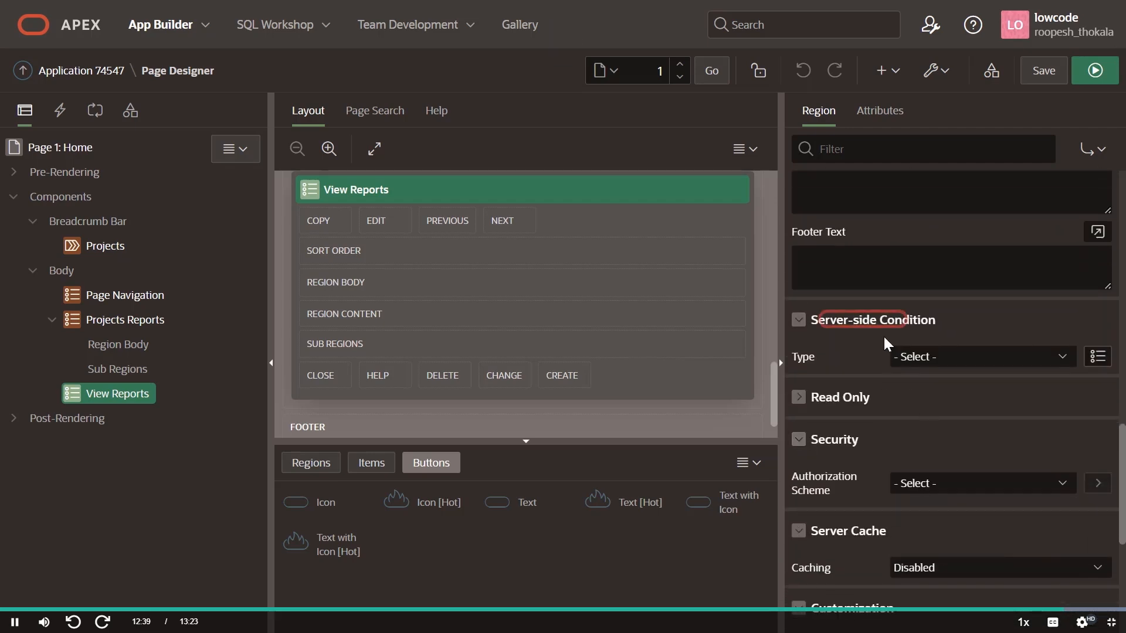
pyautogui.click(942, 359)
pyautogui.scroll(-6, 973, 302)
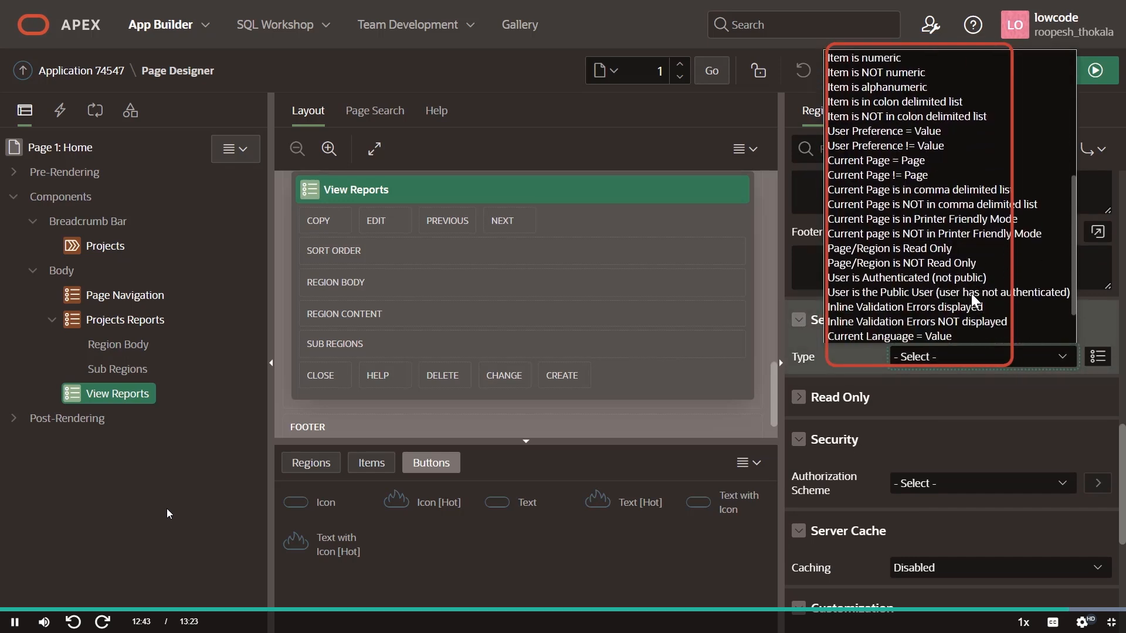
pyautogui.click(970, 189)
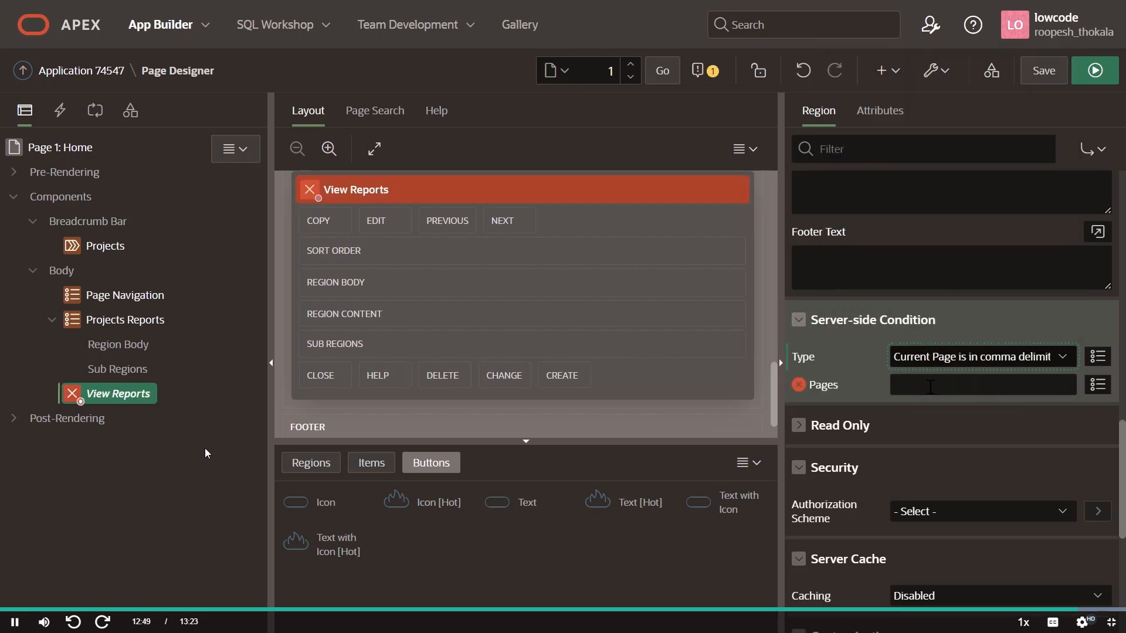
# Pick page 1 and one further page as the Pages value of the View Reports region's server-side condition
pyautogui.click(931, 387)
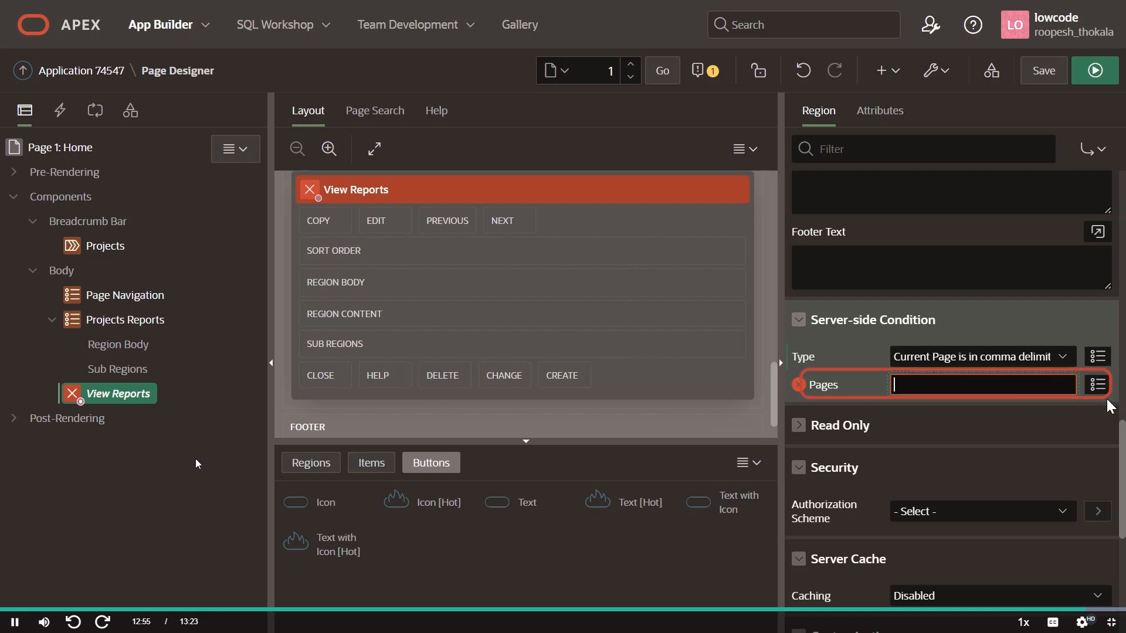
pyautogui.click(1098, 385)
pyautogui.click(344, 227)
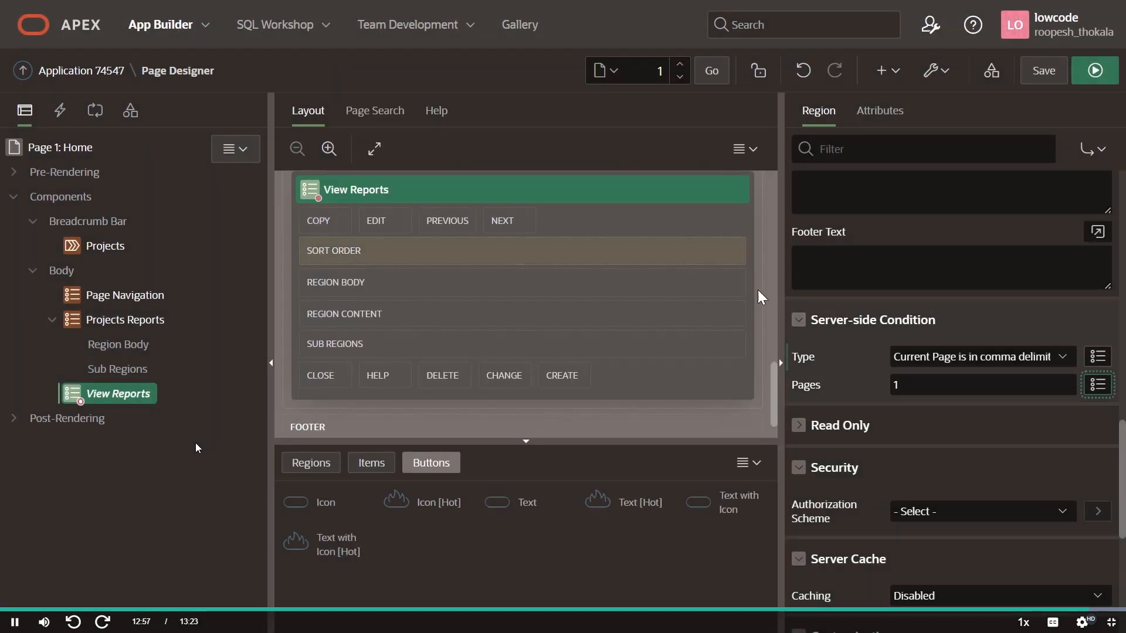
pyautogui.click(1097, 385)
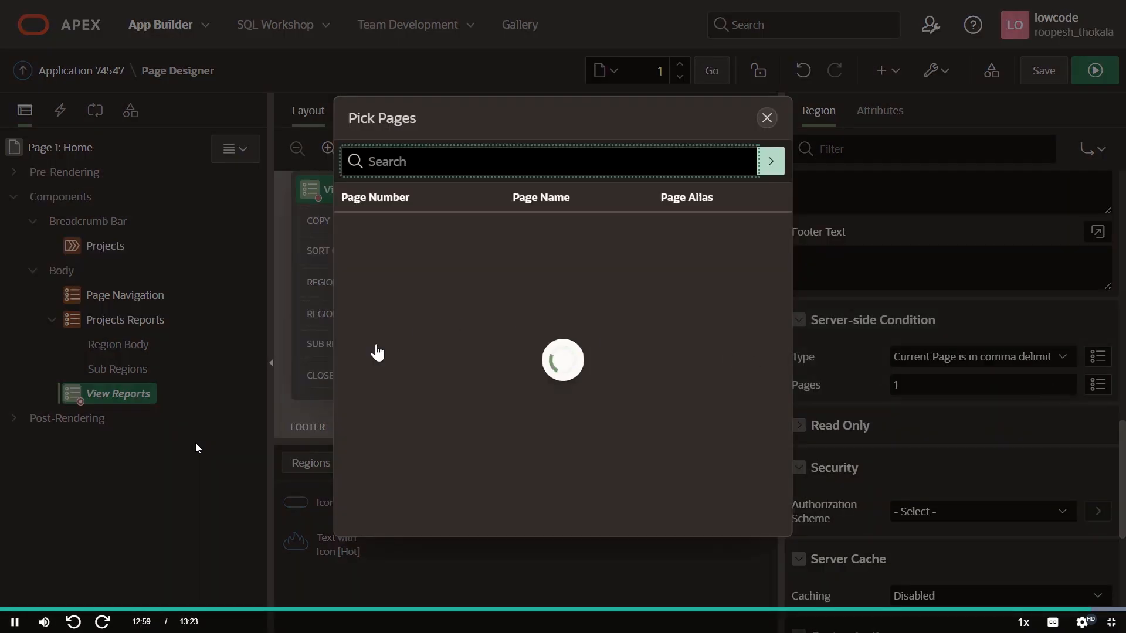
pyautogui.click(341, 339)
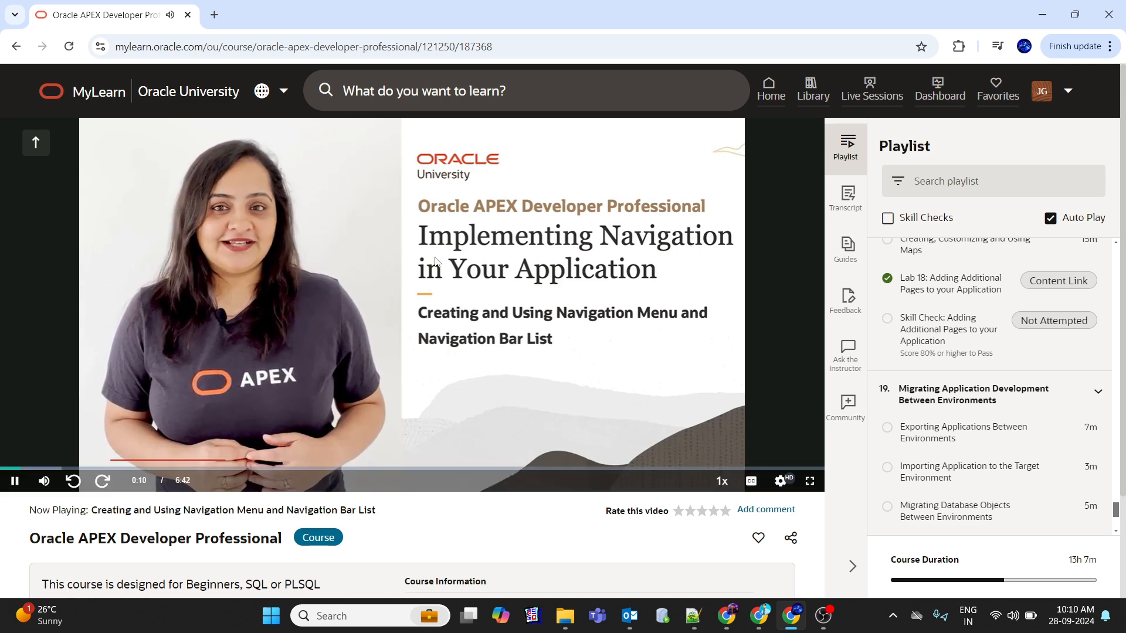
# Look through the course playlist for the lessons in section 13, Implementing Navigation in your Application
pyautogui.scroll(15, 930, 378)
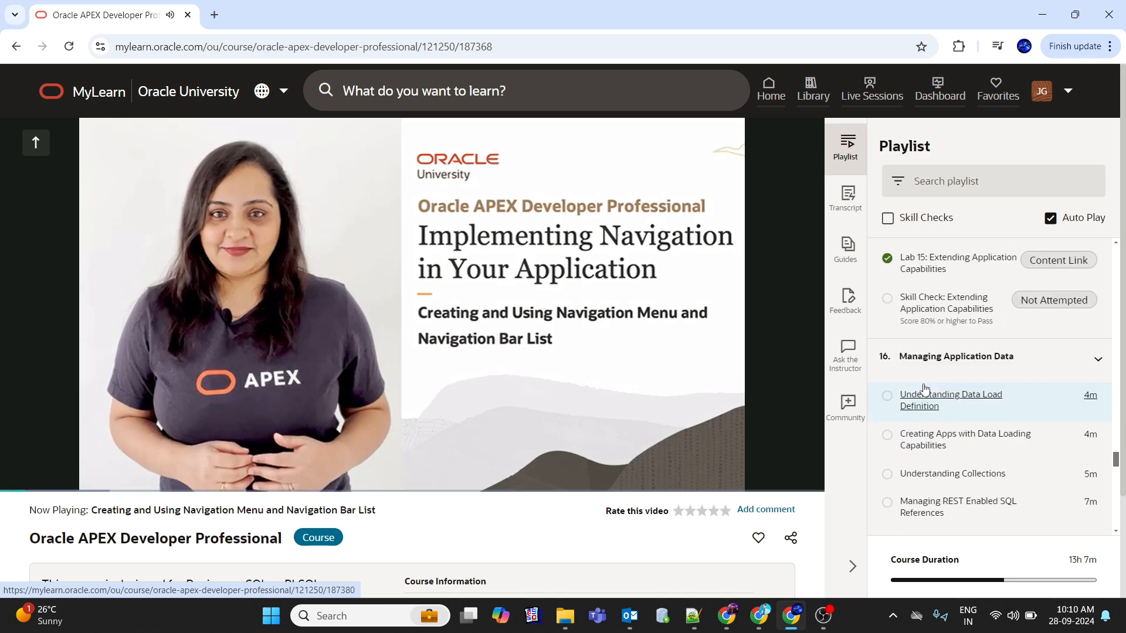
pyautogui.scroll(5, 924, 390)
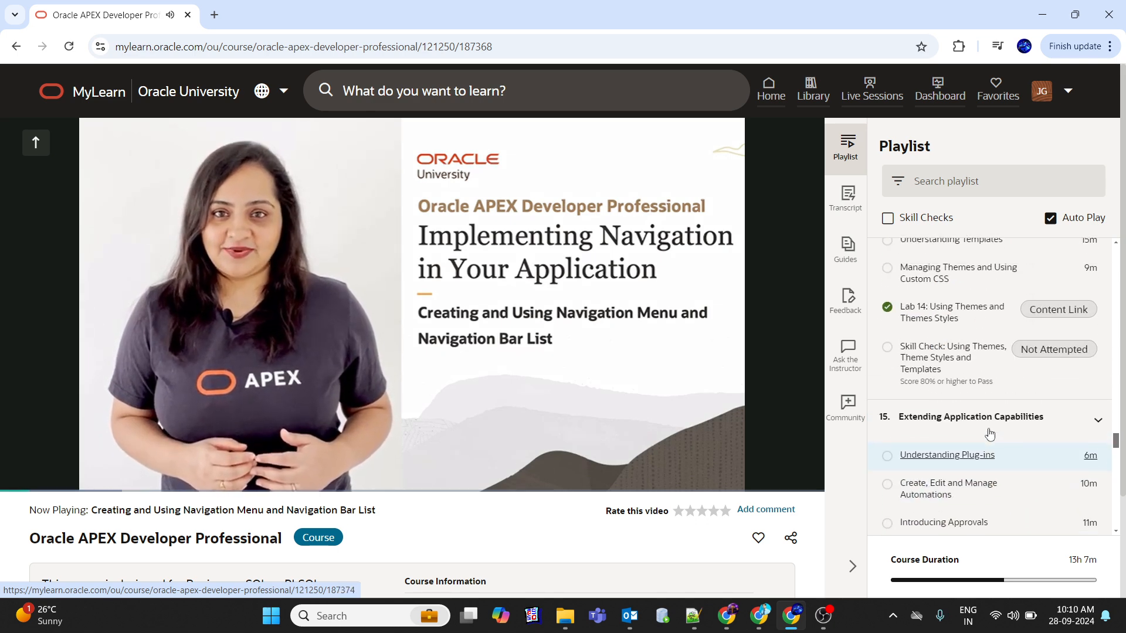
pyautogui.scroll(8, 990, 434)
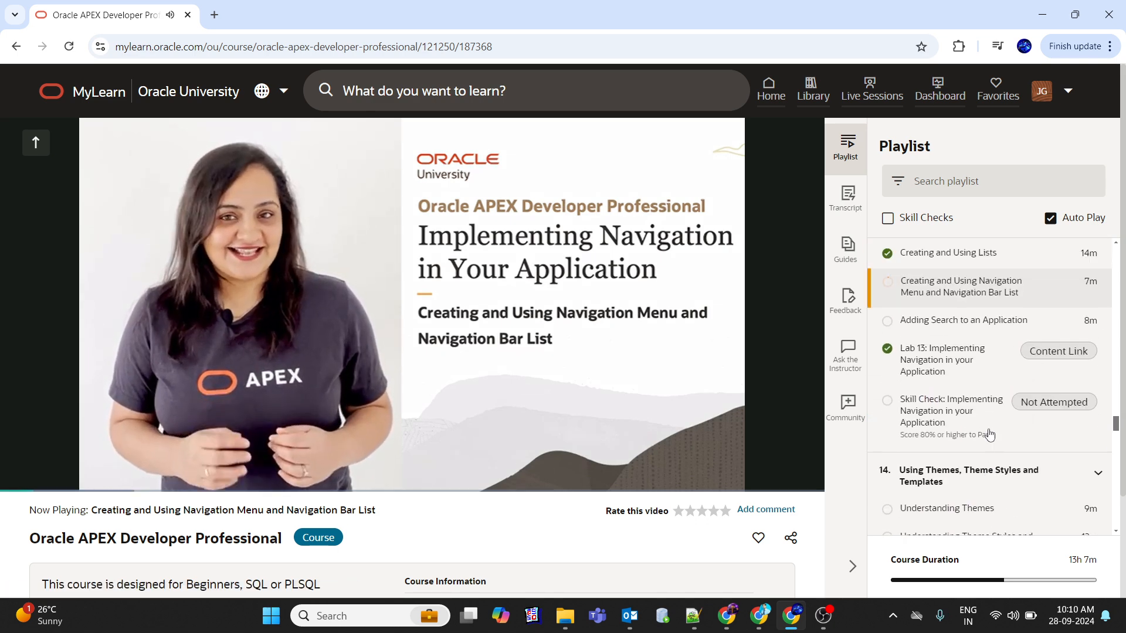
pyautogui.scroll(3, 990, 434)
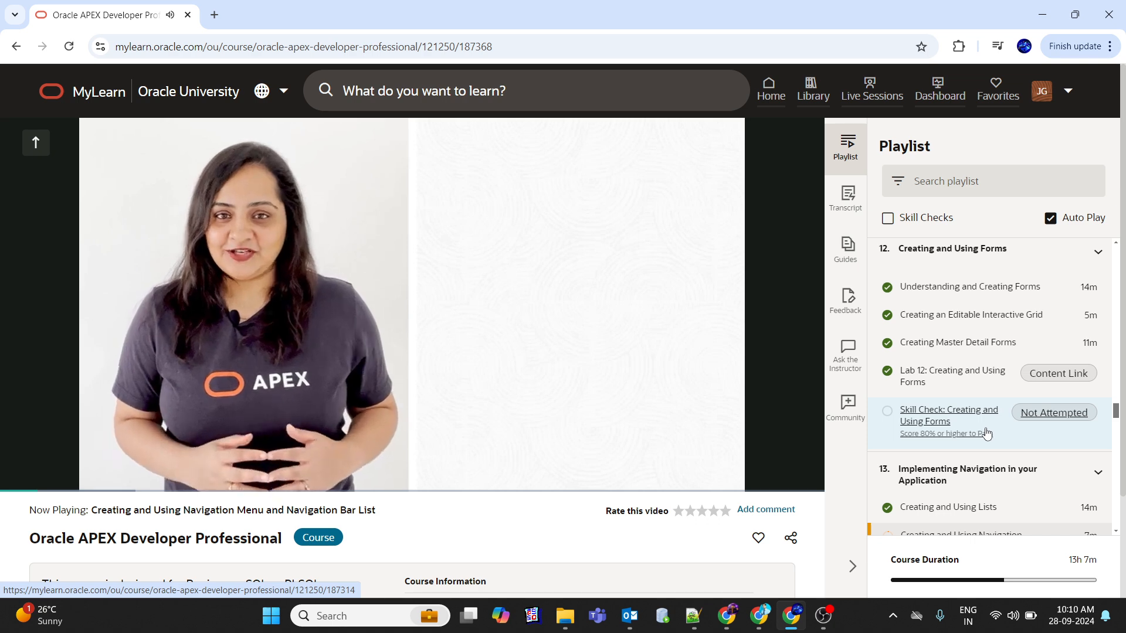
pyautogui.scroll(-3, 984, 436)
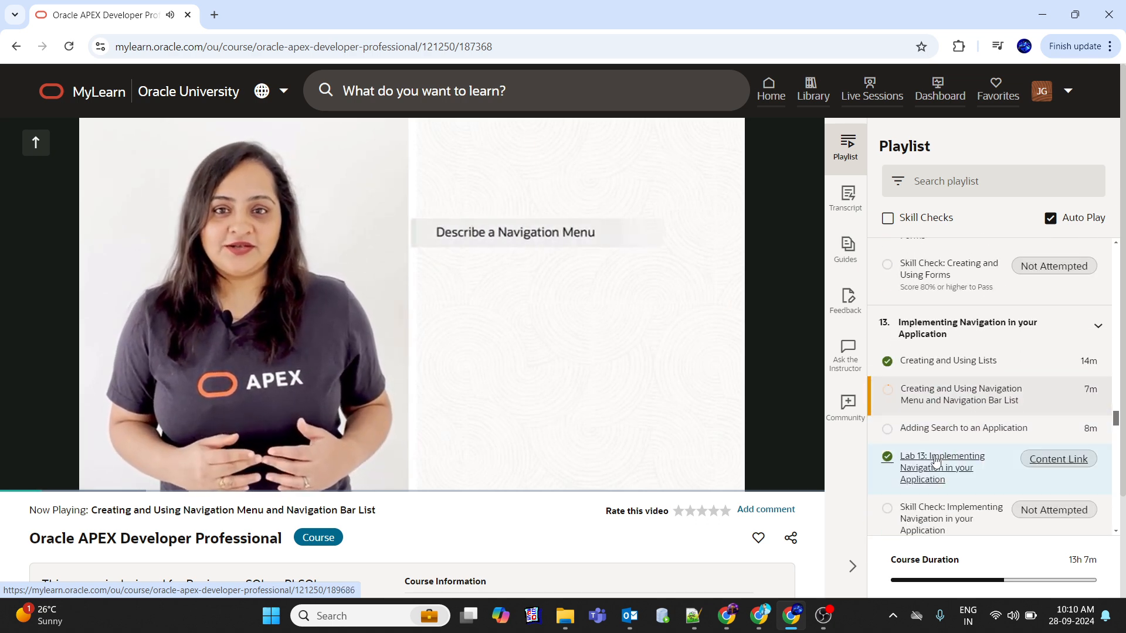
pyautogui.scroll(-1, 948, 466)
pyautogui.scroll(3, 945, 446)
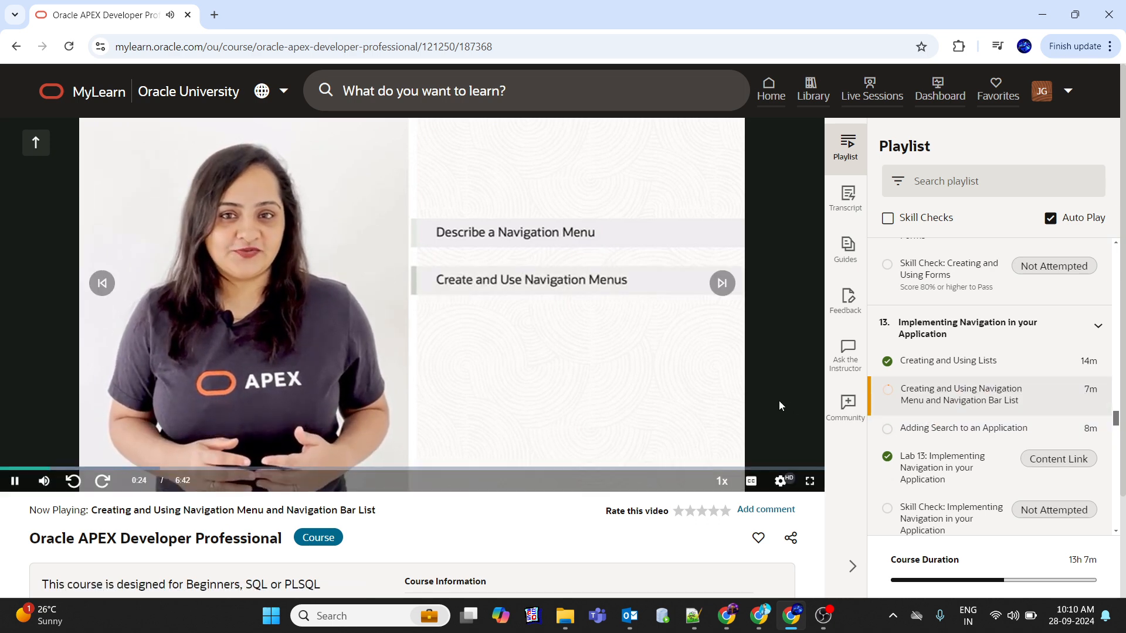
# Show the Creating and Using Navigation Menu and Navigation Bar List lesson in full screen at 1080p quality
pyautogui.click(810, 482)
pyautogui.click(1084, 623)
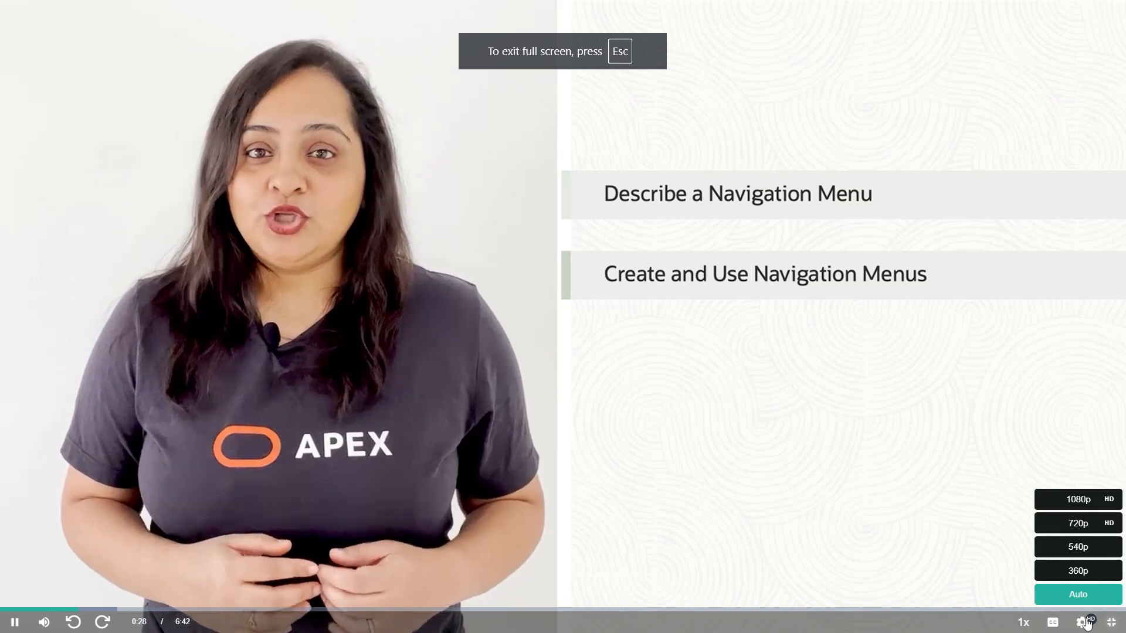
pyautogui.click(1073, 499)
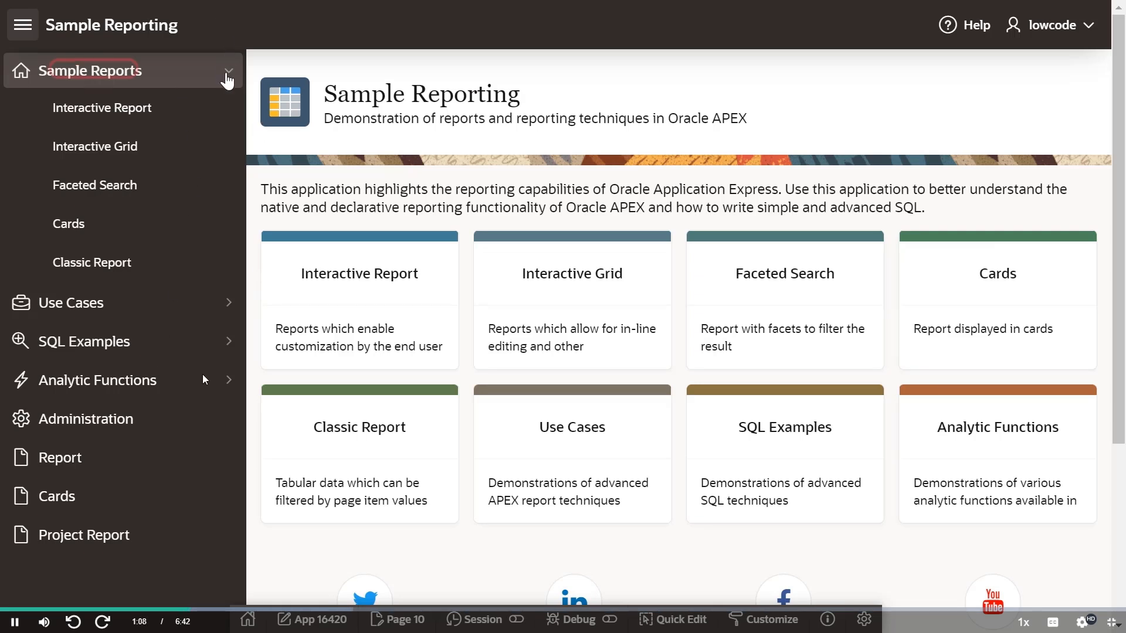
# Collapse and re-expand the Sample Reports entry in the Sample Reporting navigation menu to examine its child entries
pyautogui.click(226, 72)
pyautogui.click(227, 72)
pyautogui.click(119, 264)
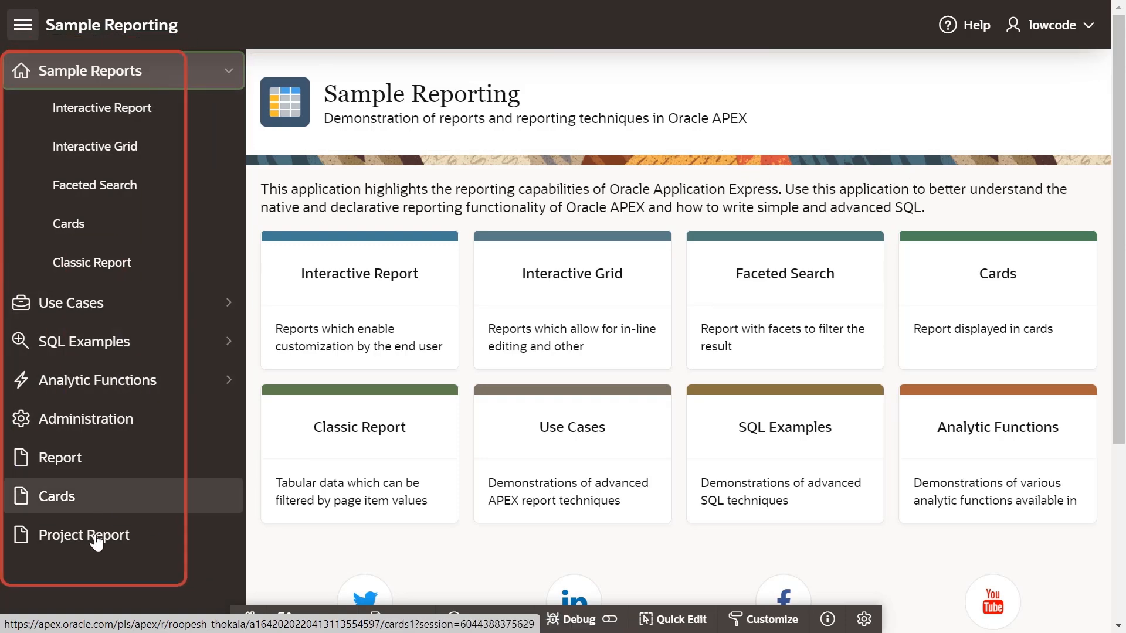
# Leave full screen, narrow the browser window to check how the side navigation menu adapts, and maximize the window again
pyautogui.press('F11')
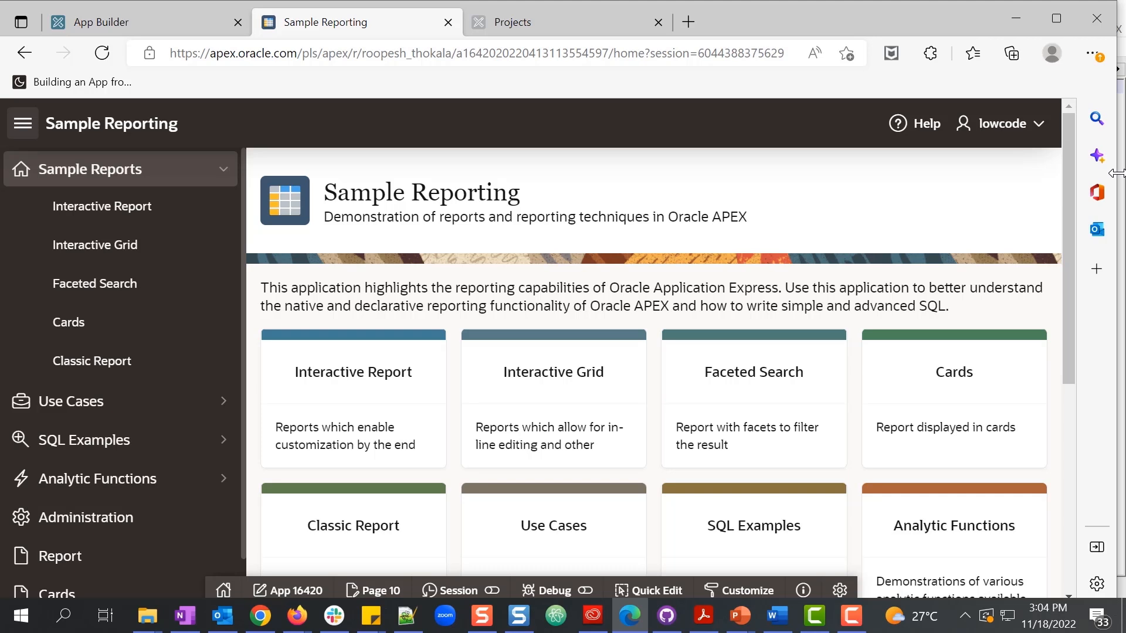
pyautogui.moveTo(1116, 173); pyautogui.dragTo(649, 158)
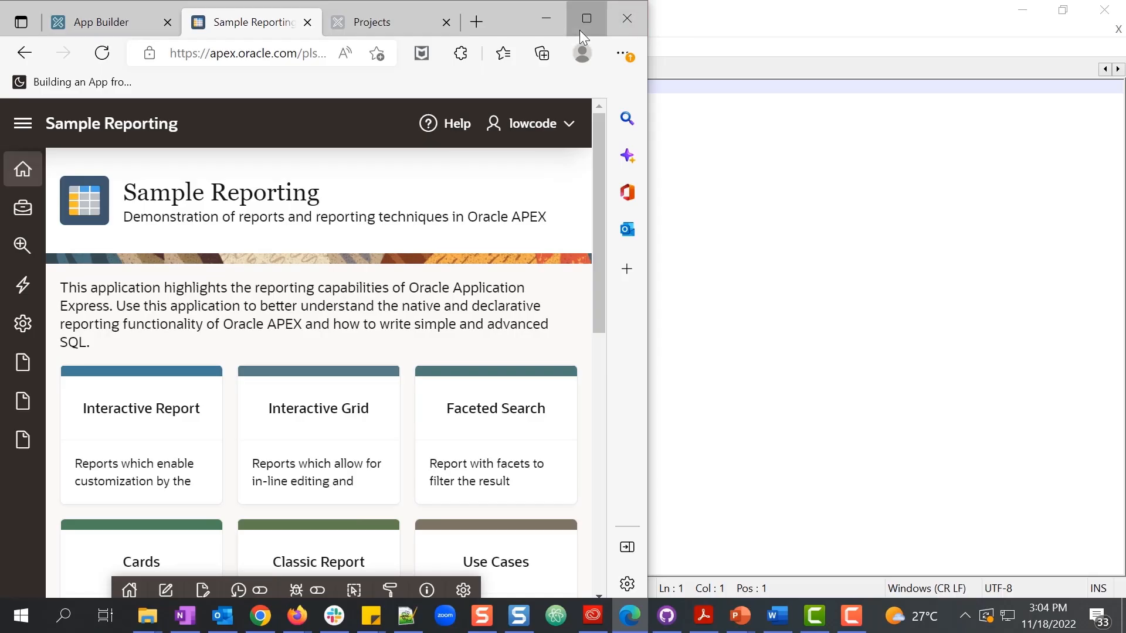
pyautogui.click(580, 29)
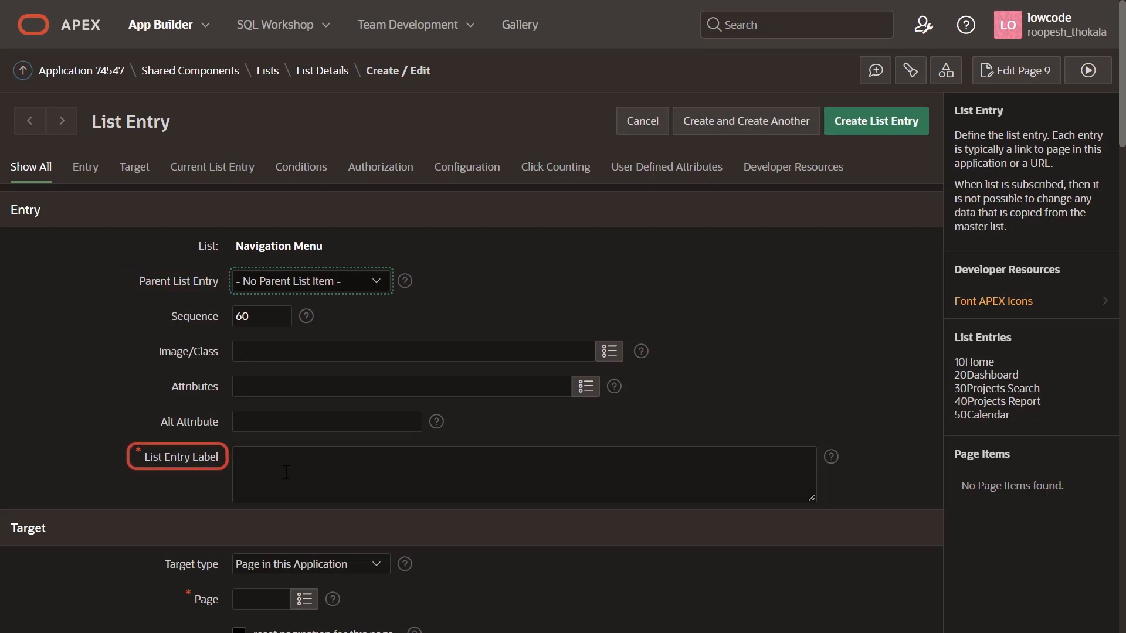
# Create a Navigation Menu list entry labelled "Click Me!" that targets page 9 in this application
pyautogui.write('Click Me!')
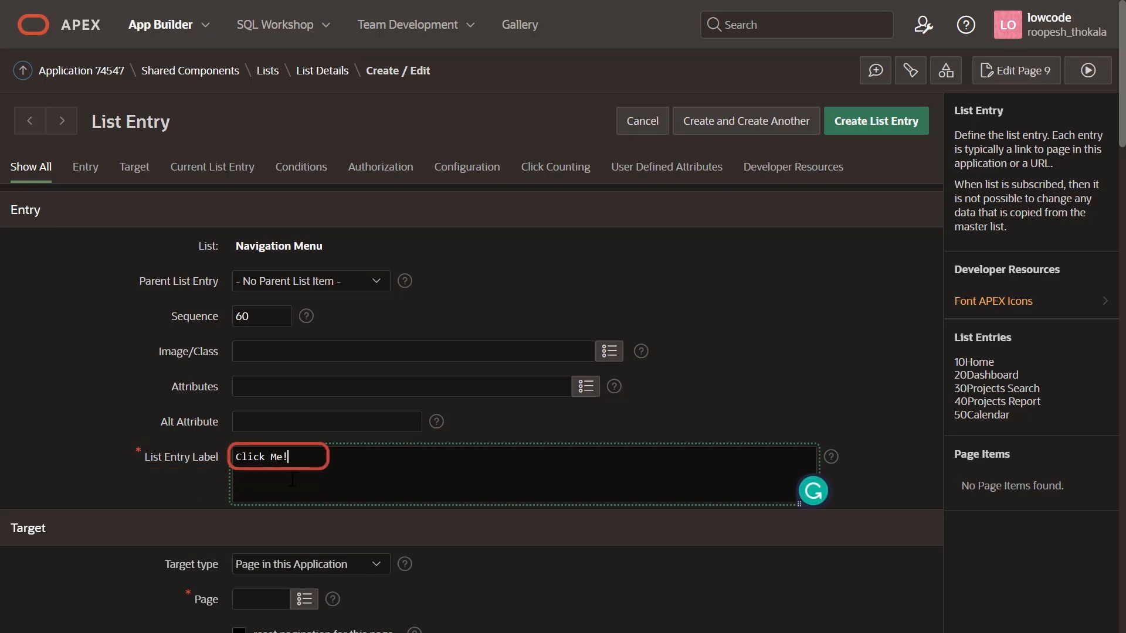
pyautogui.scroll(-2, 292, 480)
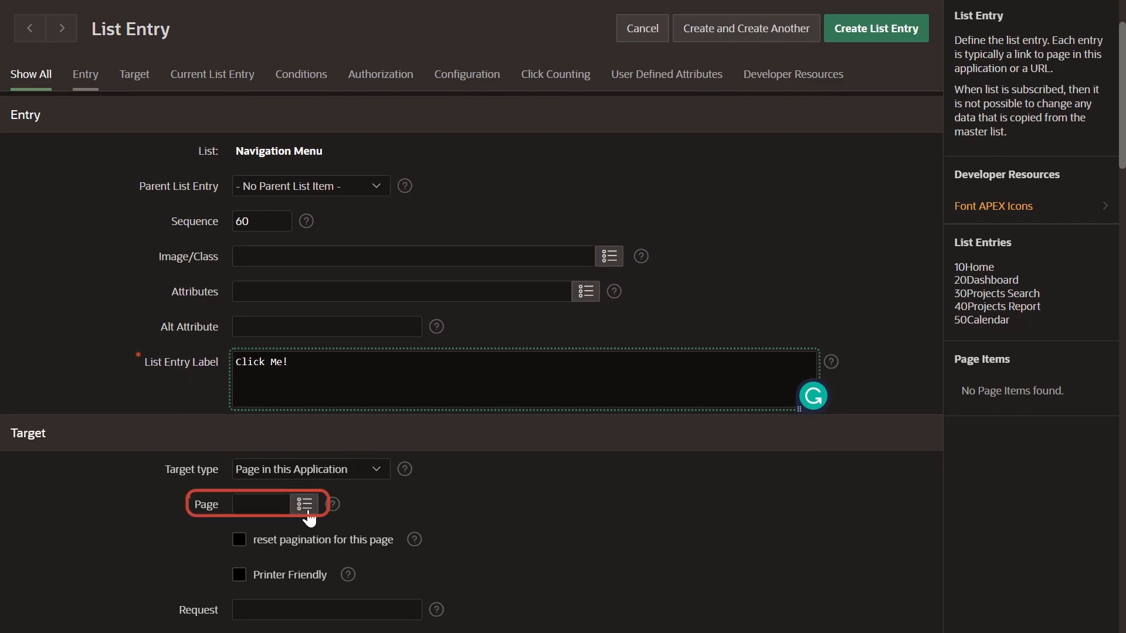
pyautogui.click(297, 508)
pyautogui.scroll(-5, 405, 404)
pyautogui.click(350, 401)
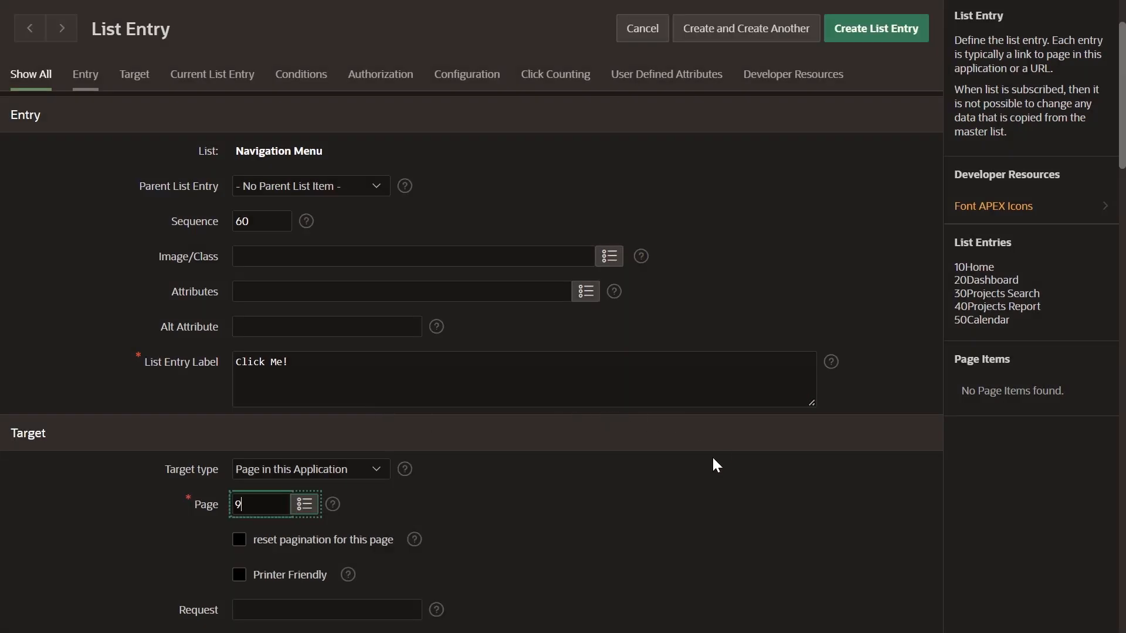
pyautogui.scroll(-2, 712, 455)
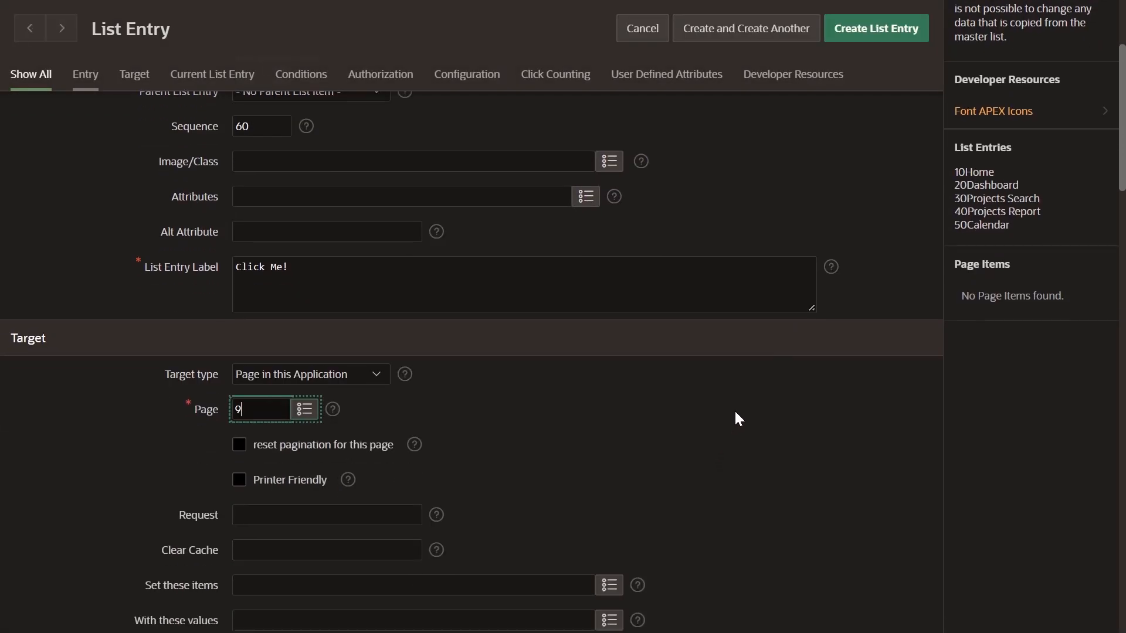
pyautogui.scroll(3, 793, 389)
pyautogui.click(876, 122)
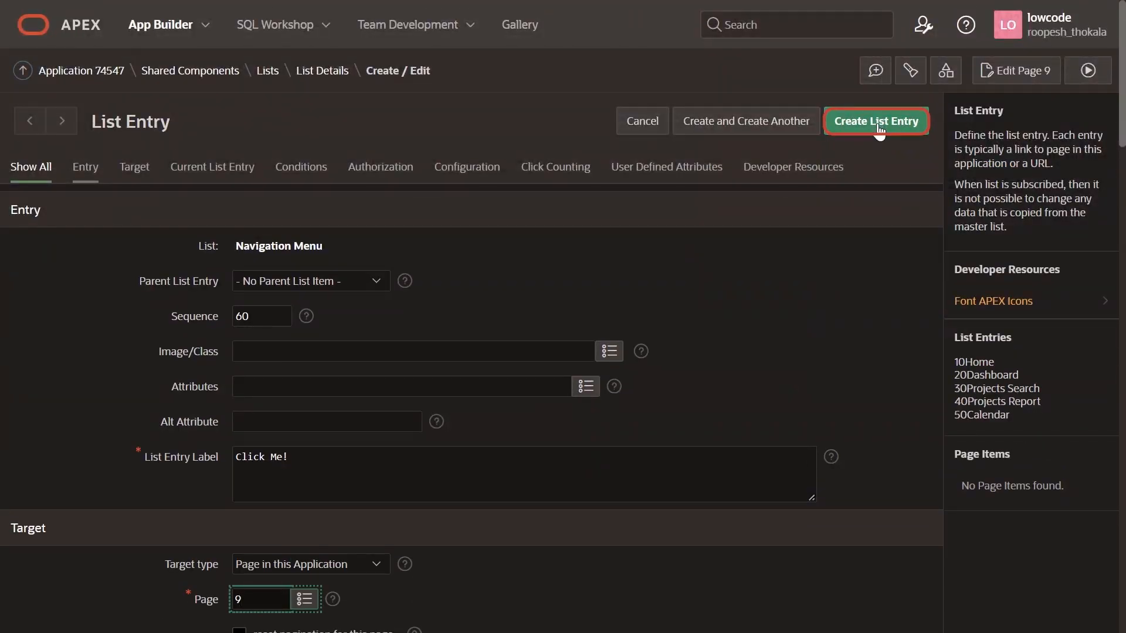
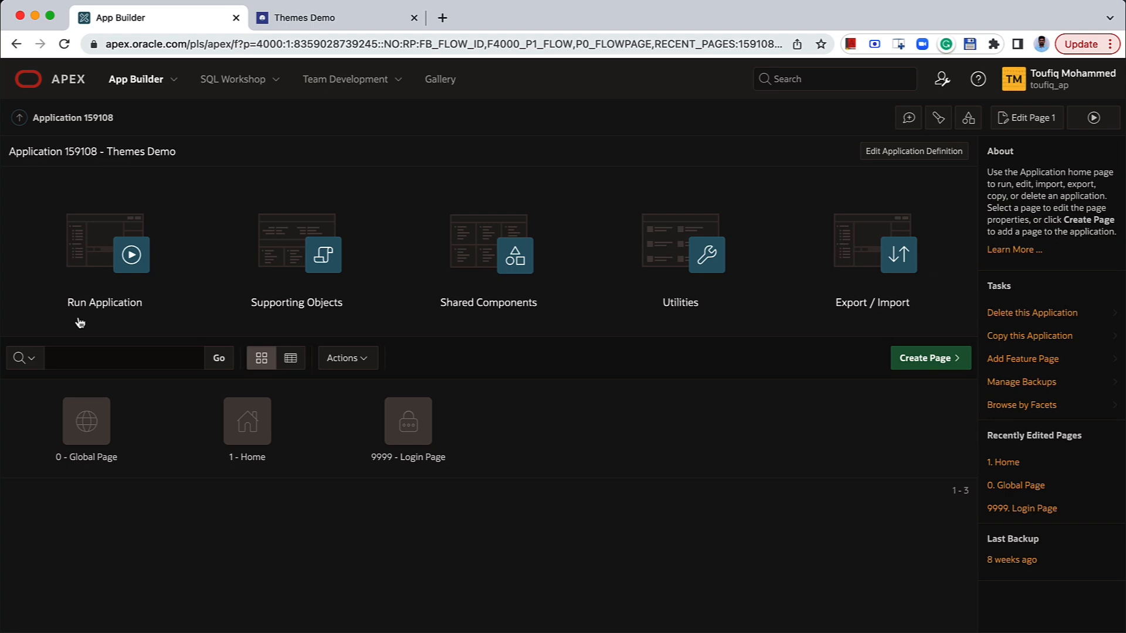
# Open the Universal Theme - 42 definition from the Themes Demo application's shared components
pyautogui.click(419, 267)
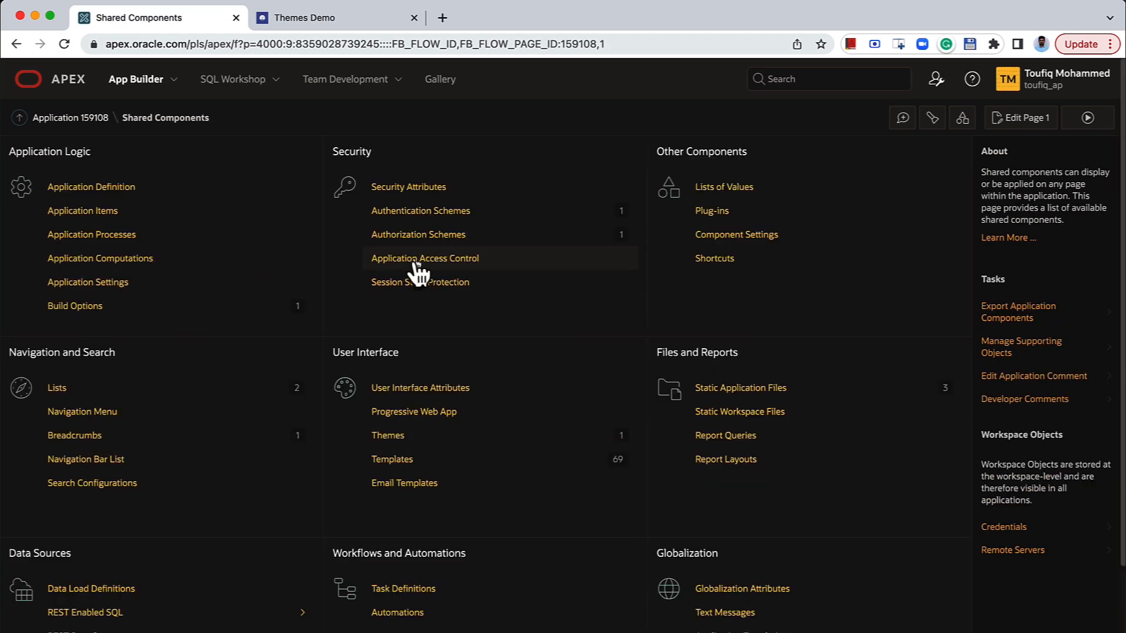
pyautogui.scroll(-2, 414, 294)
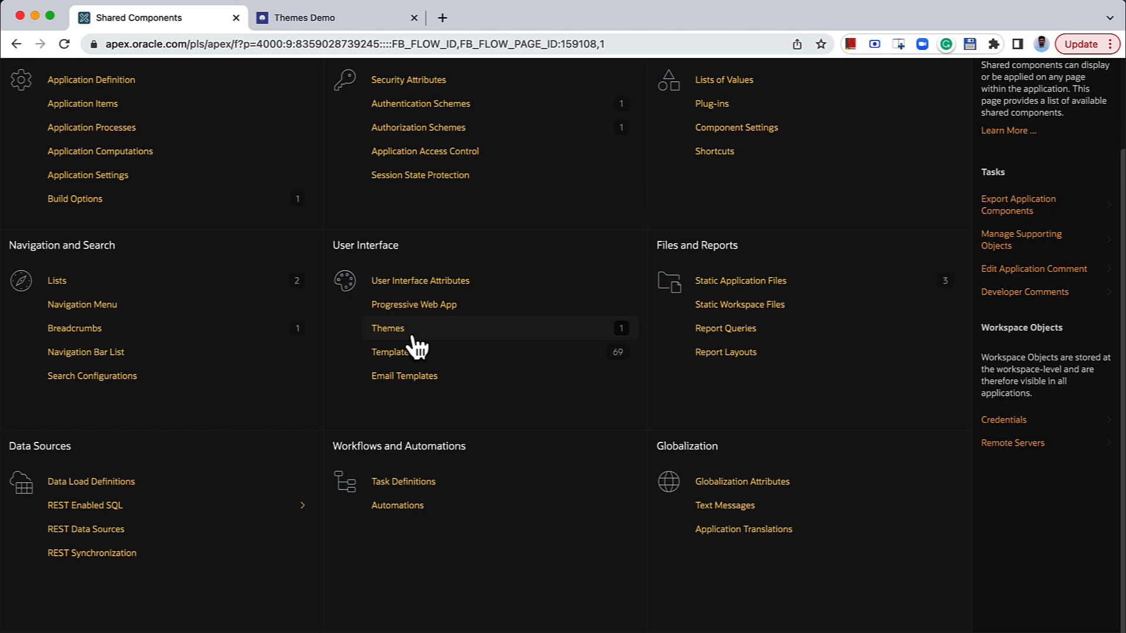
pyautogui.click(415, 336)
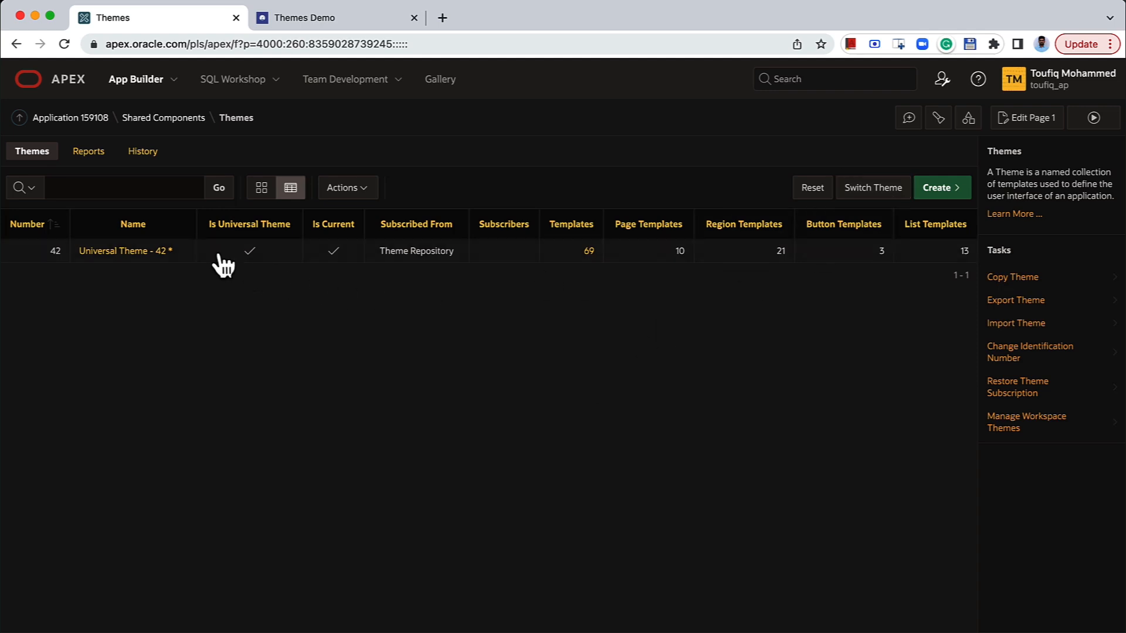
pyautogui.click(142, 257)
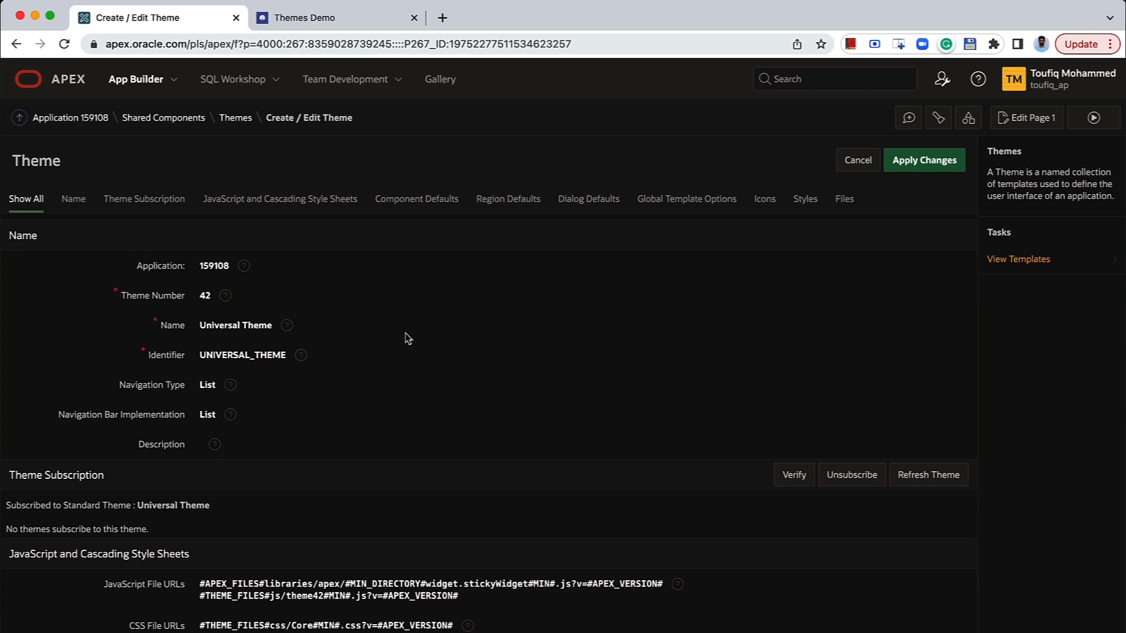
# Verify the Universal Theme's subscription against its master theme, review the status of its templates, and close the verification results
pyautogui.scroll(-1, 405, 333)
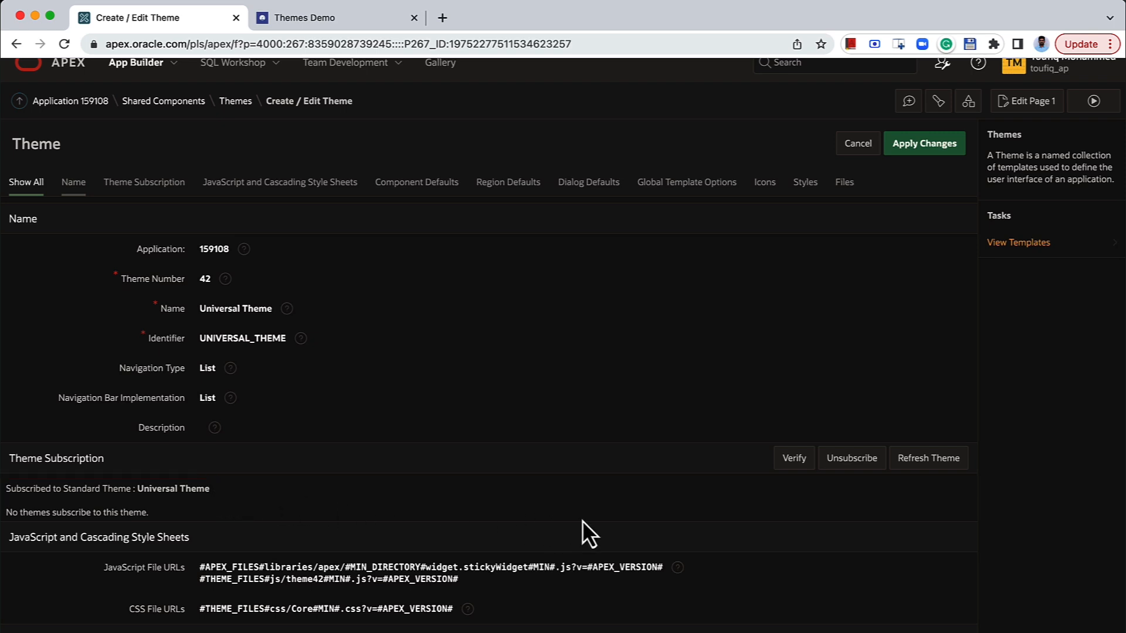
pyautogui.click(801, 460)
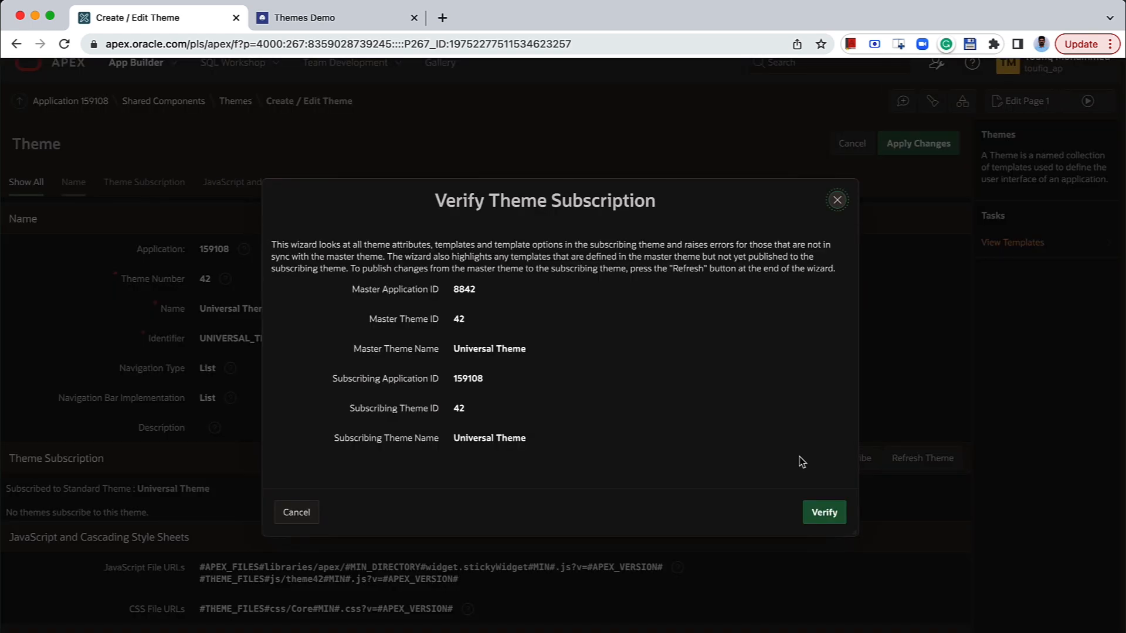
pyautogui.click(823, 514)
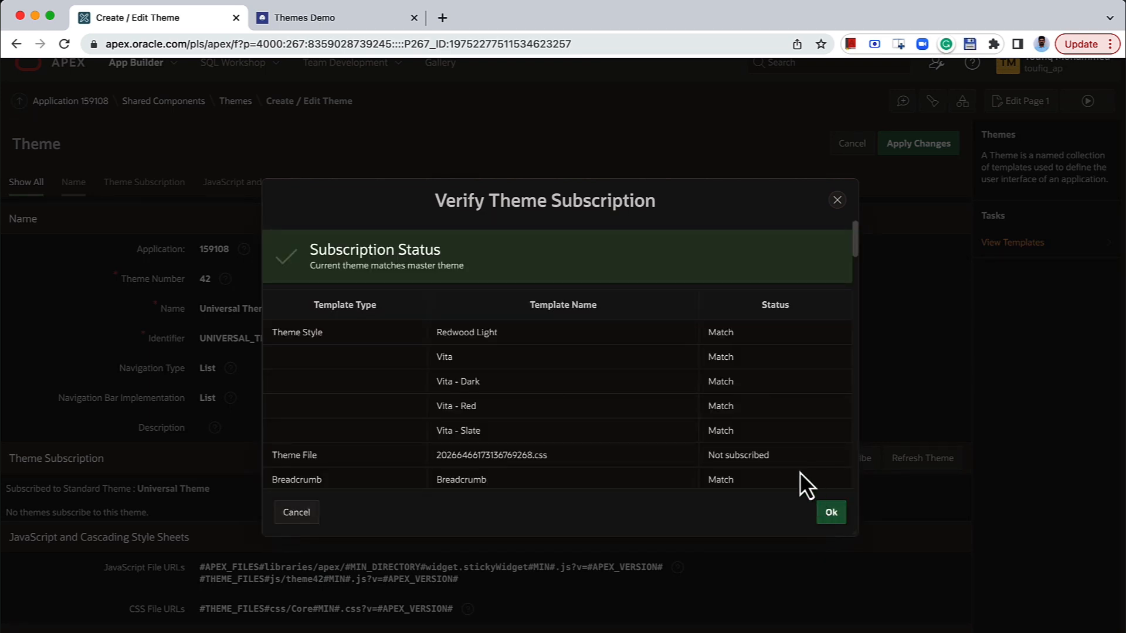
pyautogui.scroll(-3, 746, 410)
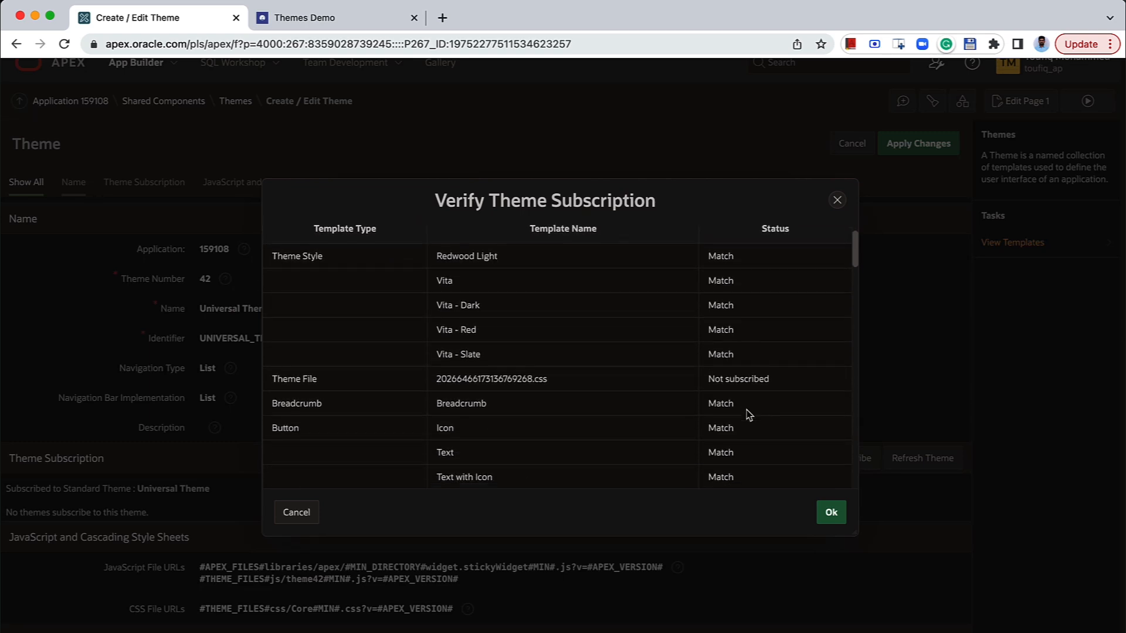
pyautogui.scroll(-2, 749, 414)
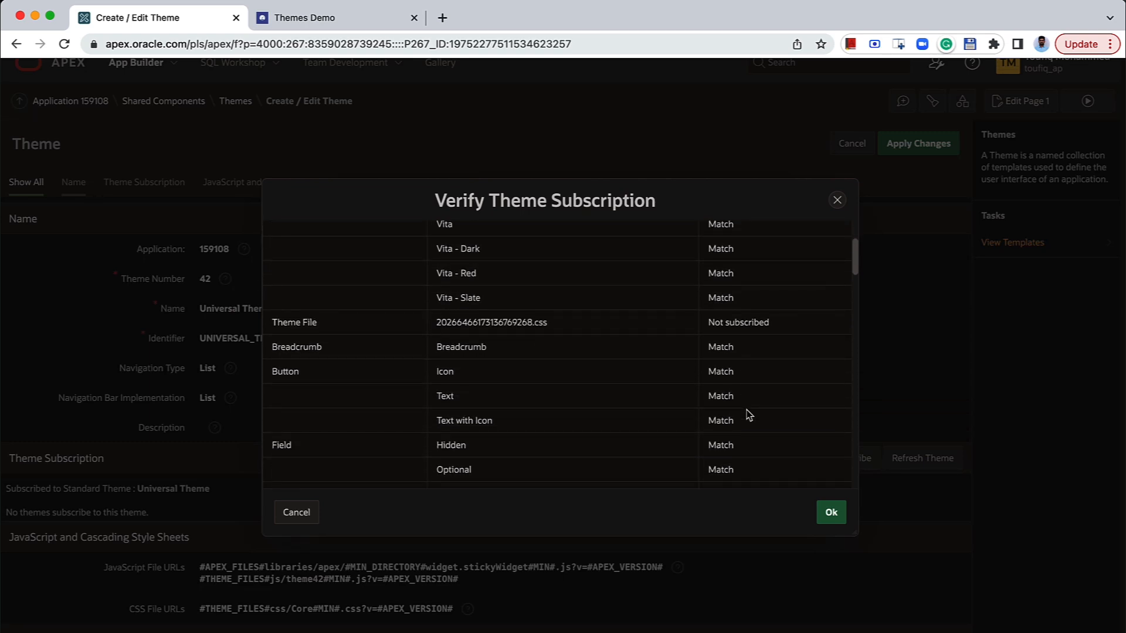
pyautogui.click(836, 202)
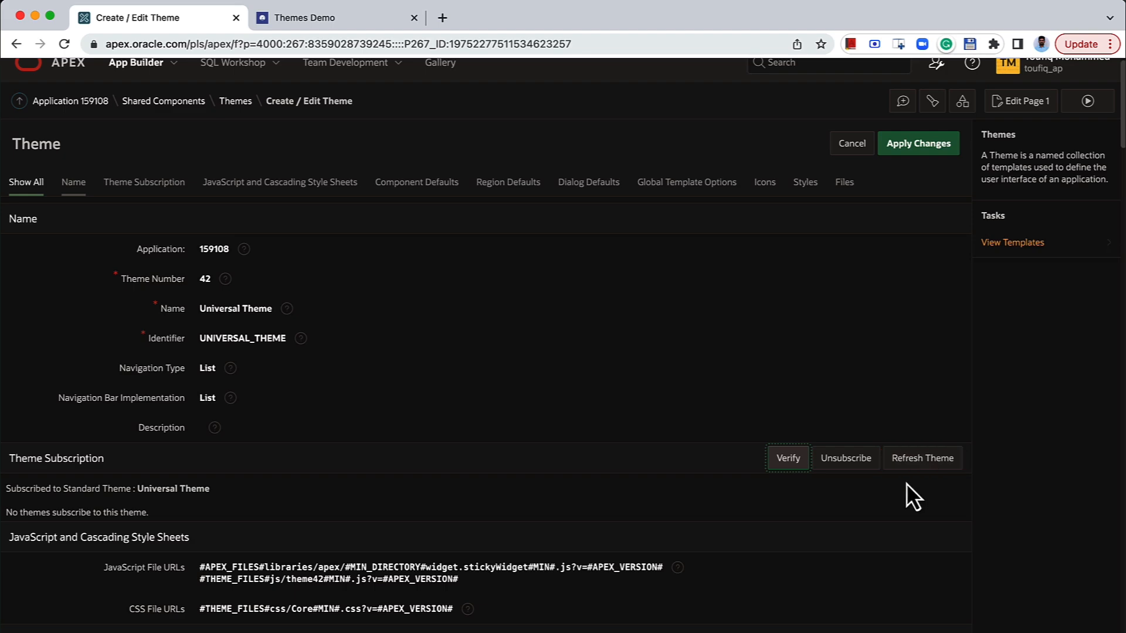
# Examine the theme's component defaults, including the Page template choices, then its global template options, icon library and styles
pyautogui.scroll(-3, 611, 508)
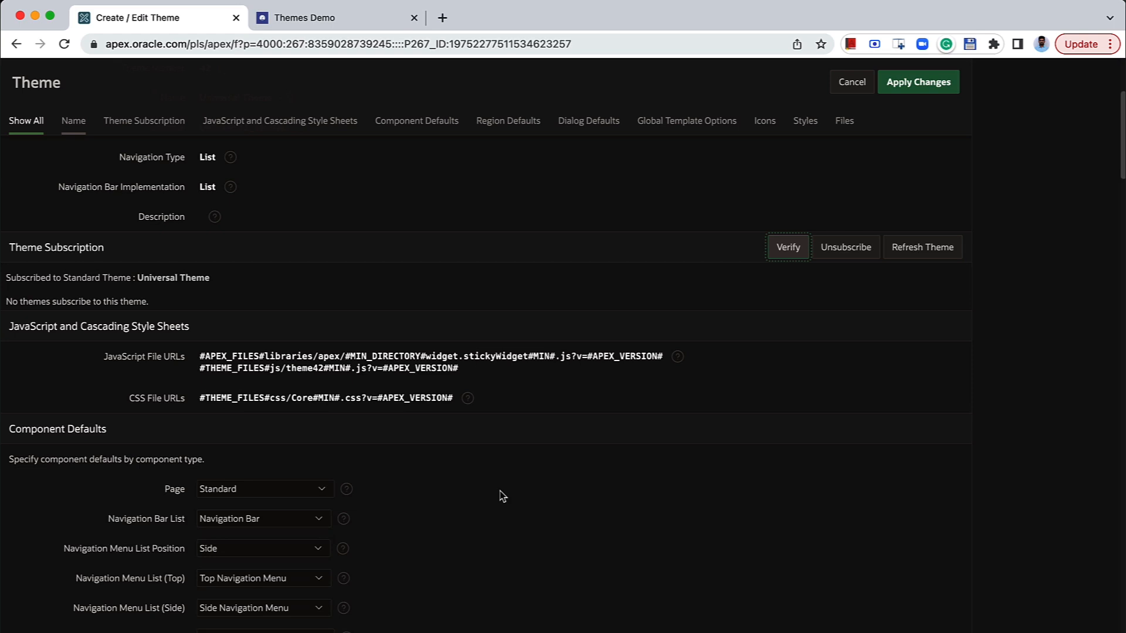
pyautogui.scroll(-1, 503, 496)
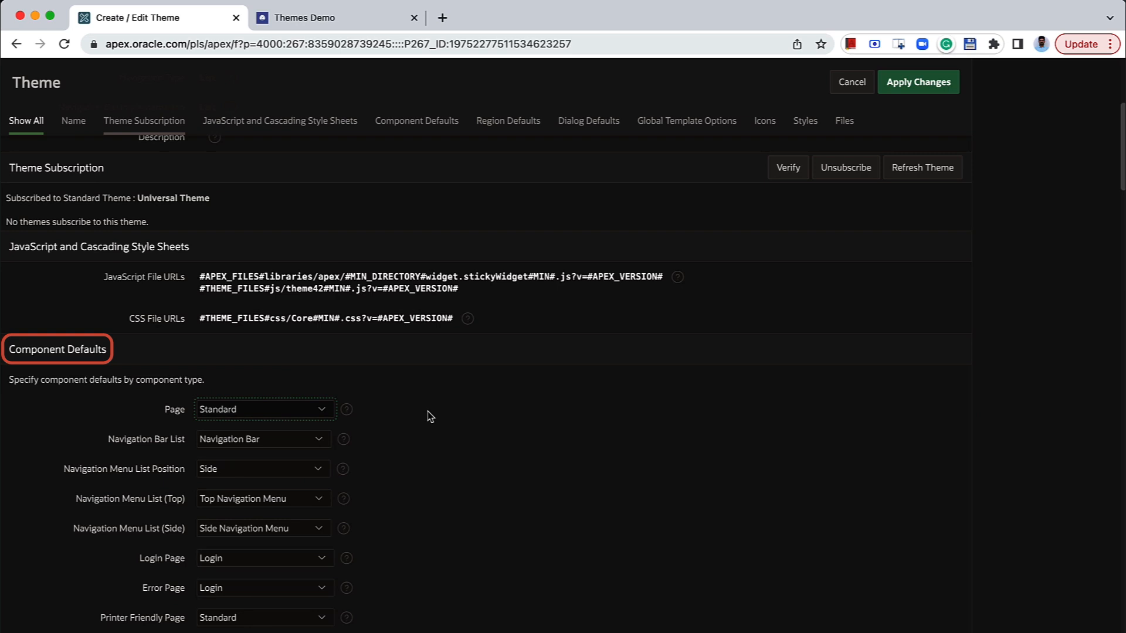
pyautogui.click(326, 411)
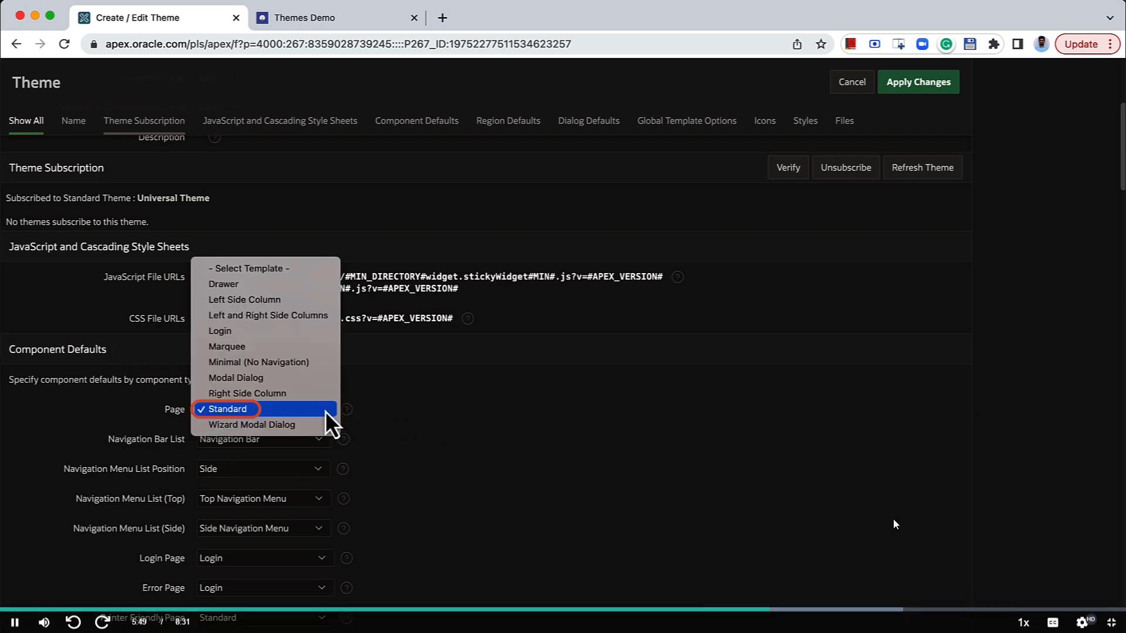
pyautogui.click(415, 419)
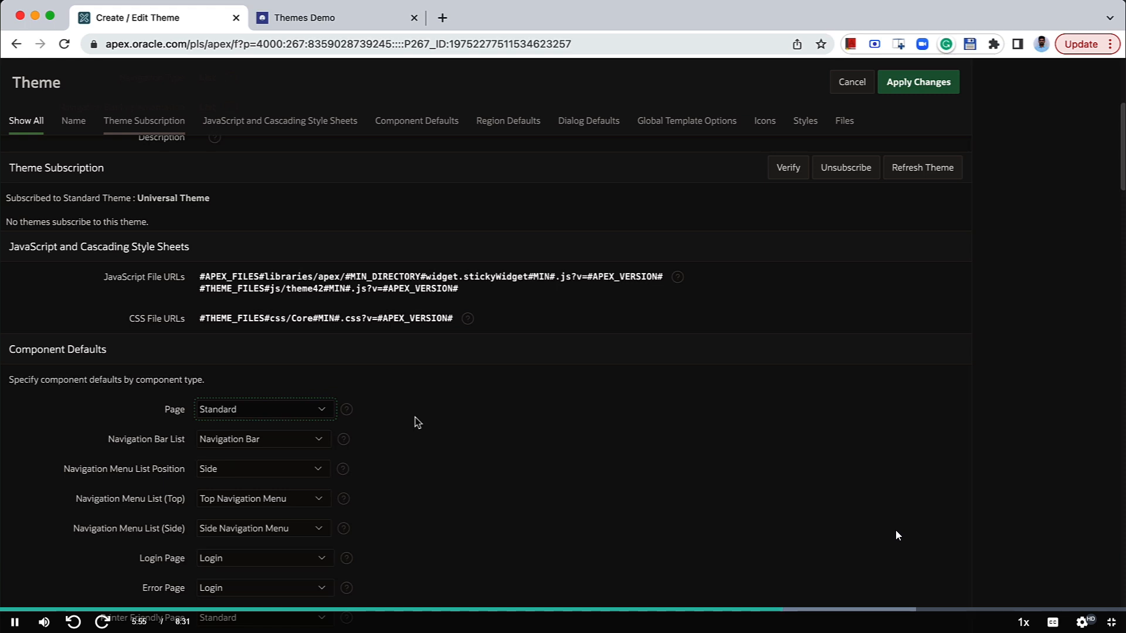
pyautogui.scroll(-1, 328, 421)
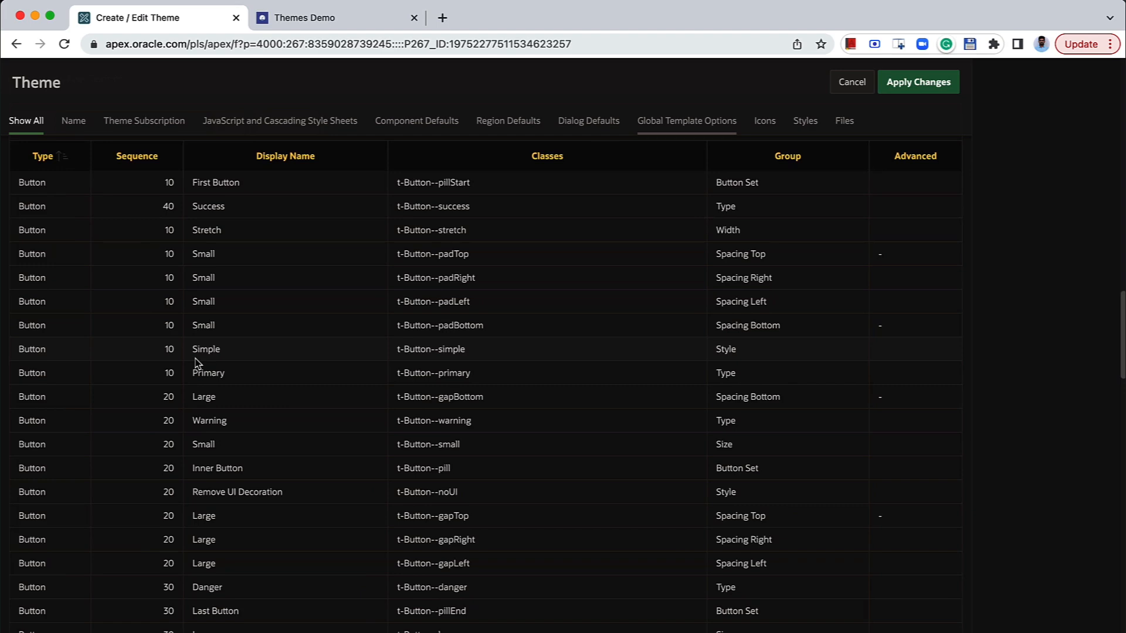
pyautogui.scroll(-10, 196, 363)
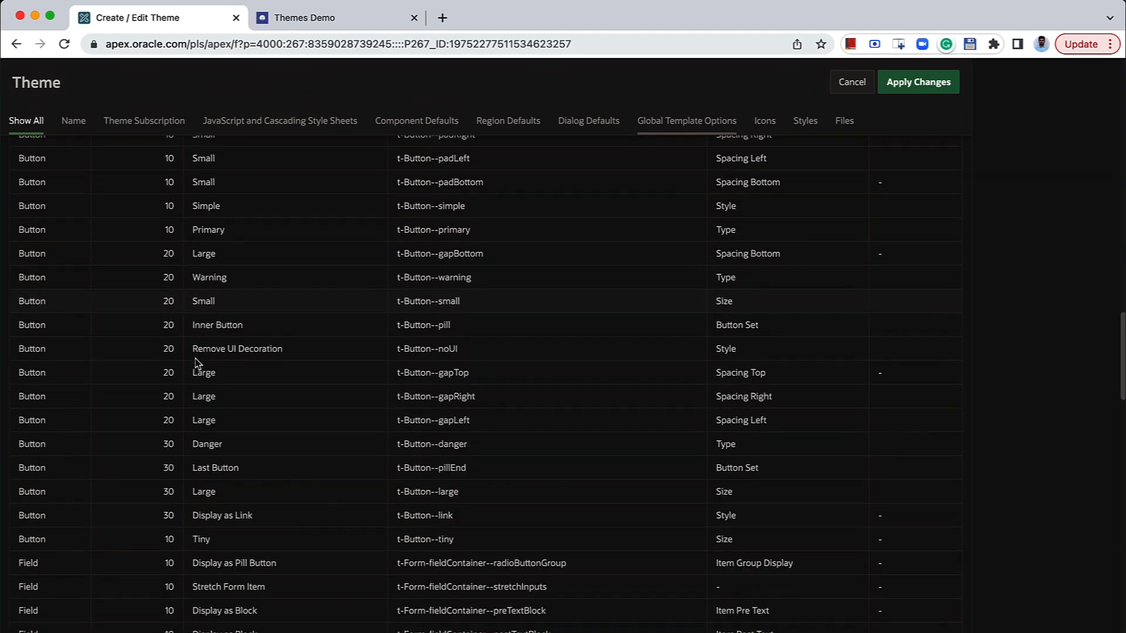
pyautogui.scroll(-8, 196, 362)
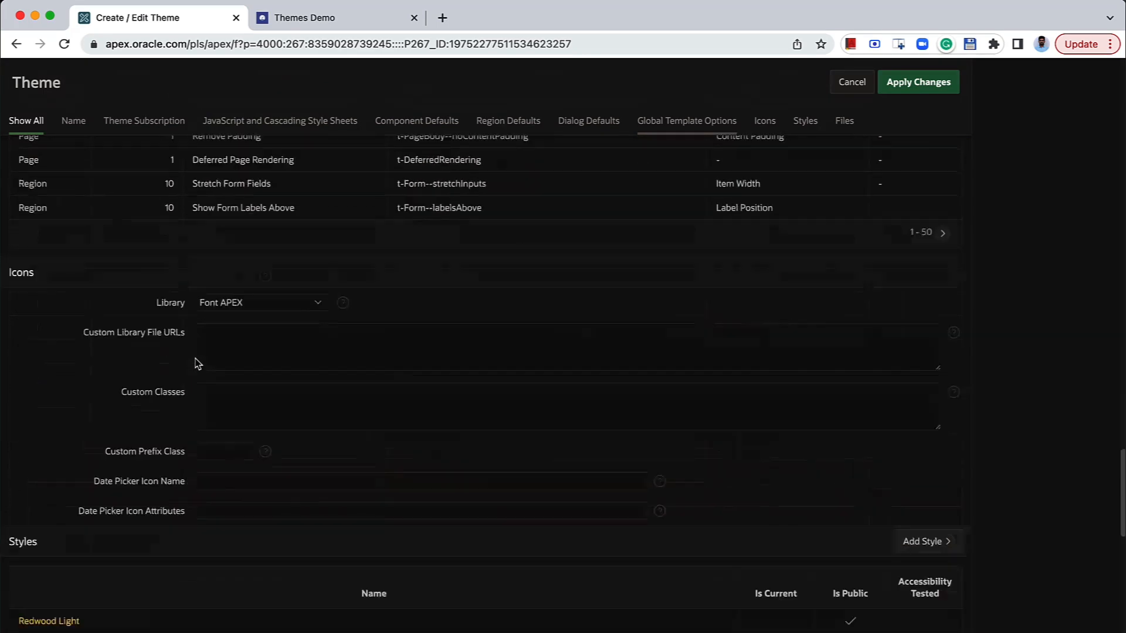
pyautogui.scroll(-2, 196, 362)
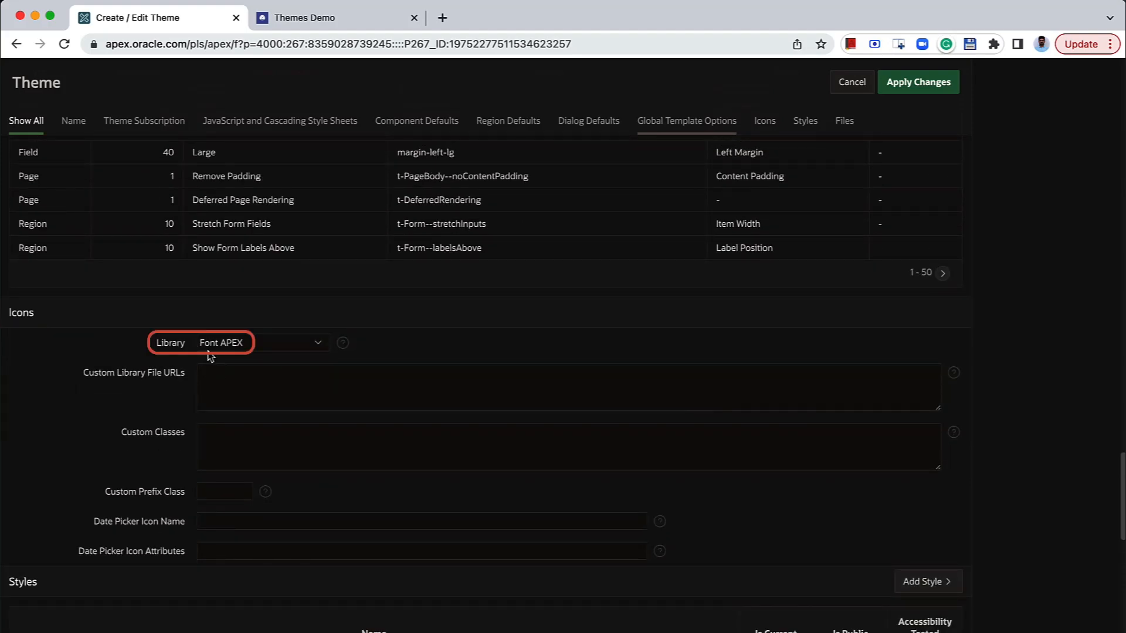
pyautogui.scroll(-5, 208, 353)
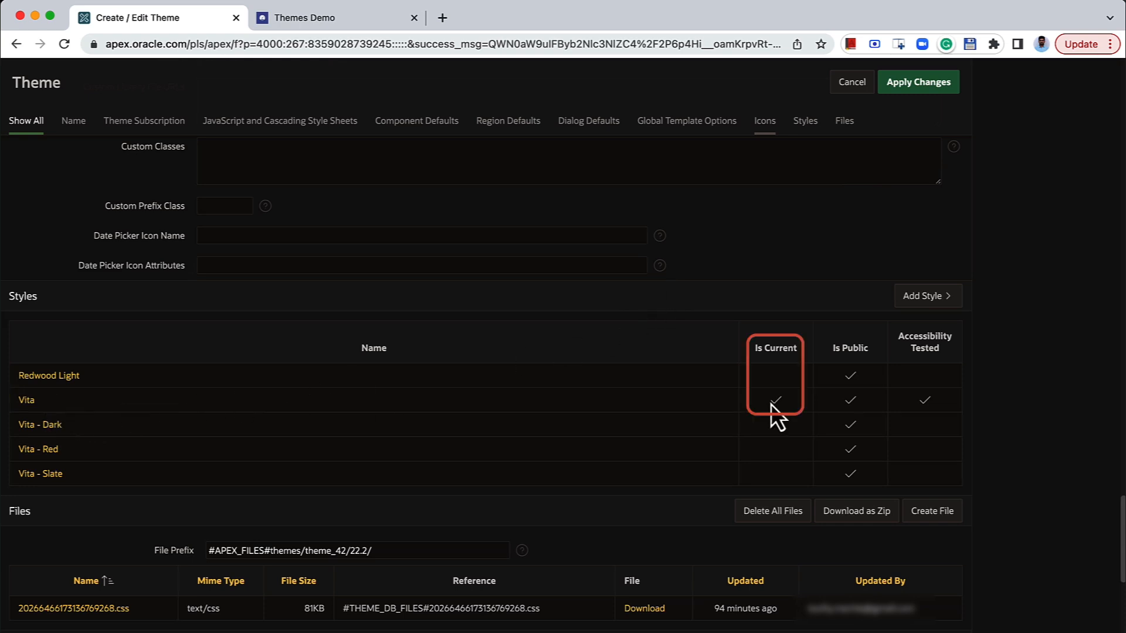
# Switch to the running Themes Demo application and open and close its navigation menu to examine the current style
pyautogui.click(335, 11)
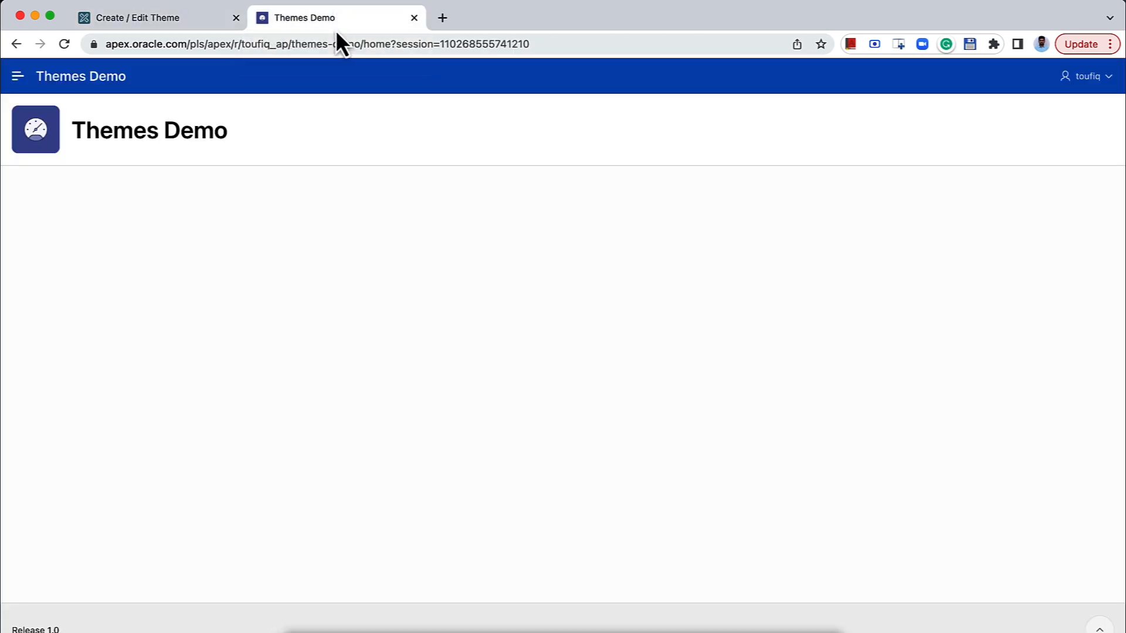
pyautogui.click(16, 85)
pyautogui.click(15, 79)
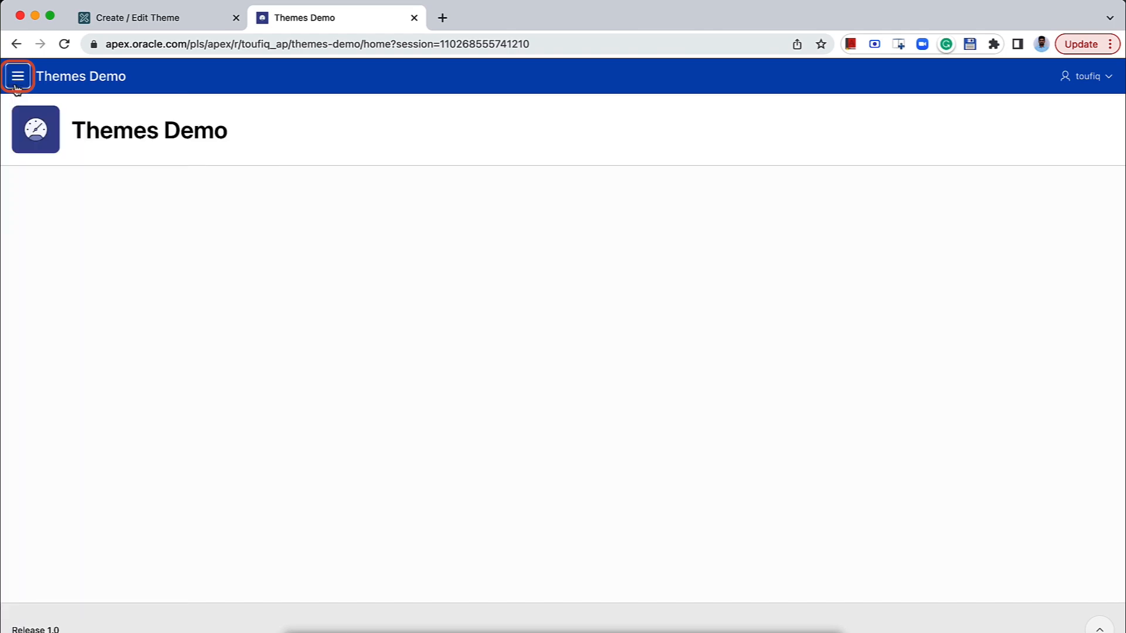
# Return to the theme definition, make Vita - Dark the current theme style, and apply the change
pyautogui.click(136, 19)
pyautogui.scroll(2, 762, 342)
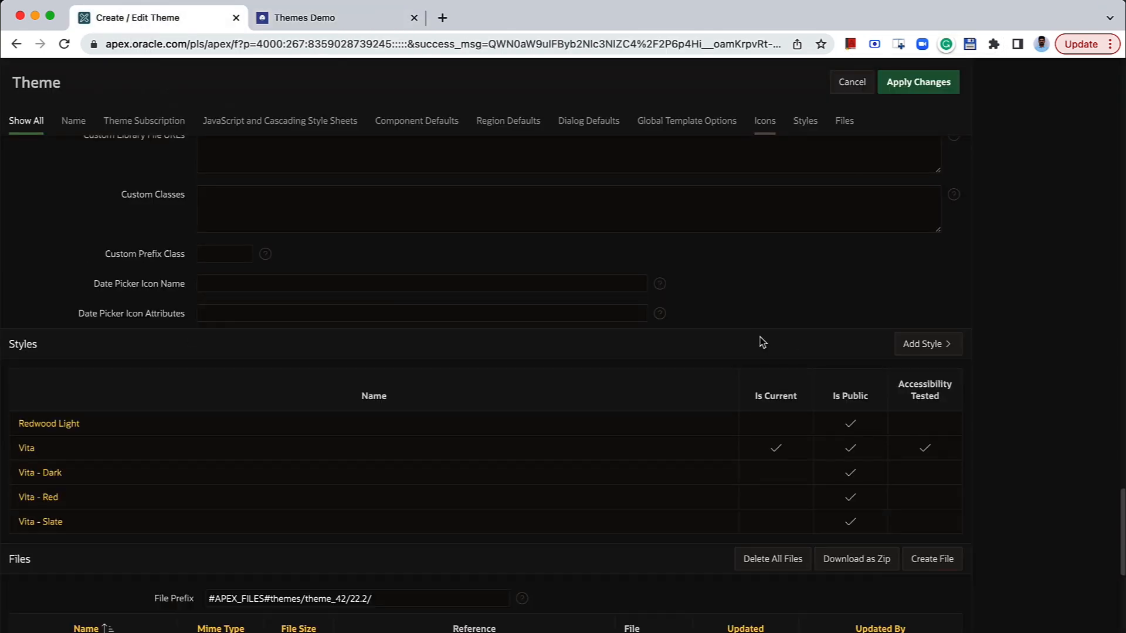
pyautogui.click(53, 476)
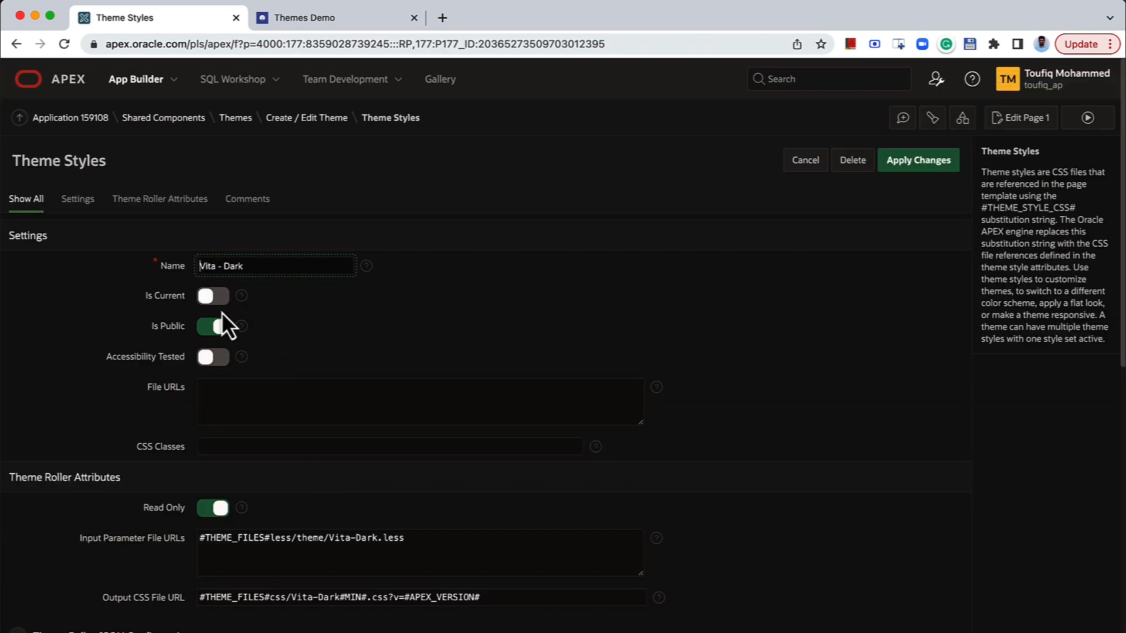
pyautogui.click(215, 297)
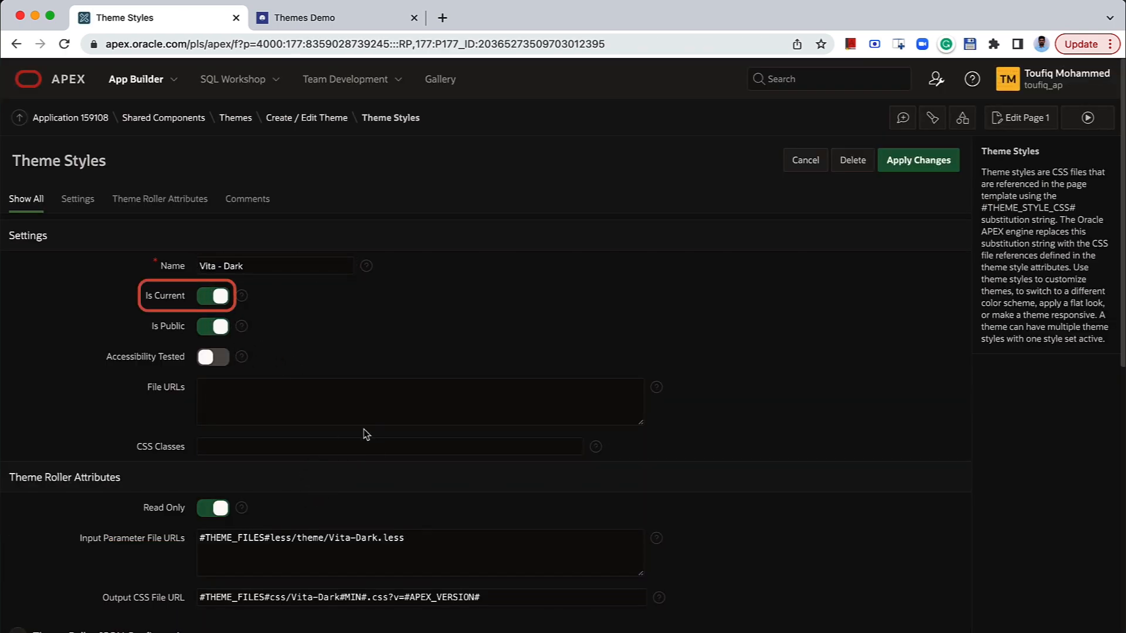
pyautogui.click(904, 167)
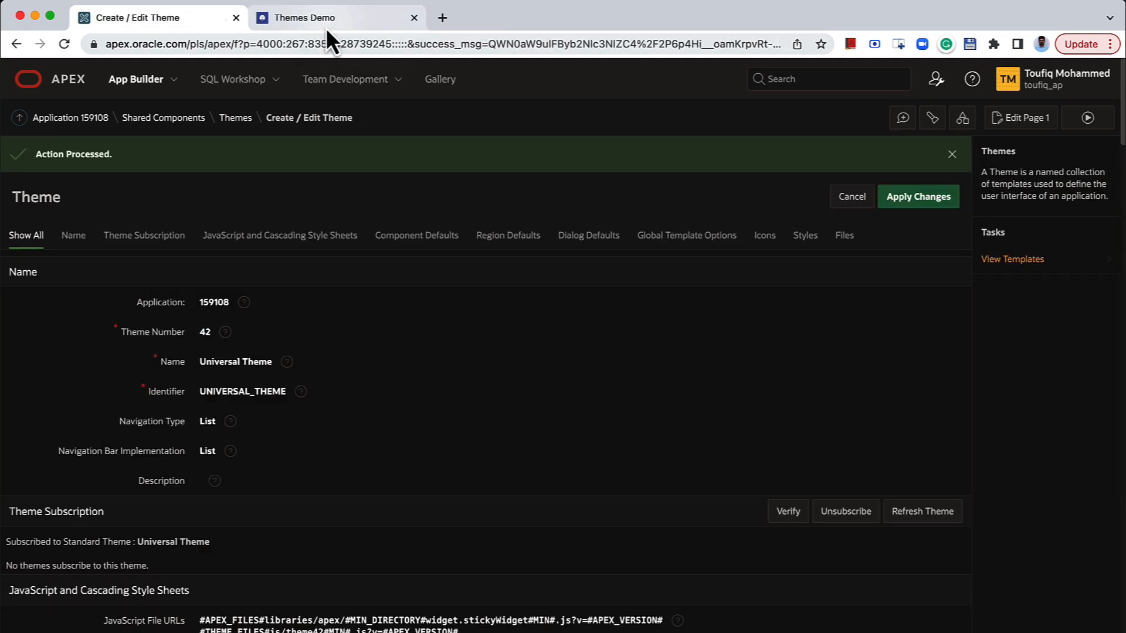
# Reload the running Themes Demo application and toggle its navigation menu to check the Vita - Dark style
pyautogui.click(326, 20)
pyautogui.click(64, 47)
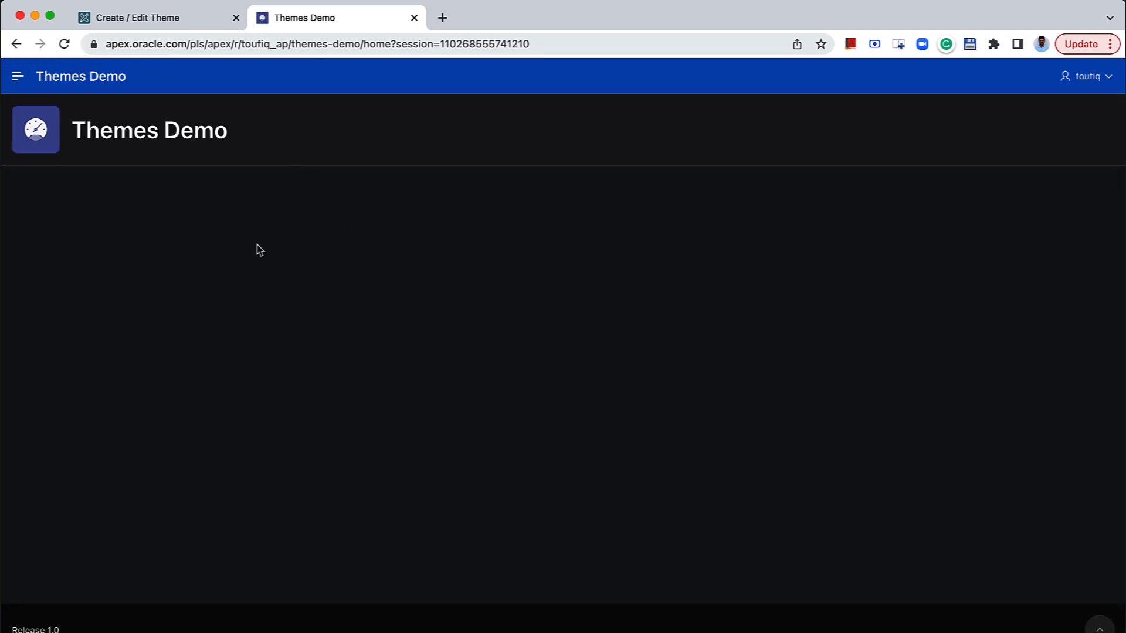
pyautogui.click(20, 87)
pyautogui.click(20, 88)
# Install the Universal Theme Reference sample application from the APEX Gallery
pyautogui.click(132, 27)
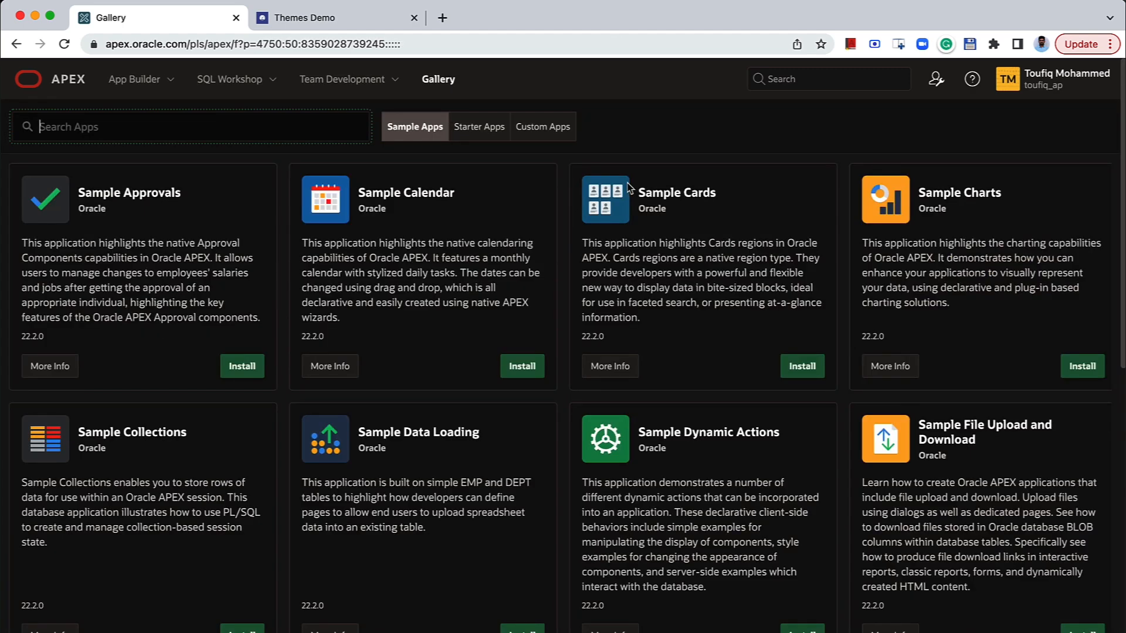
pyautogui.scroll(-10, 631, 188)
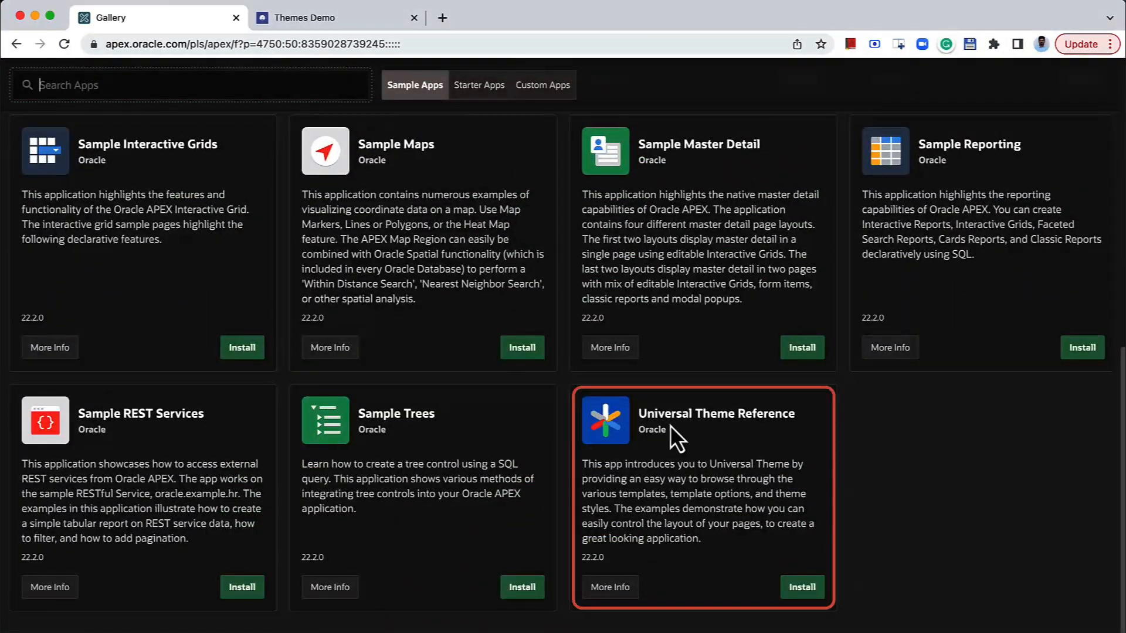
pyautogui.click(799, 590)
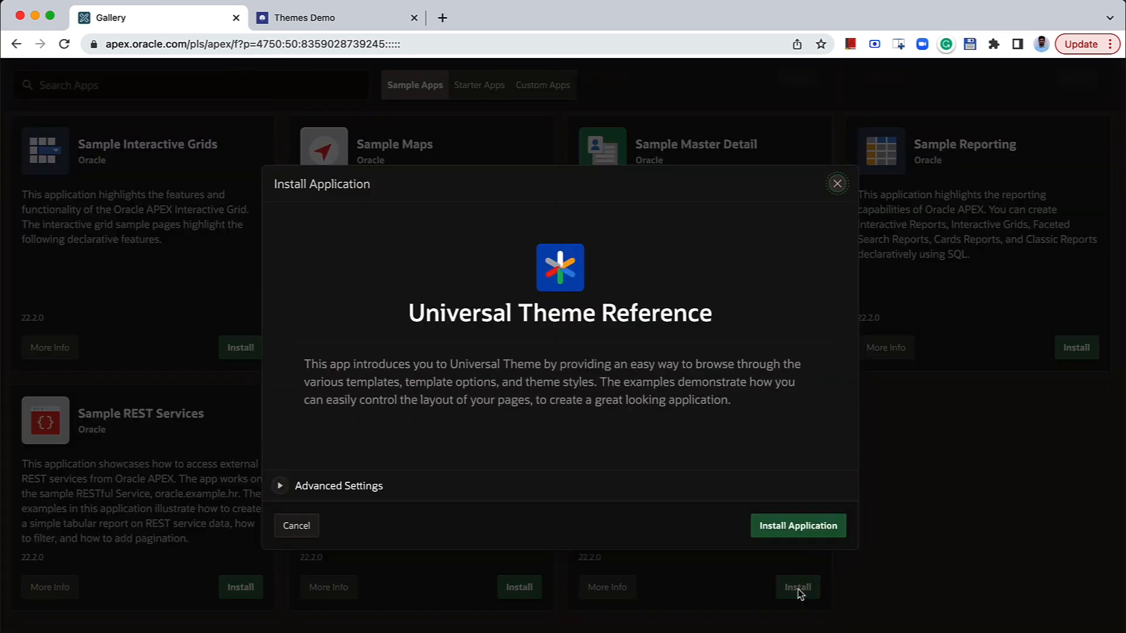
pyautogui.click(787, 527)
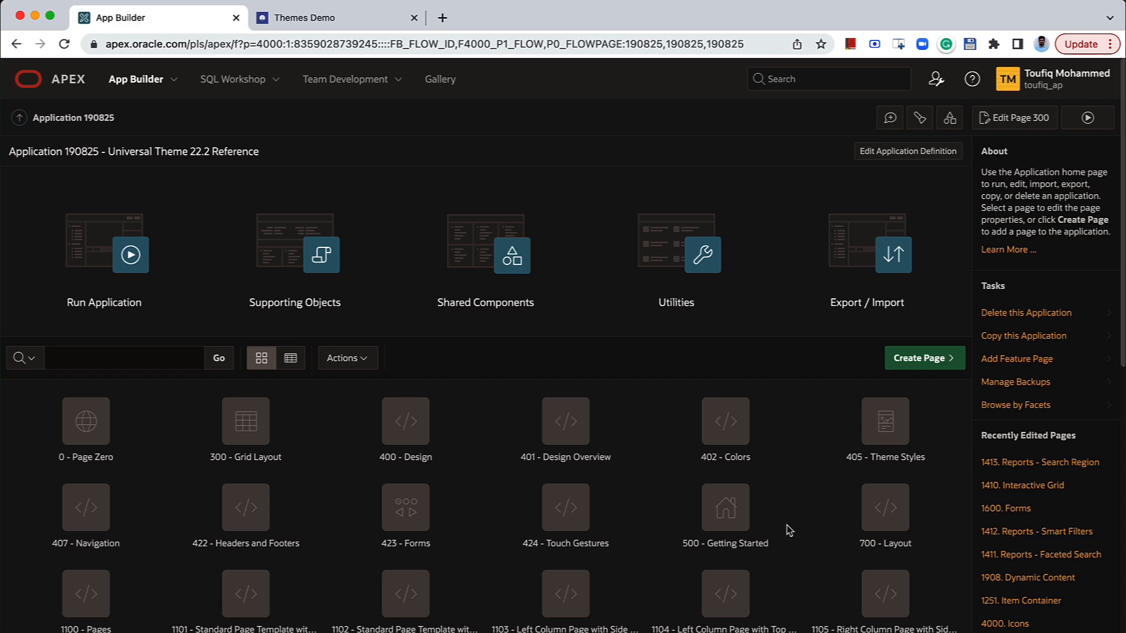
# Run the Universal Theme Reference application, explore its Components entries and Icons page, and return to Getting Started
pyautogui.click(122, 275)
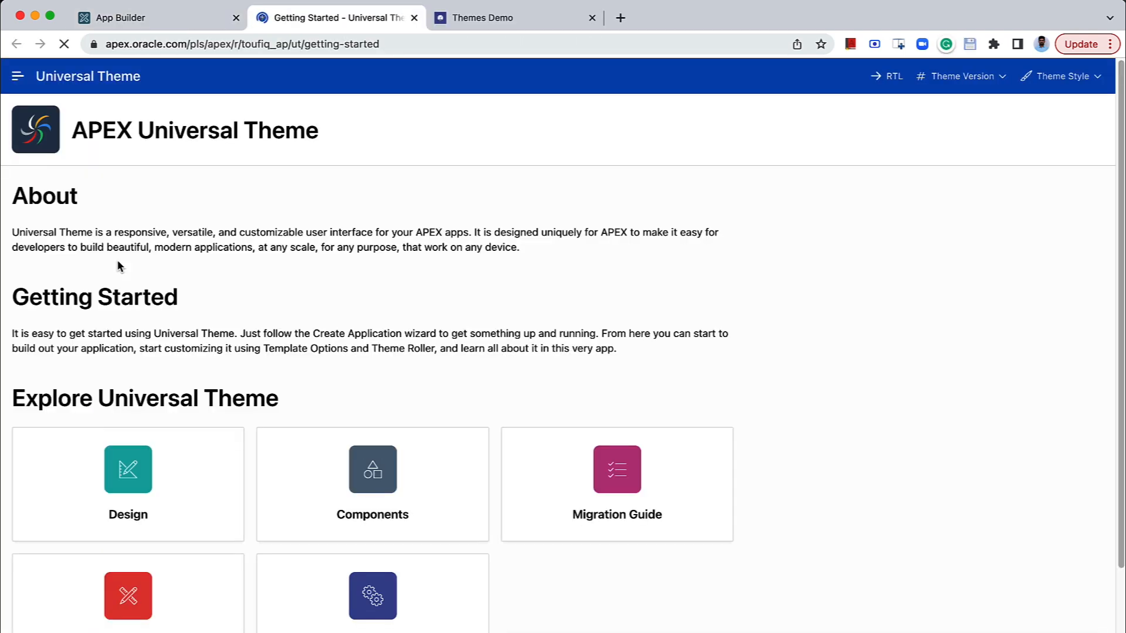
pyautogui.click(18, 77)
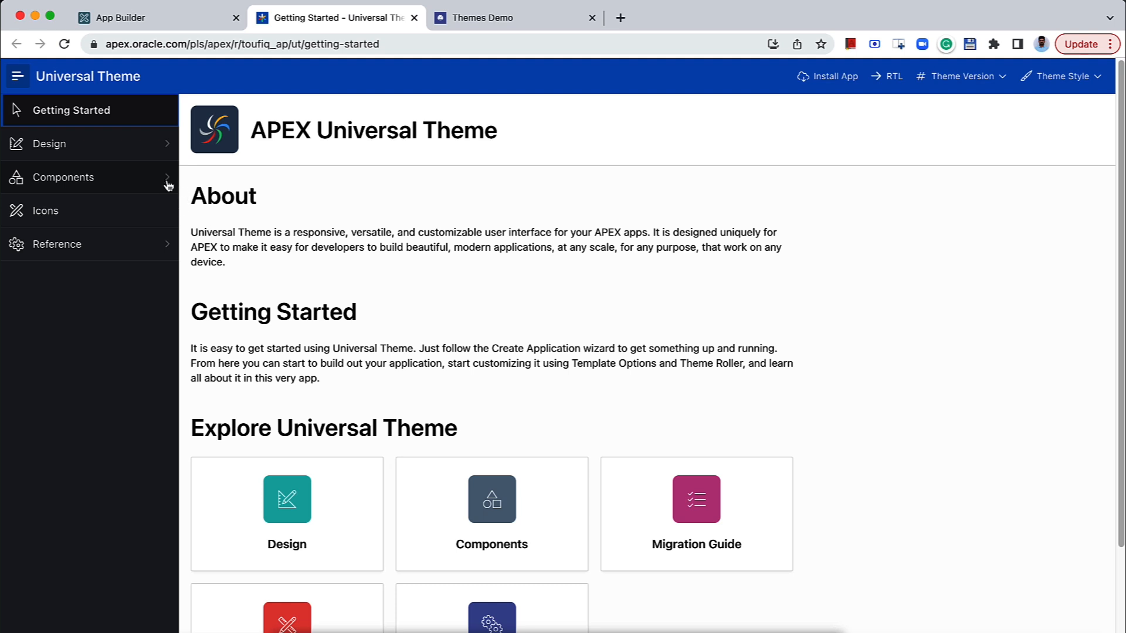
pyautogui.click(167, 184)
pyautogui.click(166, 184)
pyautogui.click(137, 208)
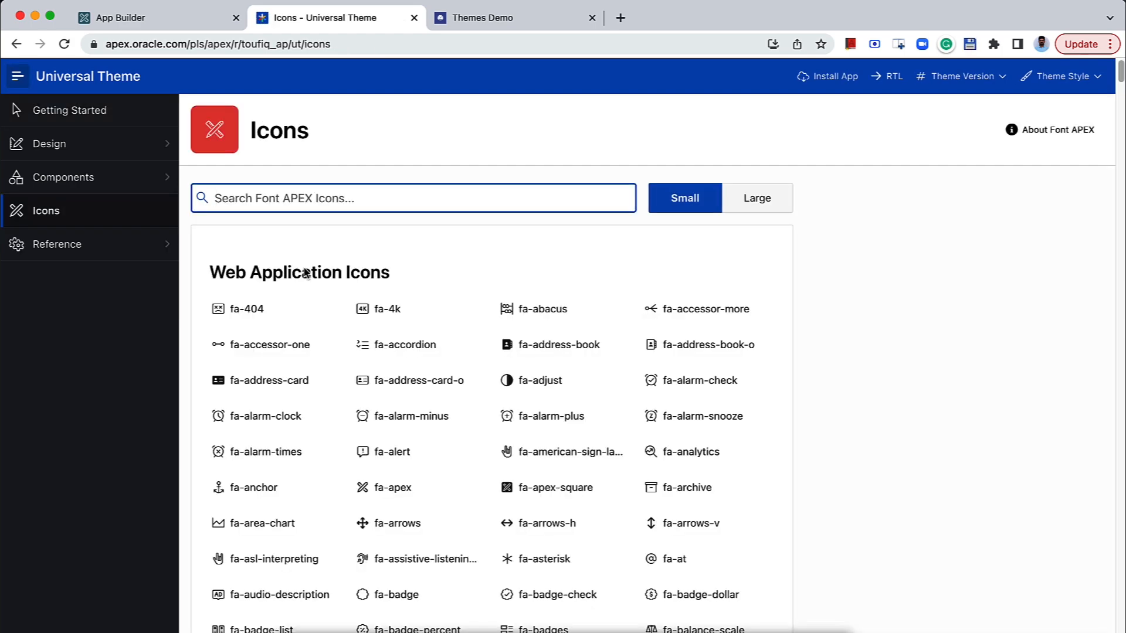
pyautogui.click(53, 115)
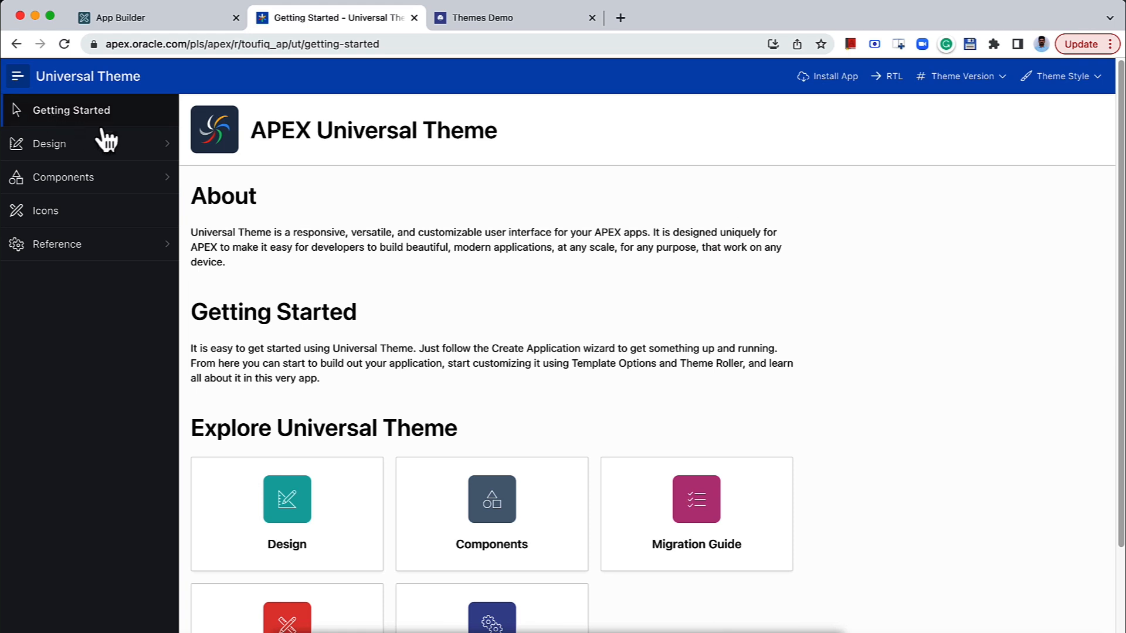
# Inspect the Getting Started page in the browser's developer tools and narrow the responsive device view to check how the layout adapts
pyautogui.rightClick(820, 297)
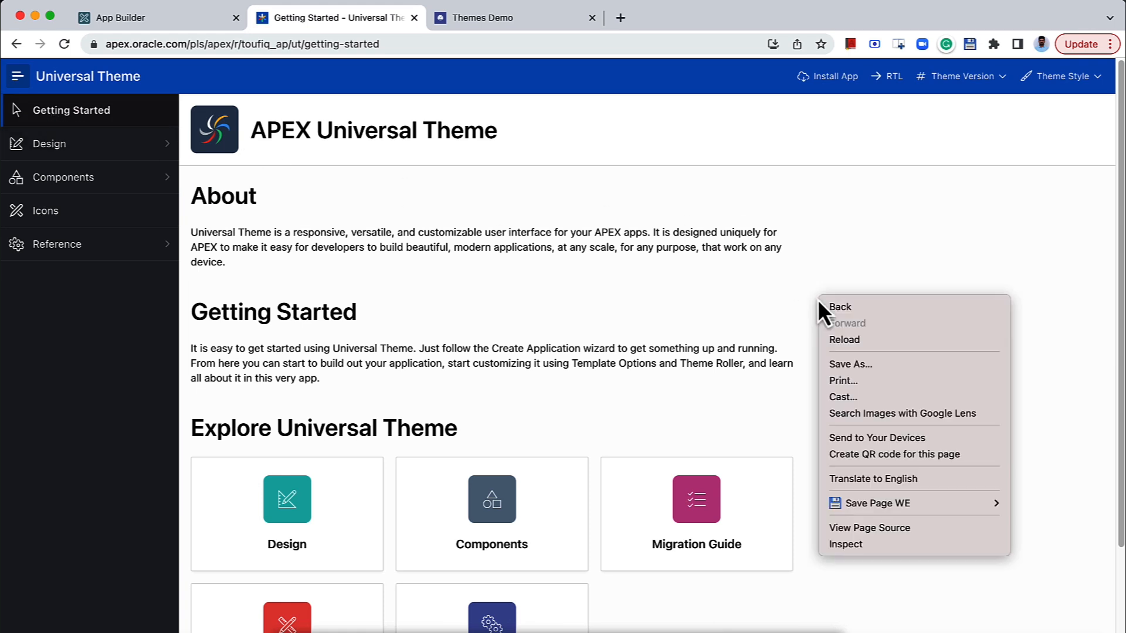
pyautogui.click(853, 543)
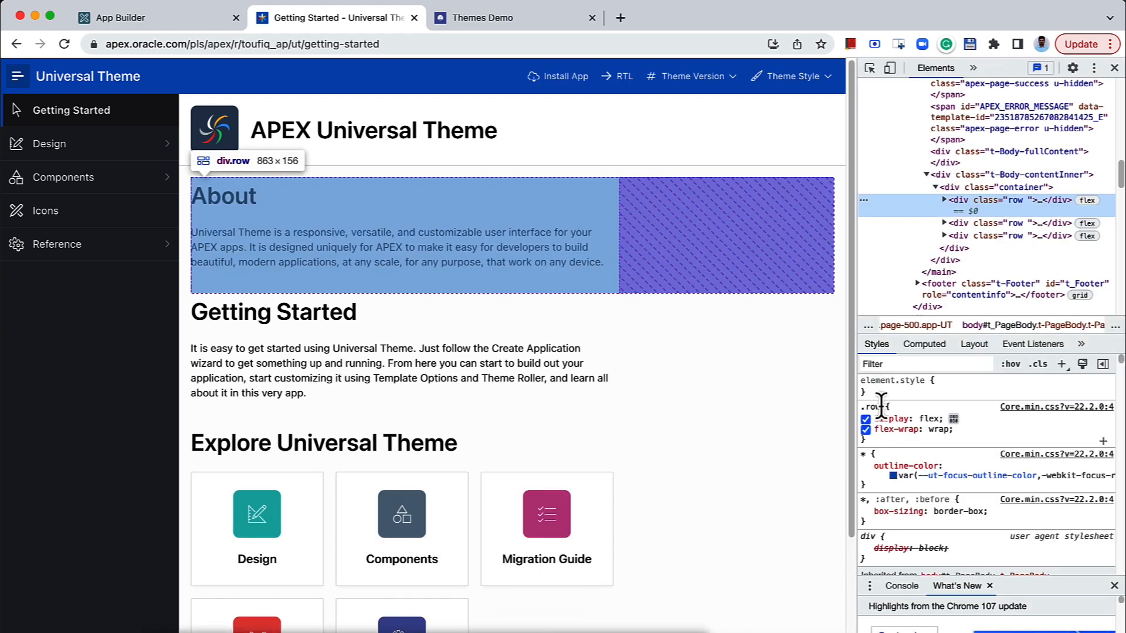
pyautogui.click(888, 68)
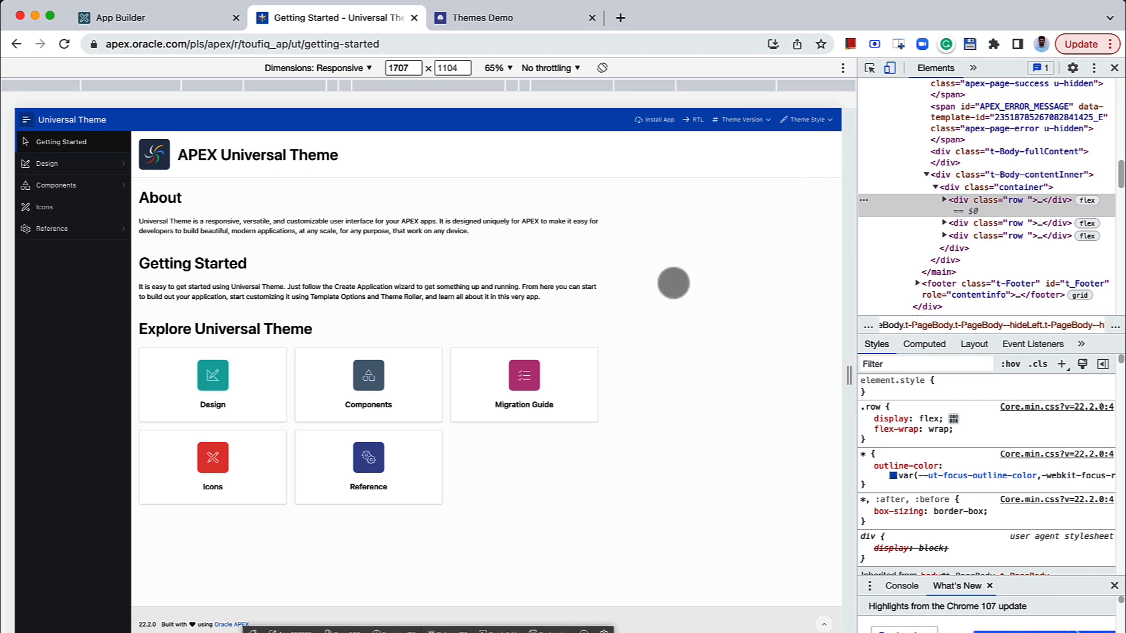
pyautogui.moveTo(849, 382); pyautogui.dragTo(543, 377)
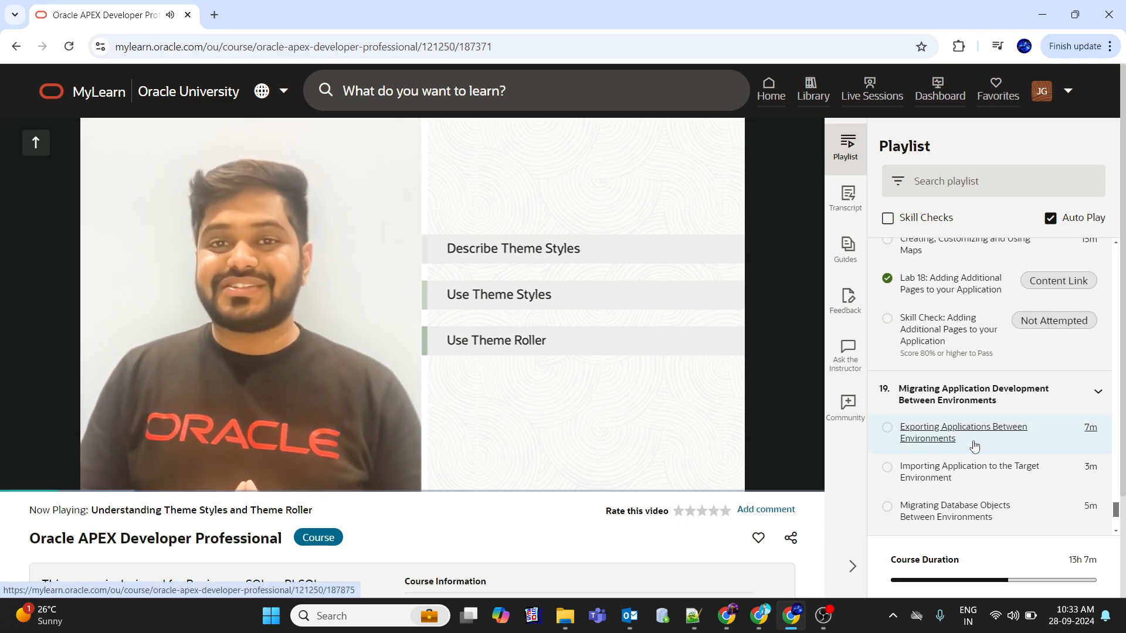
pyautogui.scroll(10, 964, 422)
pyautogui.scroll(10, 975, 441)
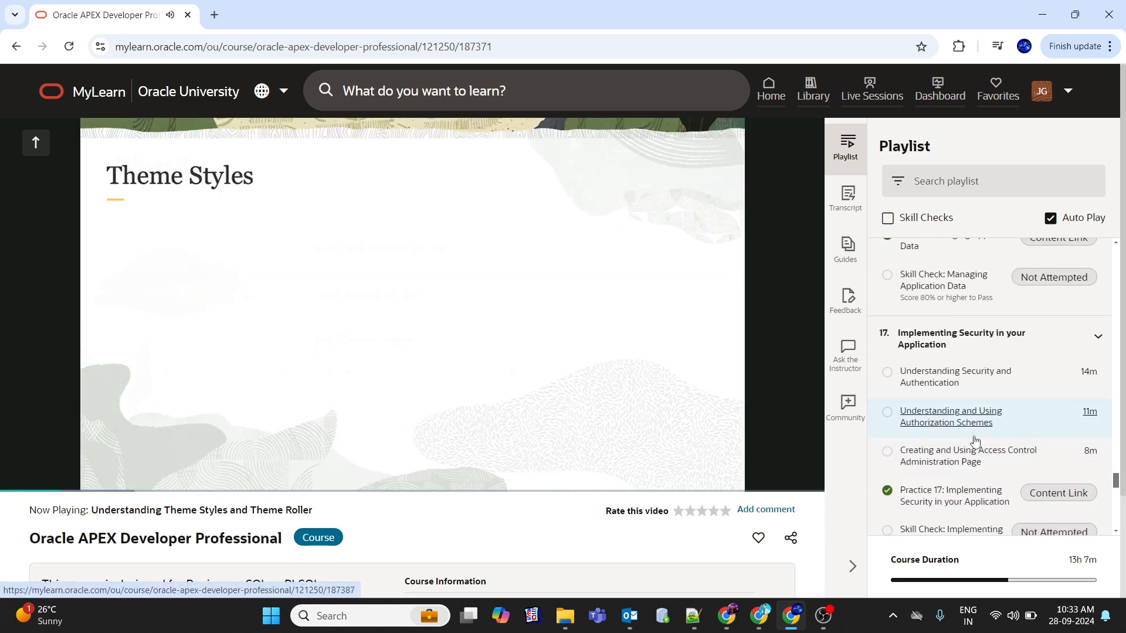
pyautogui.scroll(10, 977, 445)
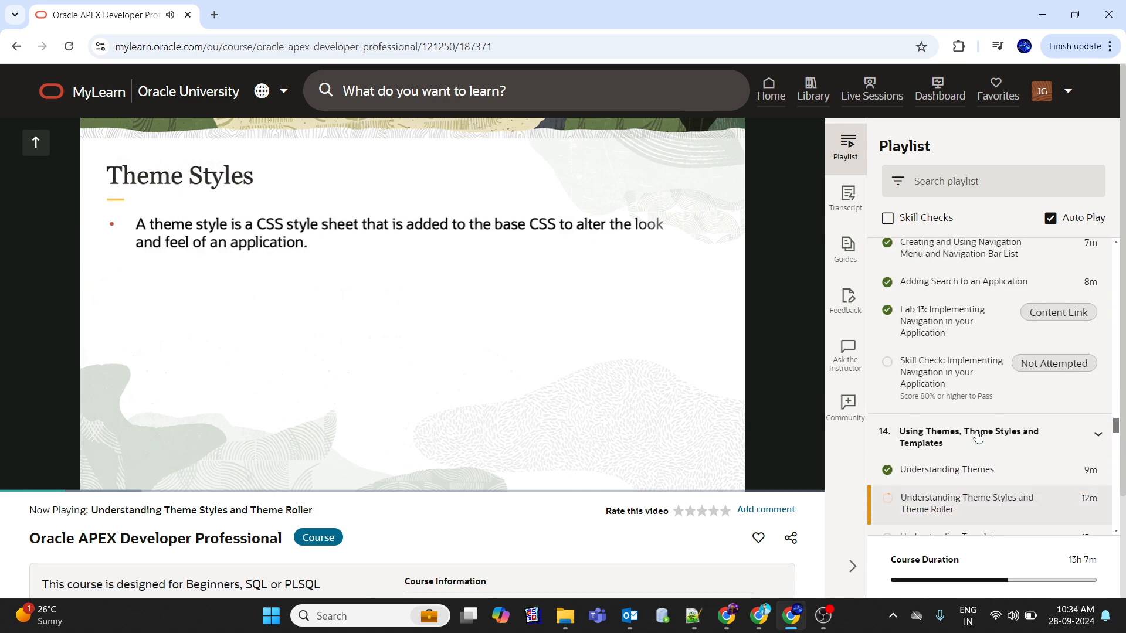
pyautogui.scroll(4, 977, 435)
pyautogui.scroll(-1, 978, 435)
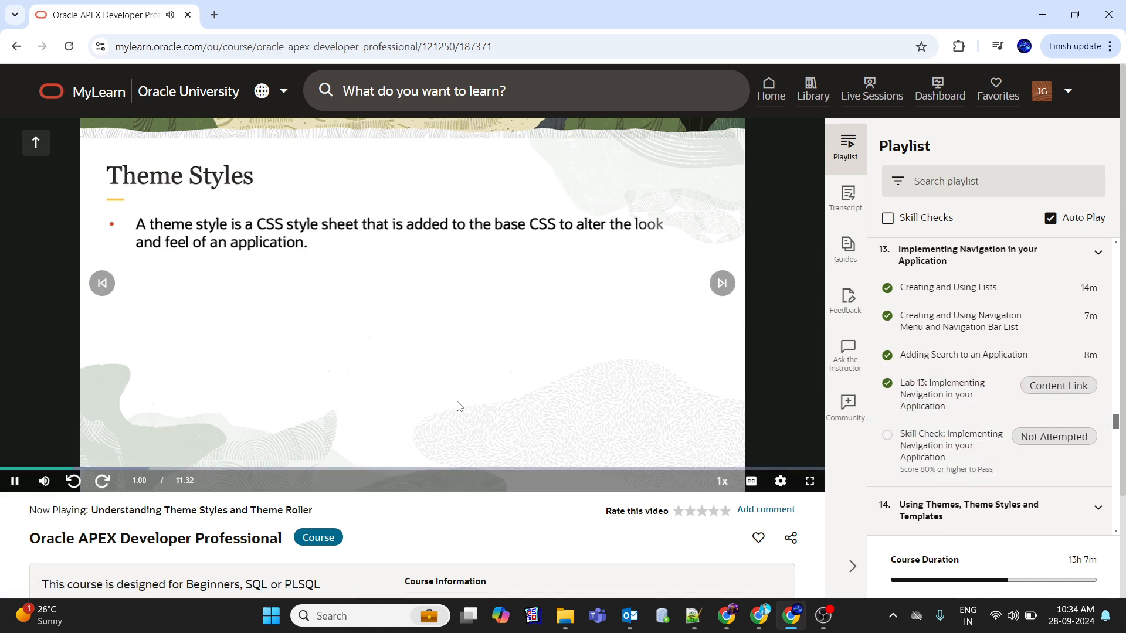
pyautogui.scroll(-5, 968, 464)
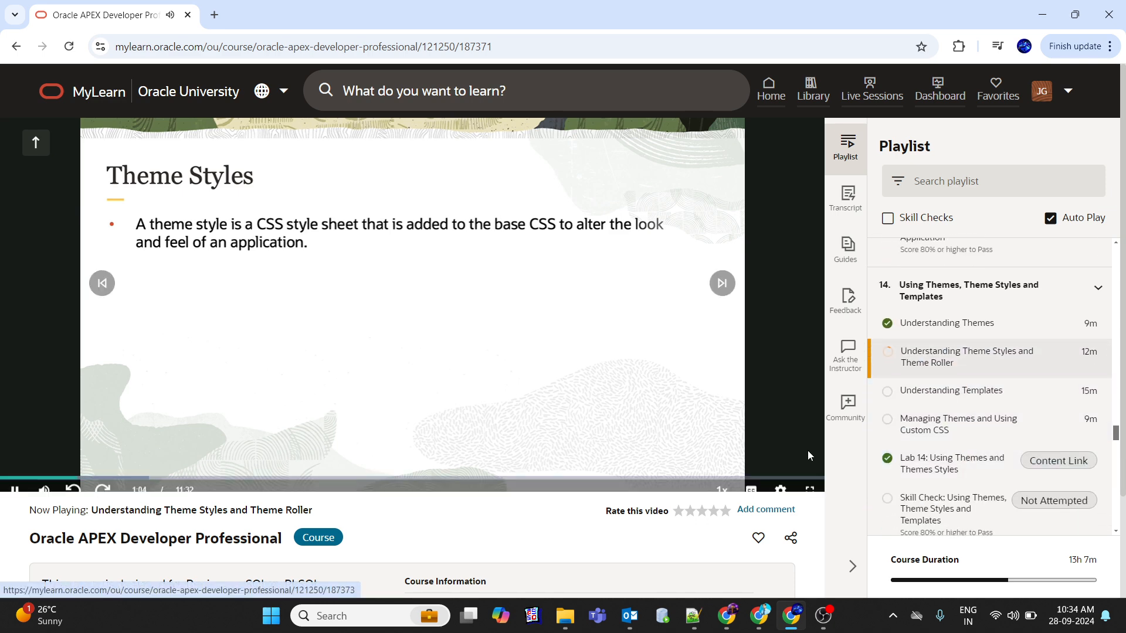
# Show the Theme Styles and Theme Roller lesson video full screen and set its playback quality to 1080p
pyautogui.click(810, 488)
pyautogui.click(1082, 622)
pyautogui.click(1045, 561)
pyautogui.click(1070, 498)
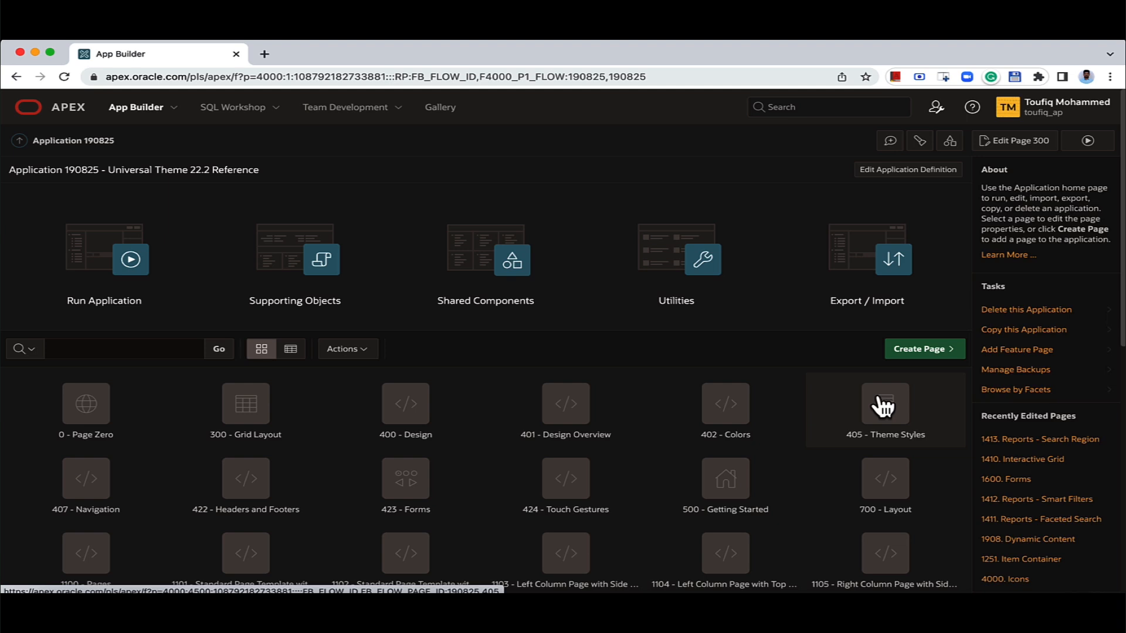
# Open the Universal Theme from the application's shared components and view its Styles list
pyautogui.click(533, 271)
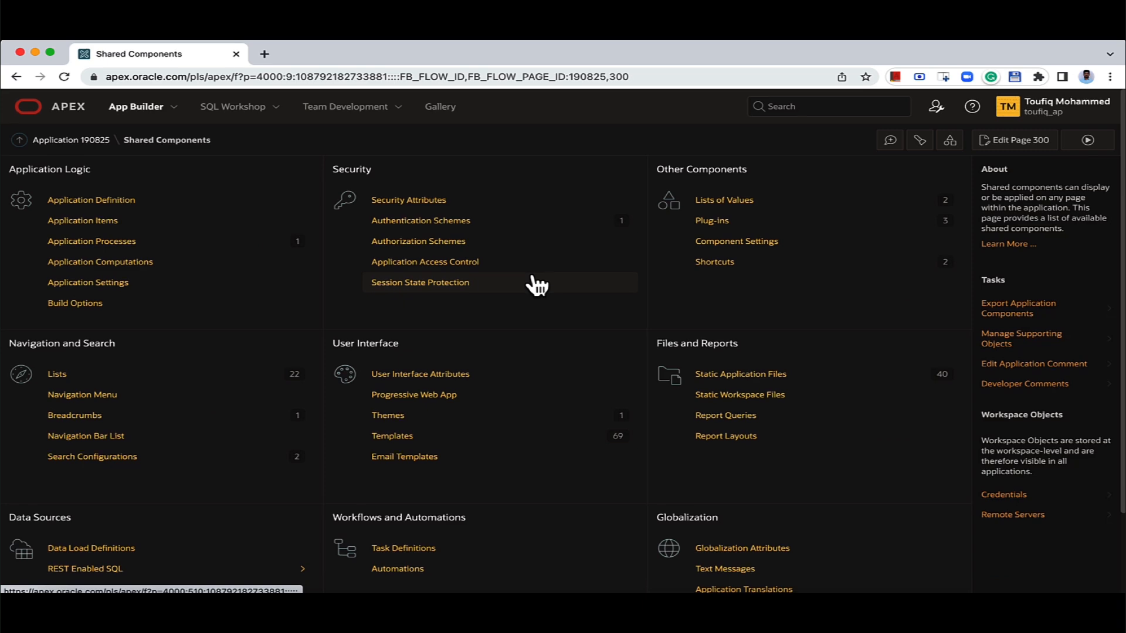
pyautogui.scroll(-3, 537, 285)
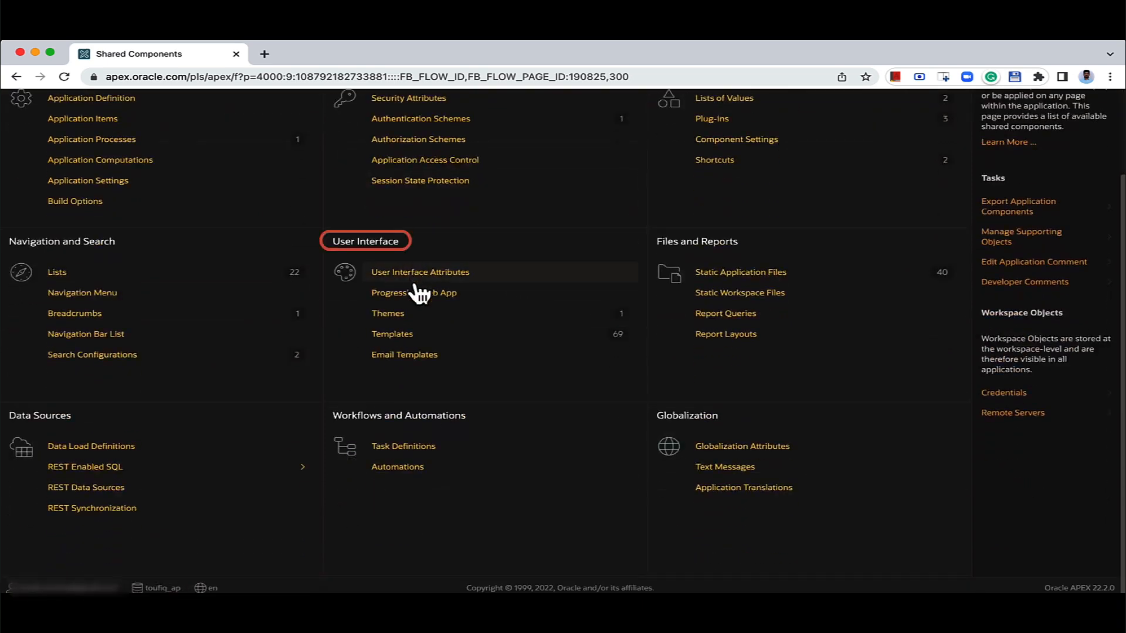
pyautogui.click(415, 328)
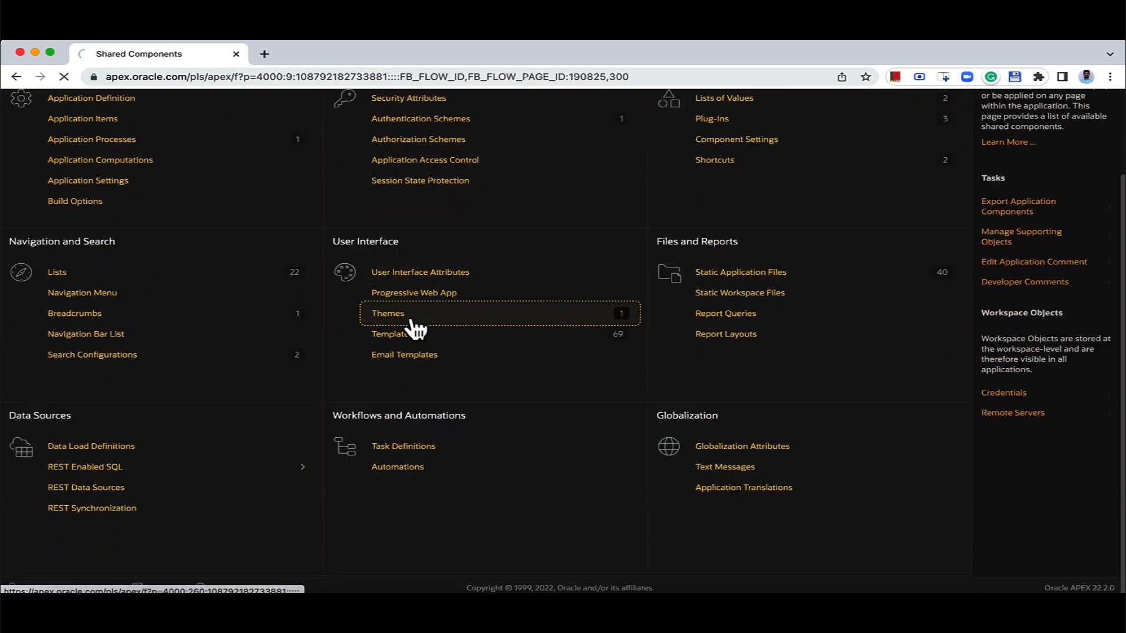
pyautogui.click(122, 259)
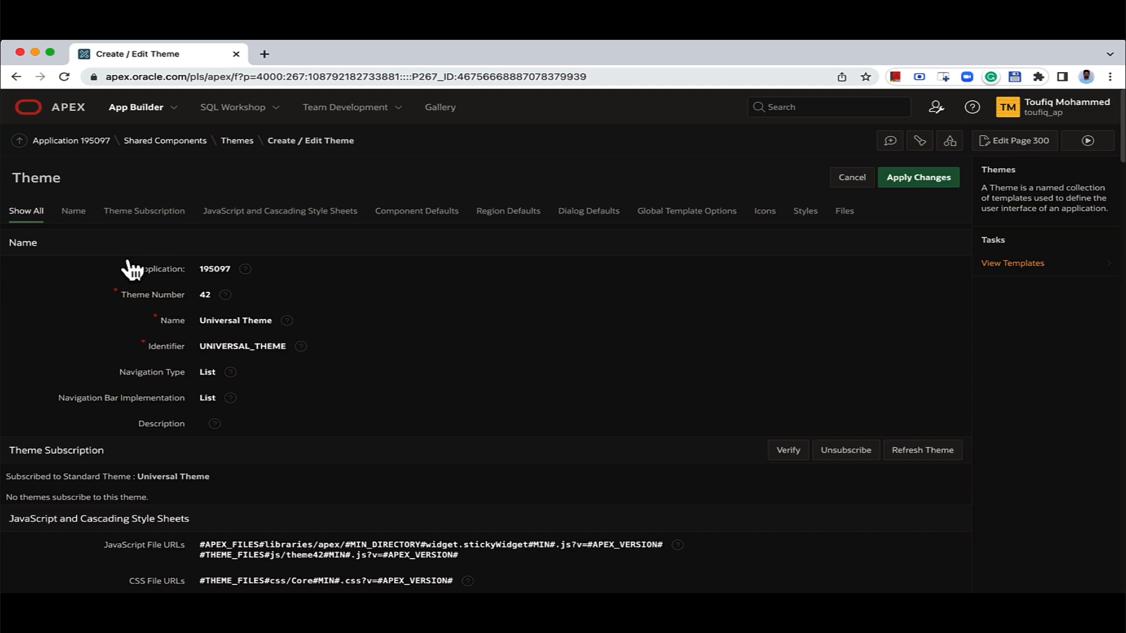
pyautogui.scroll(-20, 194, 319)
pyautogui.scroll(-15, 198, 322)
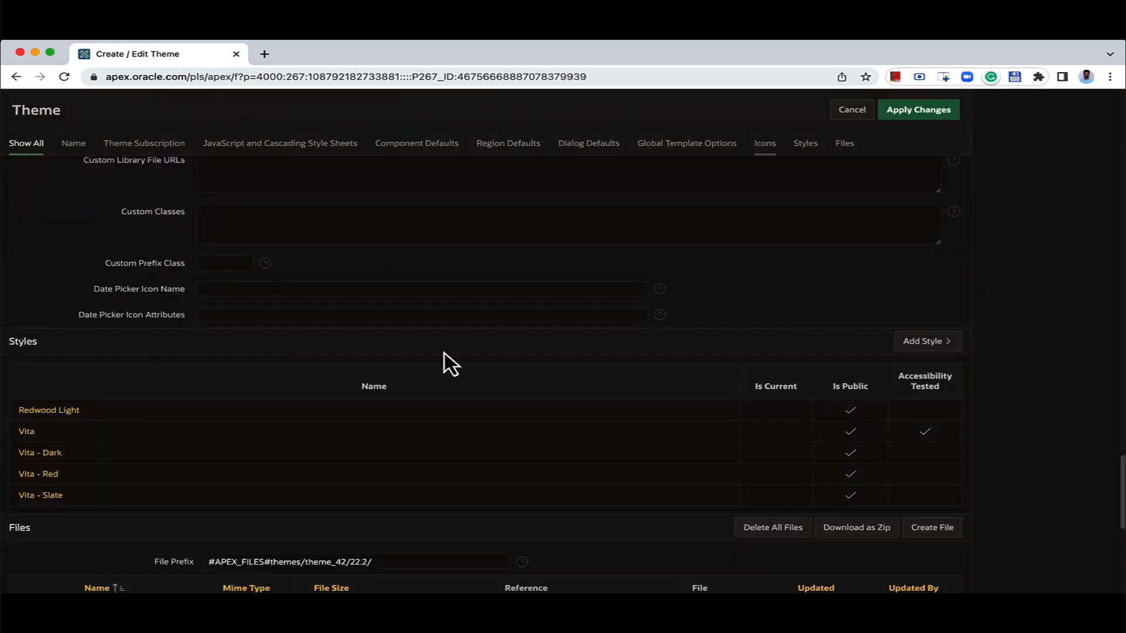
# Begin a new theme style named My Custom Theme Style and mark it as current and public
pyautogui.click(916, 347)
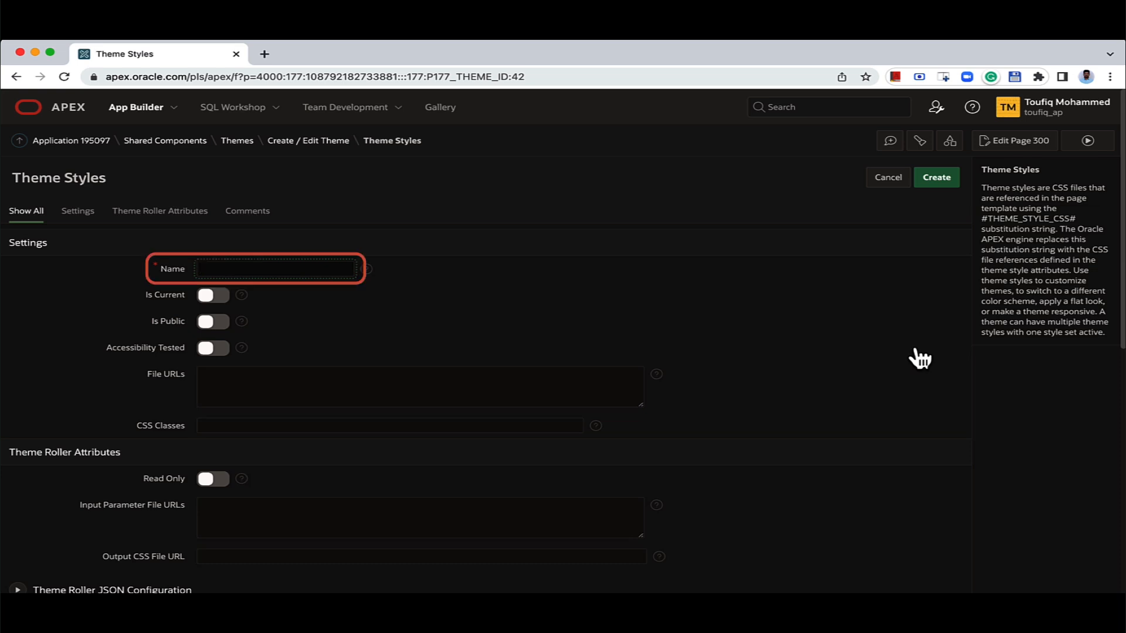
pyautogui.write('My Cu')
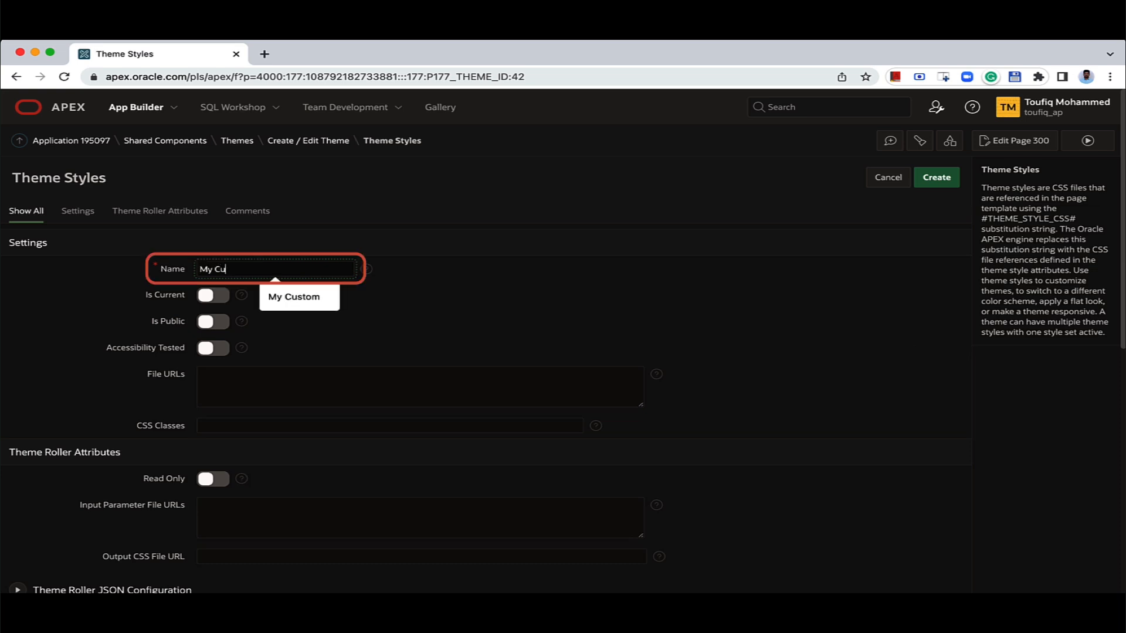
pyautogui.write('stom Theme Style')
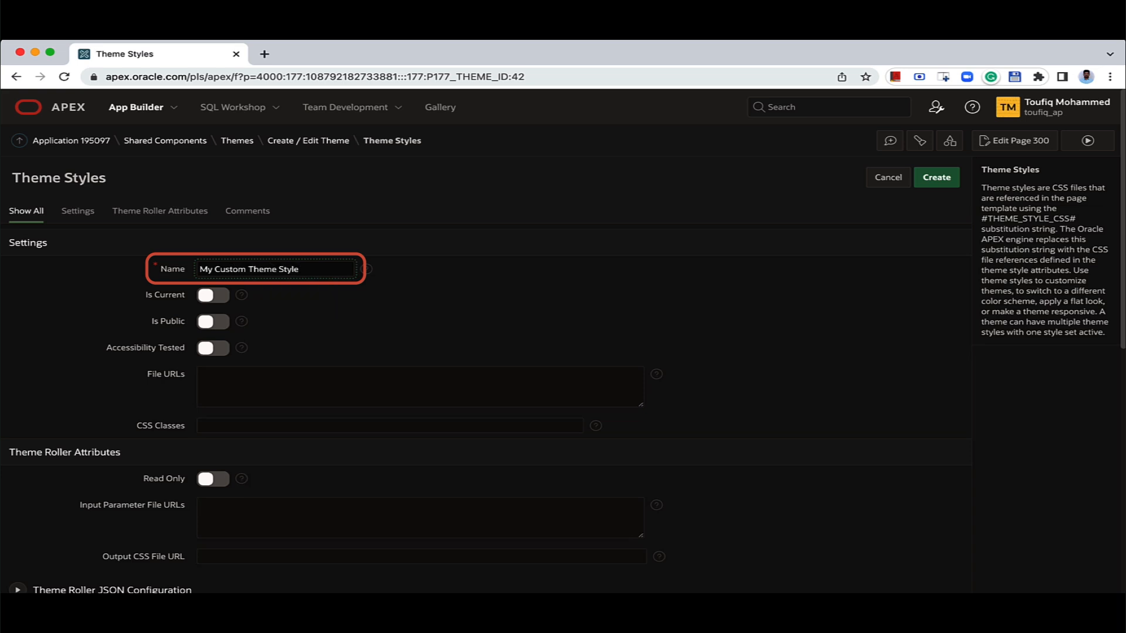
pyautogui.click(213, 298)
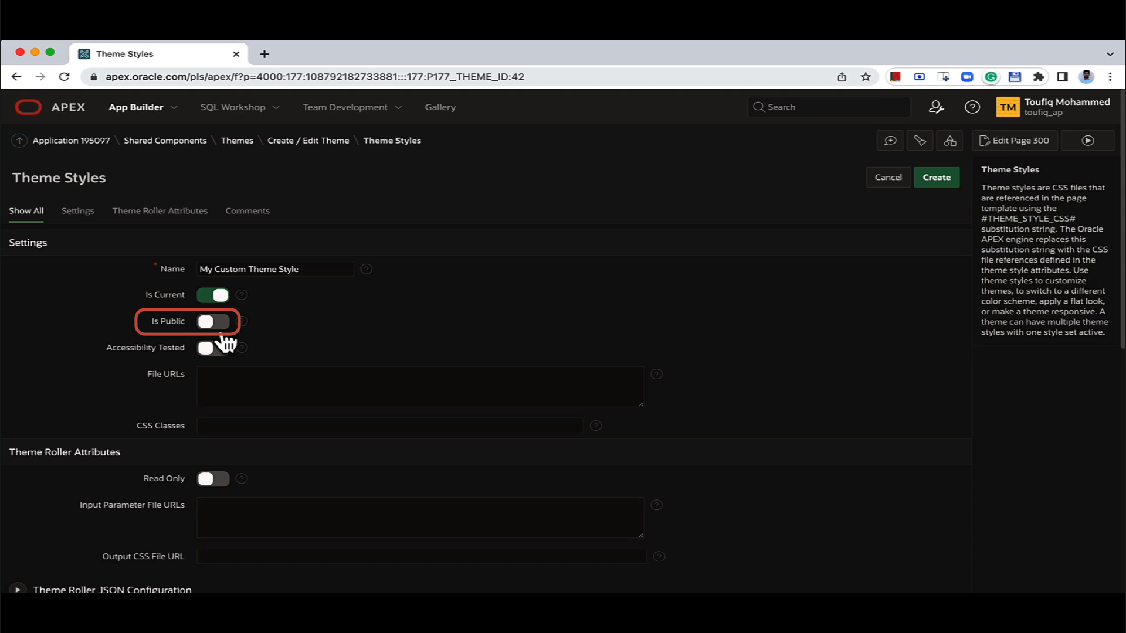
pyautogui.click(221, 326)
# Examine the style's File URLs, Theme Roller attributes, JSON configuration and the help text on the #THEME_STYLE_CSS# substitution string
pyautogui.click(314, 384)
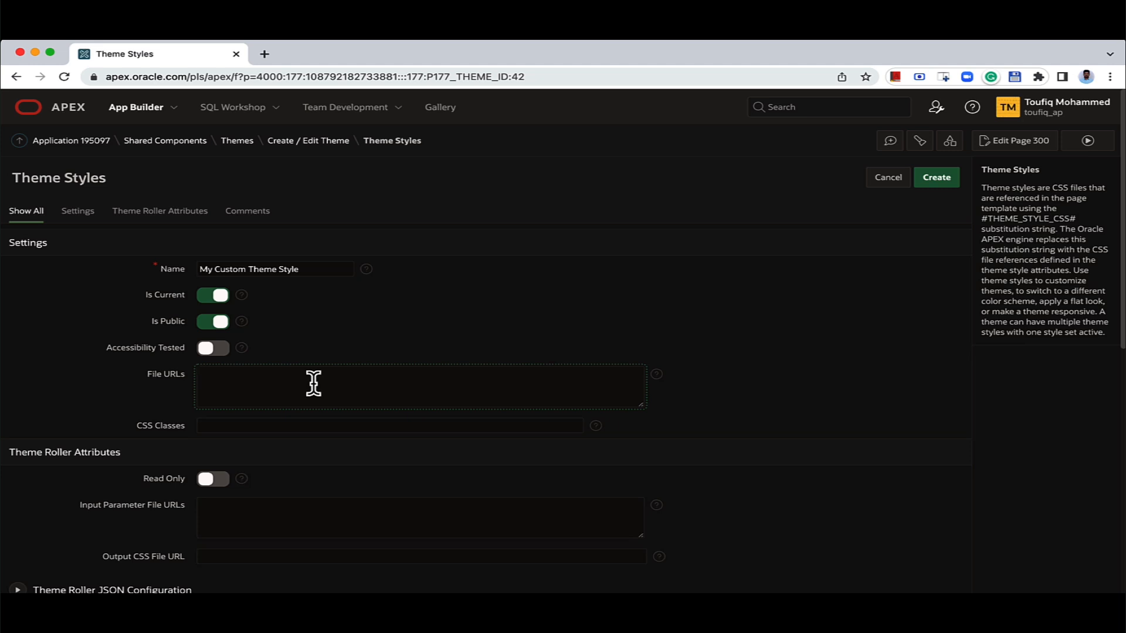
pyautogui.scroll(-2, 314, 384)
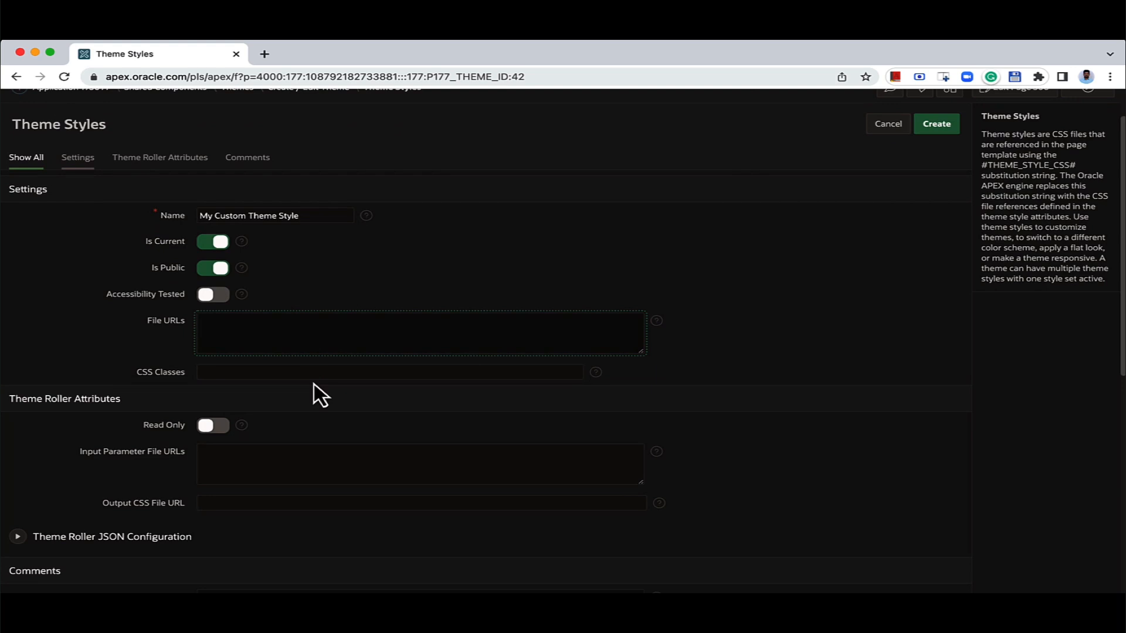
pyautogui.scroll(-5, 319, 395)
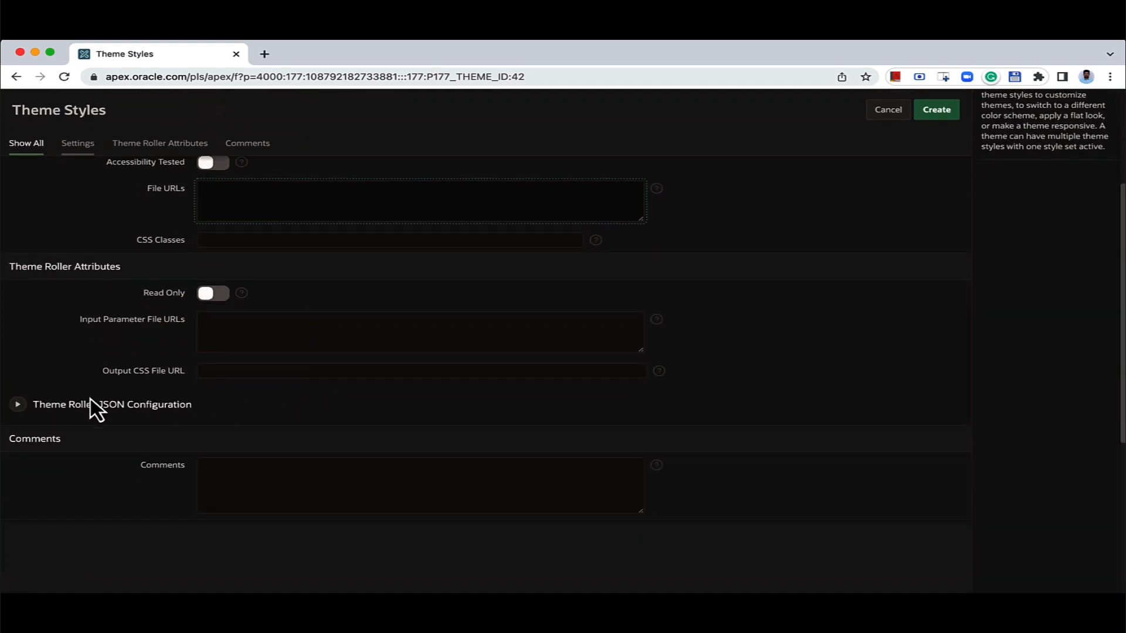
pyautogui.click(20, 406)
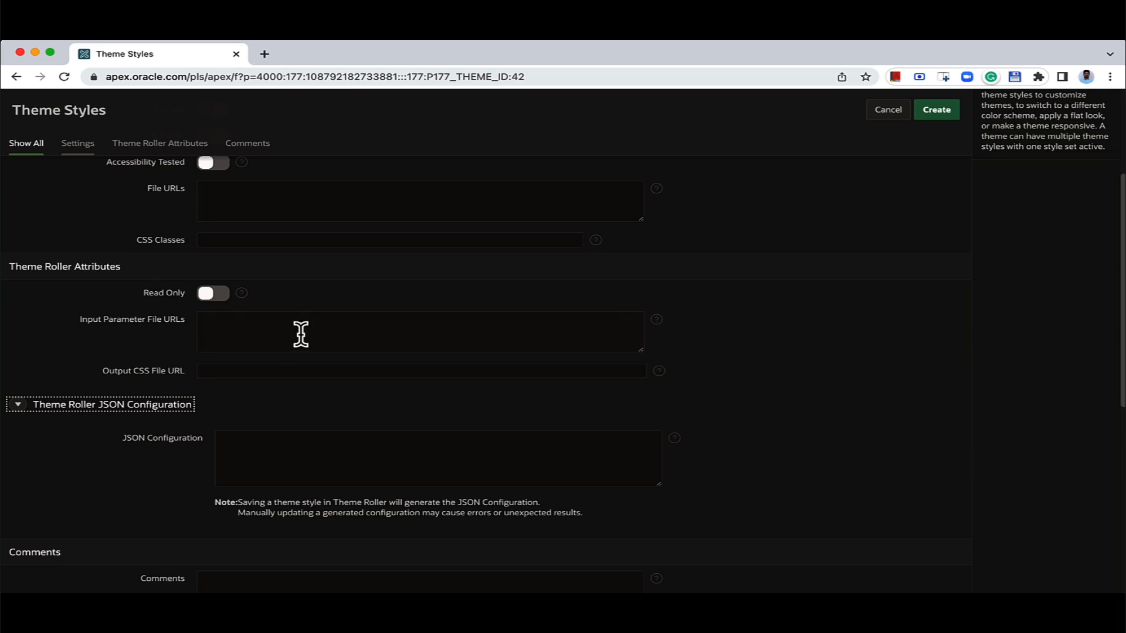
pyautogui.click(206, 371)
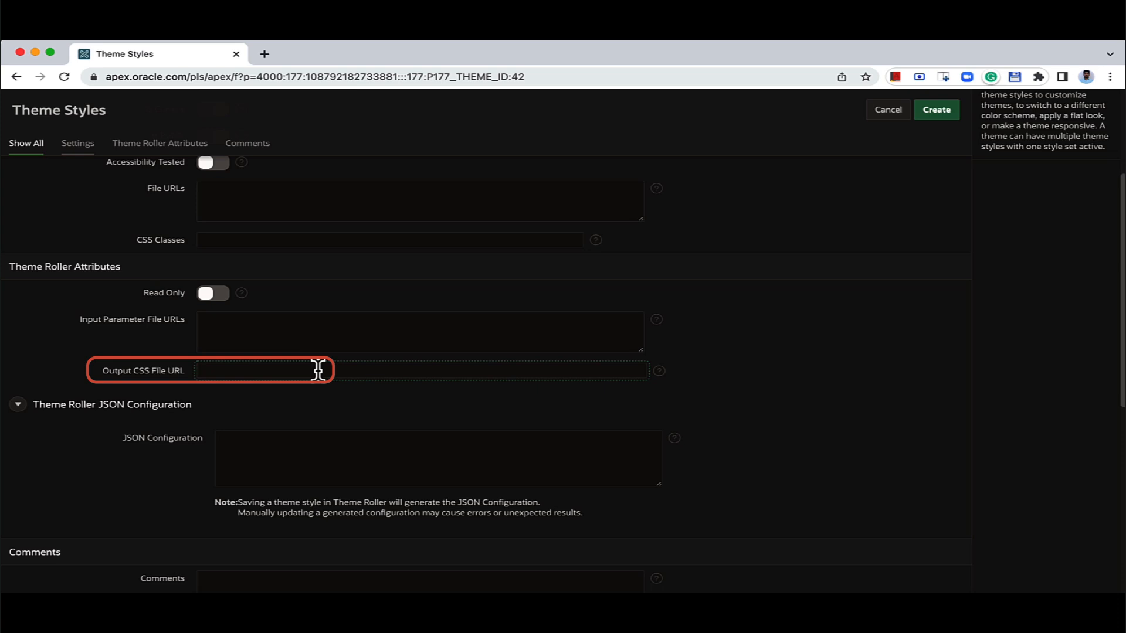
pyautogui.scroll(2, 317, 370)
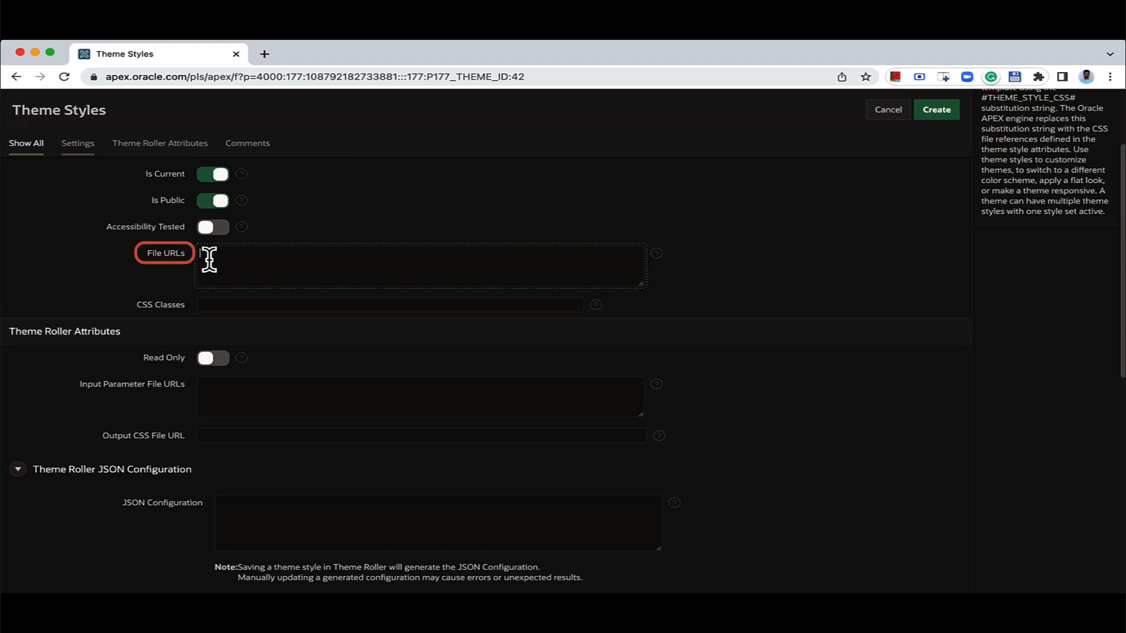
pyautogui.moveTo(981, 191); pyautogui.dragTo(1084, 194)
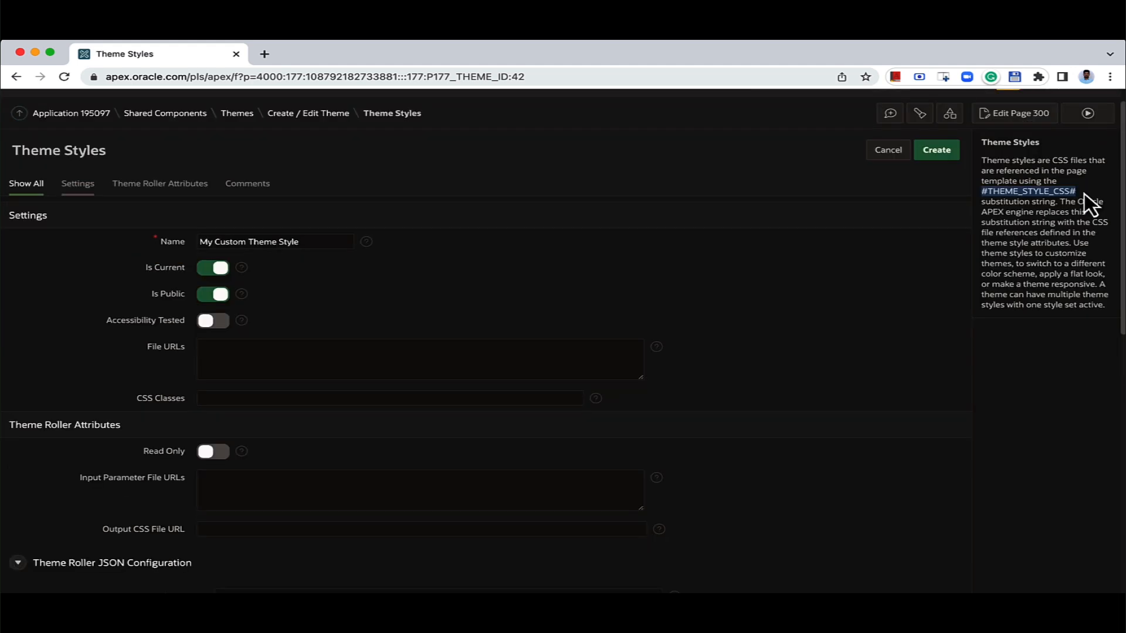
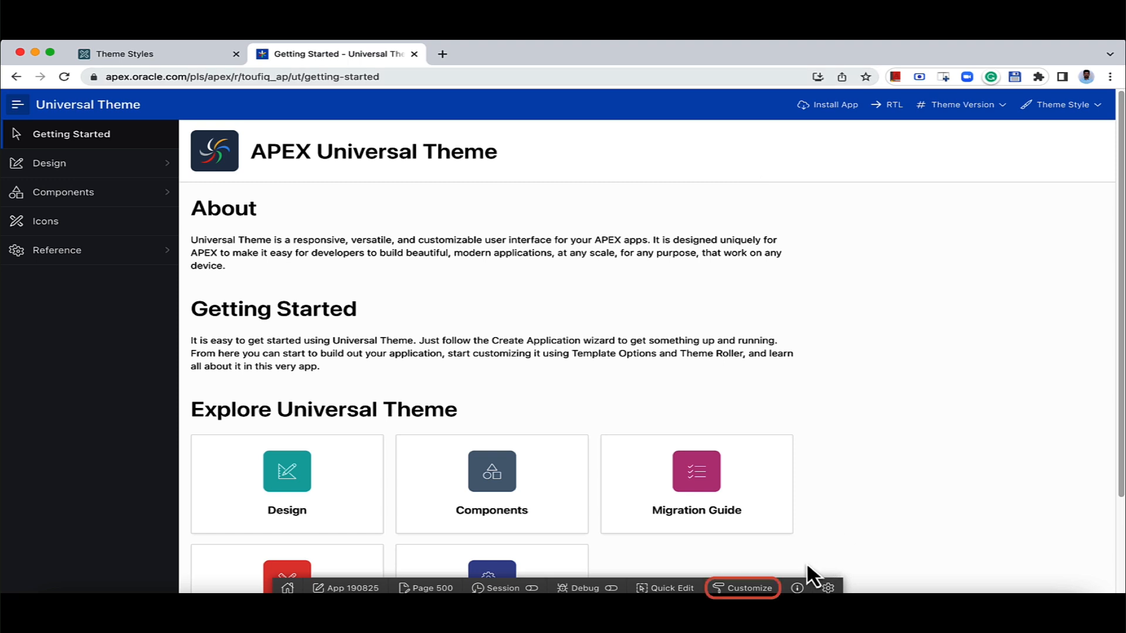
# Open Theme Roller on the running Universal Theme application, reposition its dialog and list the selectable themes
pyautogui.click(752, 589)
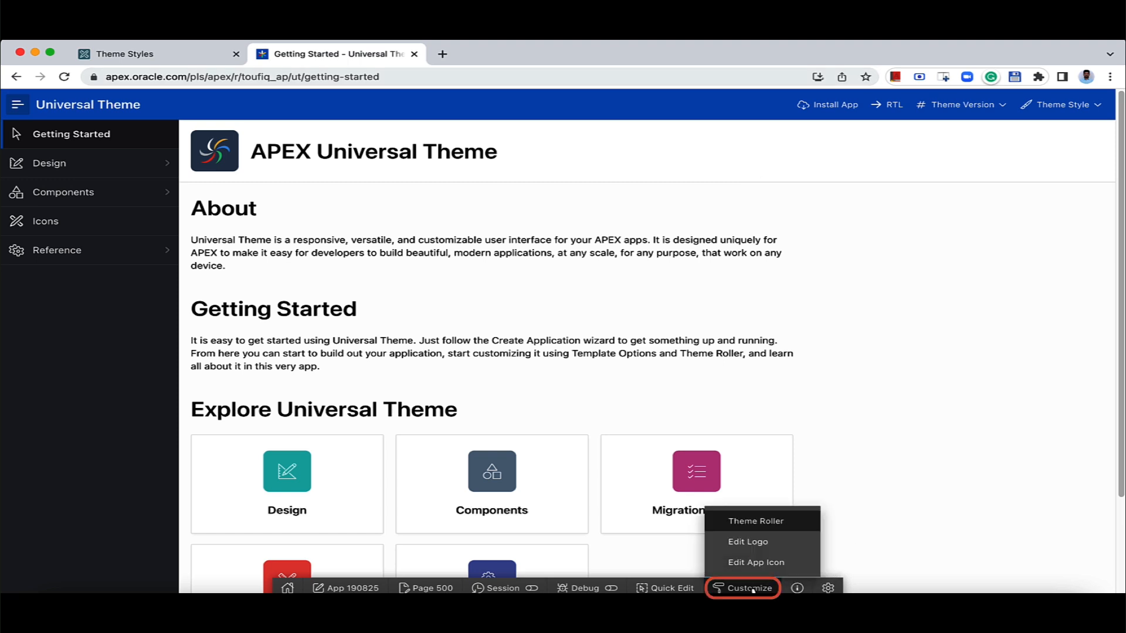
pyautogui.click(801, 522)
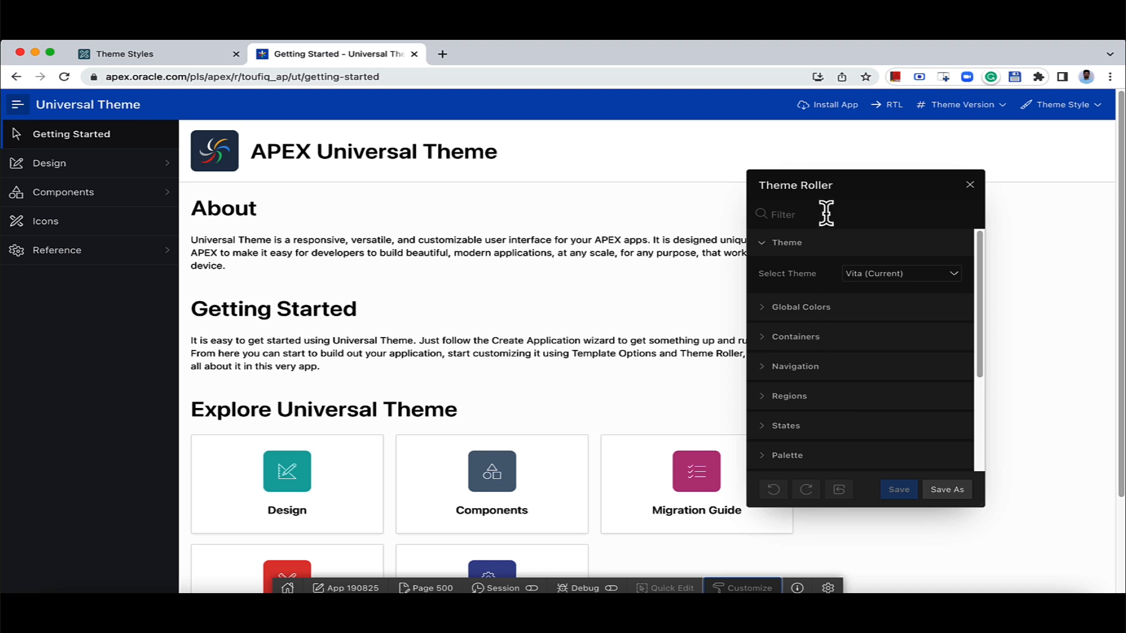
pyautogui.moveTo(839, 184); pyautogui.dragTo(767, 183)
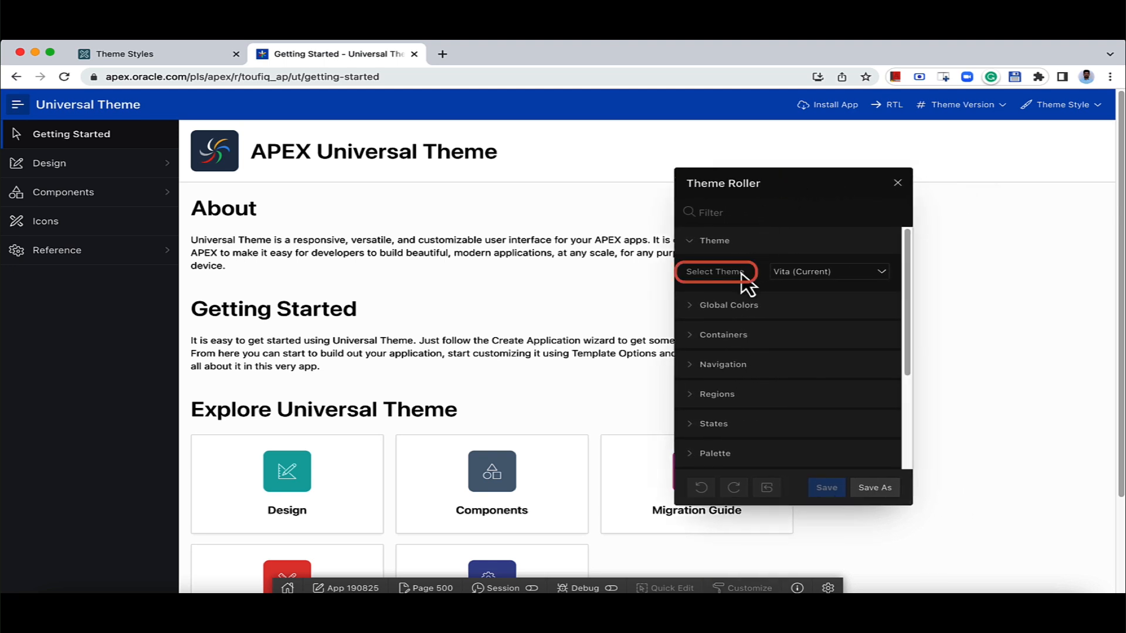
pyautogui.click(777, 276)
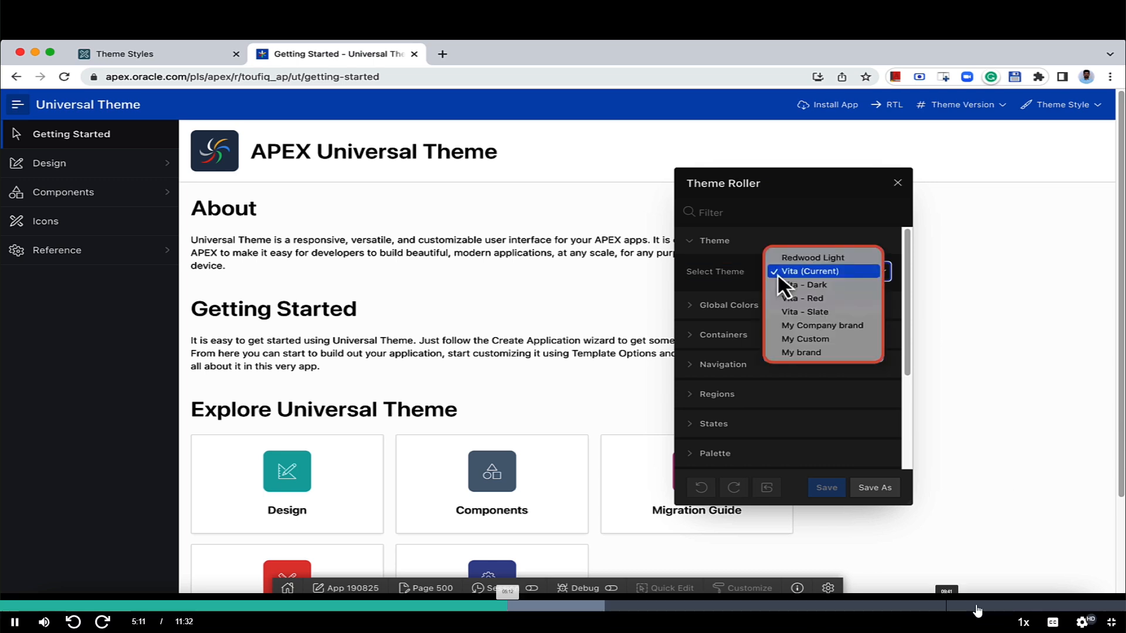
# Choose 1080p as the video's playback quality
pyautogui.click(1063, 622)
pyautogui.click(1082, 621)
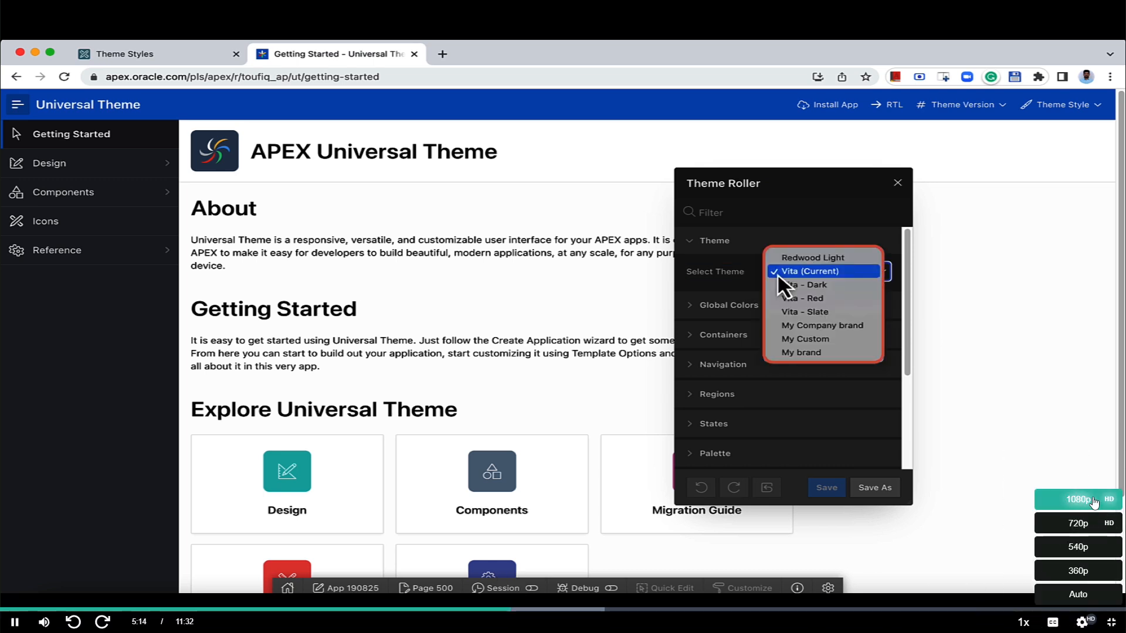
pyautogui.click(1095, 501)
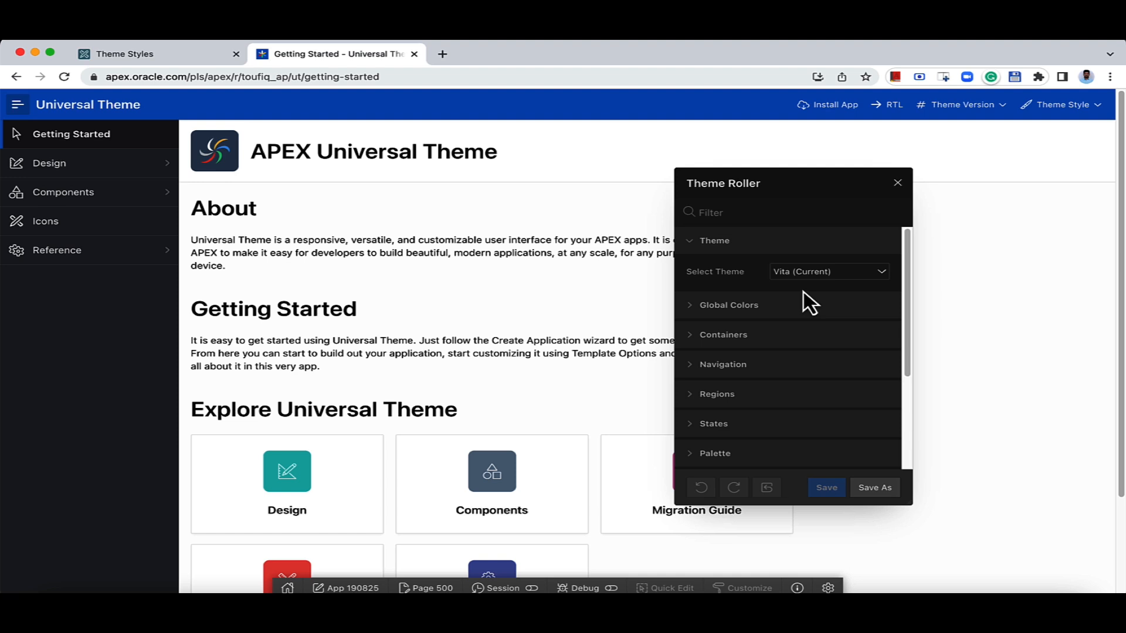
# Change the Primary Accent in Global Colors to a green hue and darken it to black, hex 000000
pyautogui.click(692, 308)
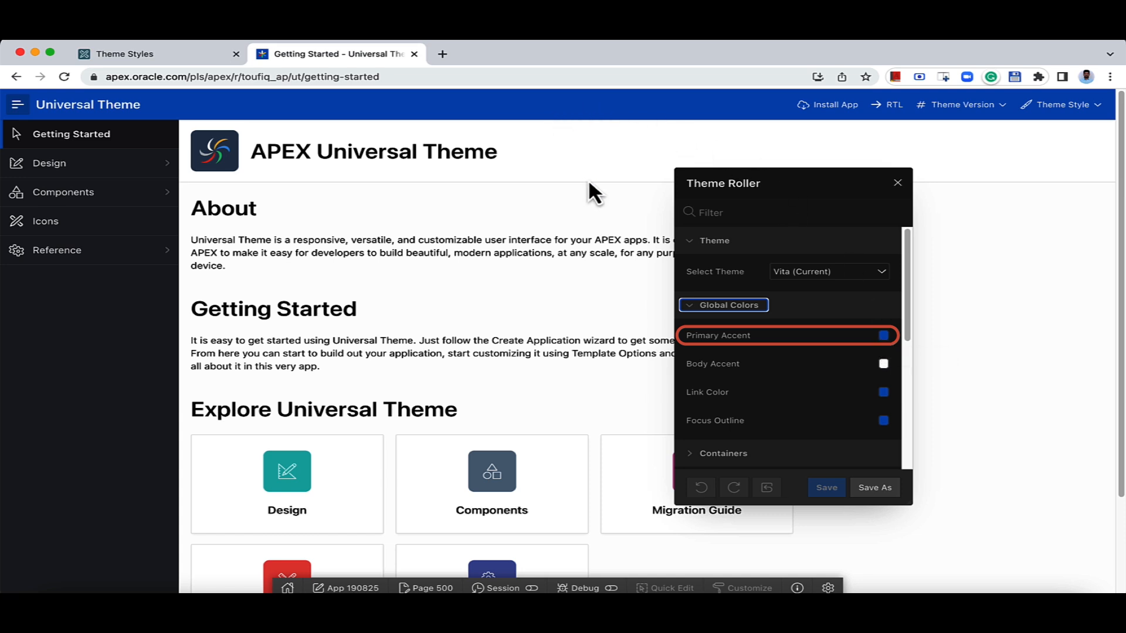
pyautogui.click(883, 336)
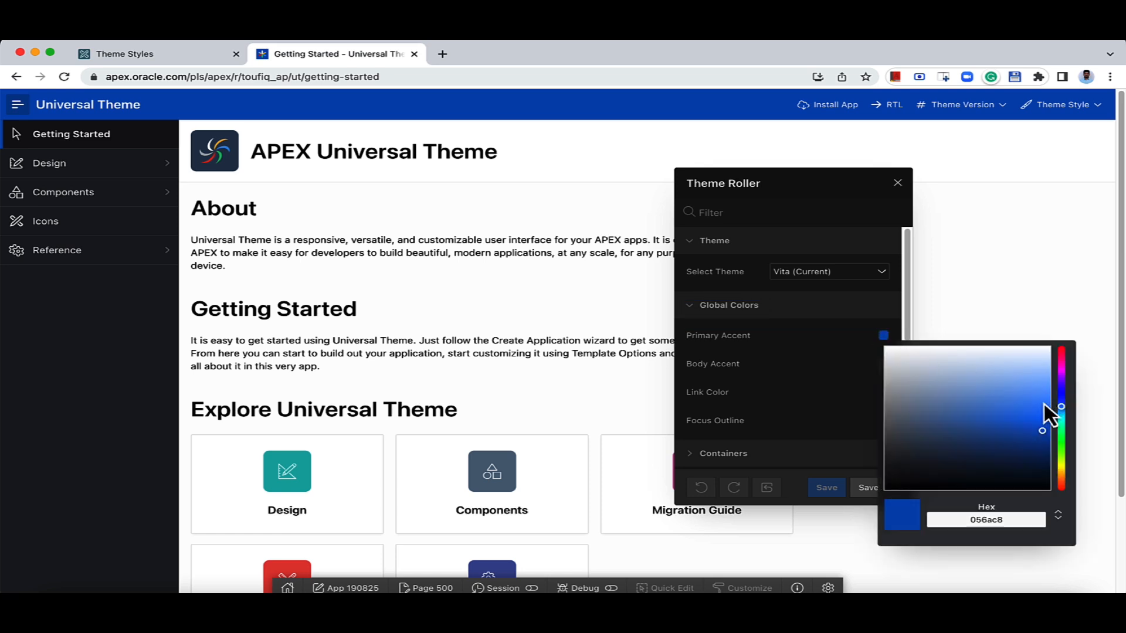
pyautogui.moveTo(1061, 408); pyautogui.dragTo(1063, 461)
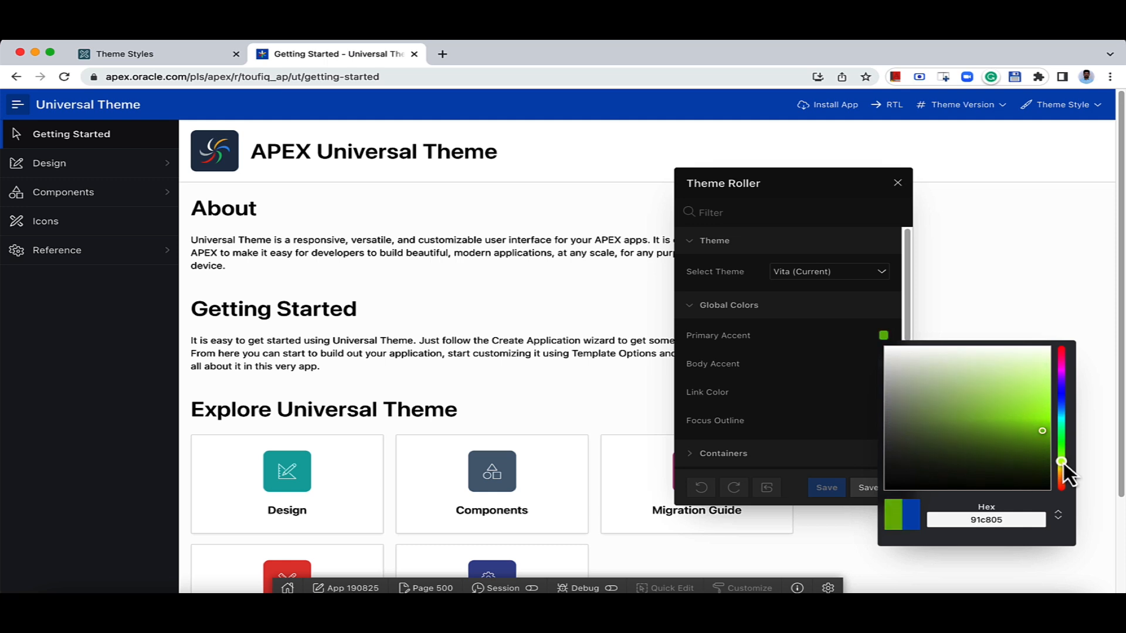
pyautogui.click(1035, 432)
pyautogui.moveTo(1035, 434); pyautogui.dragTo(974, 442)
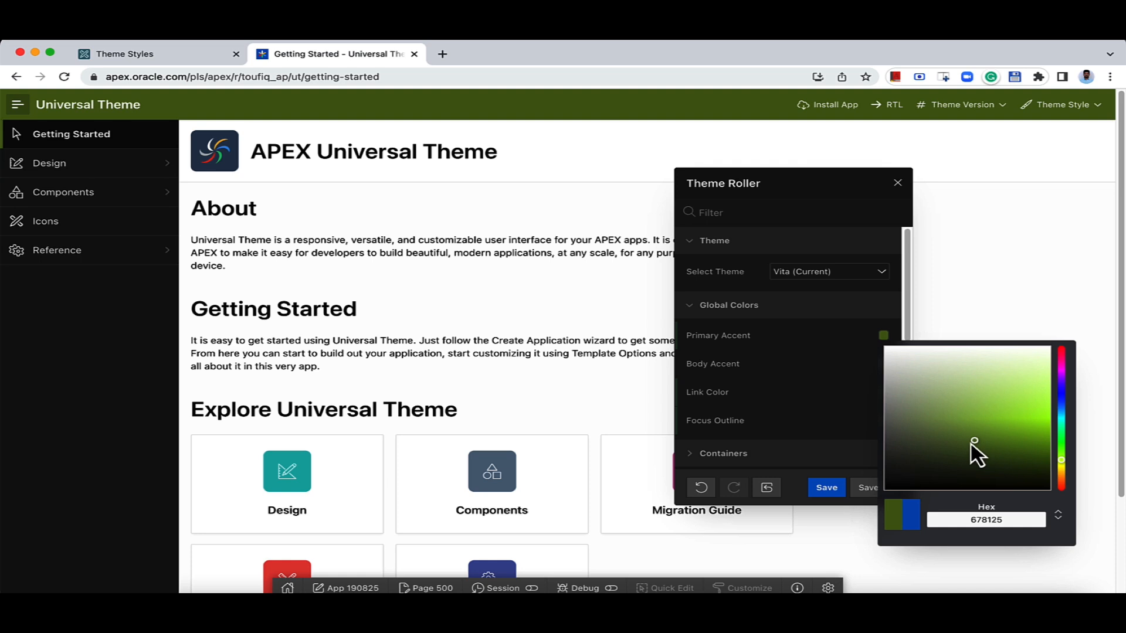
pyautogui.moveTo(970, 444)
pyautogui.mouseDown()
pyautogui.moveTo(1032, 474)
pyautogui.moveTo(1032, 488)
pyautogui.moveTo(958, 522)
pyautogui.mouseUp()
# Set the Primary Accent to hex b8d209, and darken that color to hex 7f9105
pyautogui.click(1011, 520)
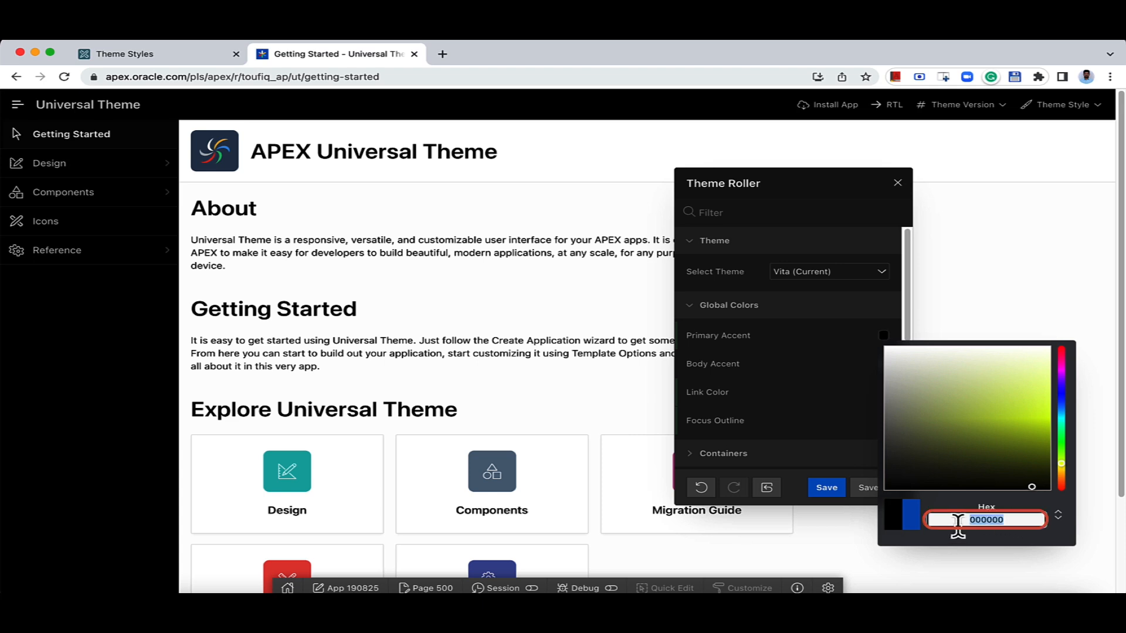
pyautogui.write('b8d209')
pyautogui.press('Return')
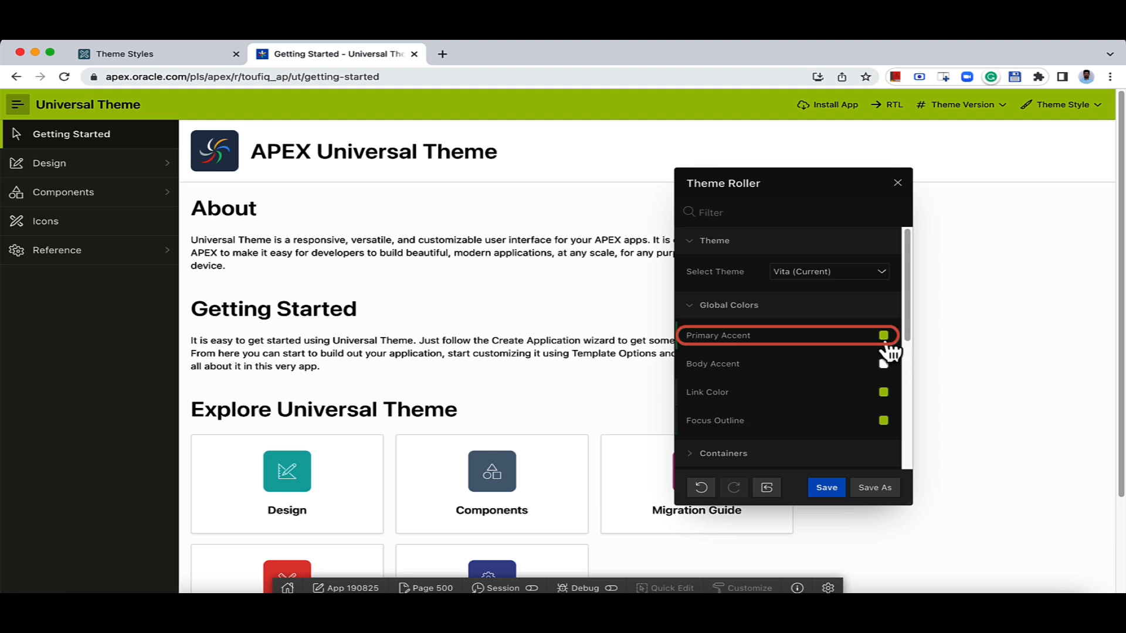
pyautogui.click(883, 337)
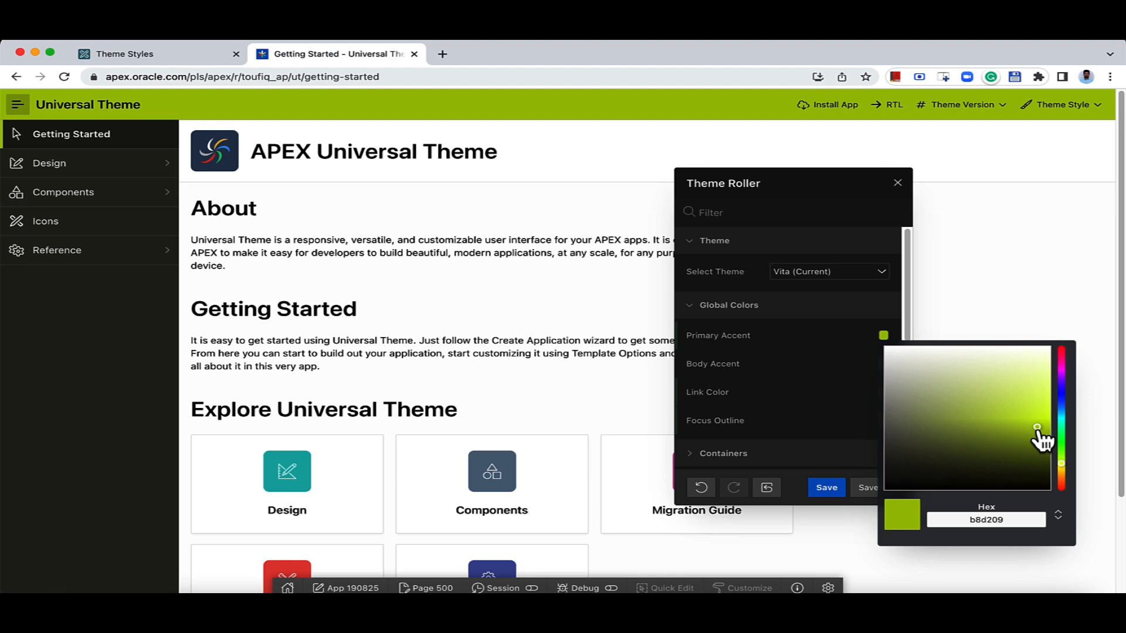
pyautogui.moveTo(1043, 440); pyautogui.dragTo(1044, 459)
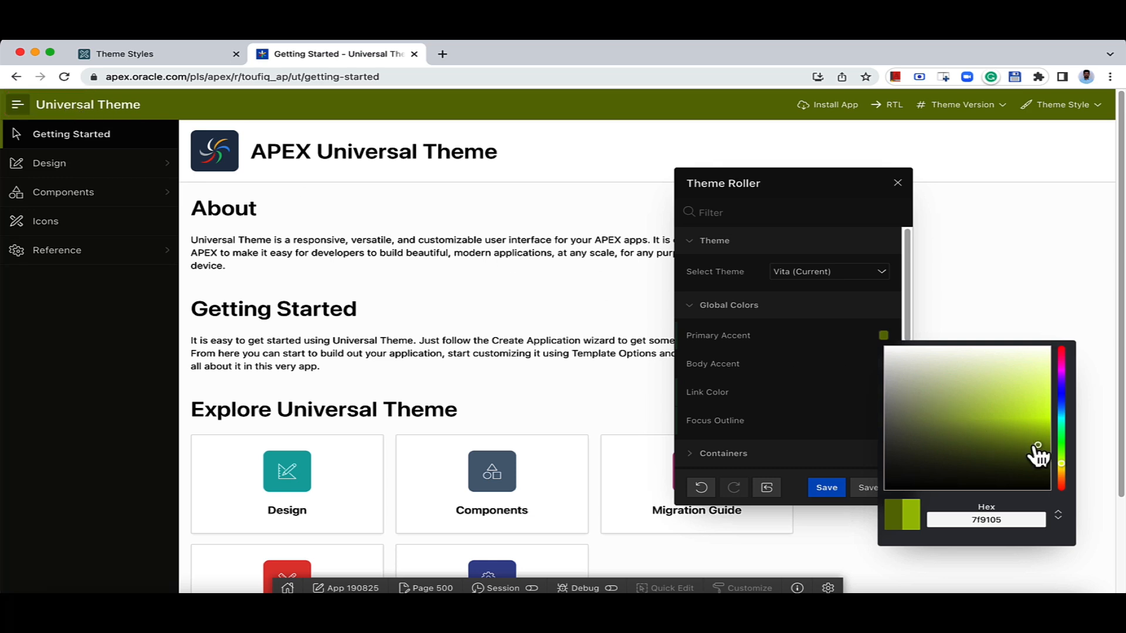
# Brighten the Primary Accent color and set its hex value to b8d209
pyautogui.moveTo(1038, 445)
pyautogui.mouseDown()
pyautogui.moveTo(1037, 413)
pyautogui.moveTo(1035, 444)
pyautogui.moveTo(1036, 427)
pyautogui.mouseUp()
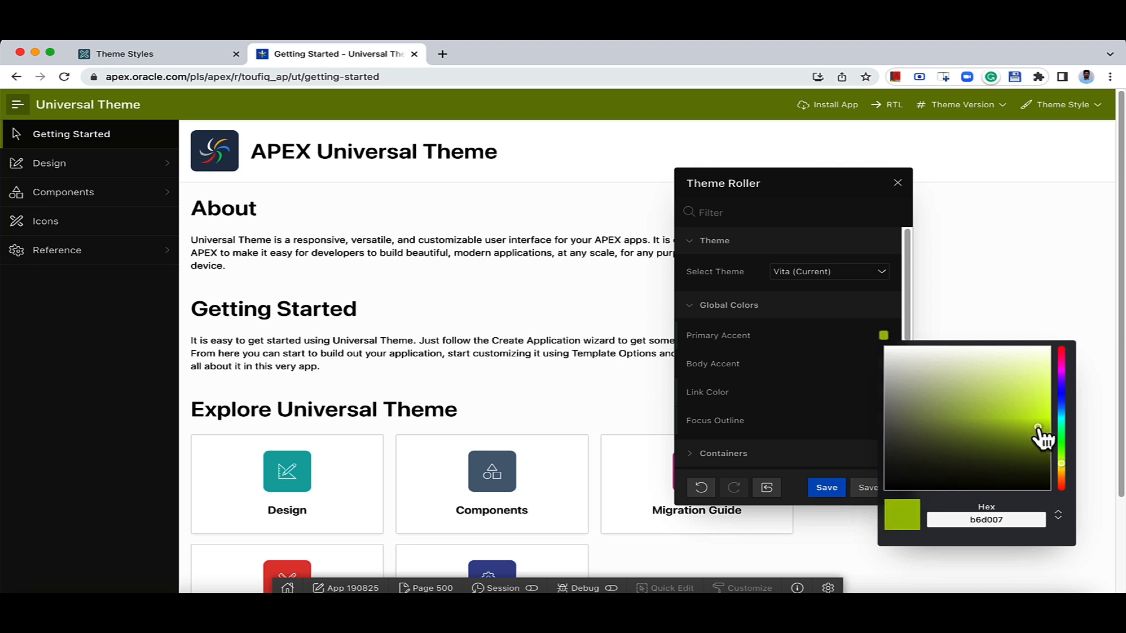
pyautogui.click(1017, 519)
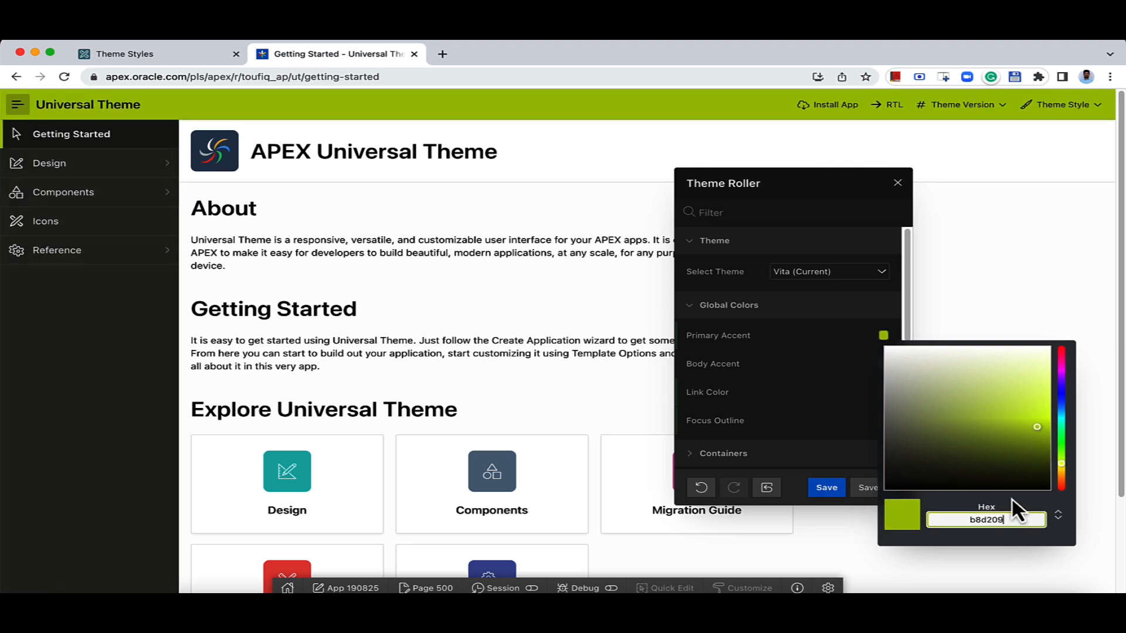
pyautogui.click(777, 343)
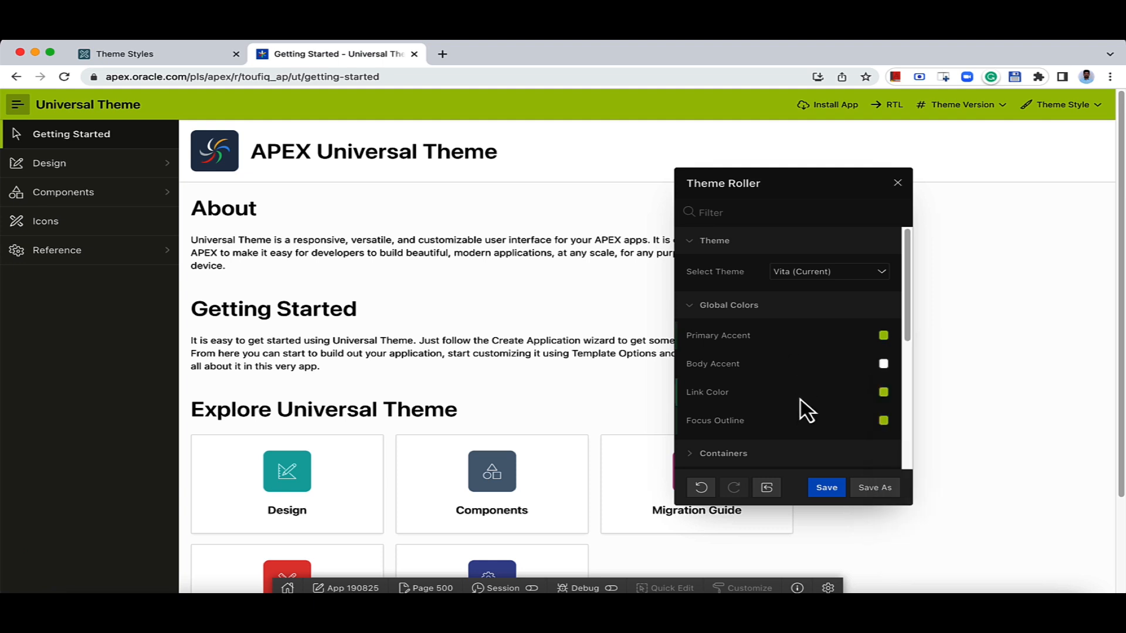
# Set the Body Accent in Global Colors to hex b8d209, and lighten it to a pale yellow-green
pyautogui.click(884, 368)
pyautogui.doubleClick(975, 547)
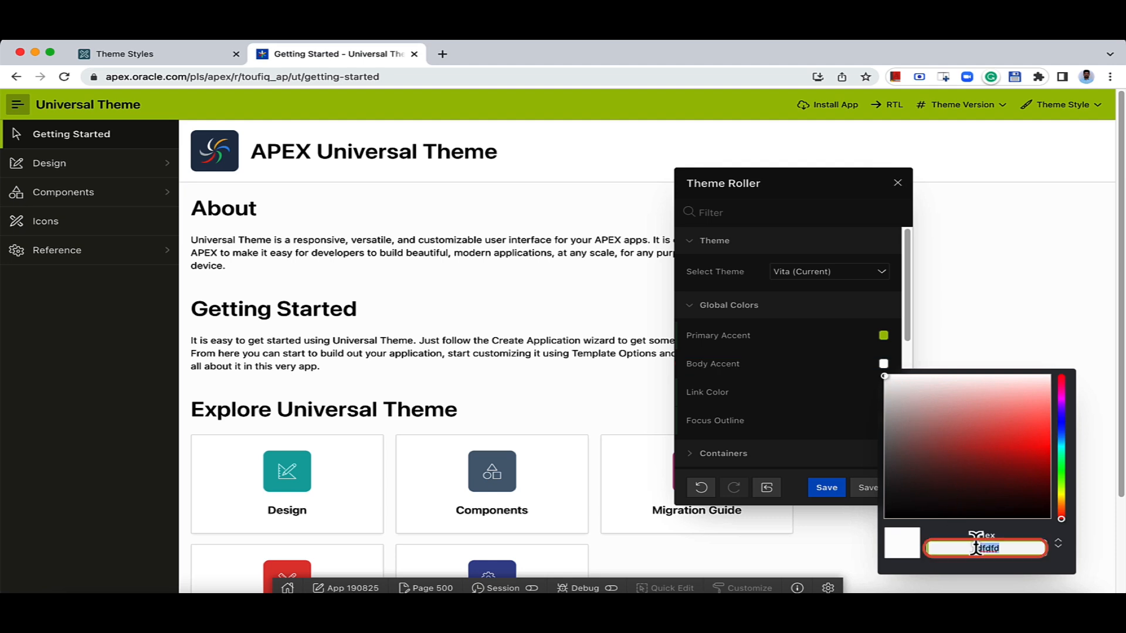
pyautogui.write('b8d209')
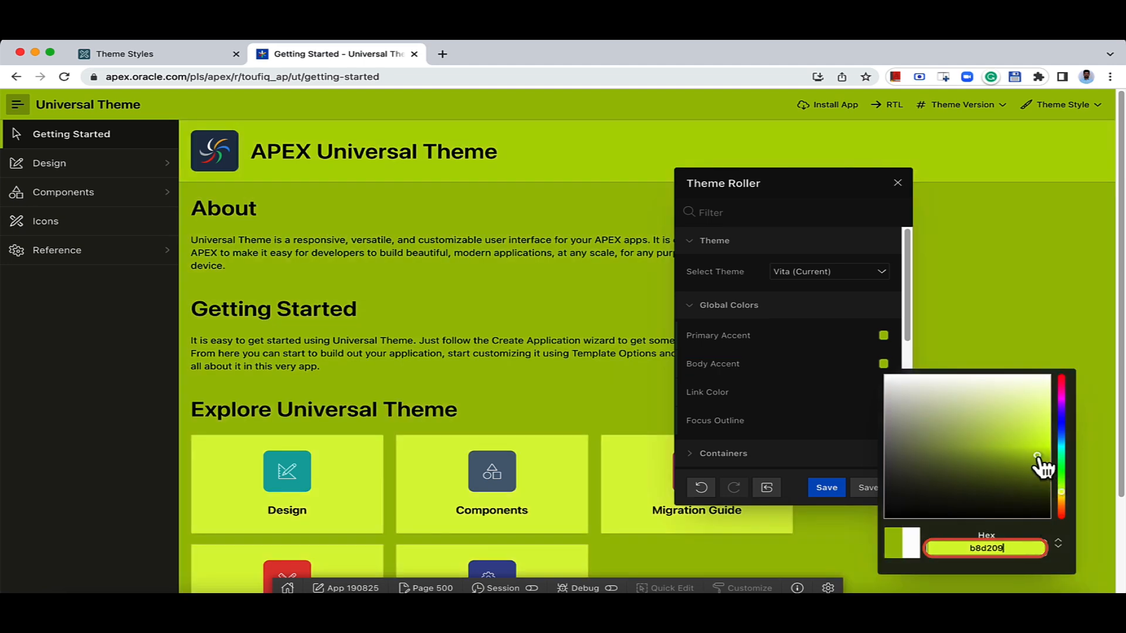
pyautogui.moveTo(1040, 465); pyautogui.dragTo(1043, 422)
pyautogui.click(688, 306)
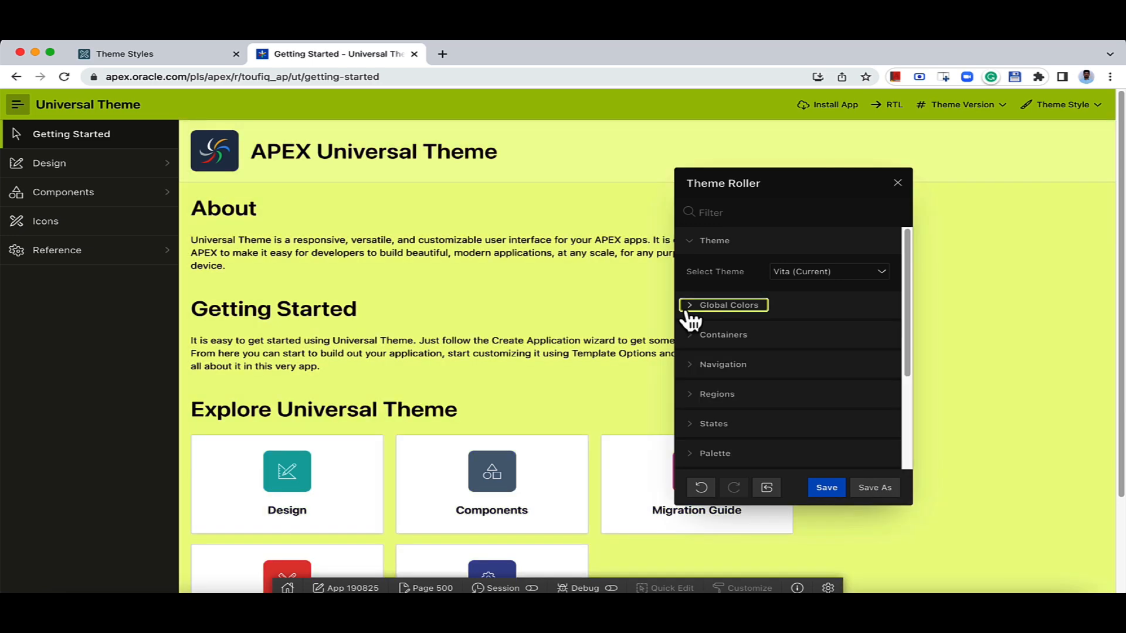
pyautogui.click(687, 306)
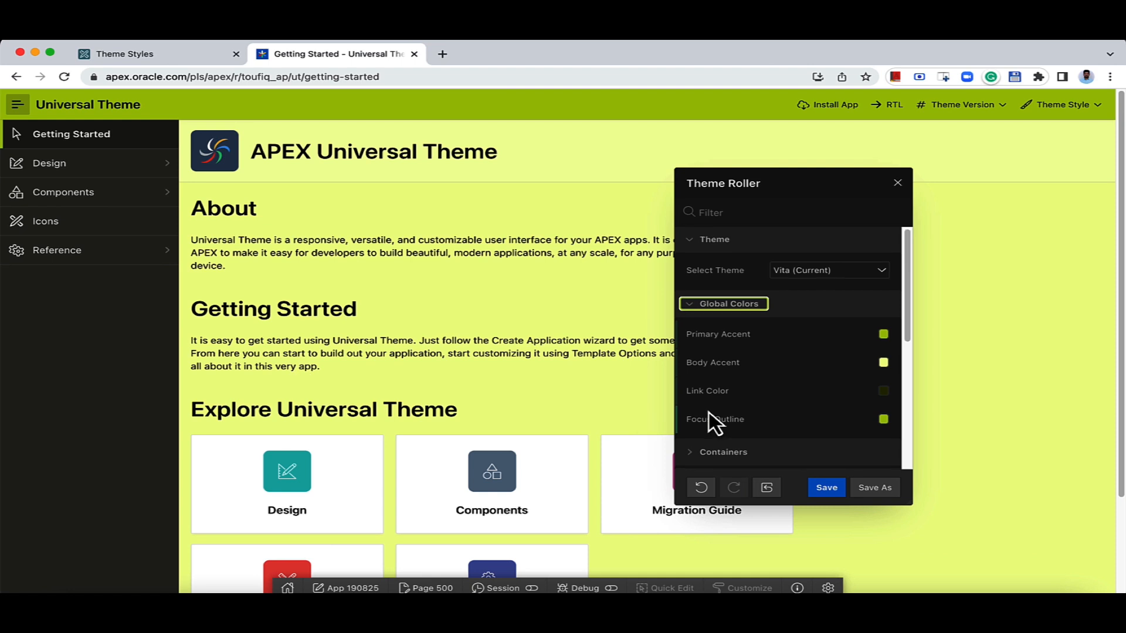
# Set the Navigation Body background color to hex b8d209, and darken it to hex 465002
pyautogui.scroll(-3, 711, 421)
pyautogui.click(692, 396)
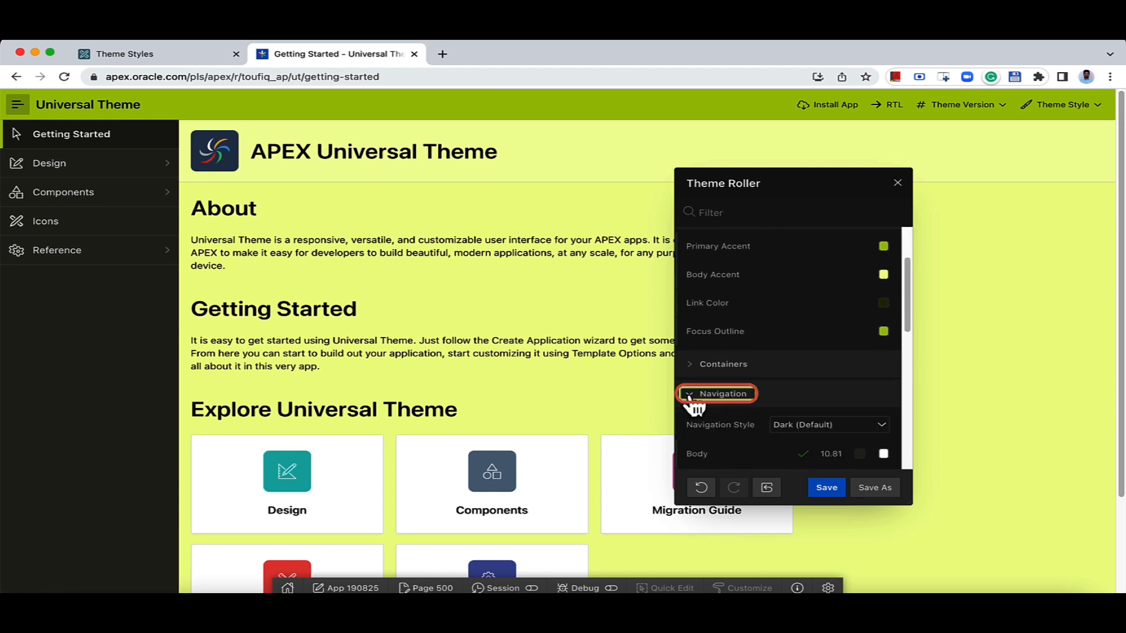
pyautogui.scroll(-3, 749, 422)
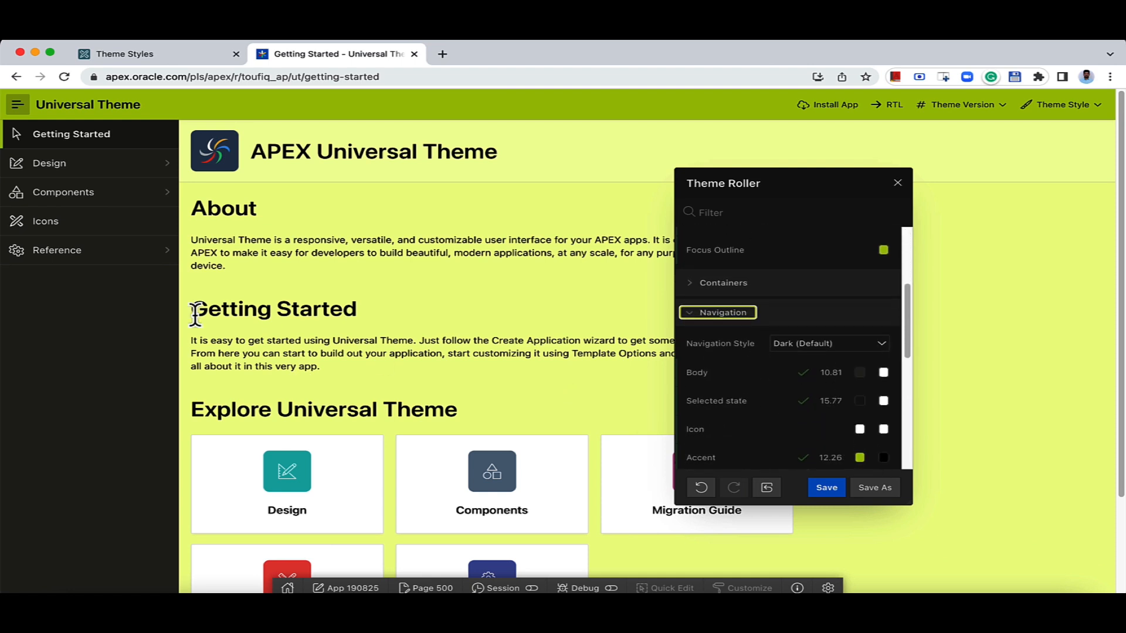
pyautogui.click(860, 374)
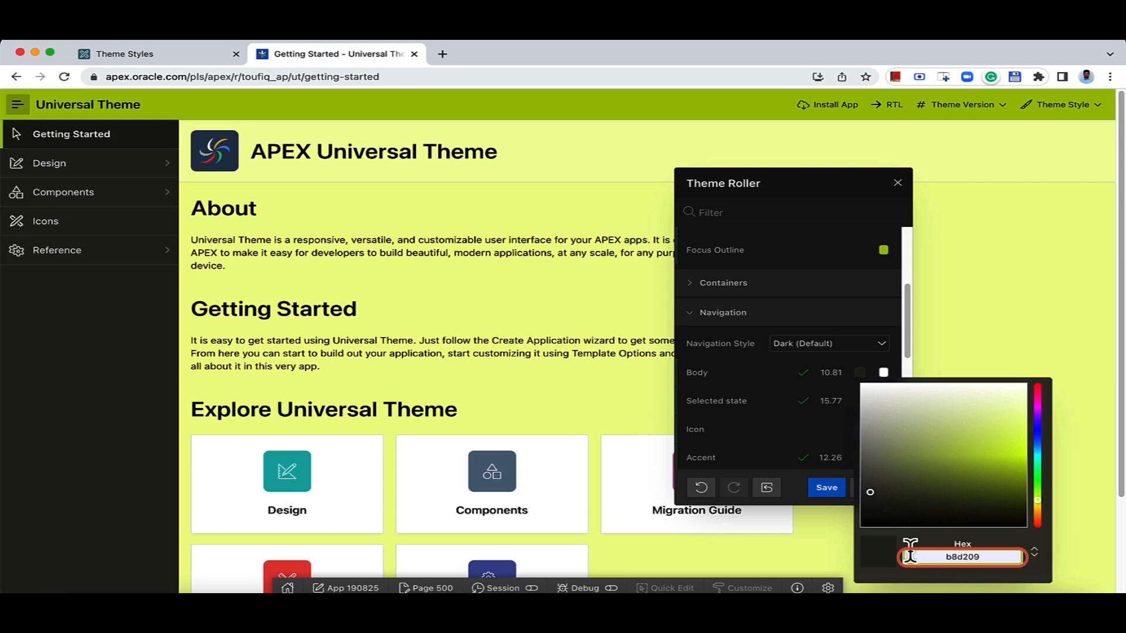
pyautogui.press('Return')
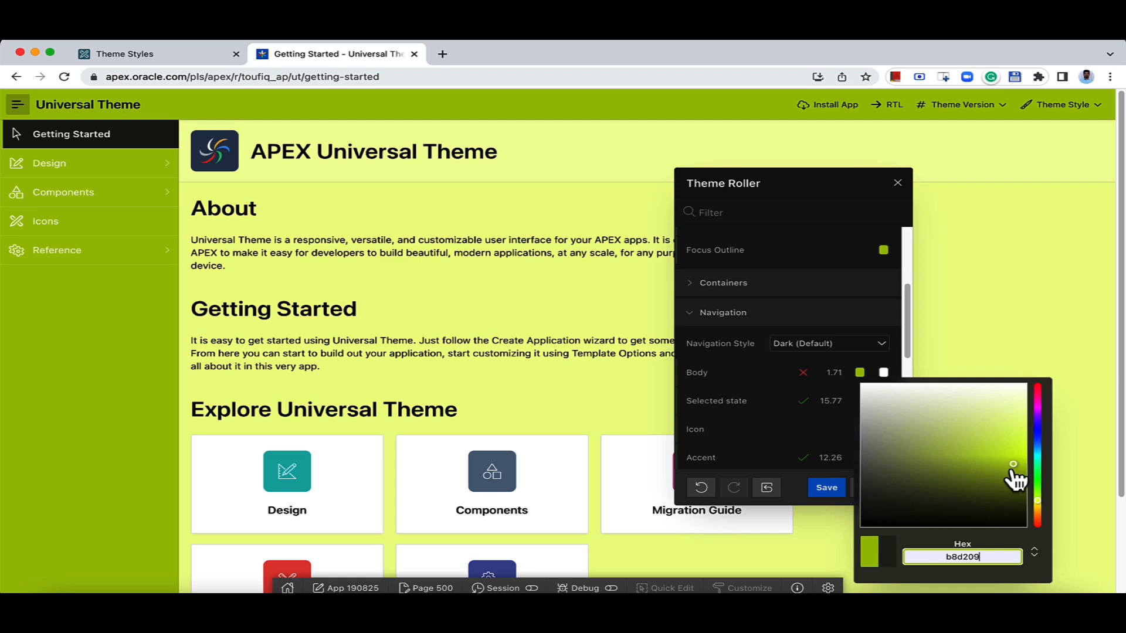
pyautogui.moveTo(1010, 472); pyautogui.dragTo(1017, 501)
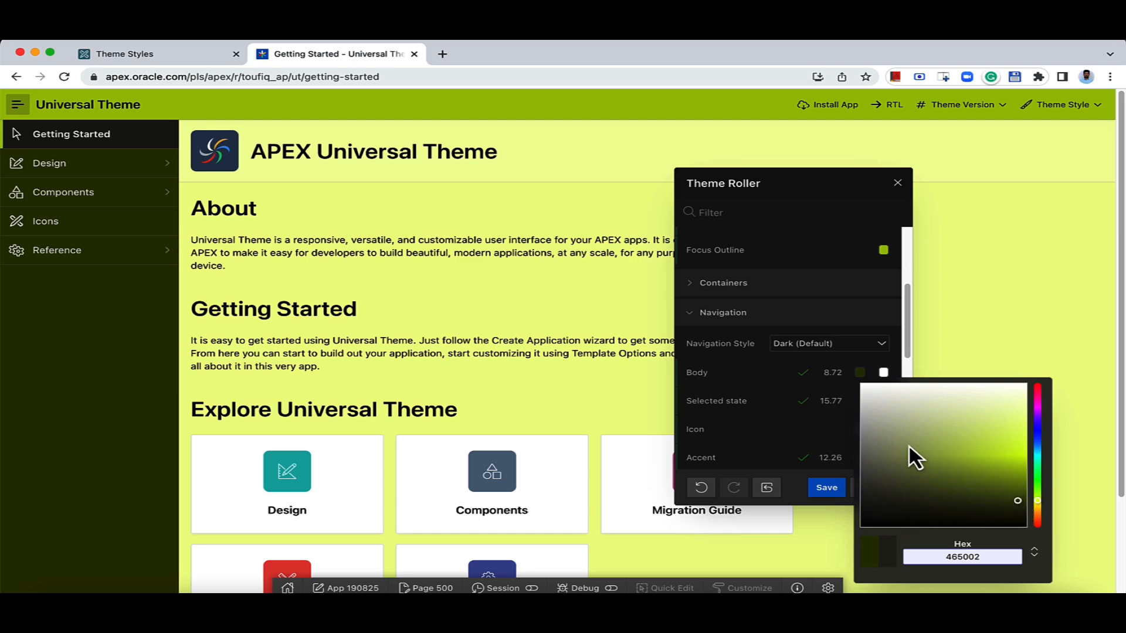
pyautogui.click(789, 391)
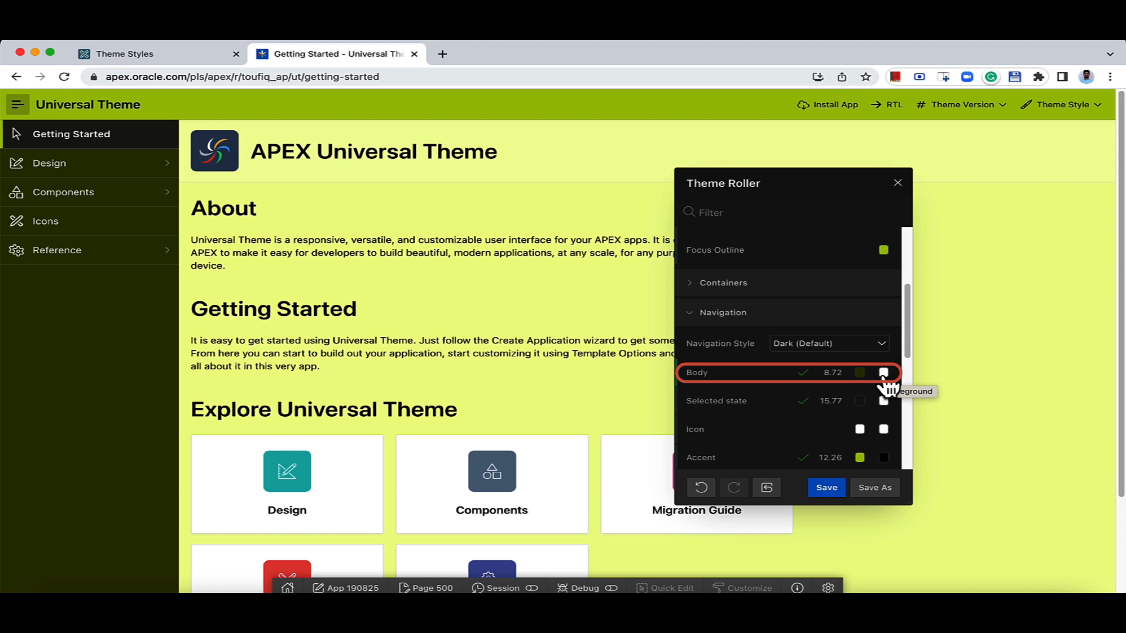
# Try hex 350808 as the Navigation Body foreground, check its contrast ratio, and lighten the color to near-white
pyautogui.click(884, 374)
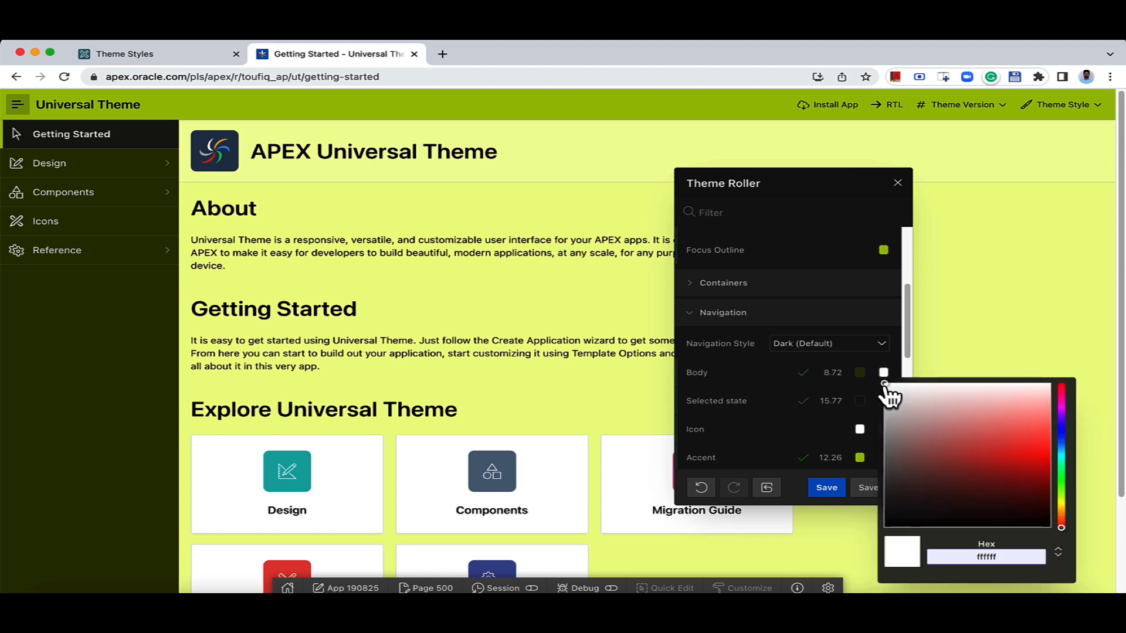
pyautogui.moveTo(888, 396); pyautogui.dragTo(1007, 506)
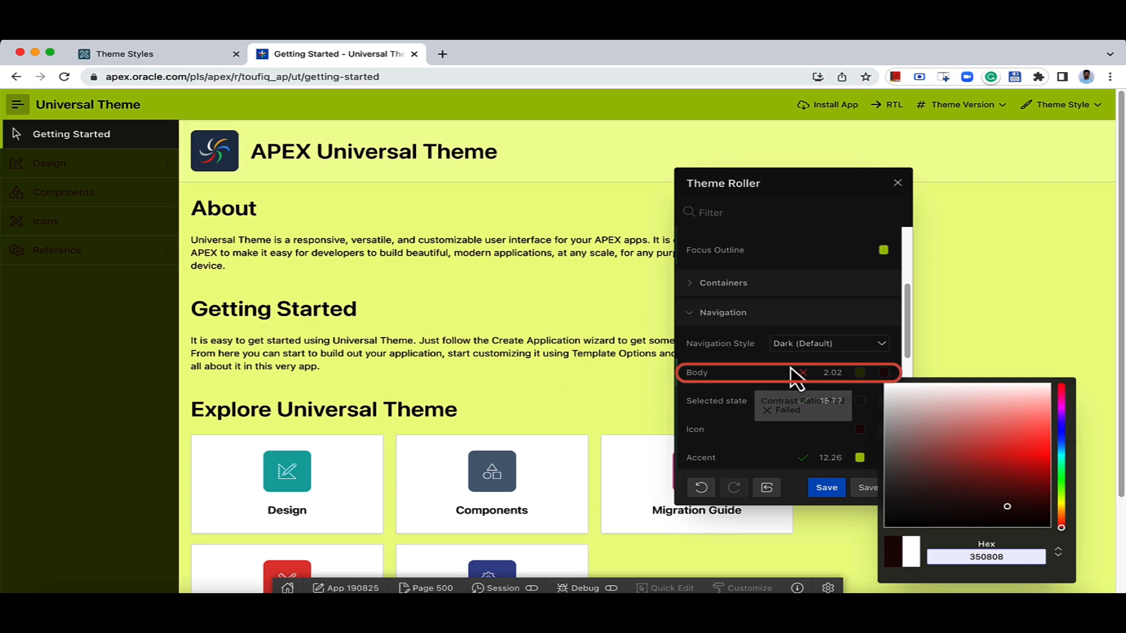
pyautogui.moveTo(802, 374)
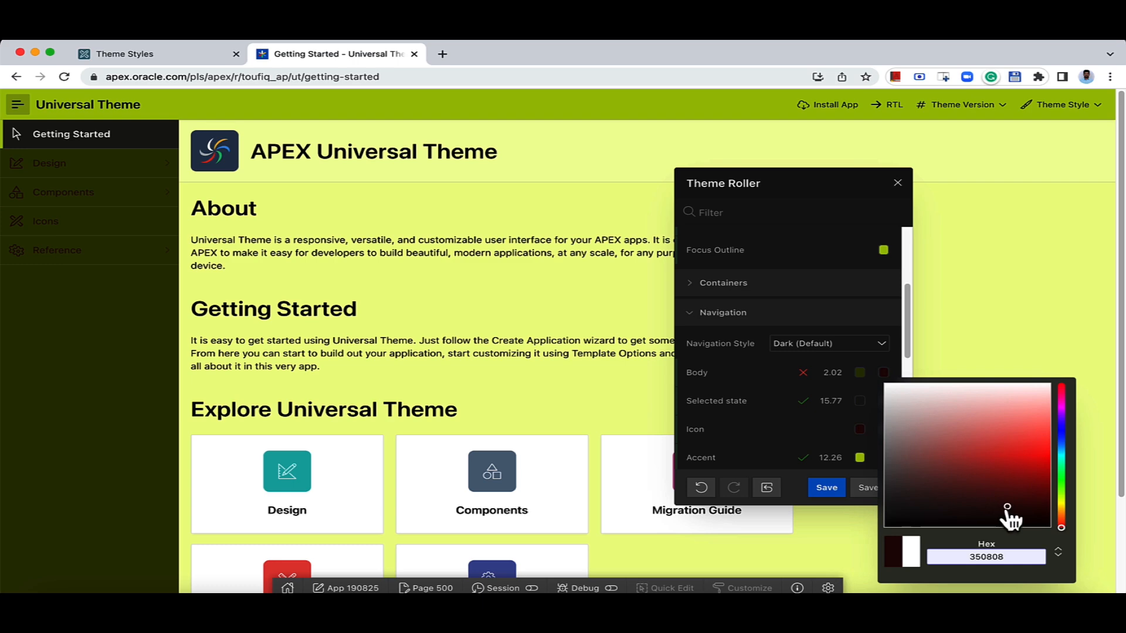
pyautogui.moveTo(1007, 507); pyautogui.dragTo(916, 434)
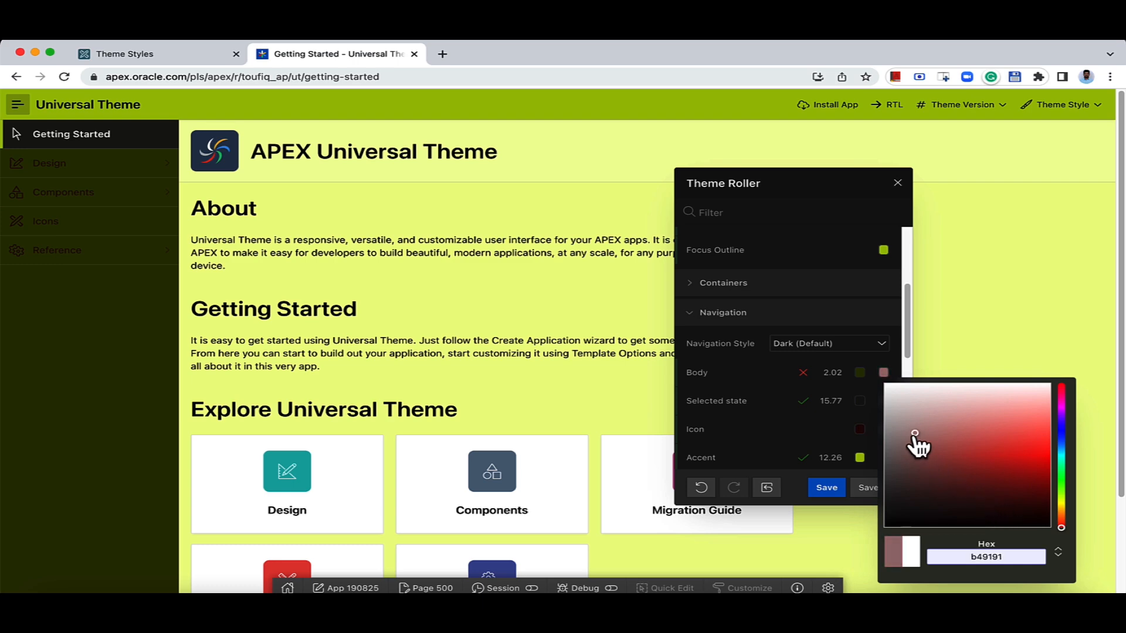
pyautogui.click(729, 432)
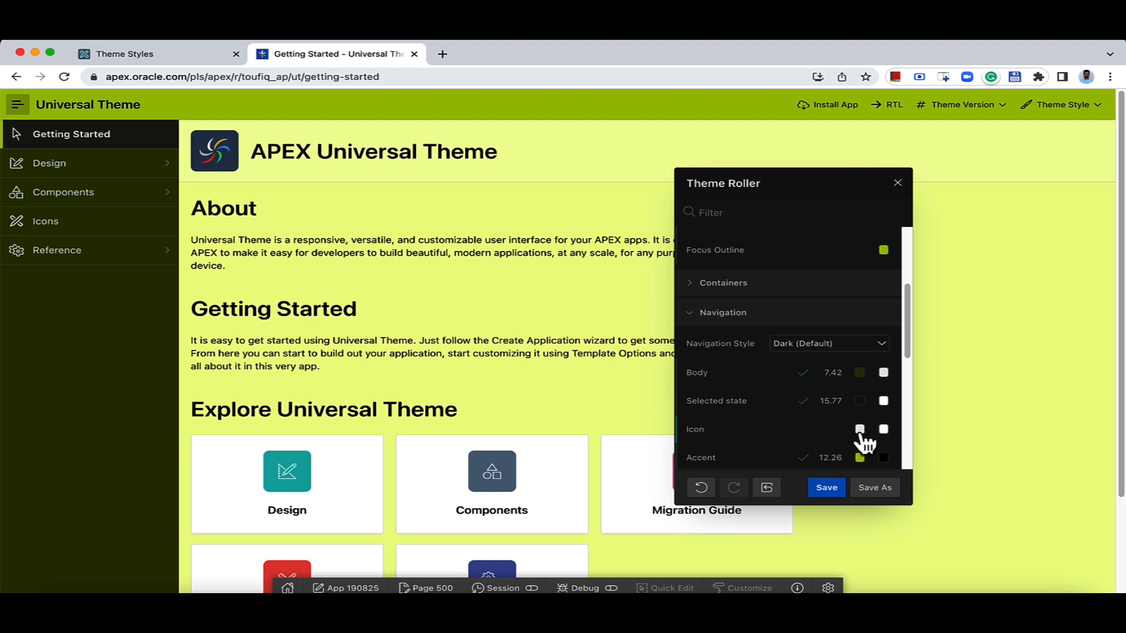
# Set the second of the two Icon colors under Navigation to hex 96c23b
pyautogui.click(883, 430)
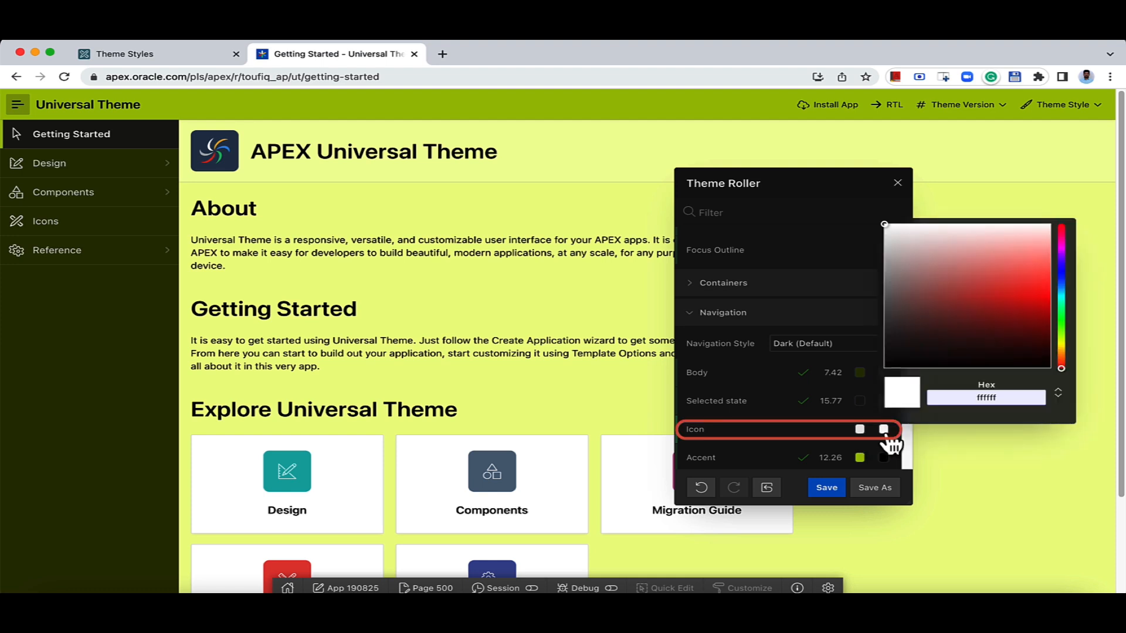
pyautogui.doubleClick(986, 398)
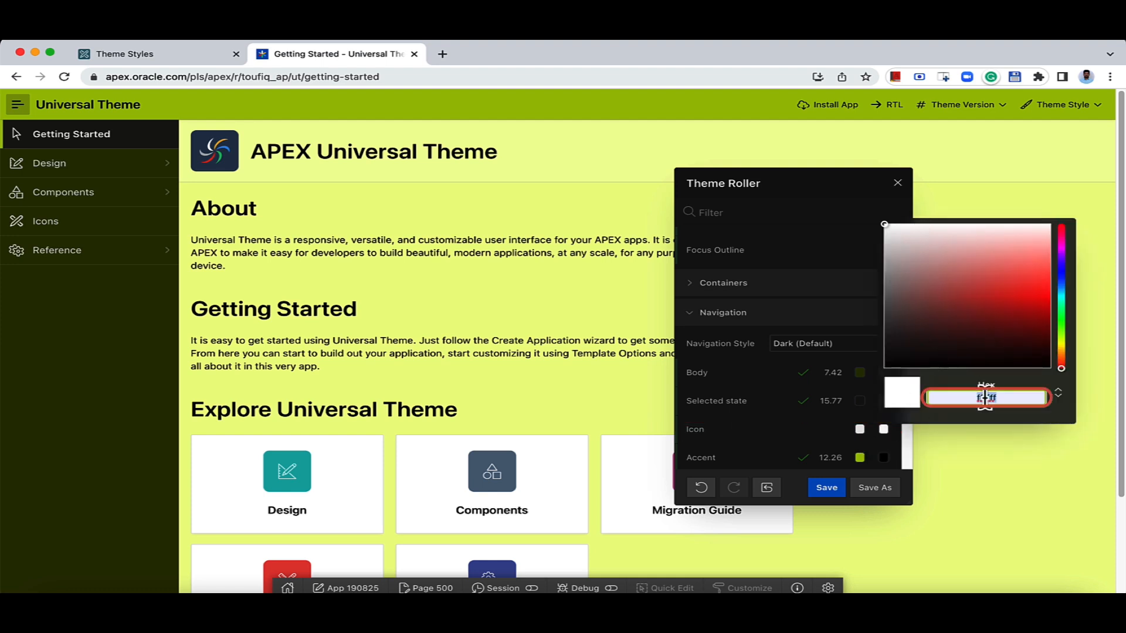
pyautogui.write('96c23b')
pyautogui.click(797, 485)
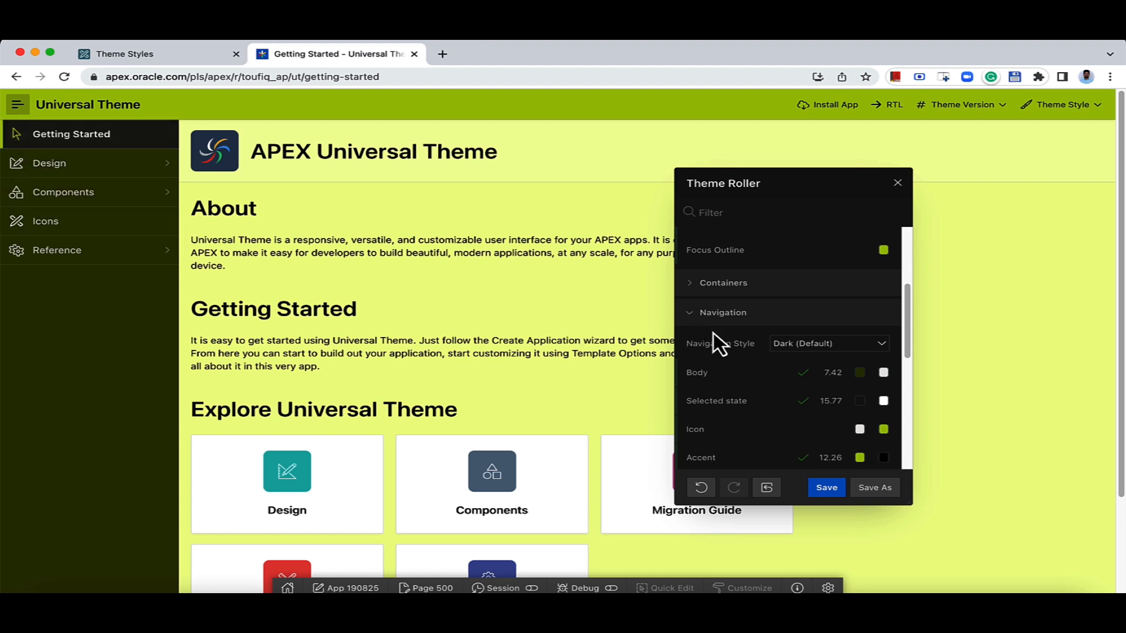
# Try a Header Height of 60px and a Navigation Tree width of 280px in the Layout settings, and undo both changes
pyautogui.scroll(-1, 711, 334)
pyautogui.click(705, 298)
pyautogui.scroll(-3, 705, 324)
pyautogui.click(707, 424)
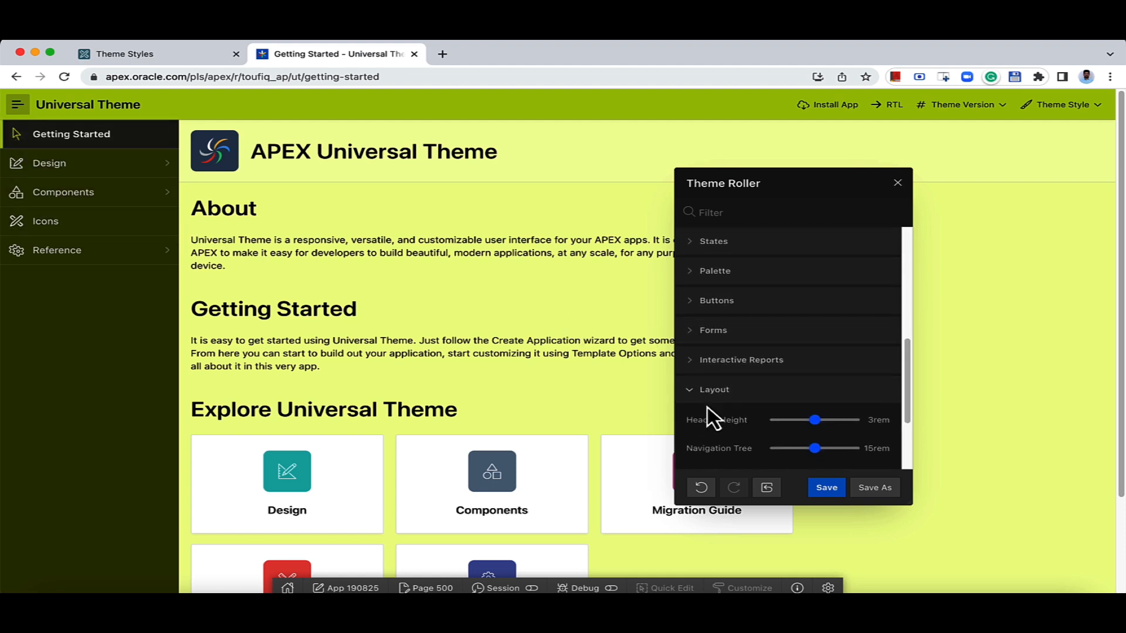
pyautogui.scroll(-2, 712, 410)
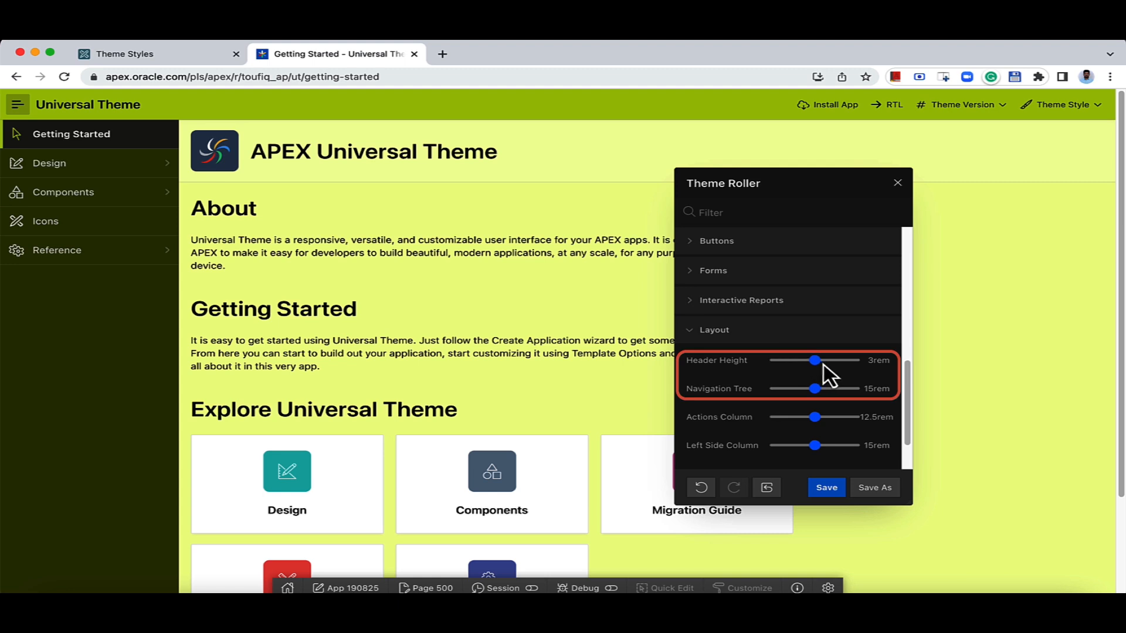
pyautogui.moveTo(818, 365)
pyautogui.mouseDown()
pyautogui.moveTo(838, 366)
pyautogui.moveTo(805, 364)
pyautogui.mouseUp()
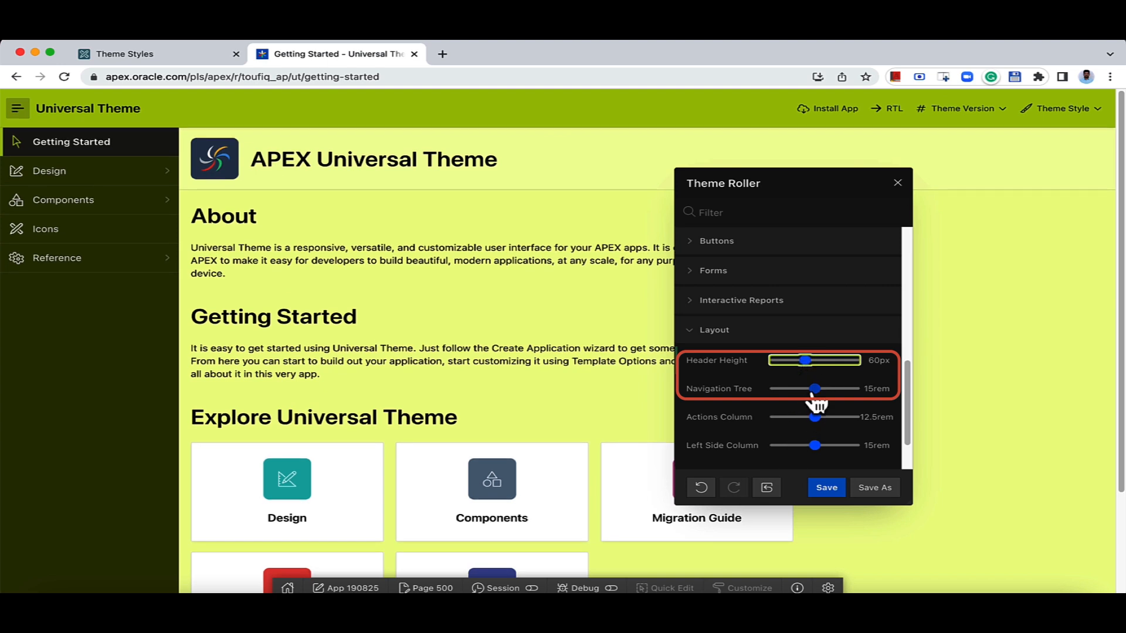
pyautogui.moveTo(814, 393)
pyautogui.mouseDown()
pyautogui.moveTo(844, 393)
pyautogui.moveTo(814, 395)
pyautogui.mouseUp()
pyautogui.scroll(-2, 813, 399)
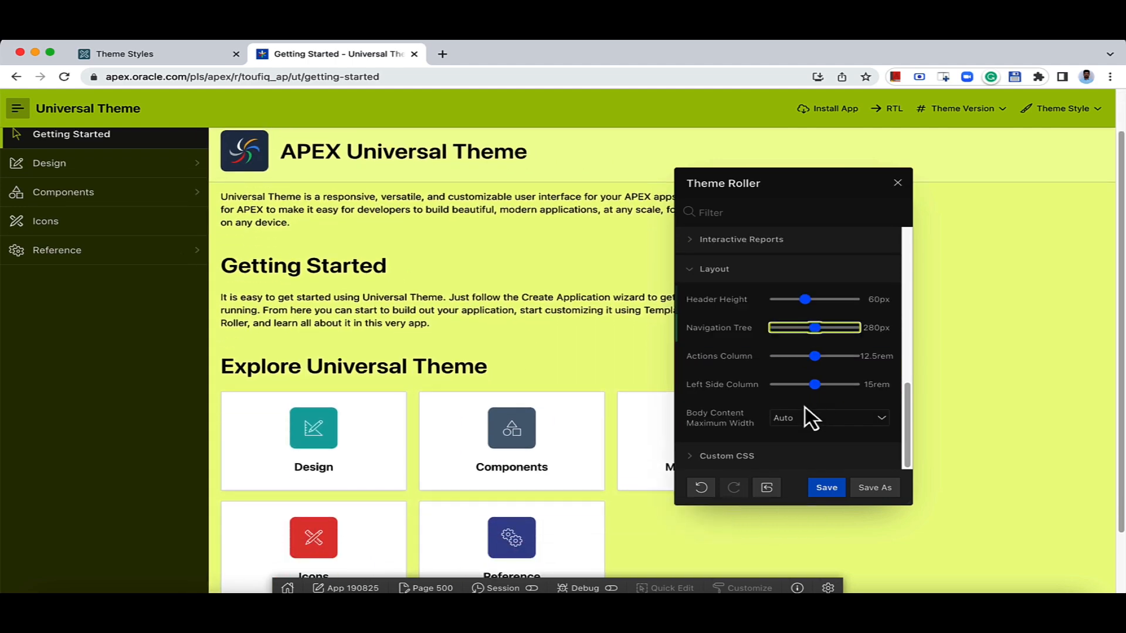
pyautogui.click(698, 457)
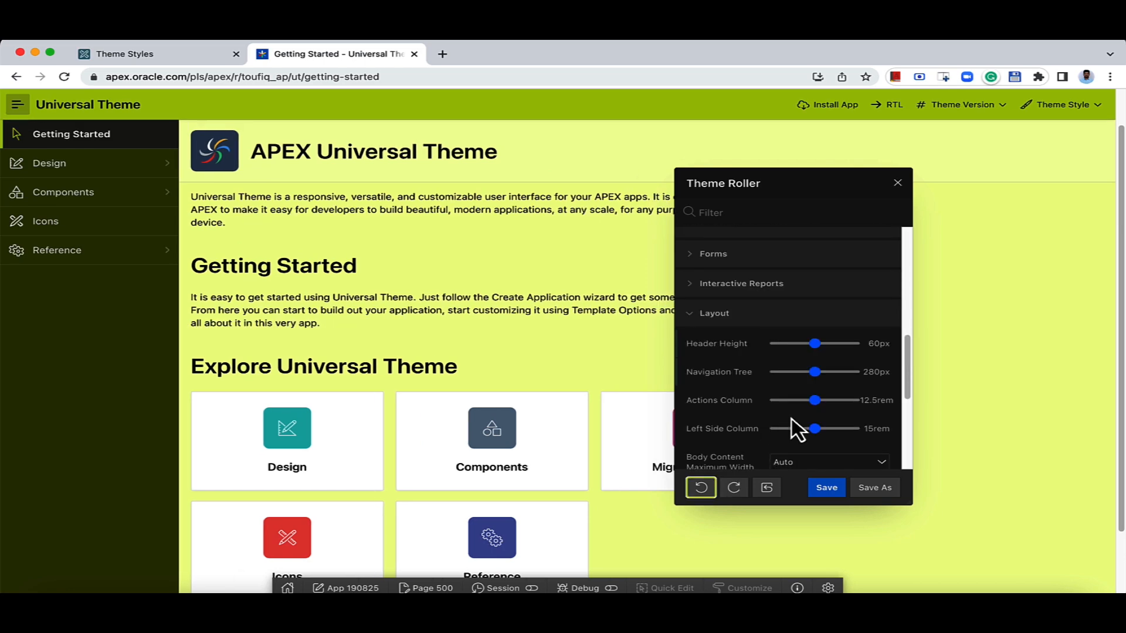
# Save the customized theme as a new theme style named My Brand Theme
pyautogui.click(826, 489)
pyautogui.moveTo(622, 352); pyautogui.dragTo(512, 351)
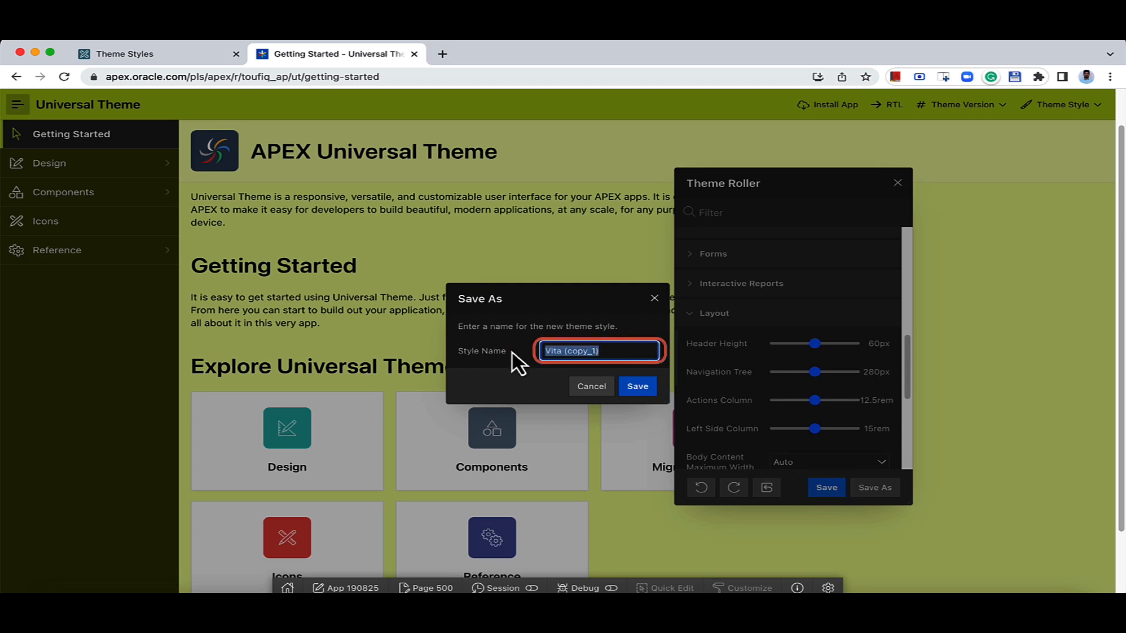
pyautogui.write('My')
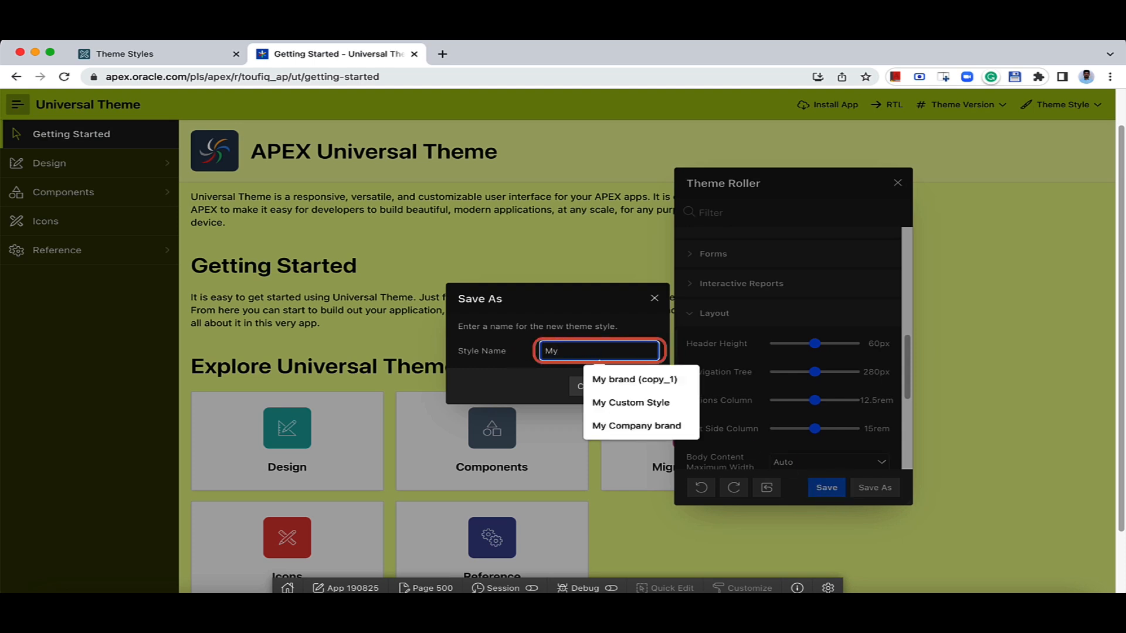
pyautogui.write(' Bran')
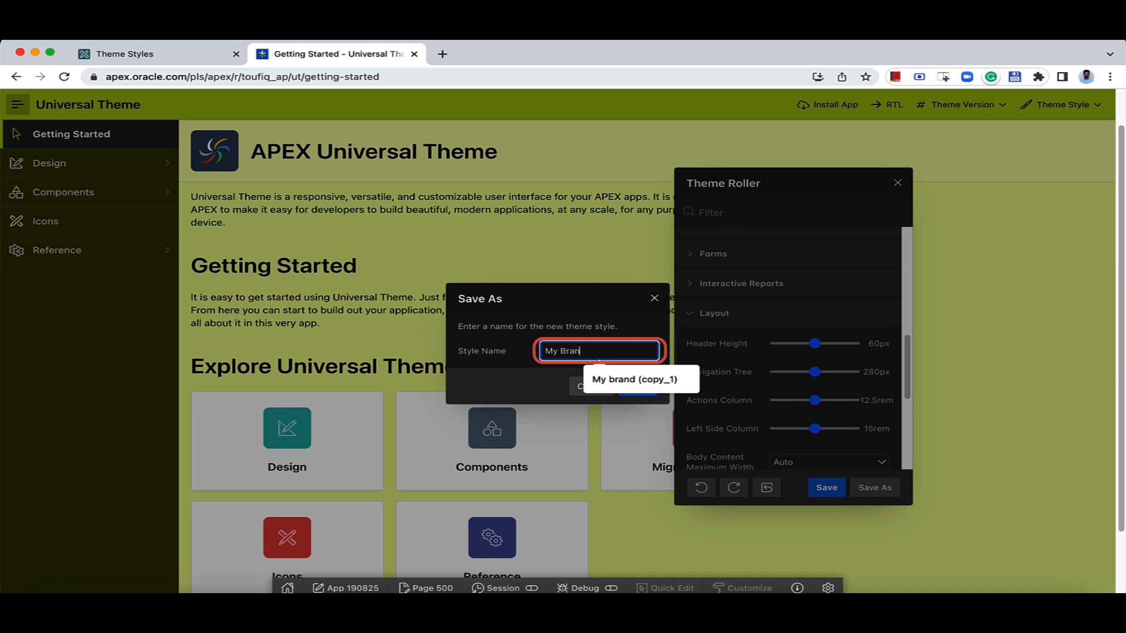
pyautogui.write('d The')
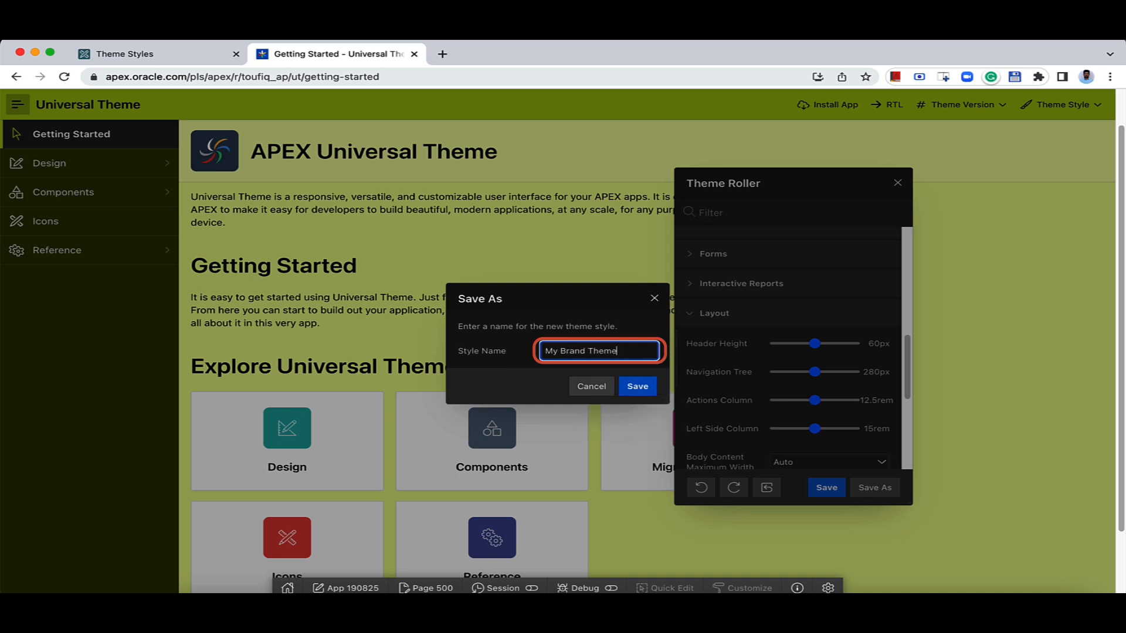
pyautogui.write('me')
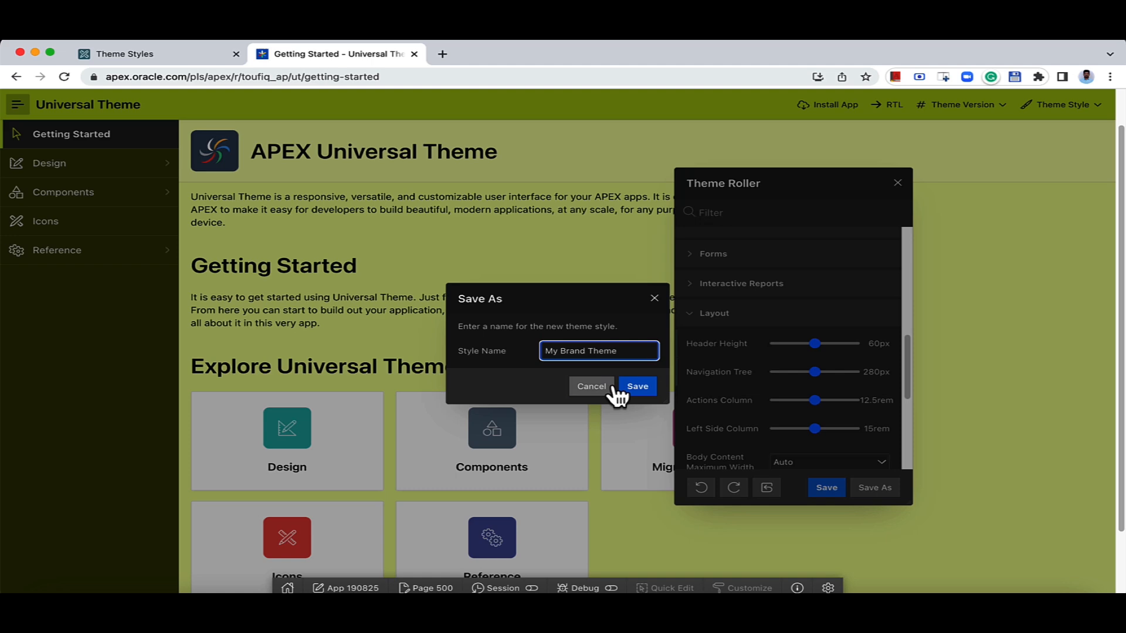
pyautogui.click(640, 392)
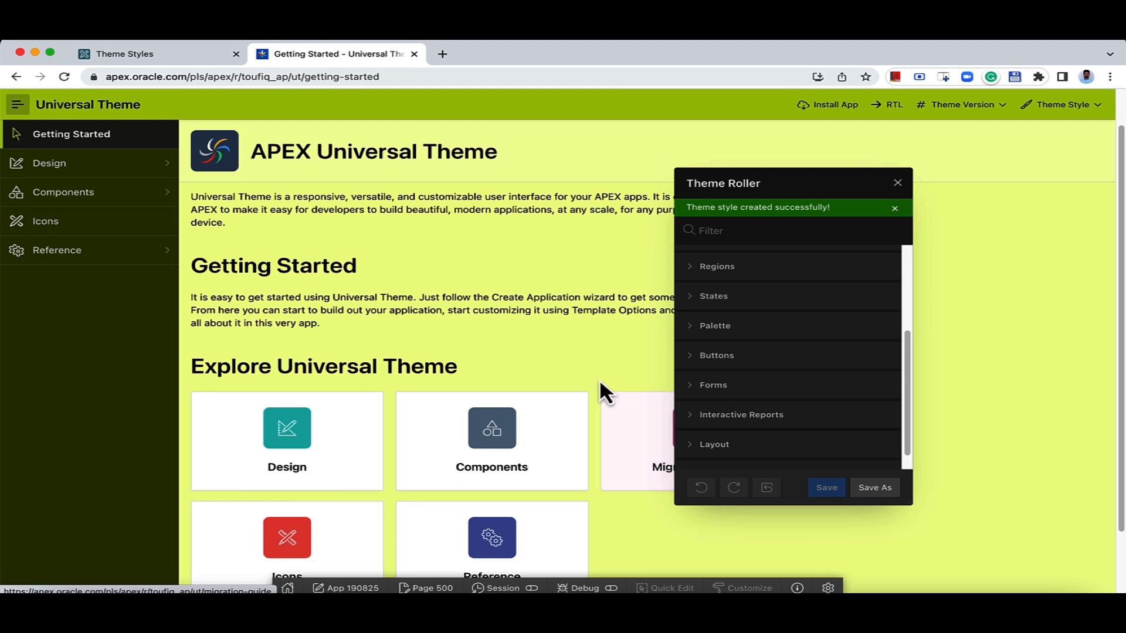
# List the selectable themes in Theme Roller and keep My Brand Theme as the selected one
pyautogui.scroll(2, 763, 302)
pyautogui.scroll(2, 761, 296)
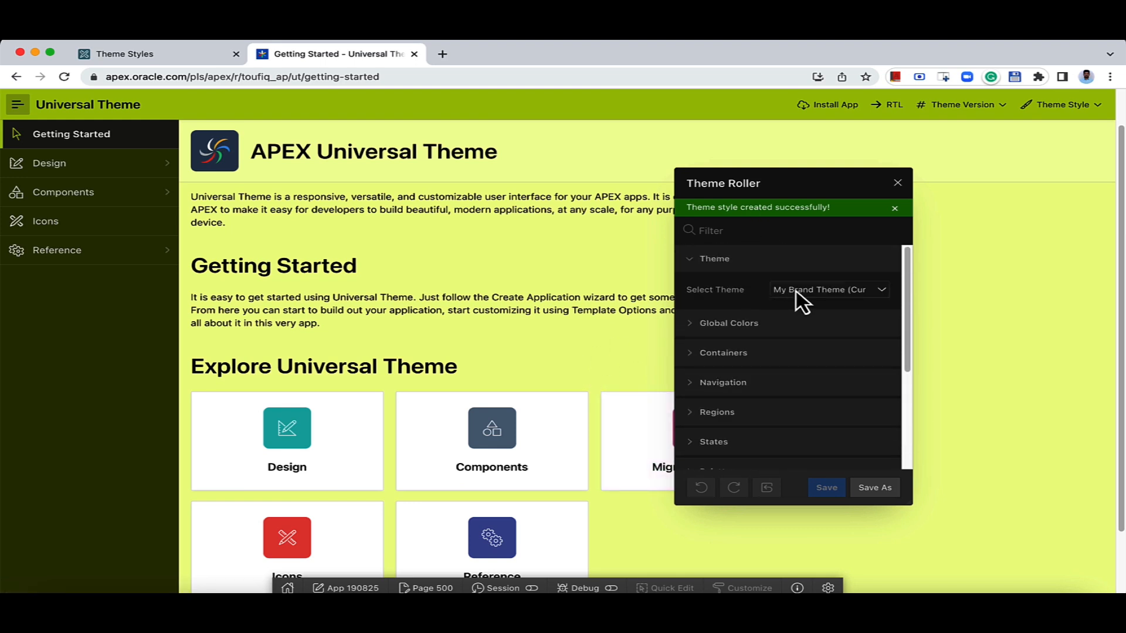
pyautogui.click(806, 291)
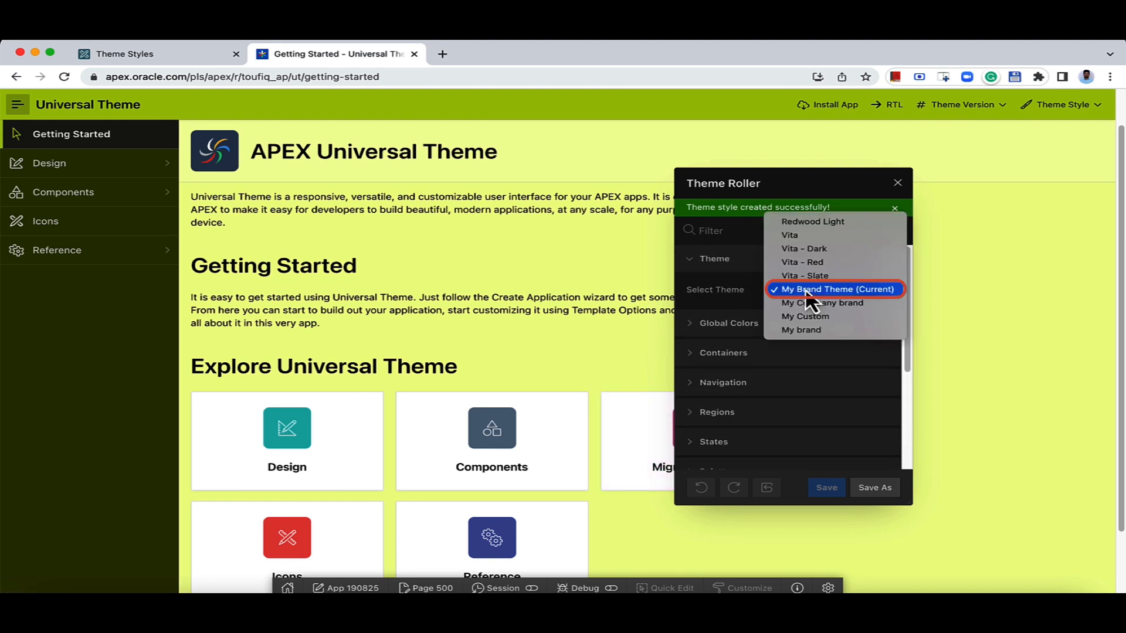
pyautogui.click(860, 291)
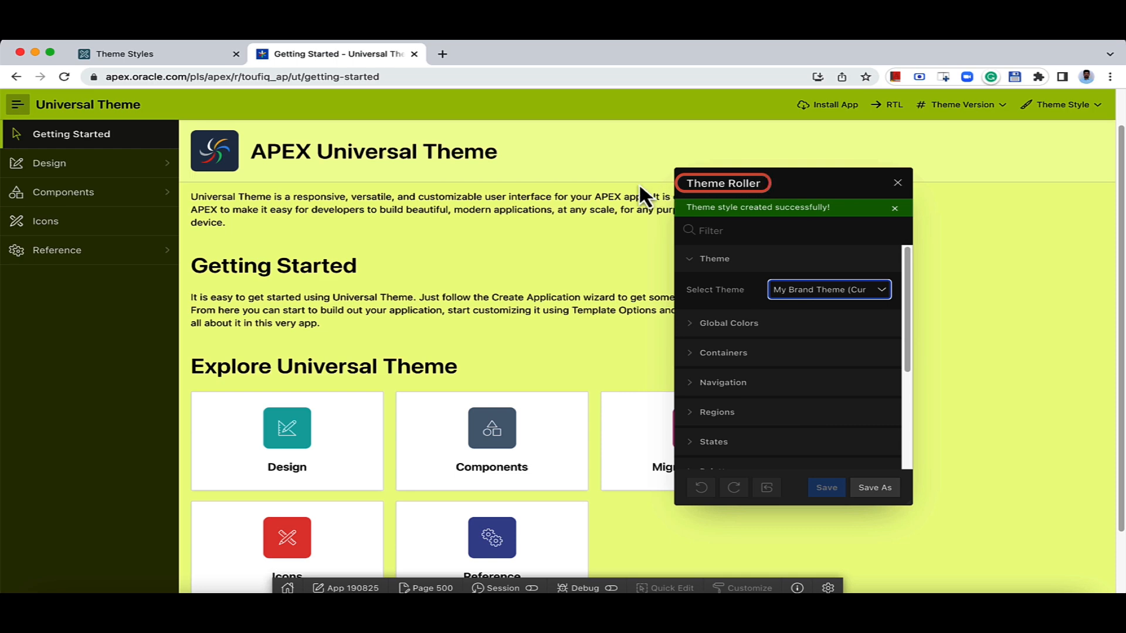
# Show the Design page without Theme Roller and open the application logo for editing
pyautogui.click(127, 168)
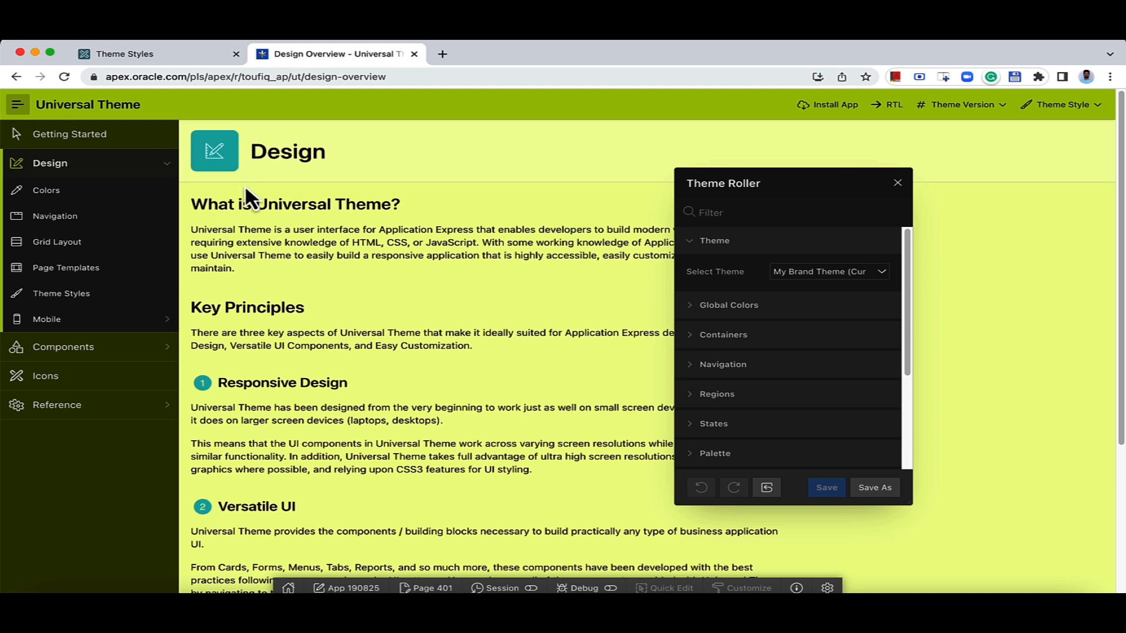
pyautogui.click(898, 183)
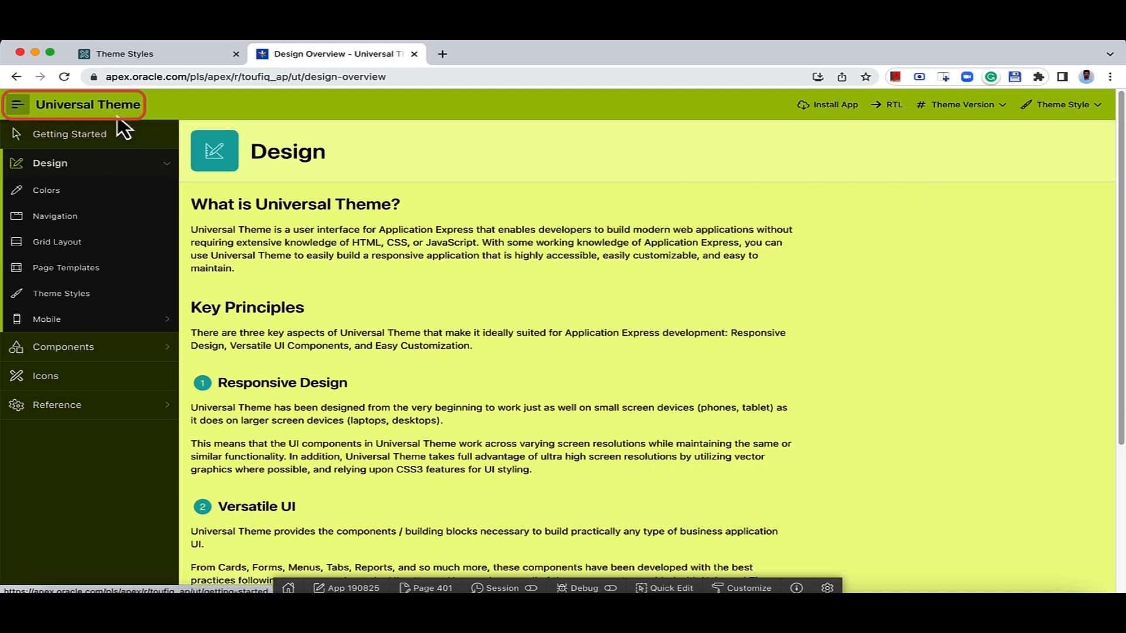
pyautogui.click(727, 591)
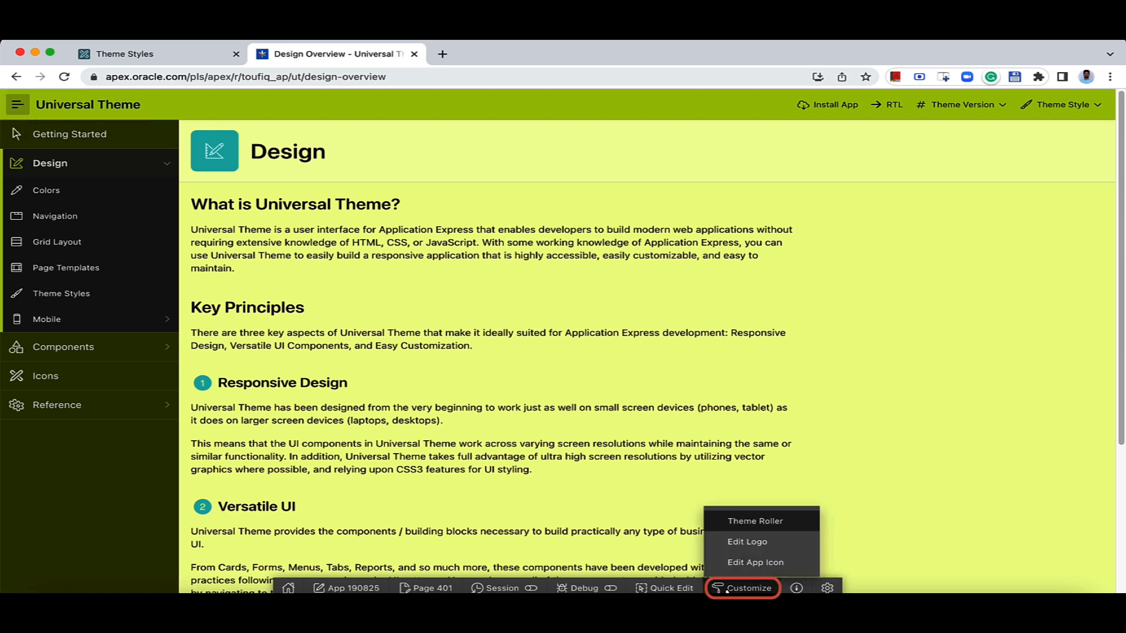
pyautogui.click(751, 543)
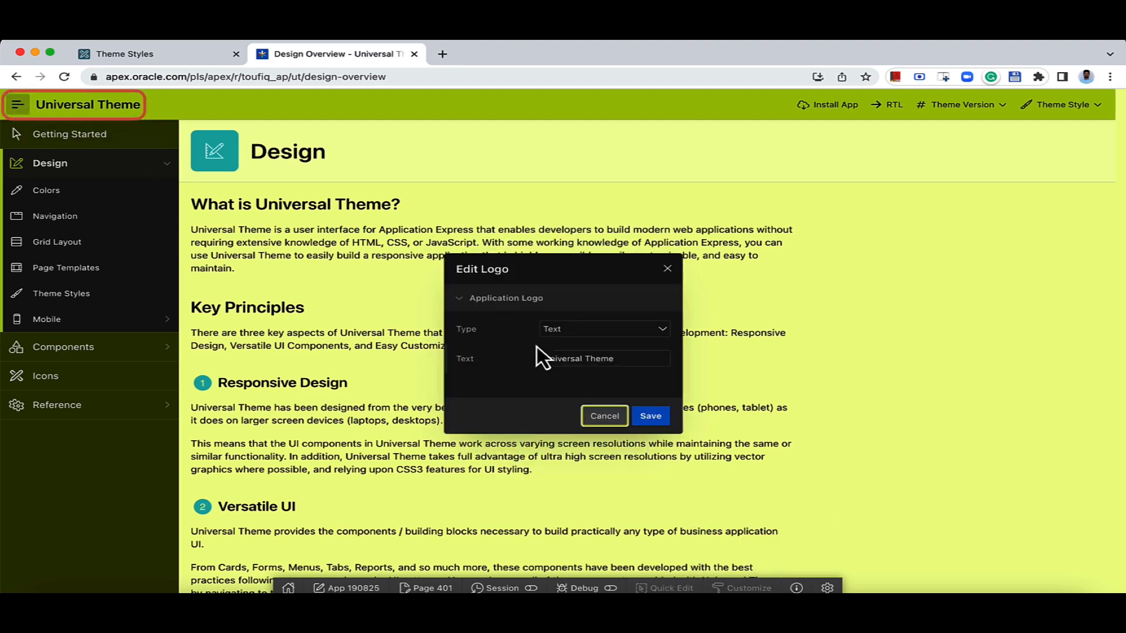
# Try APEX Professional as the application's text logo
pyautogui.moveTo(541, 359); pyautogui.dragTo(634, 359)
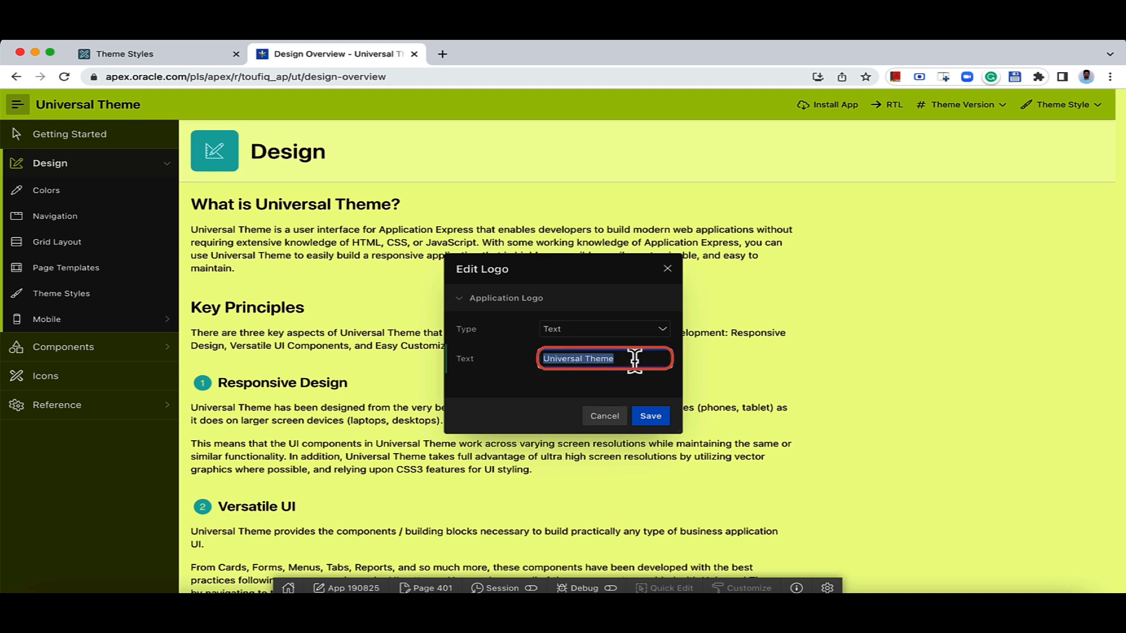
pyautogui.write('AP')
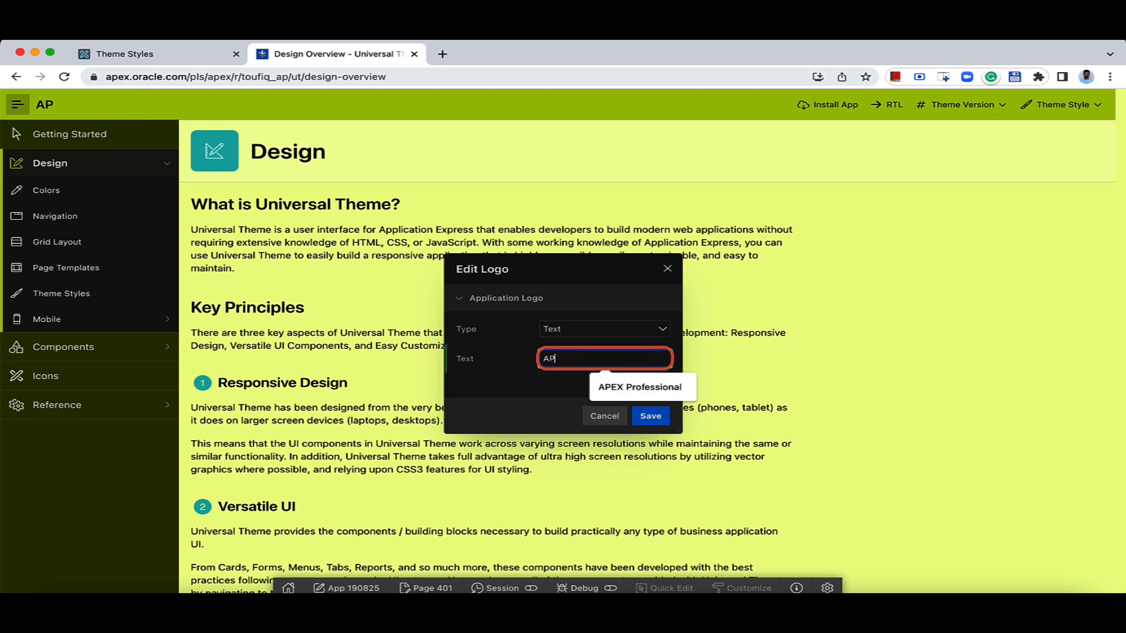
pyautogui.write('EX Professional')
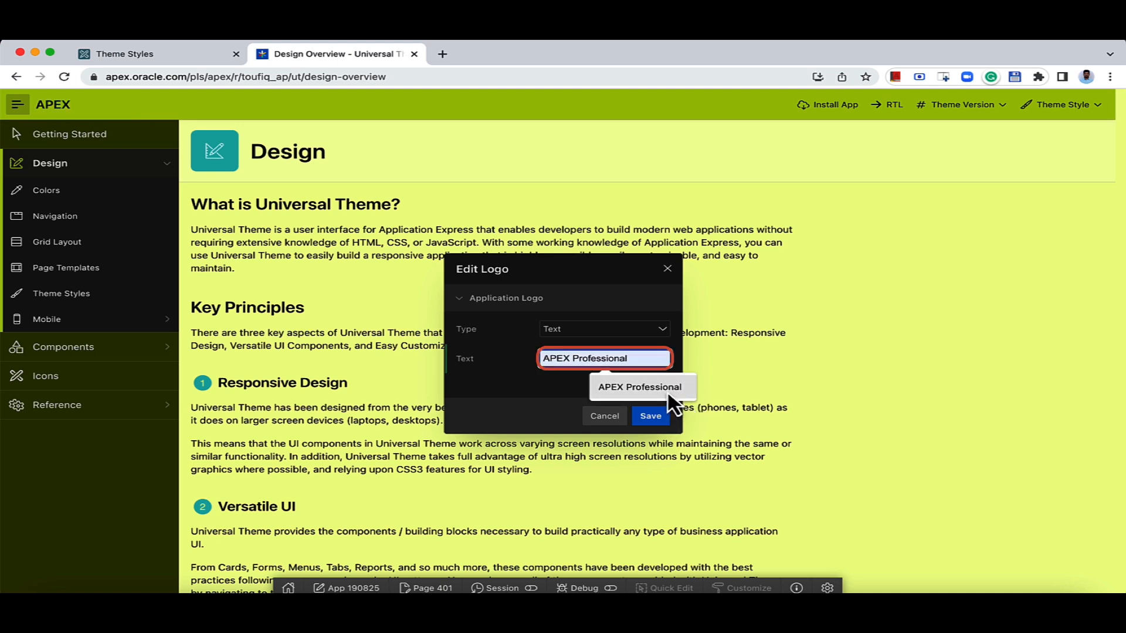
pyautogui.click(677, 388)
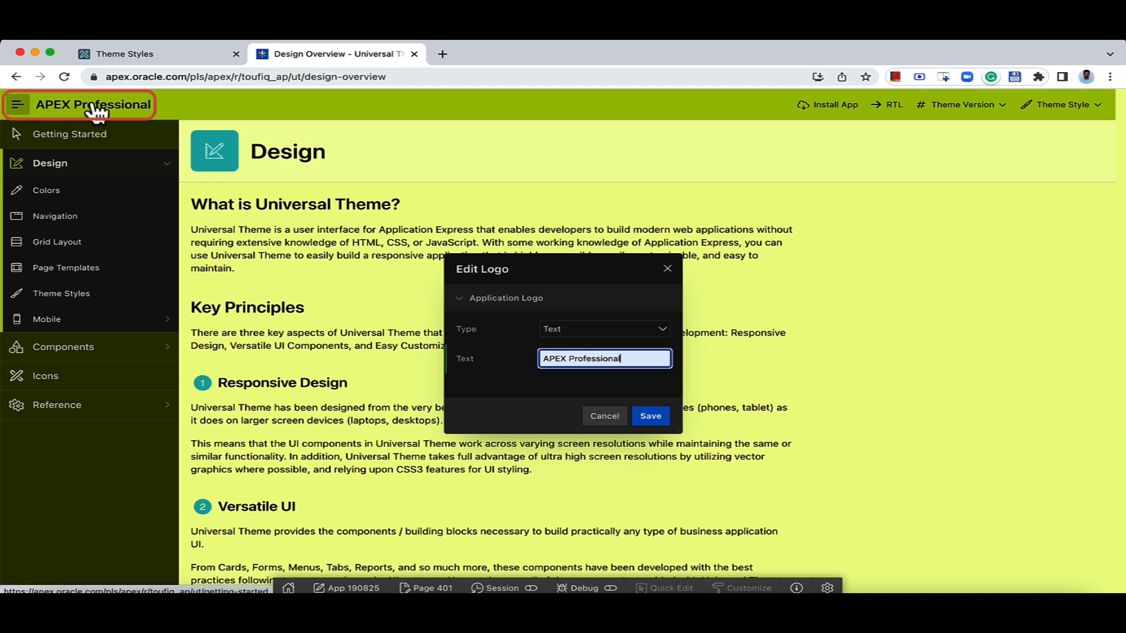
# Set the application logo type to Image using logo-no-background.png, save the logo and close its editor
pyautogui.click(566, 330)
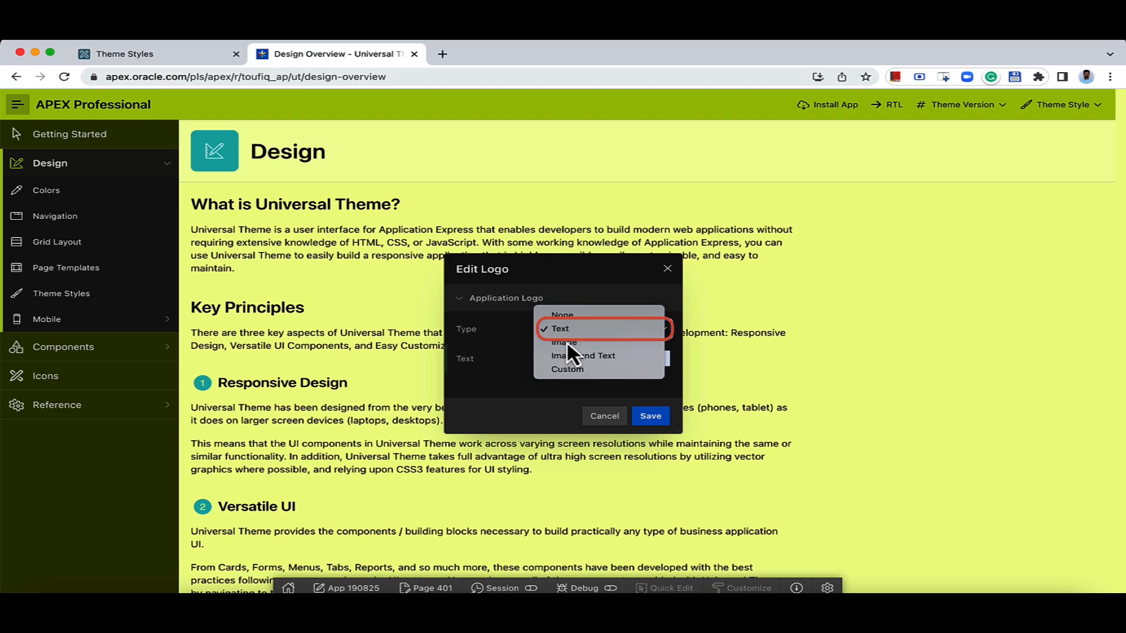
pyautogui.click(567, 340)
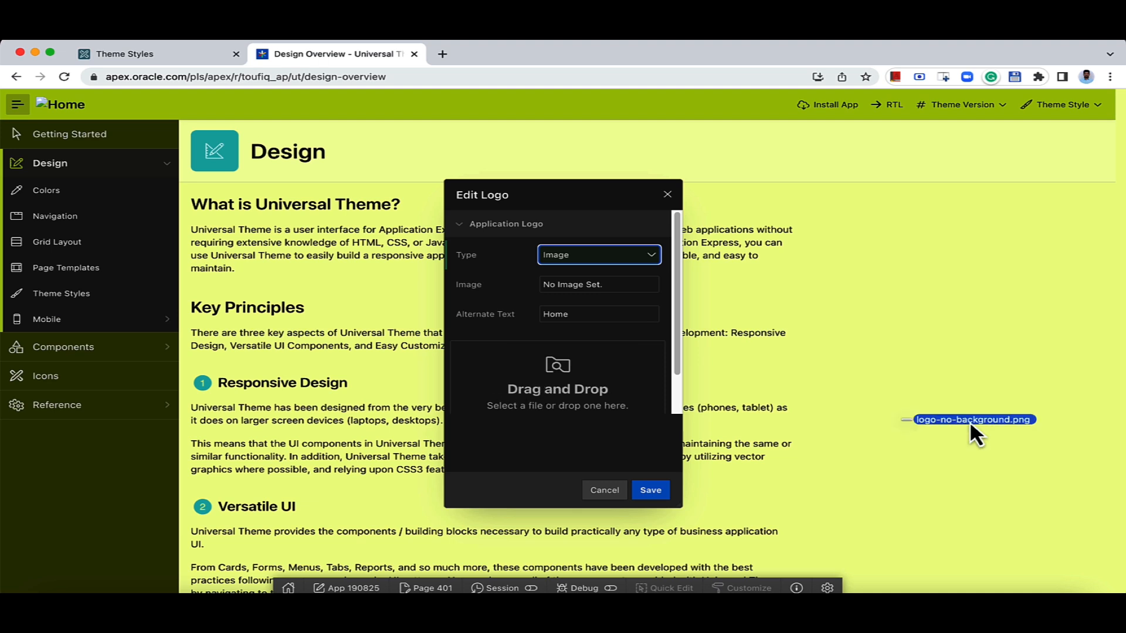
pyautogui.moveTo(970, 424); pyautogui.dragTo(584, 360)
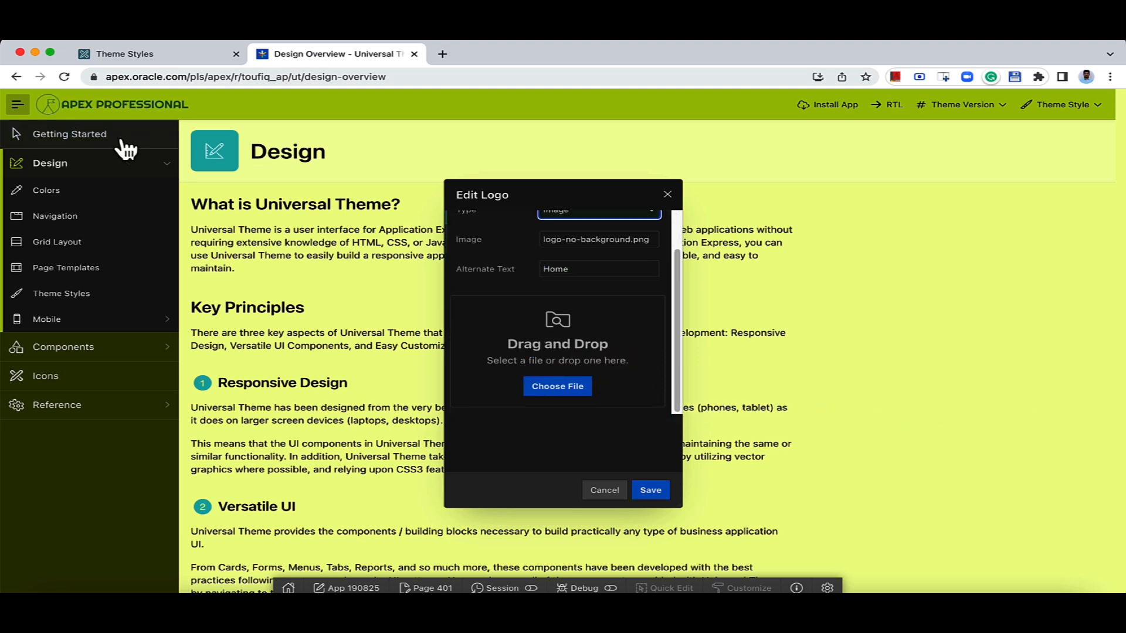
pyautogui.click(652, 494)
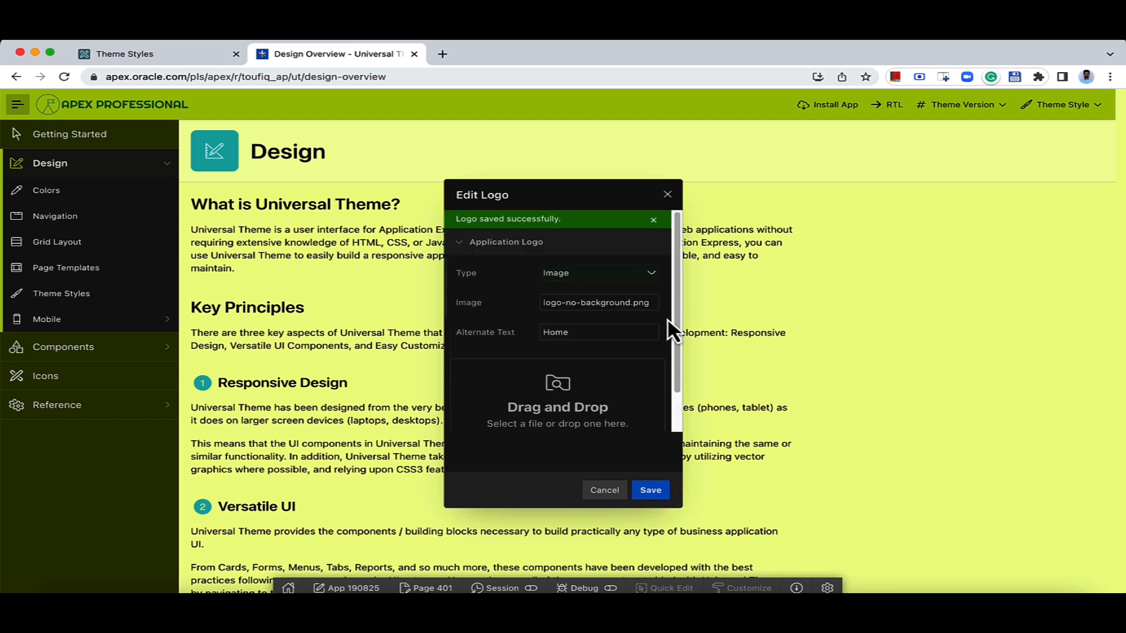
pyautogui.click(667, 196)
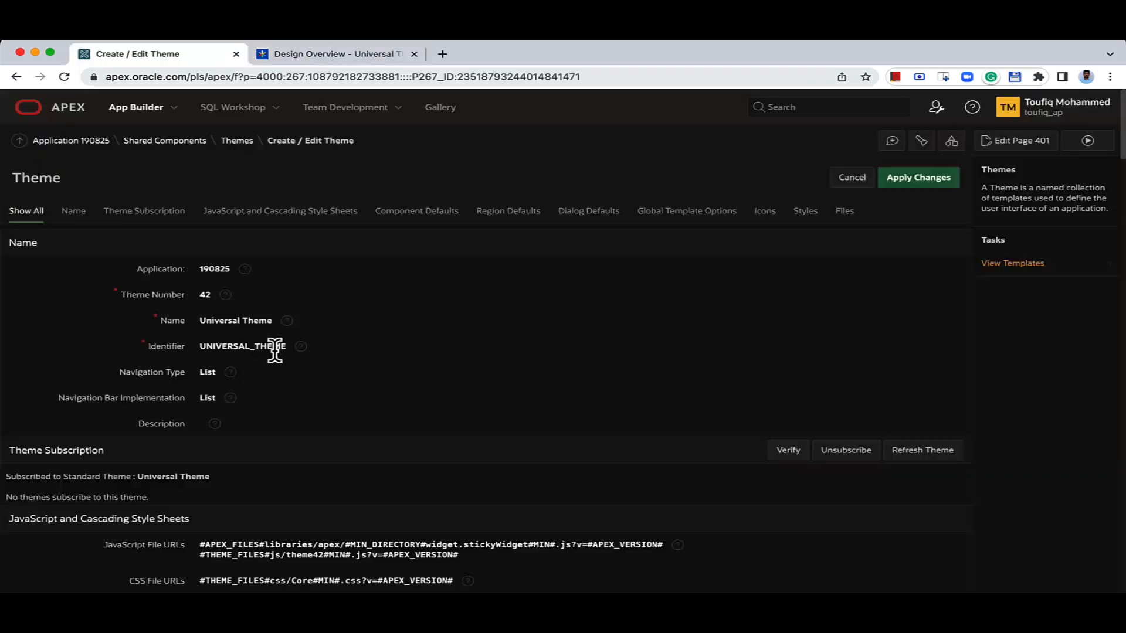
# Open the My Brand Theme style from the Universal Theme's styles in App Builder
pyautogui.scroll(-10, 336, 392)
pyautogui.scroll(-15, 336, 392)
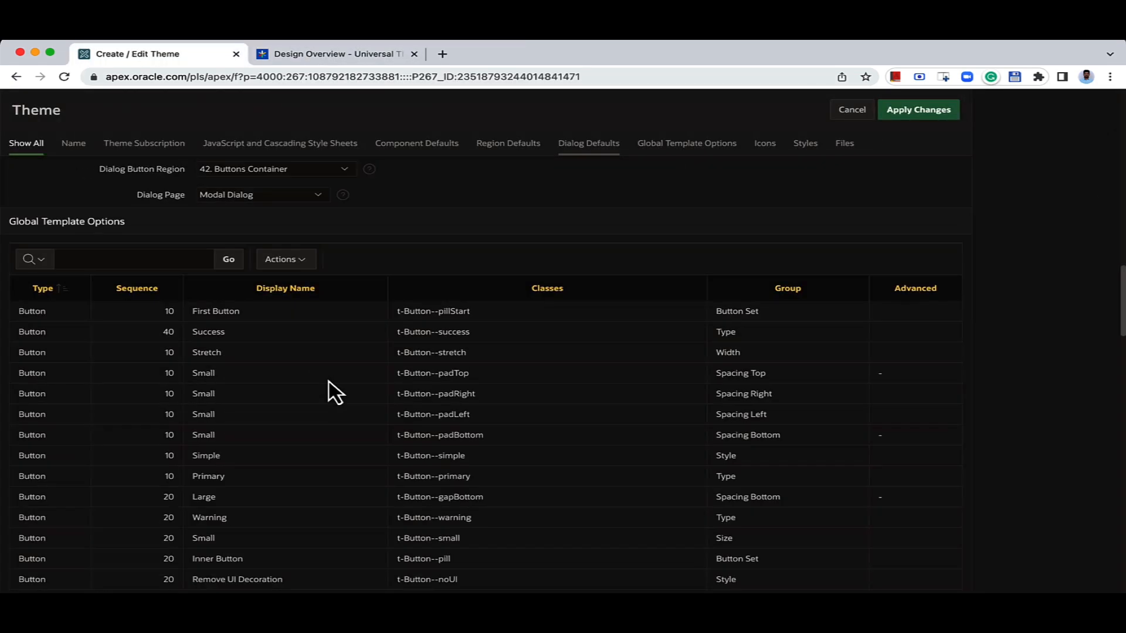
pyautogui.scroll(-6, 336, 392)
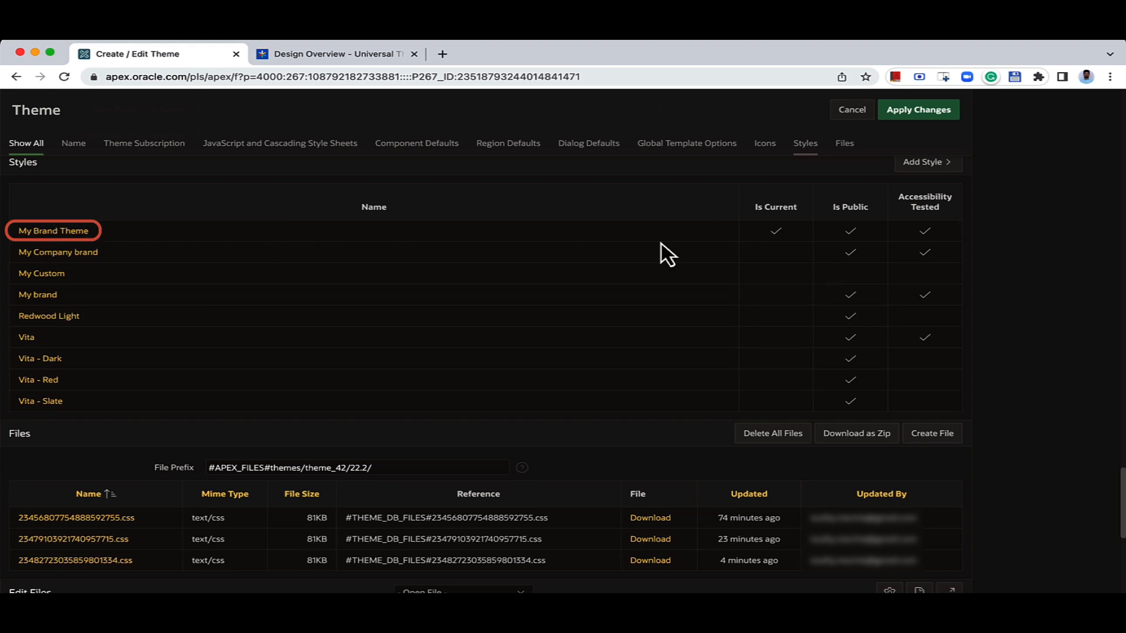
pyautogui.click(50, 233)
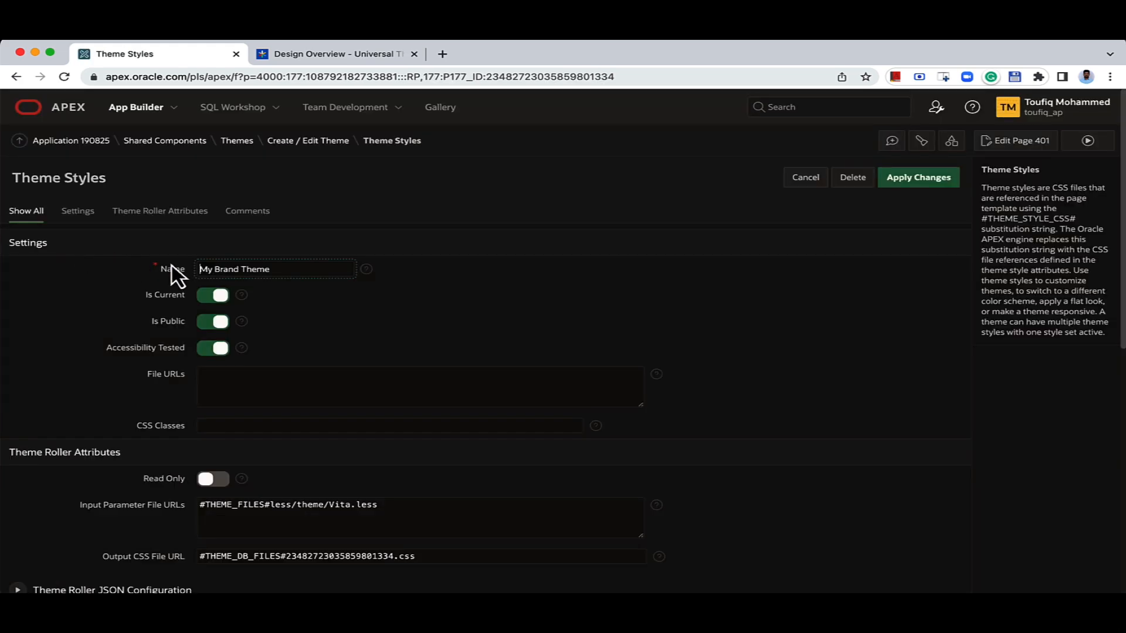
# Examine My Brand Theme's Theme Roller JSON configuration, output CSS file URL and input parameter file URLs
pyautogui.scroll(-3, 273, 291)
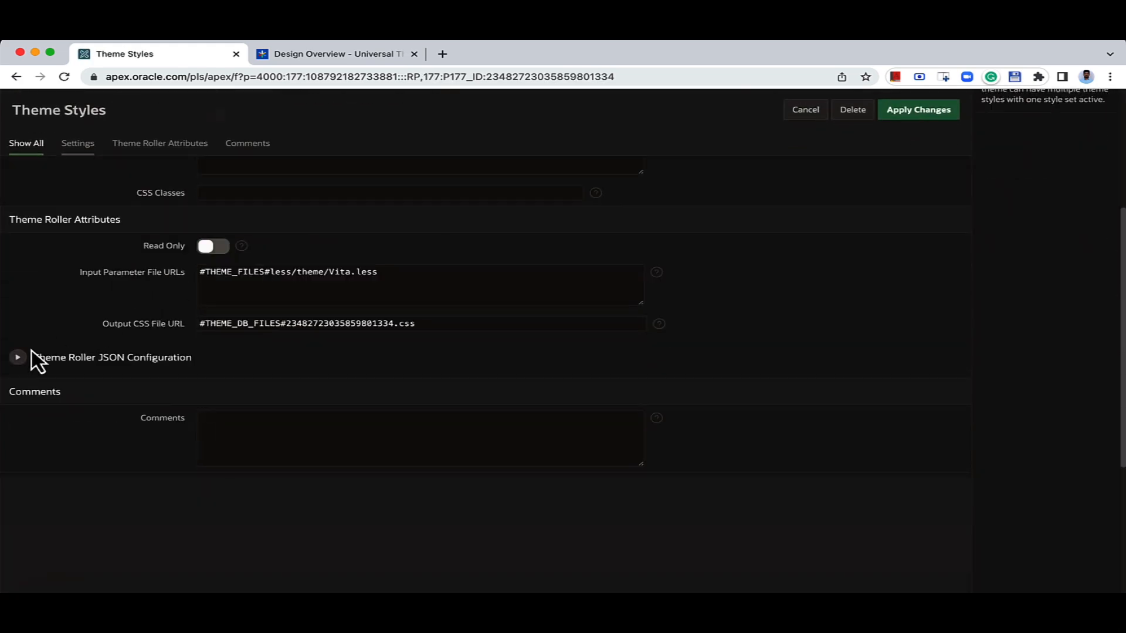
pyautogui.click(13, 365)
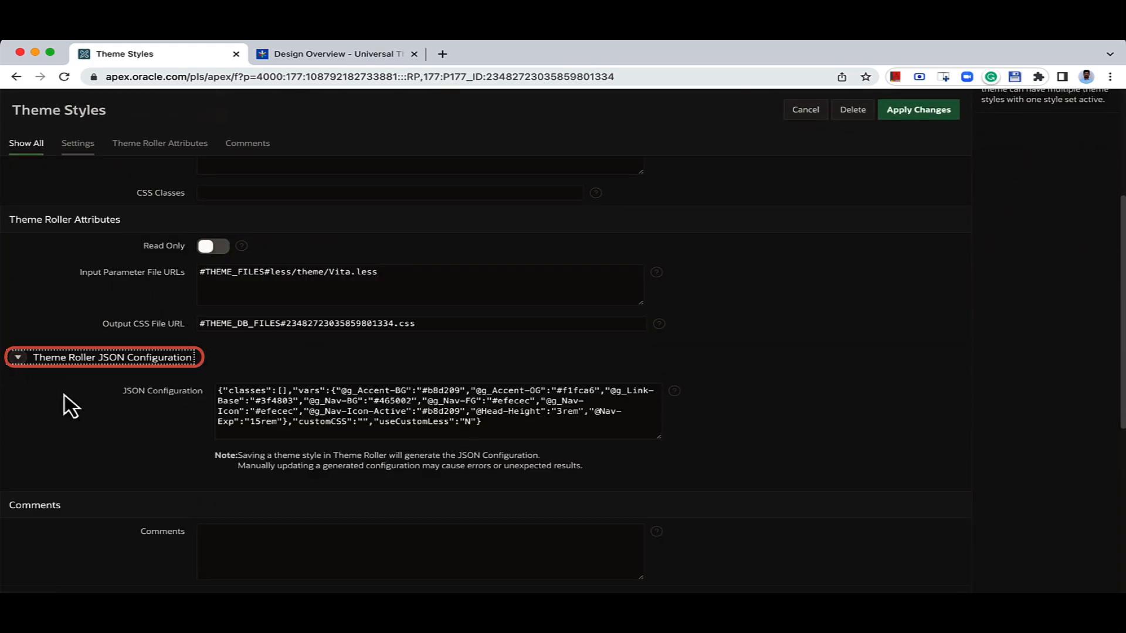
pyautogui.moveTo(504, 421); pyautogui.dragTo(221, 386)
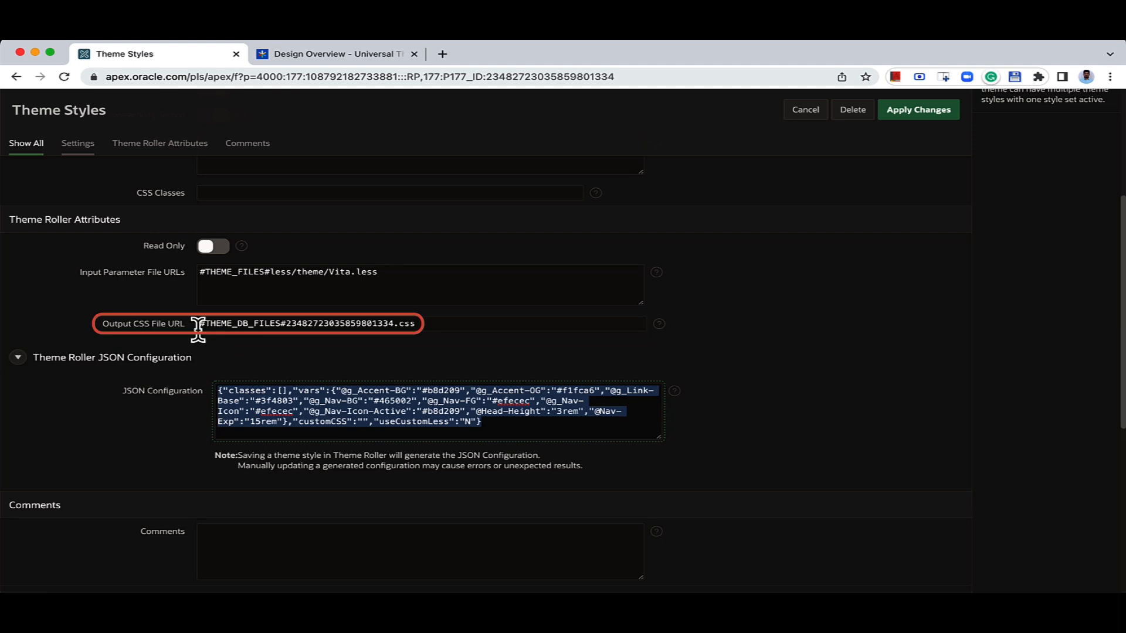
pyautogui.moveTo(199, 323); pyautogui.dragTo(422, 325)
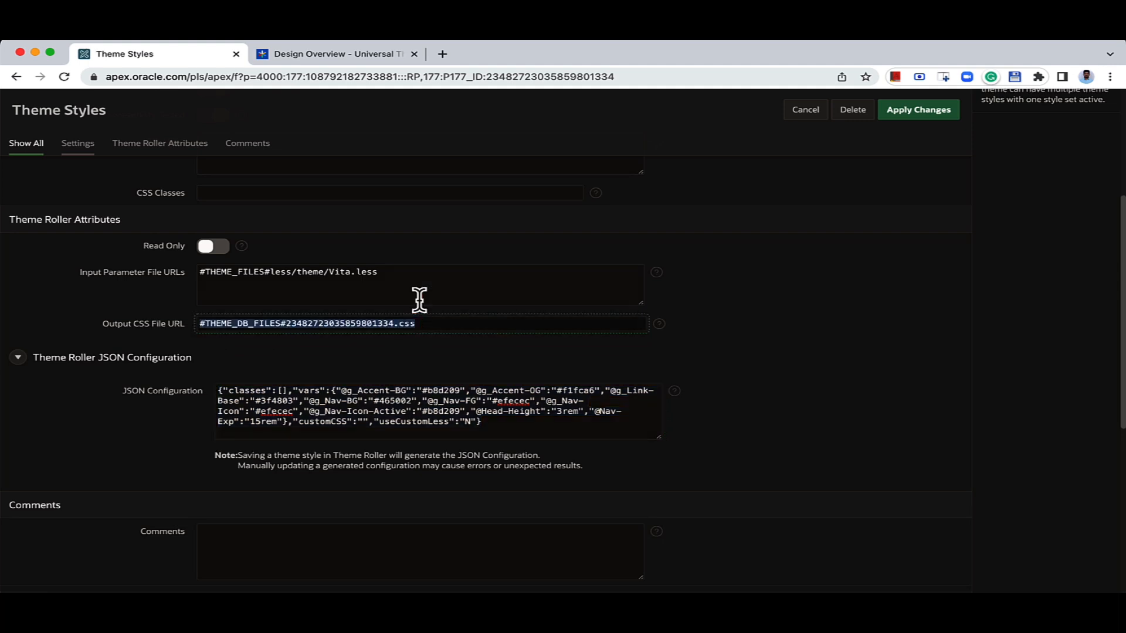
pyautogui.moveTo(405, 274); pyautogui.dragTo(199, 273)
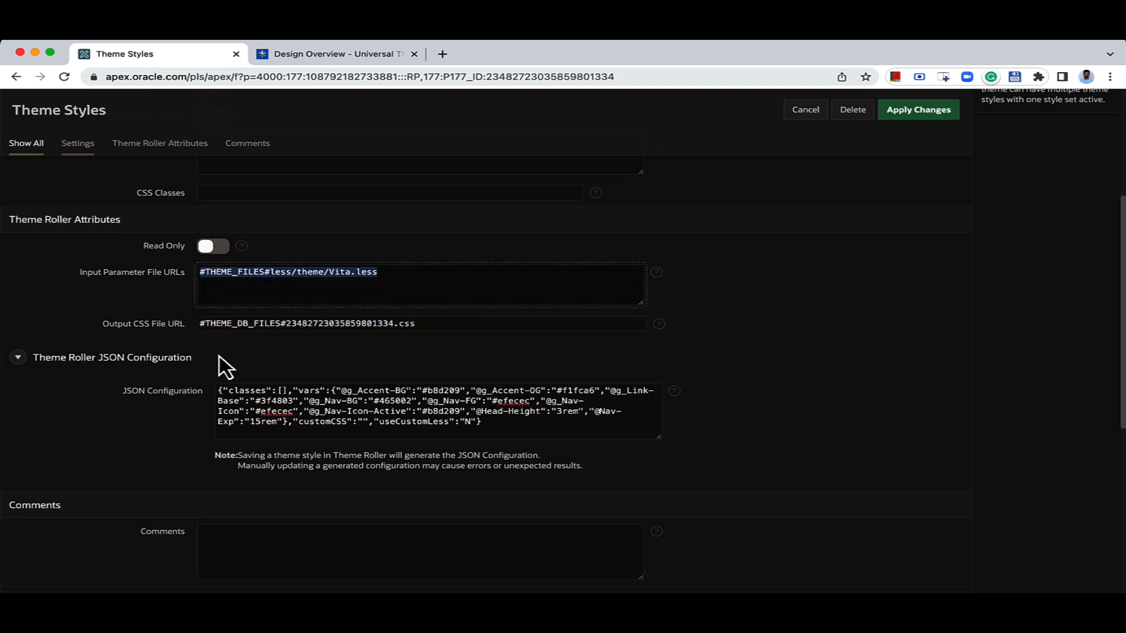
pyautogui.scroll(1, 259, 357)
pyautogui.scroll(4, 259, 356)
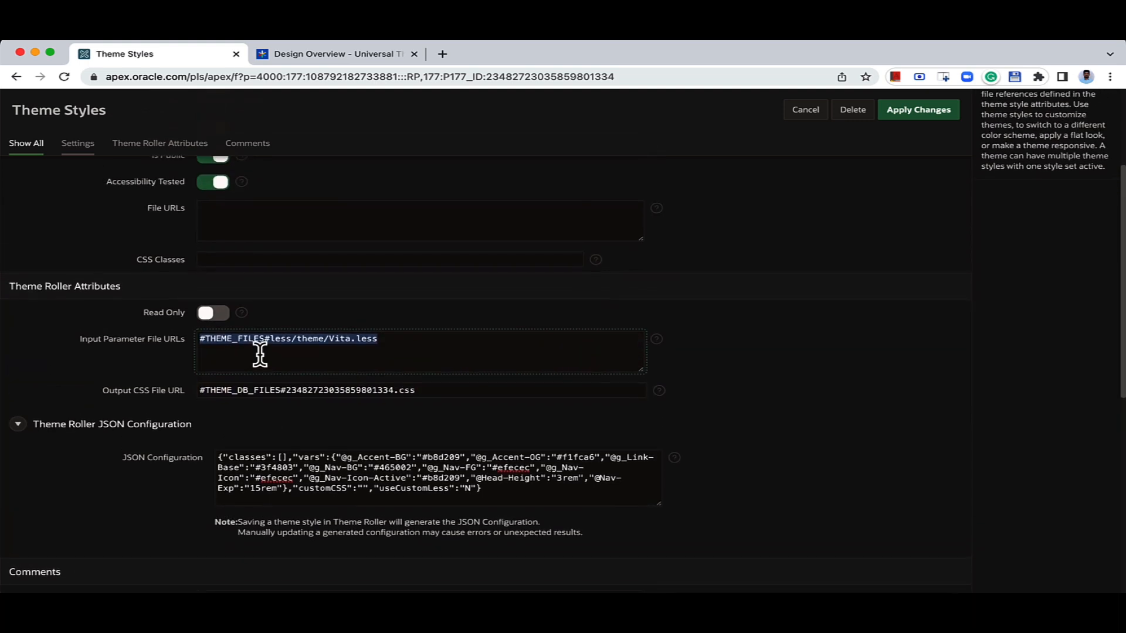
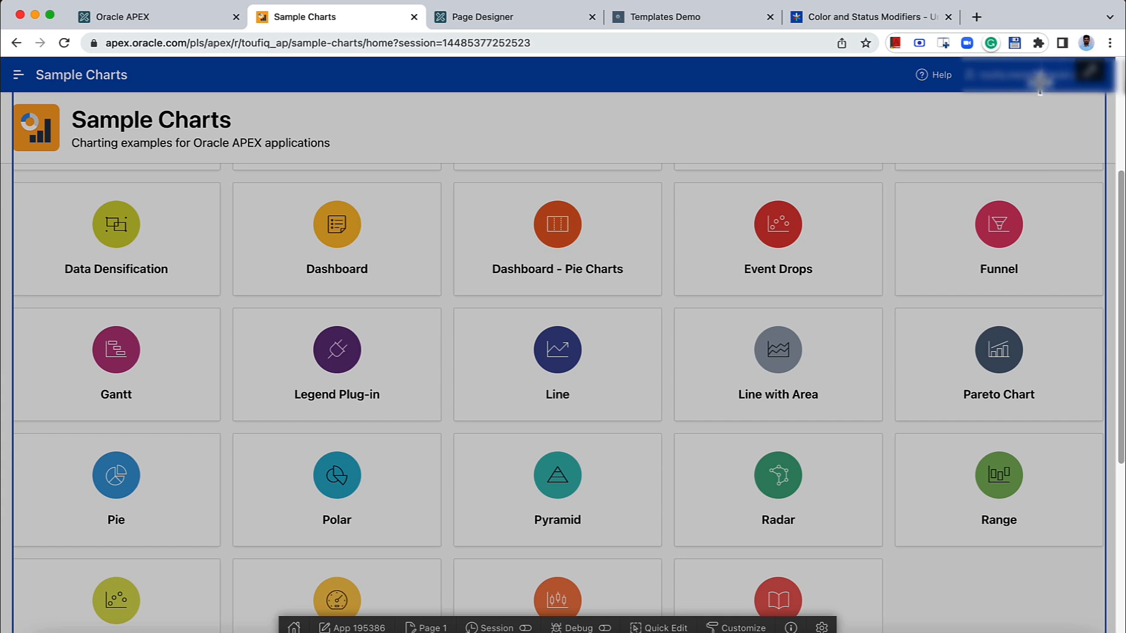
# Try the 4, 3 and 2 Columns layouts in the Sample Charts card list's live template options, return to 5 Columns and close without saving
pyautogui.click(1089, 73)
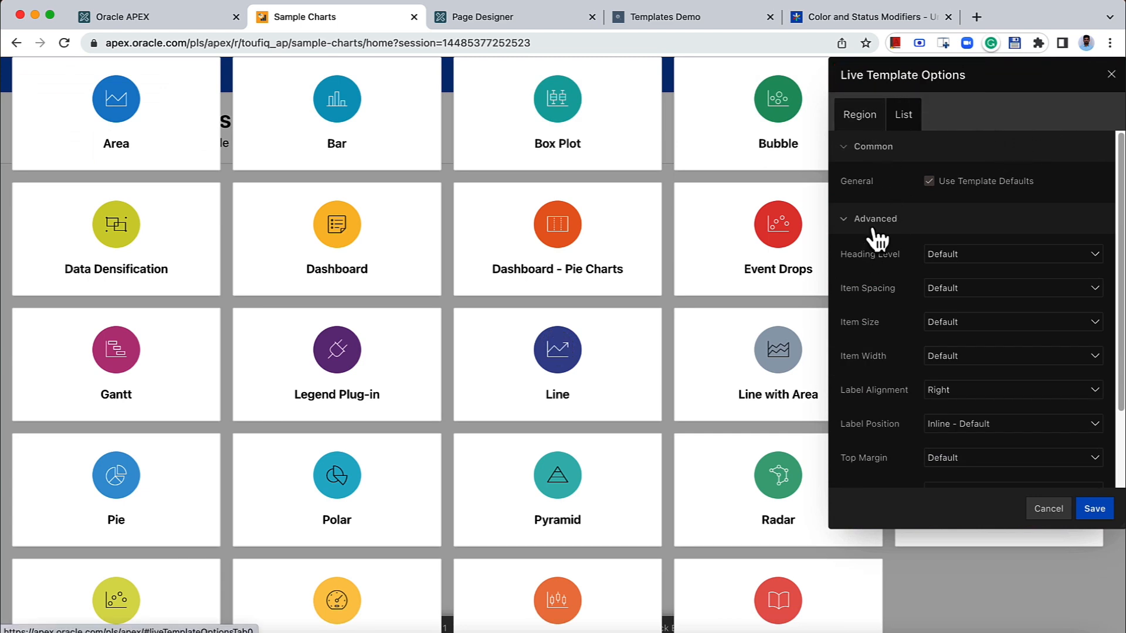
pyautogui.click(903, 120)
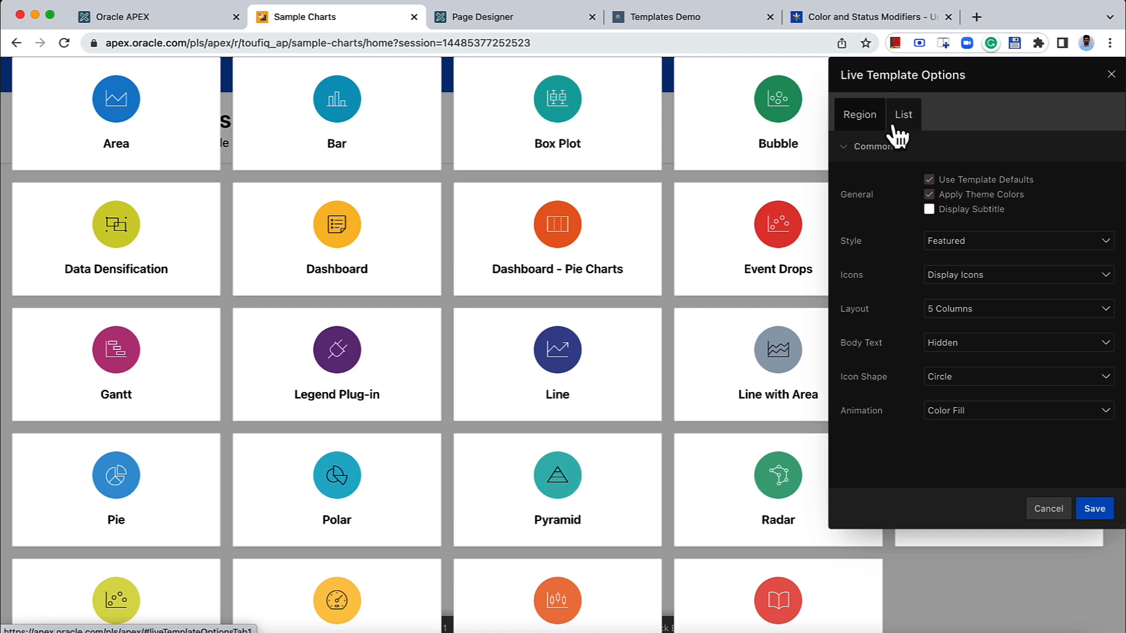
pyautogui.click(946, 309)
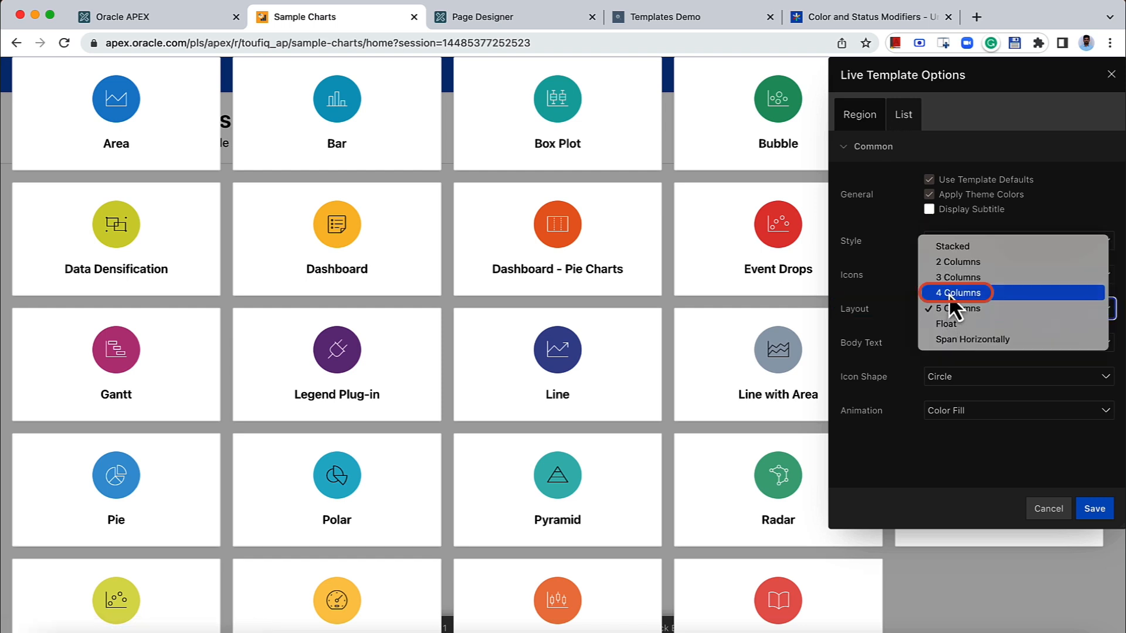
pyautogui.click(951, 297)
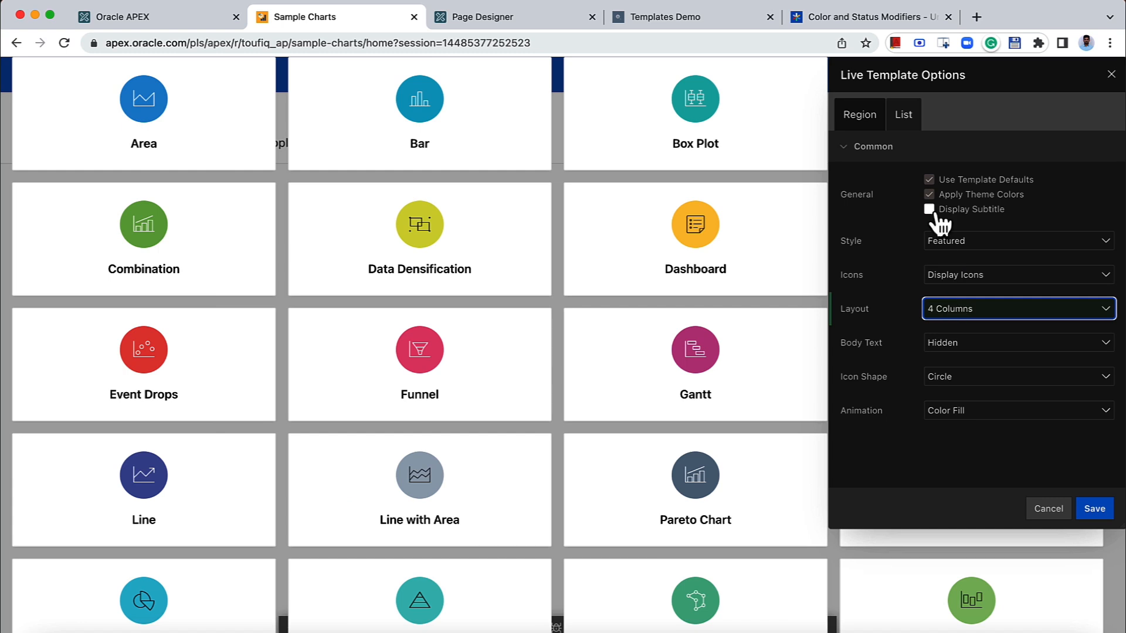
pyautogui.click(965, 314)
pyautogui.click(959, 291)
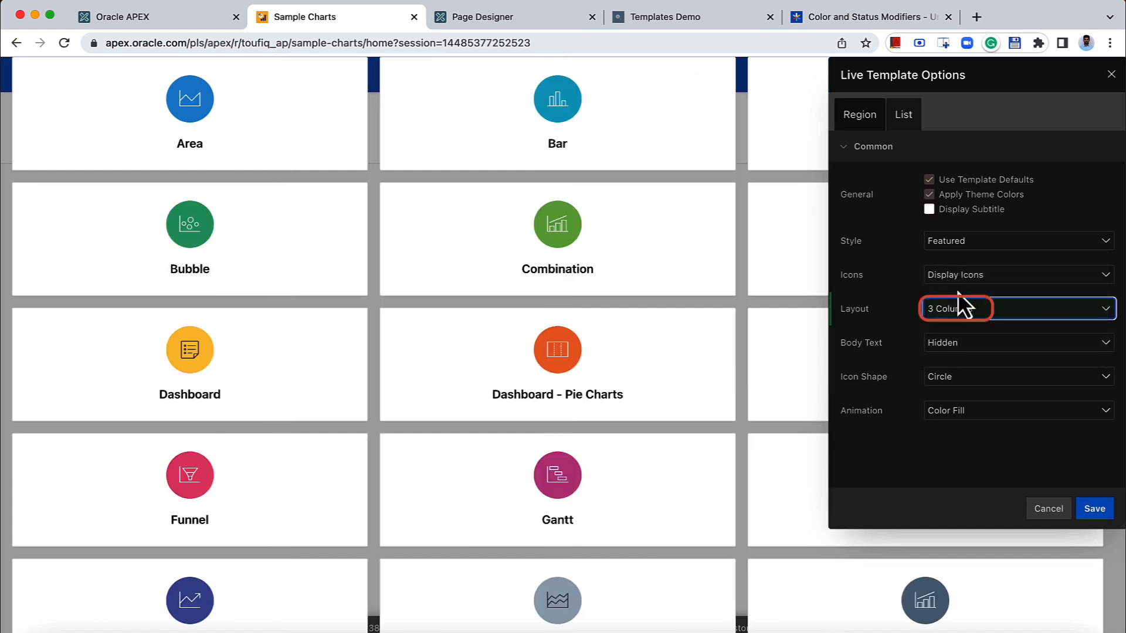
pyautogui.moveTo(958, 78); pyautogui.dragTo(581, 221)
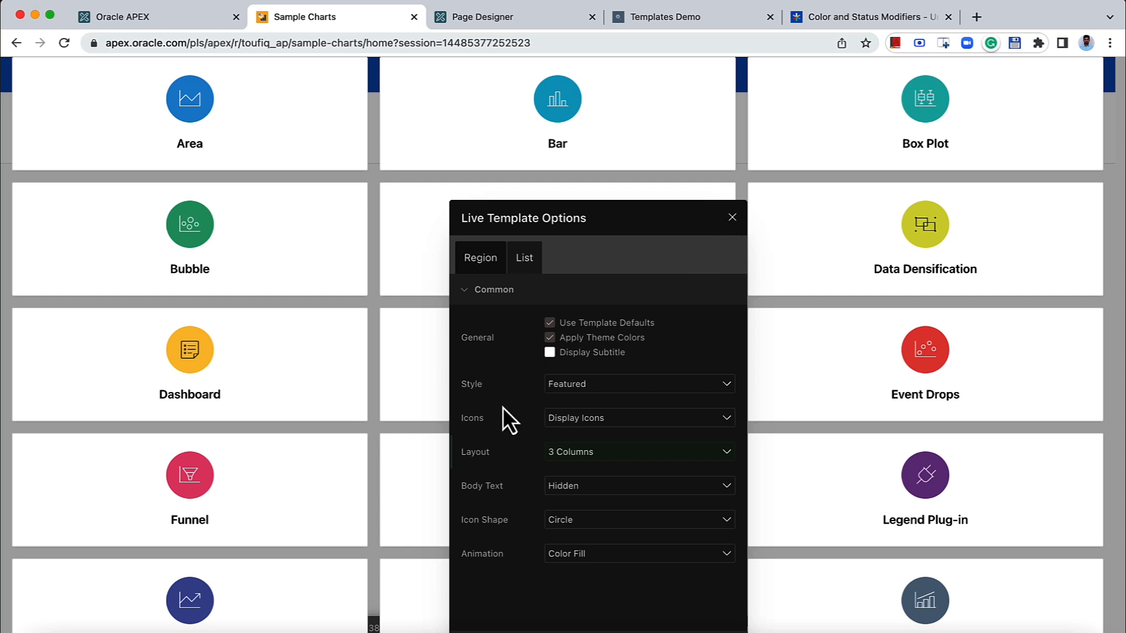
pyautogui.click(571, 454)
pyautogui.click(577, 441)
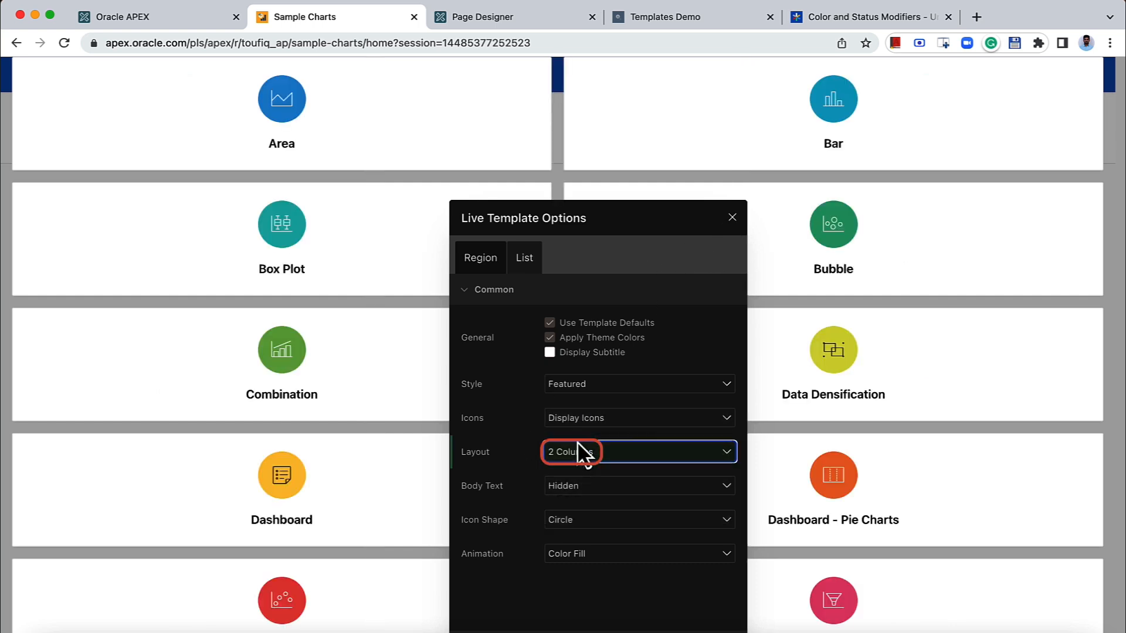
pyautogui.click(582, 456)
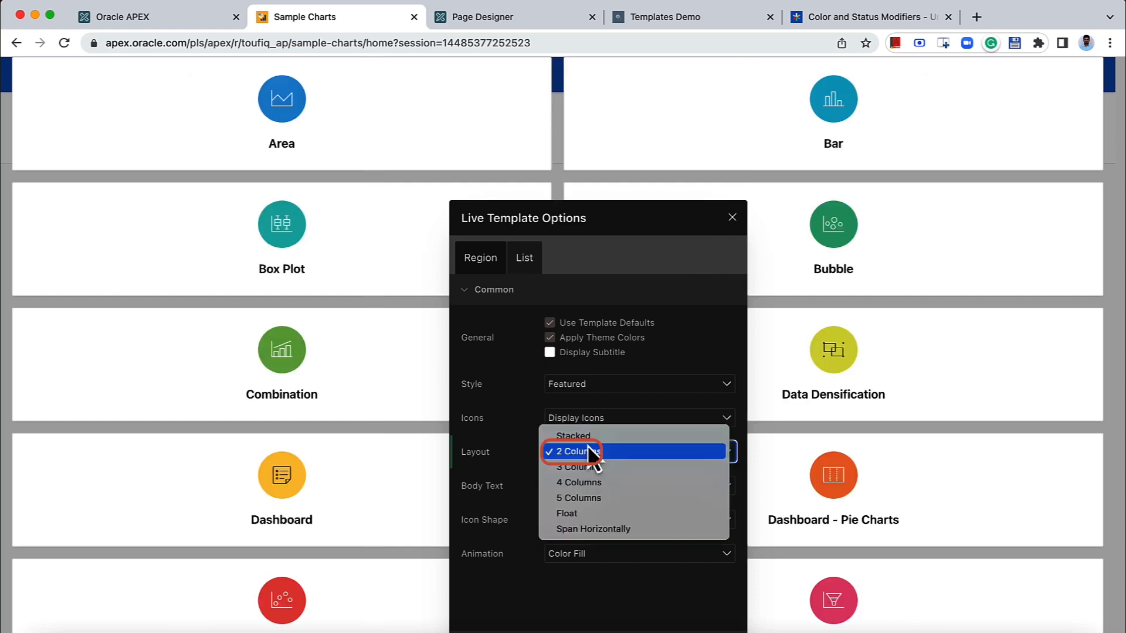
pyautogui.click(593, 499)
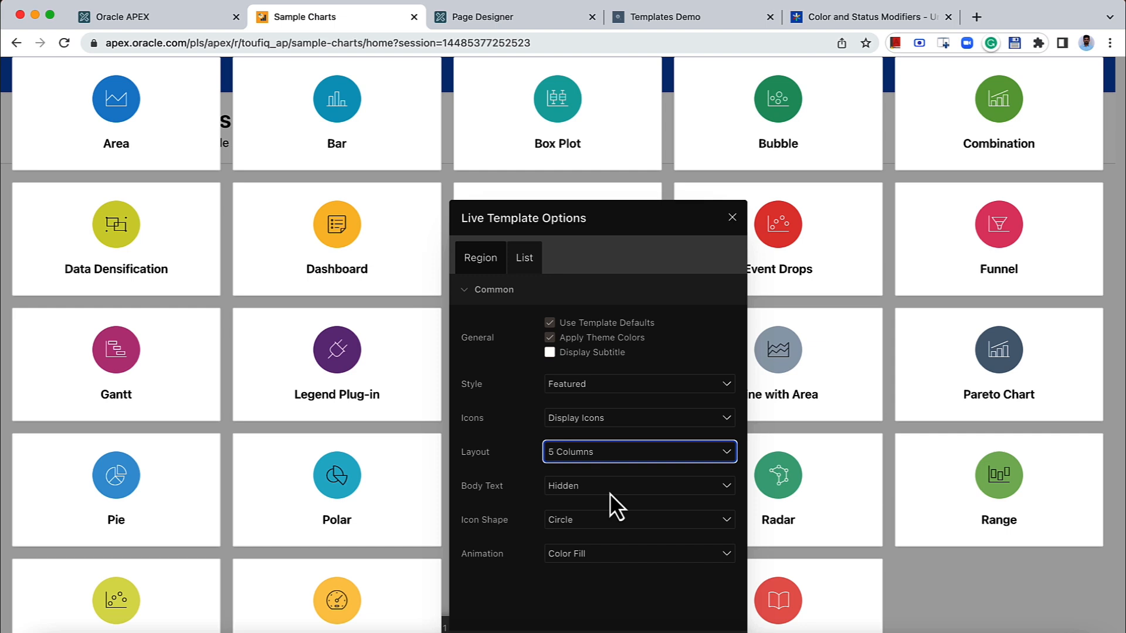
pyautogui.click(731, 217)
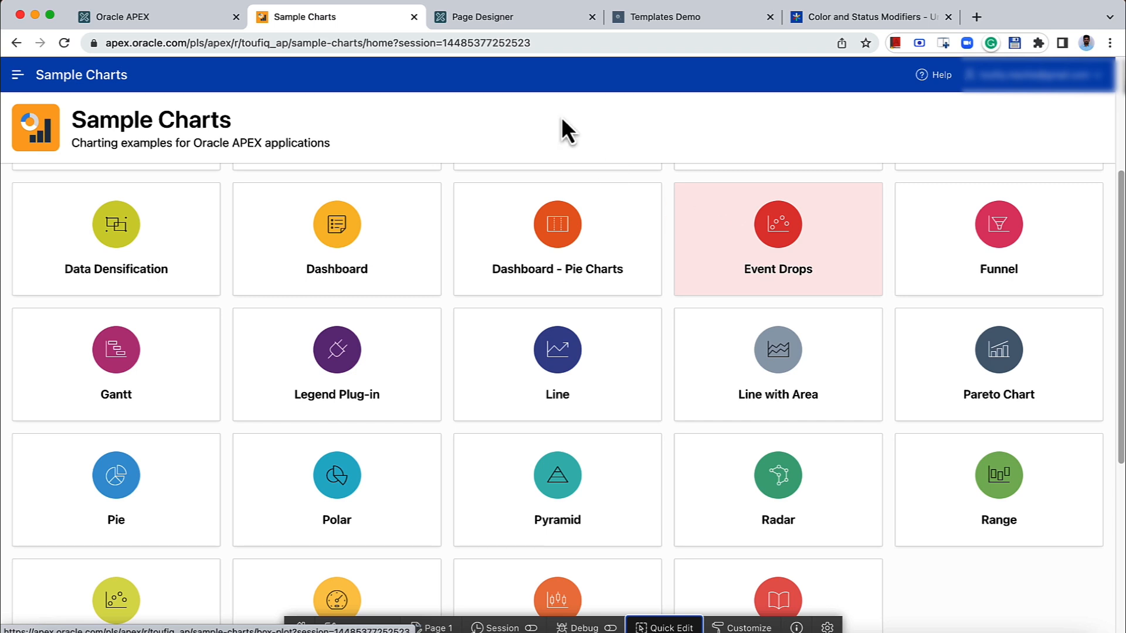
# Copy the Standard region template from the application's templates, naming the copy "Standard - Custom" with the identifier STANDARD_CUSTOM
pyautogui.click(403, 457)
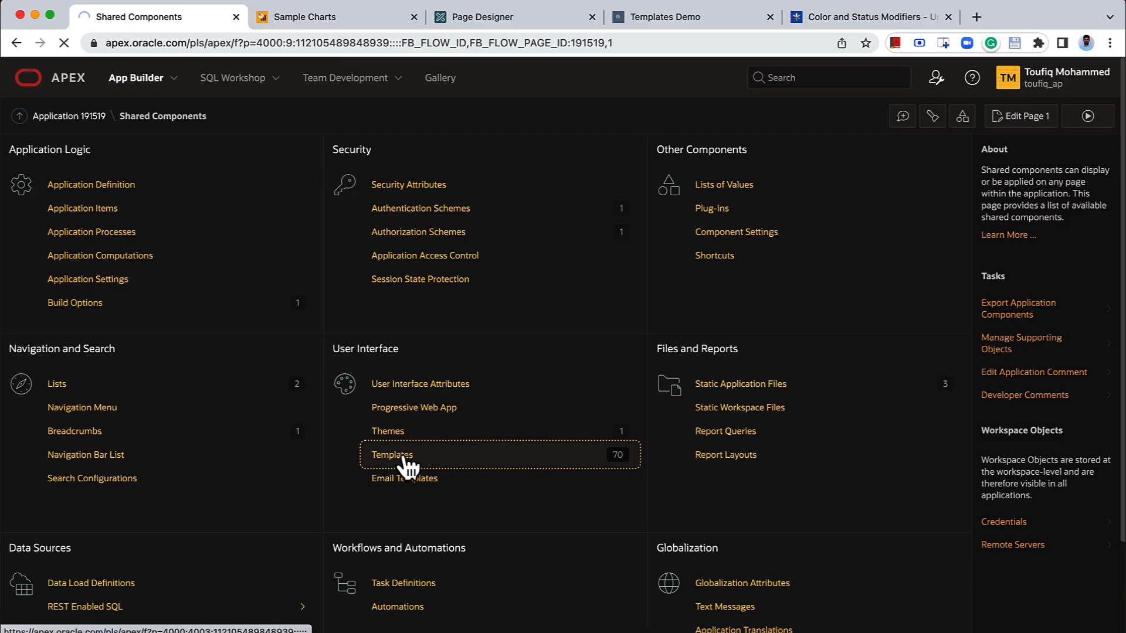
pyautogui.scroll(-5, 403, 459)
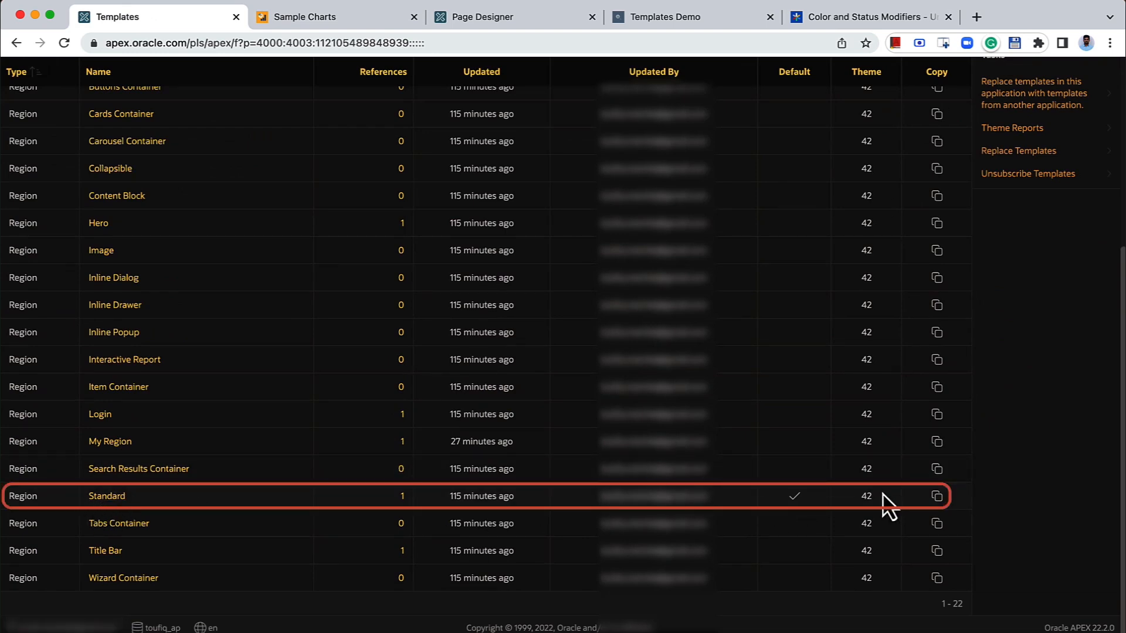
pyautogui.click(937, 499)
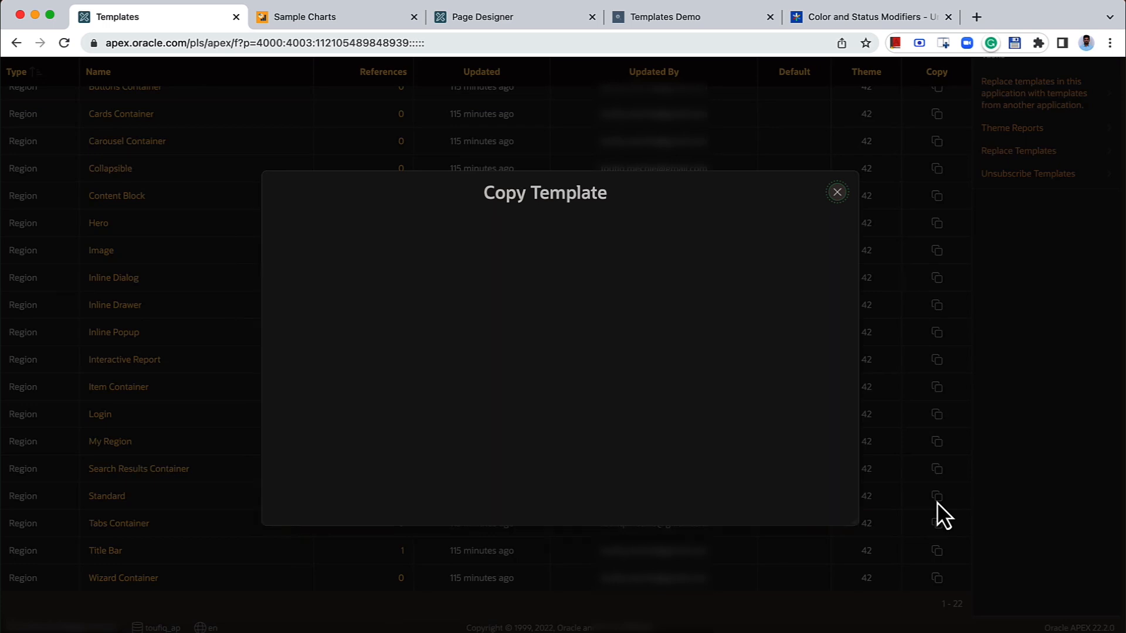
pyautogui.write('St')
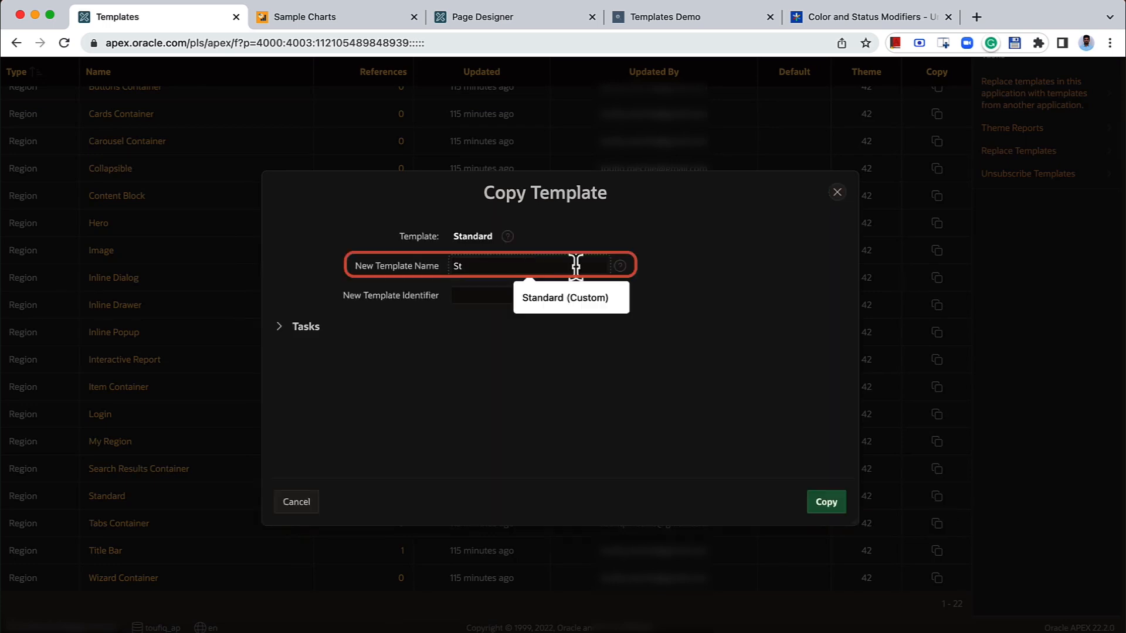
pyautogui.write('andard - Custom')
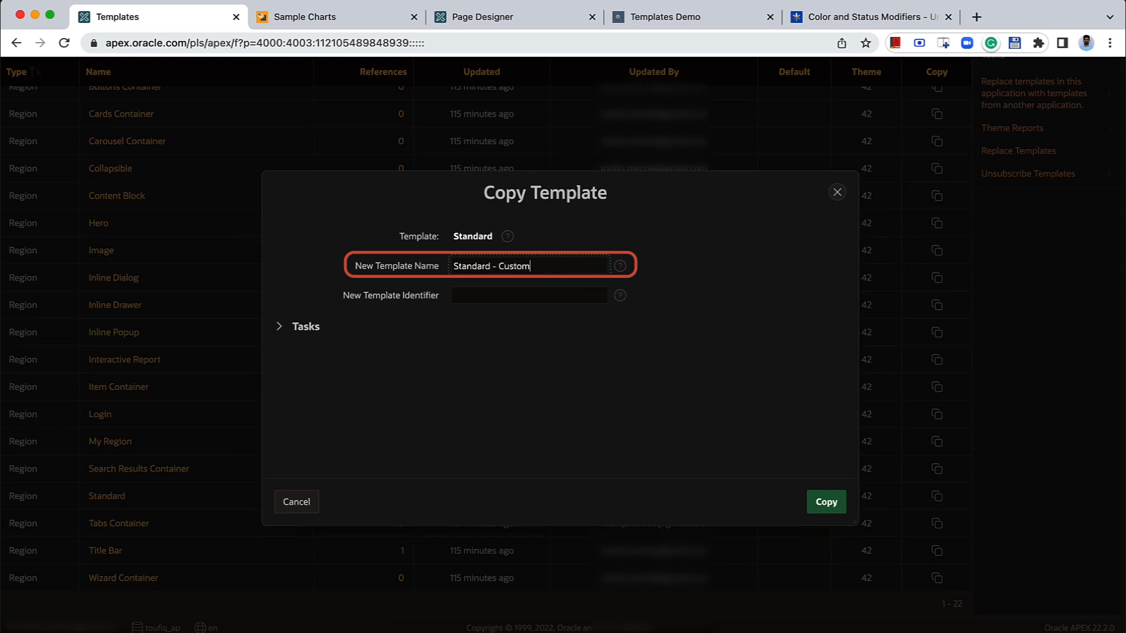
pyautogui.click(541, 296)
pyautogui.click(514, 296)
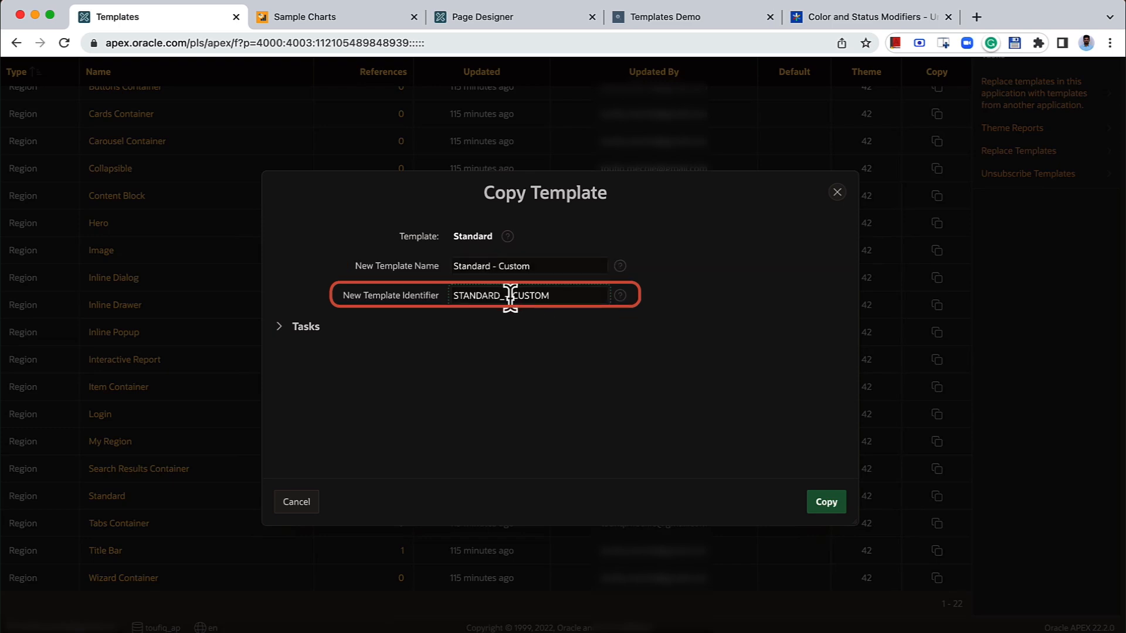
pyautogui.press('BackSpace')
pyautogui.press('BackSpace')
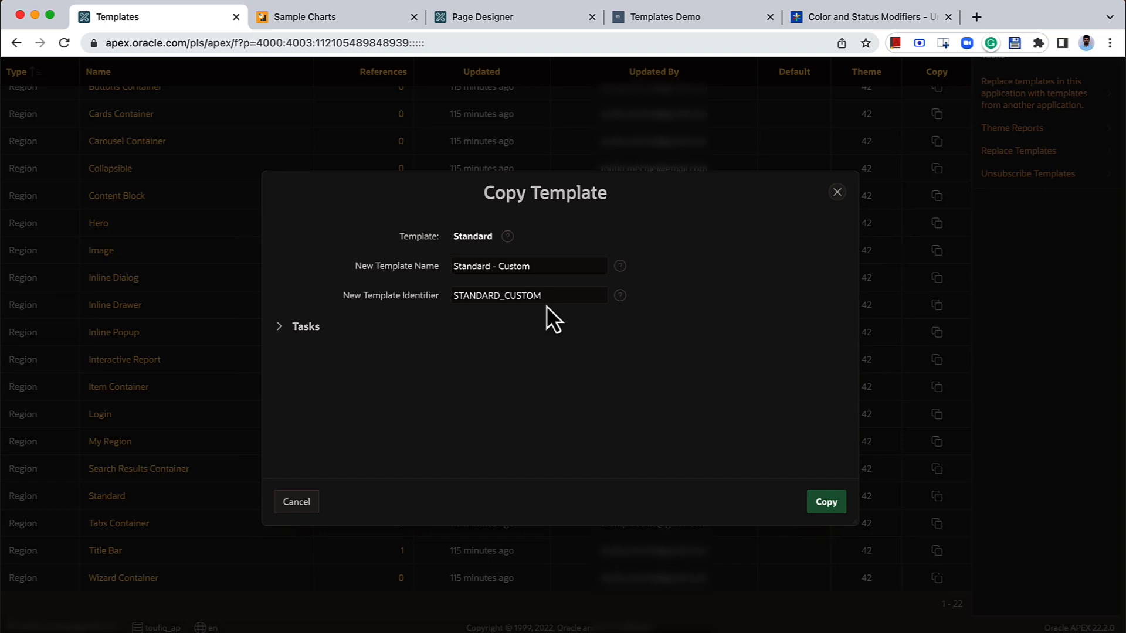
pyautogui.click(826, 505)
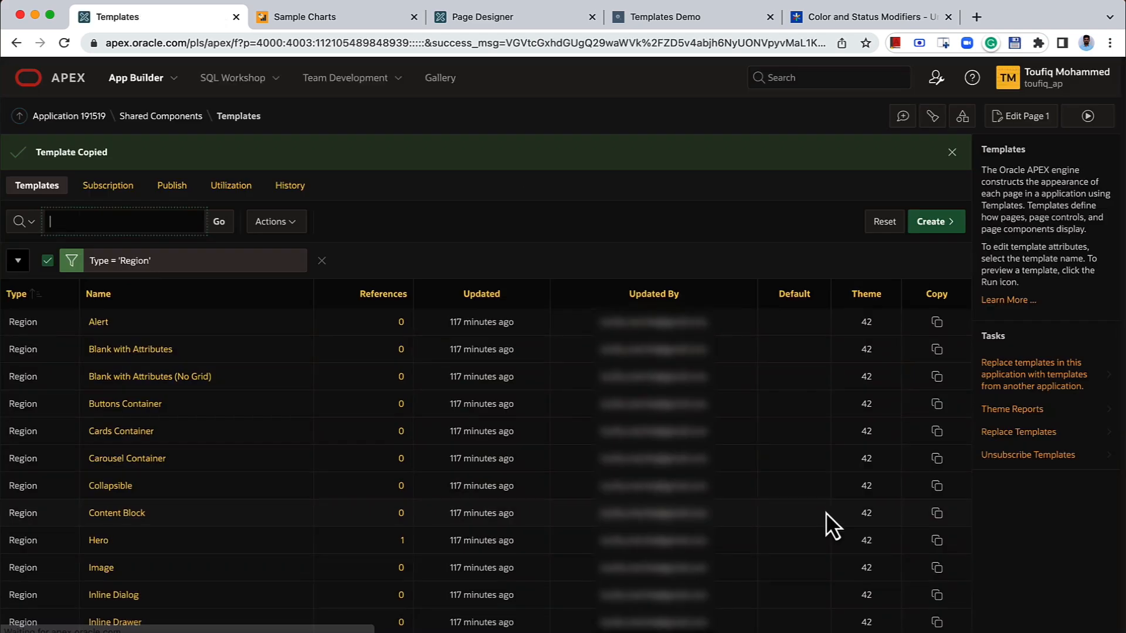
# Open the Standard - Custom region template for editing and review its preset and default template options
pyautogui.scroll(-6, 459, 424)
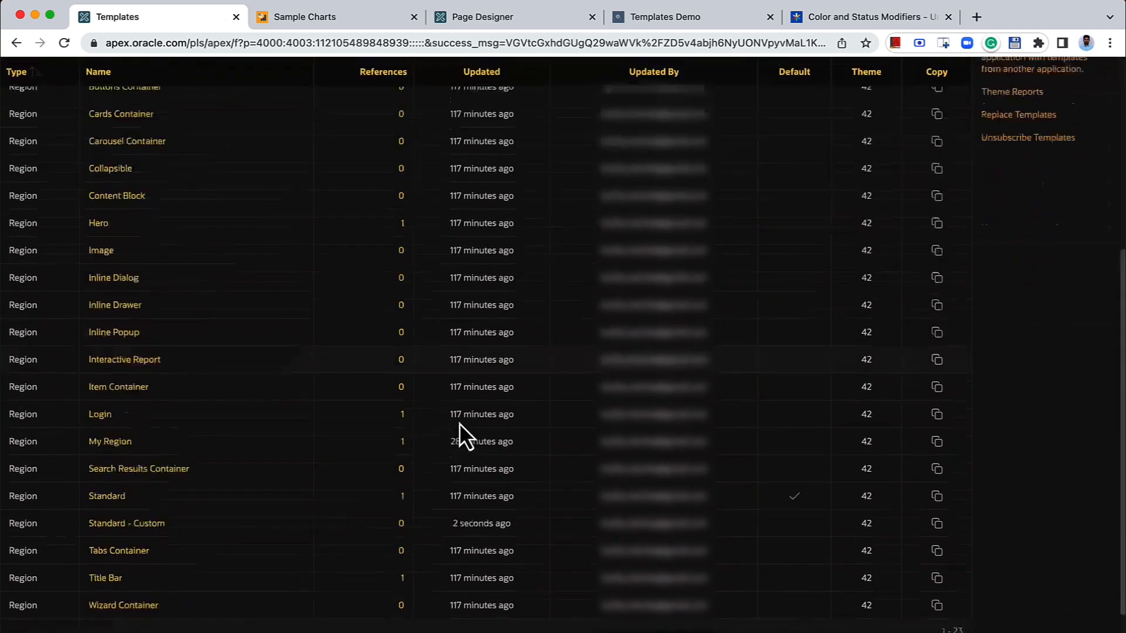
pyautogui.scroll(6, 285, 417)
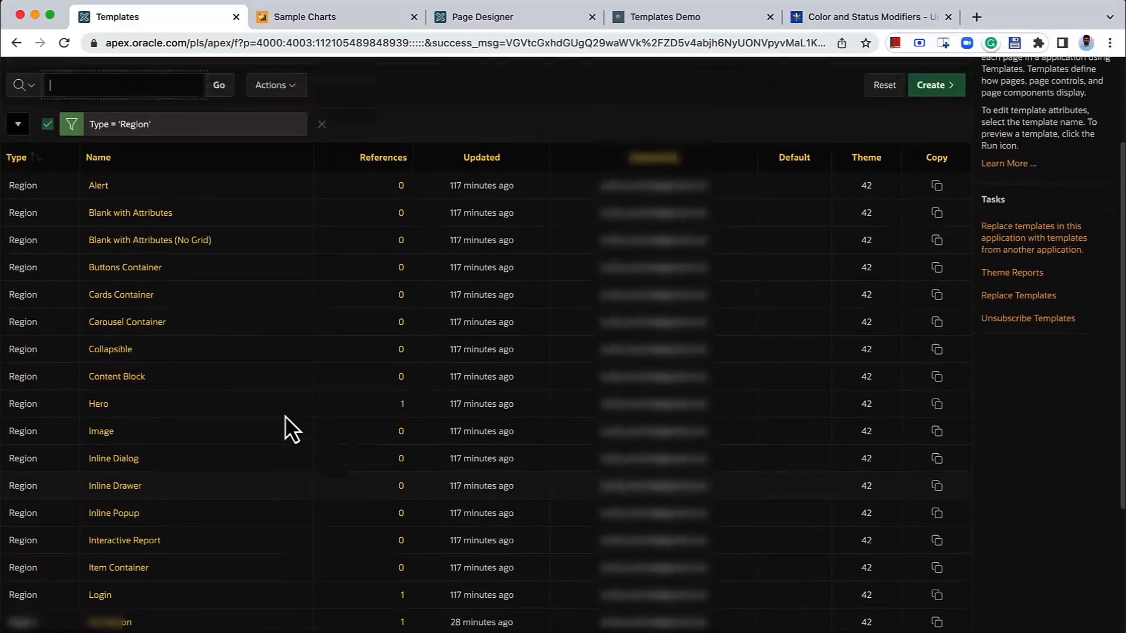
pyautogui.scroll(-5, 285, 417)
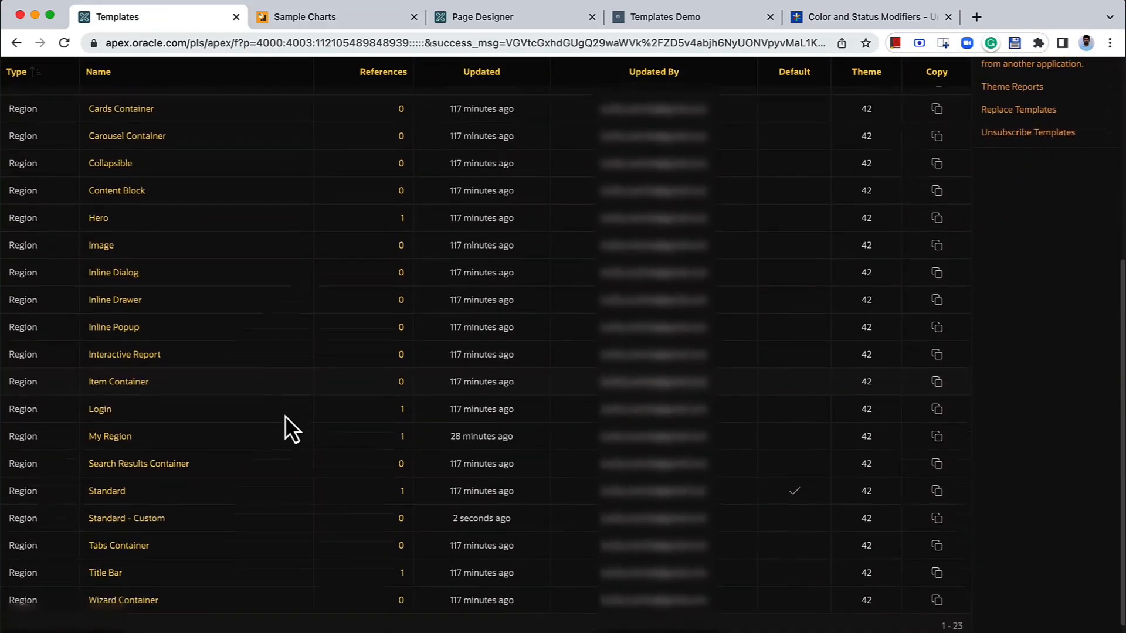
pyautogui.click(145, 500)
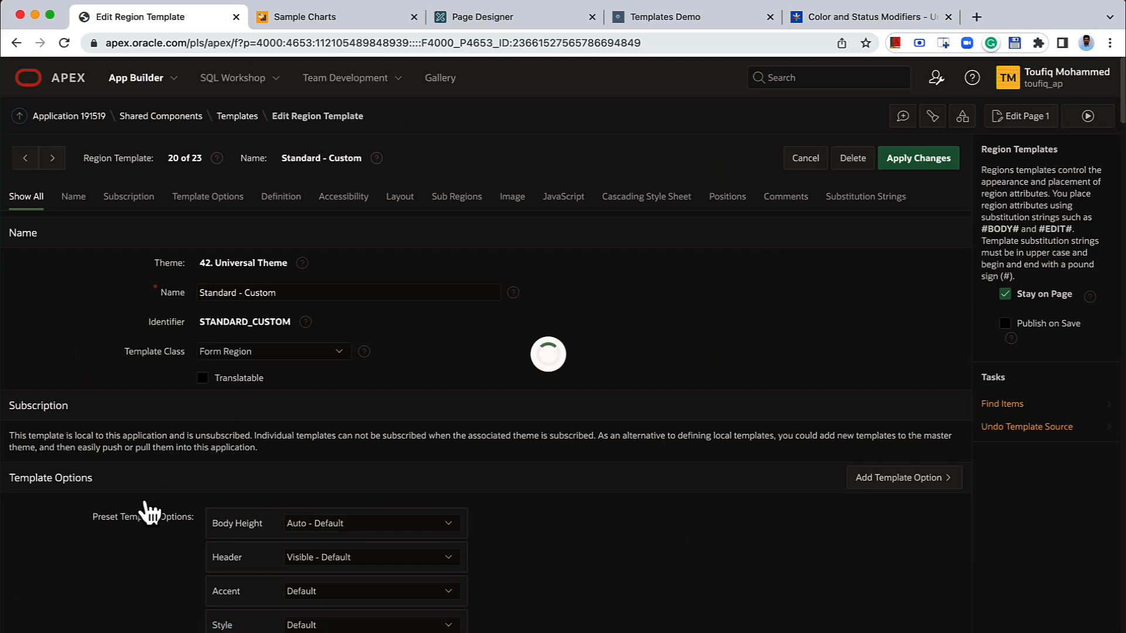
pyautogui.scroll(-6, 311, 483)
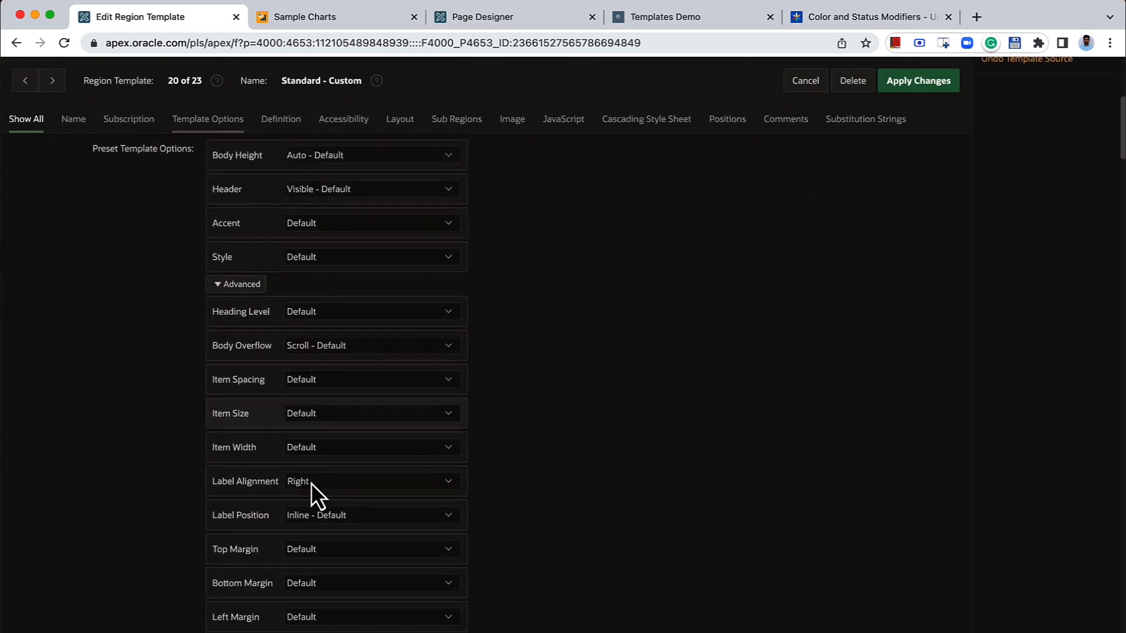
pyautogui.scroll(2, 310, 483)
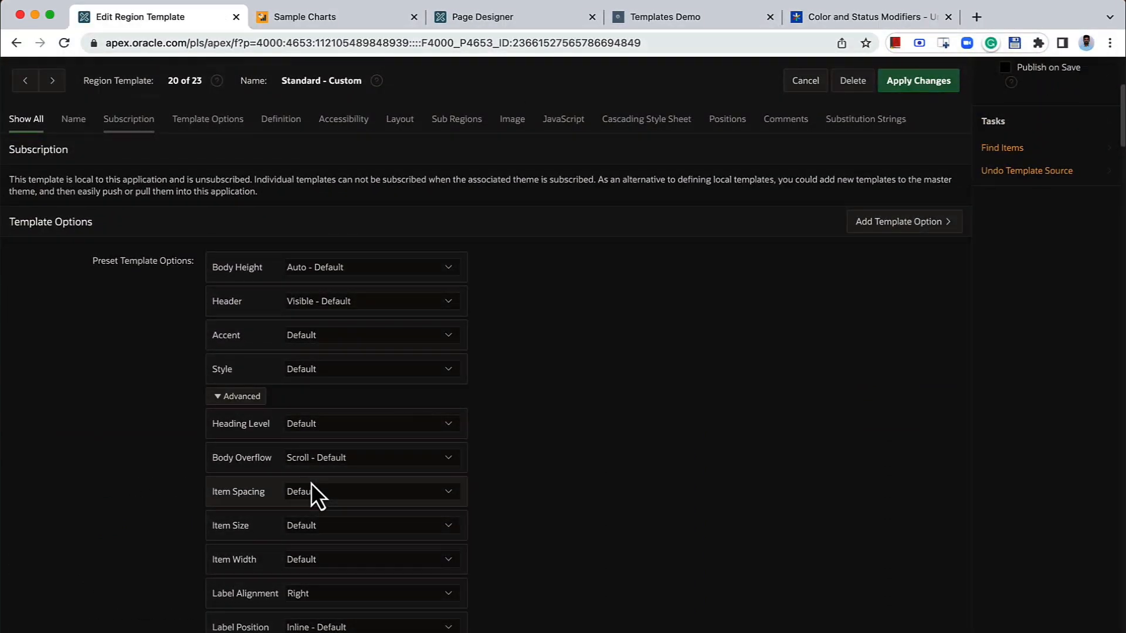
pyautogui.scroll(-5, 311, 483)
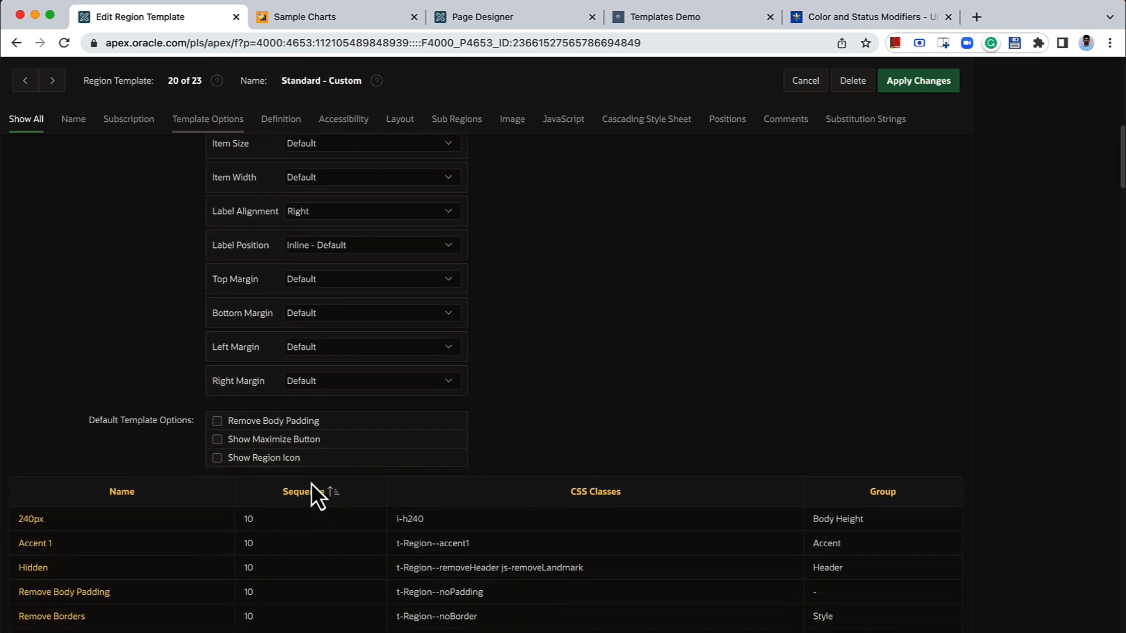
pyautogui.scroll(6, 311, 483)
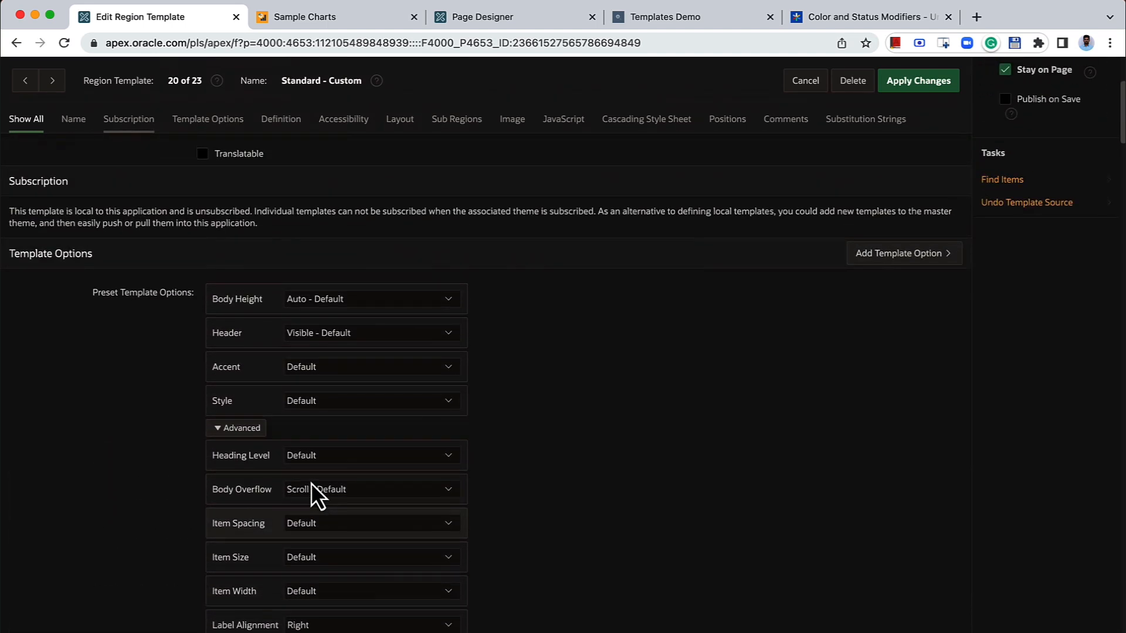
# Start a new template option in the Accent group with display name "Success Background" and identifier SUCCESS_BACKGROUND
pyautogui.click(870, 261)
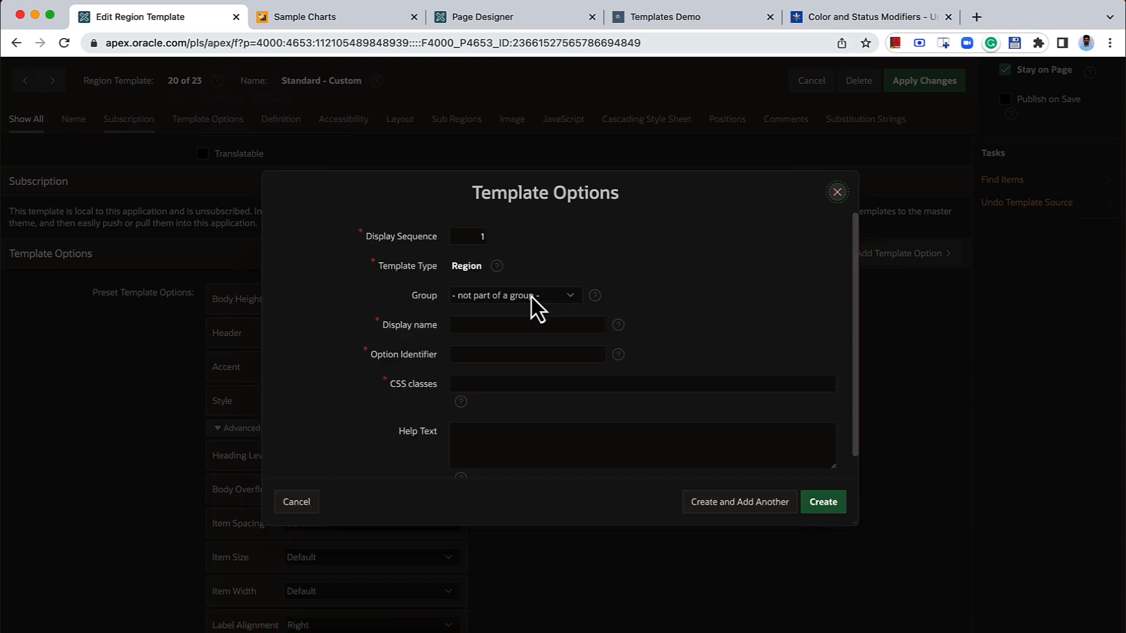
pyautogui.click(530, 295)
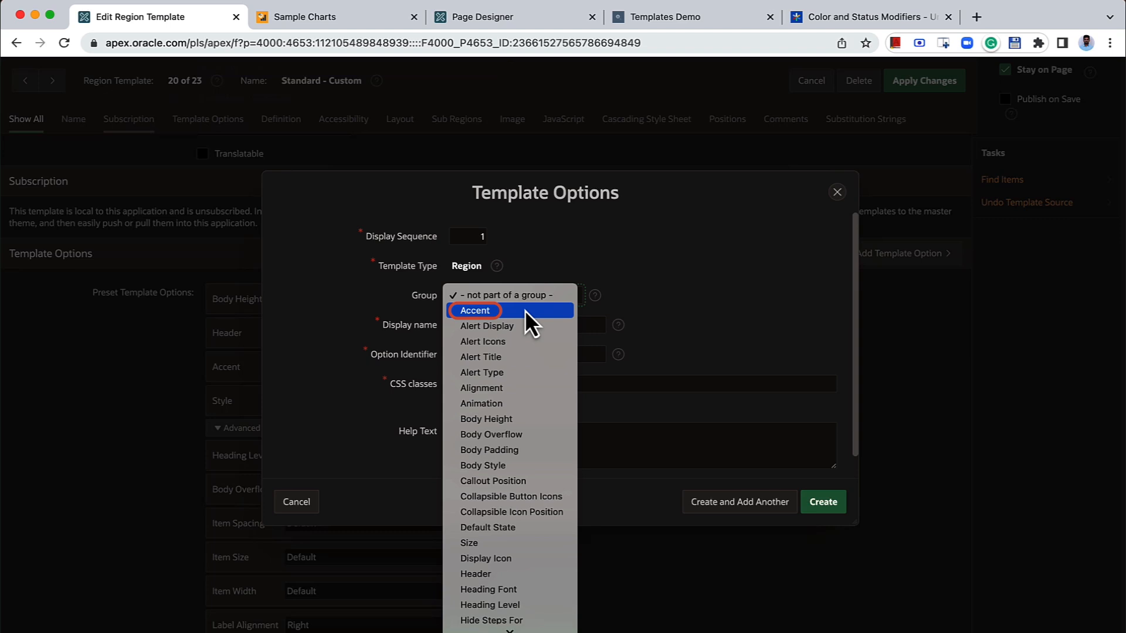
pyautogui.click(526, 311)
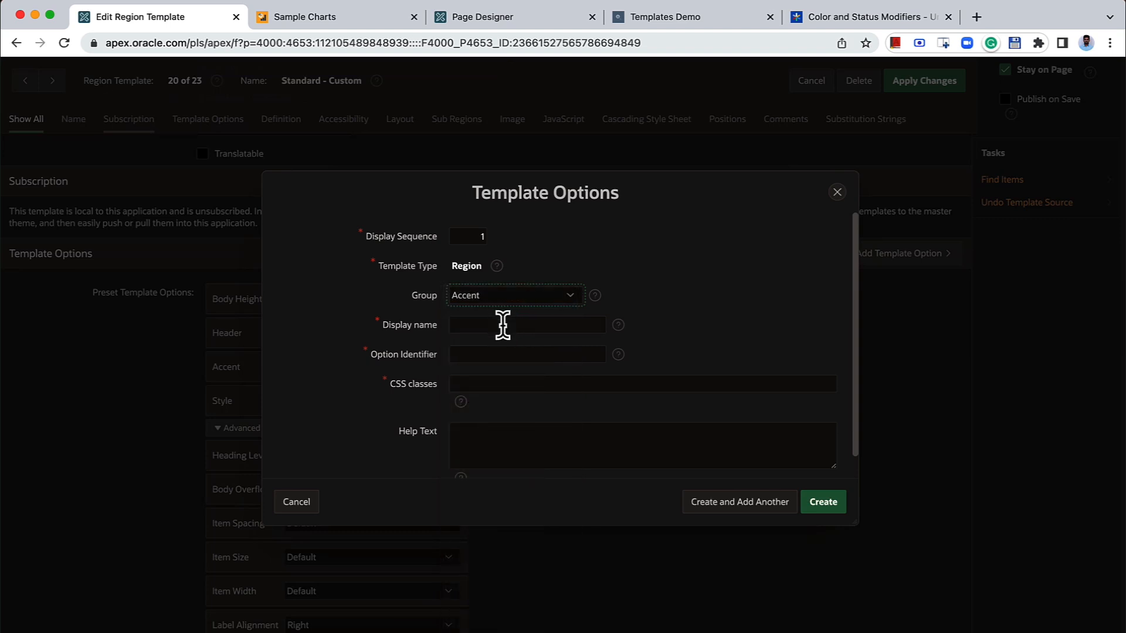
pyautogui.click(503, 324)
pyautogui.write('Success')
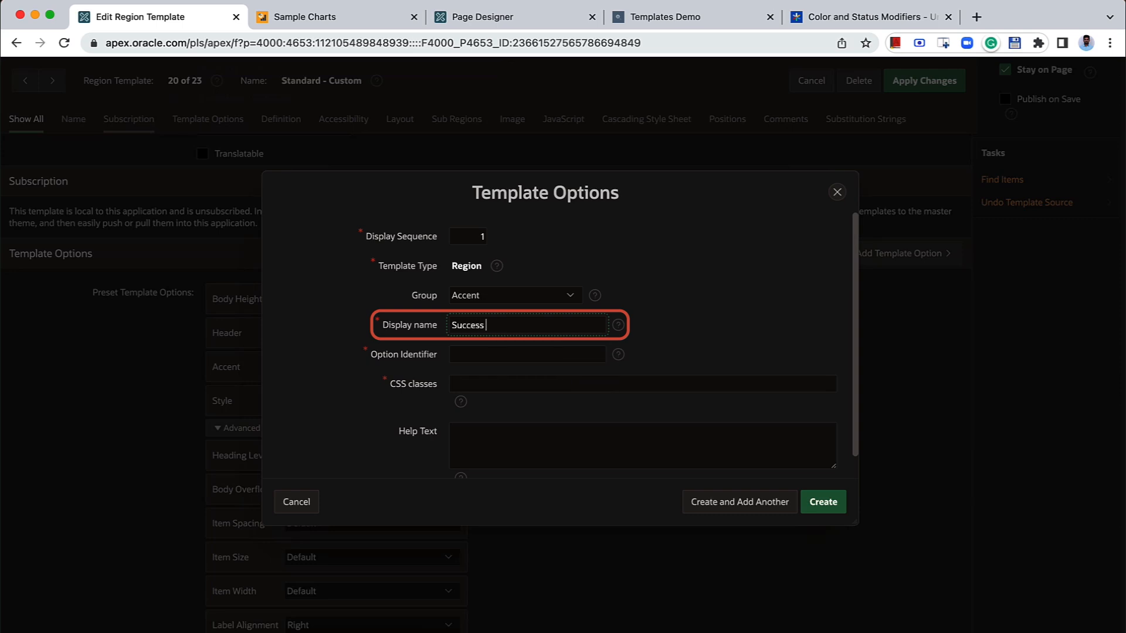
pyautogui.write(' Background')
pyautogui.click(515, 354)
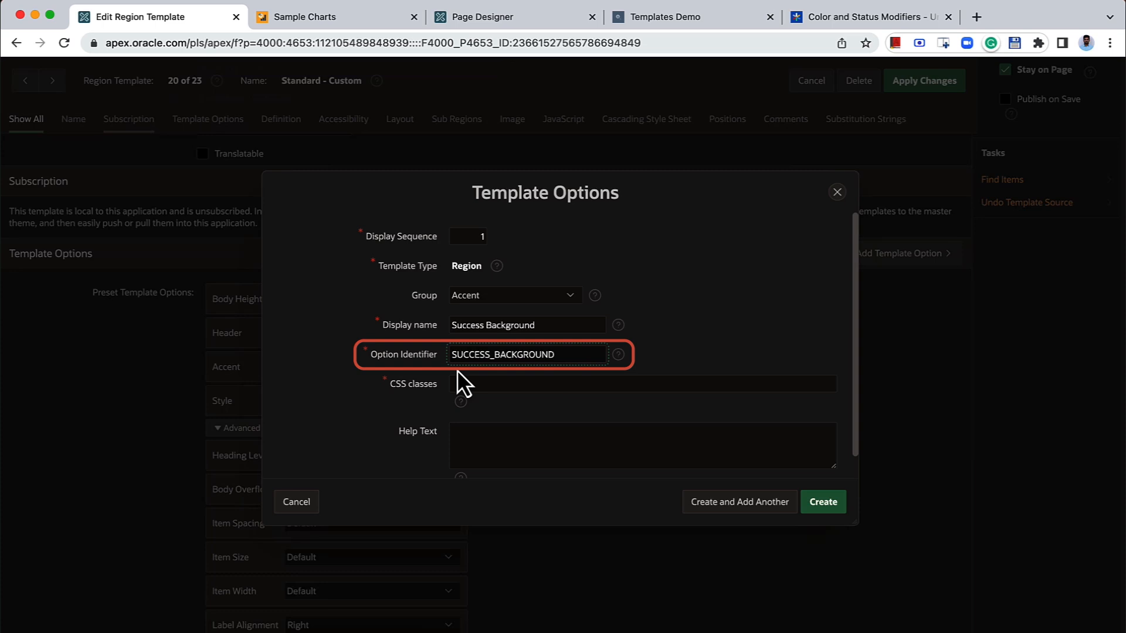
# Assign the CSS class u-success to the option, create it and check its entry in the template's option list
pyautogui.click(467, 384)
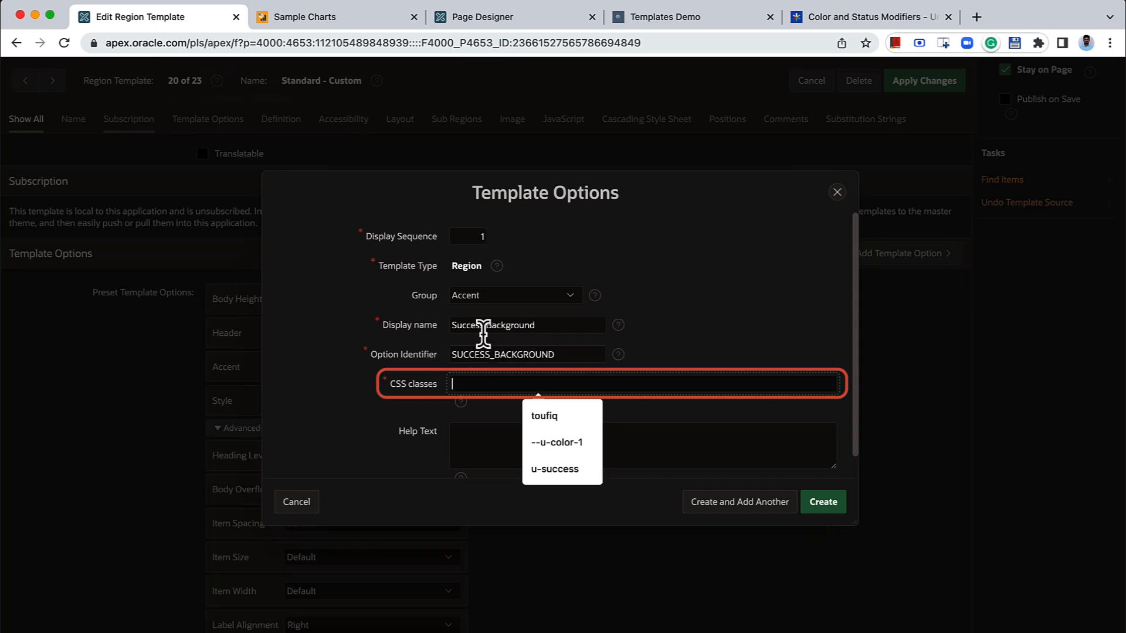
pyautogui.click(538, 468)
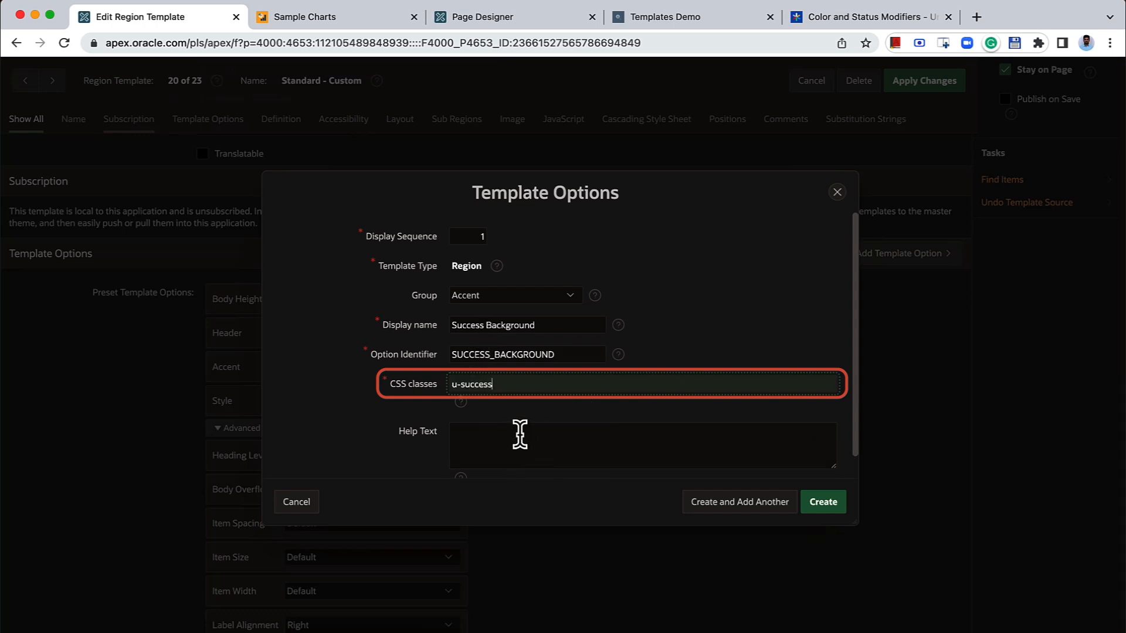
pyautogui.scroll(-1, 520, 434)
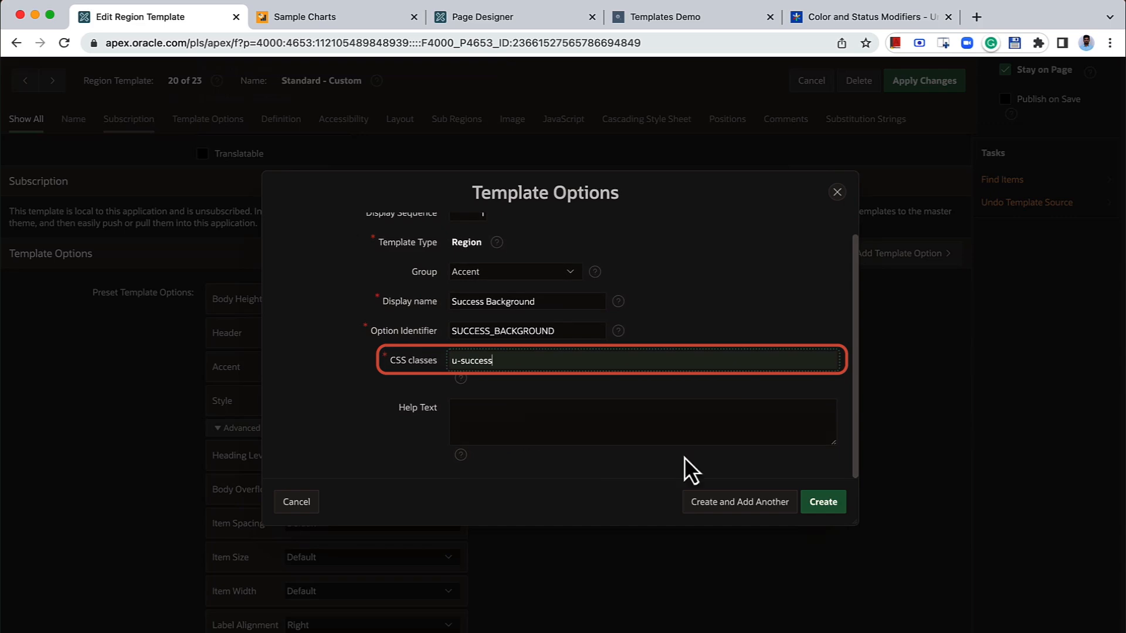
pyautogui.click(823, 502)
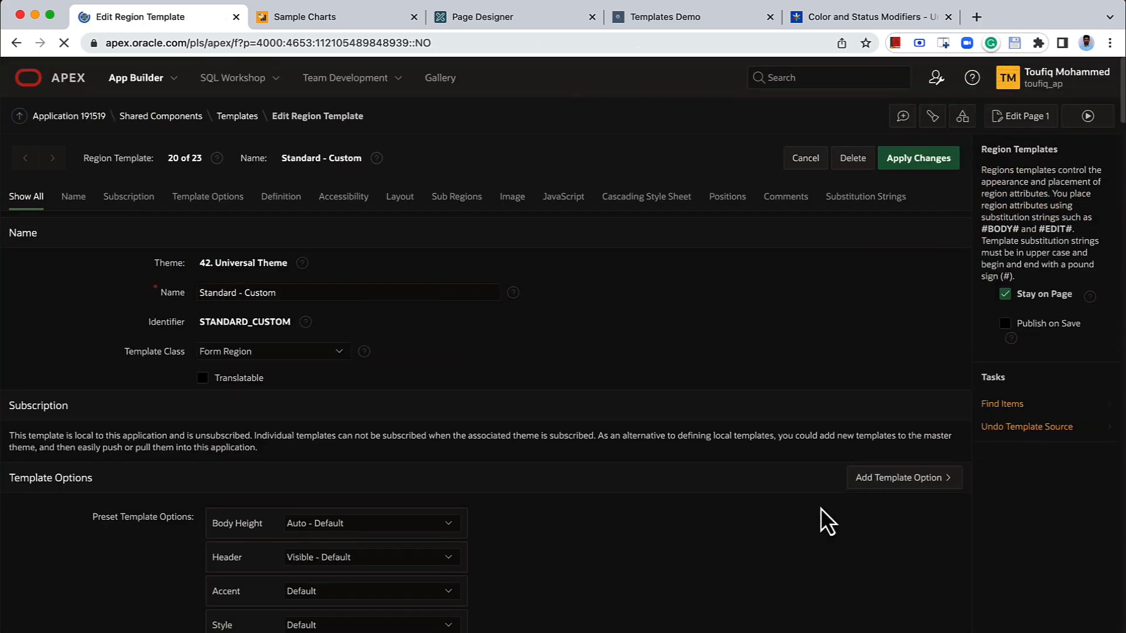
pyautogui.scroll(-10, 821, 507)
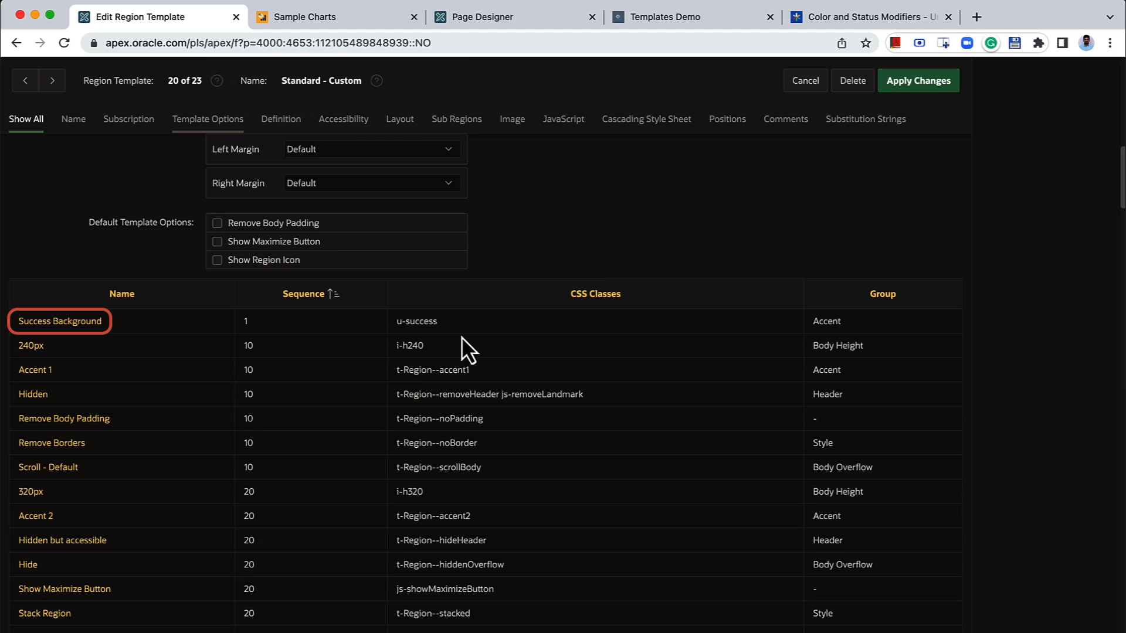
pyautogui.moveTo(439, 319); pyautogui.dragTo(394, 322)
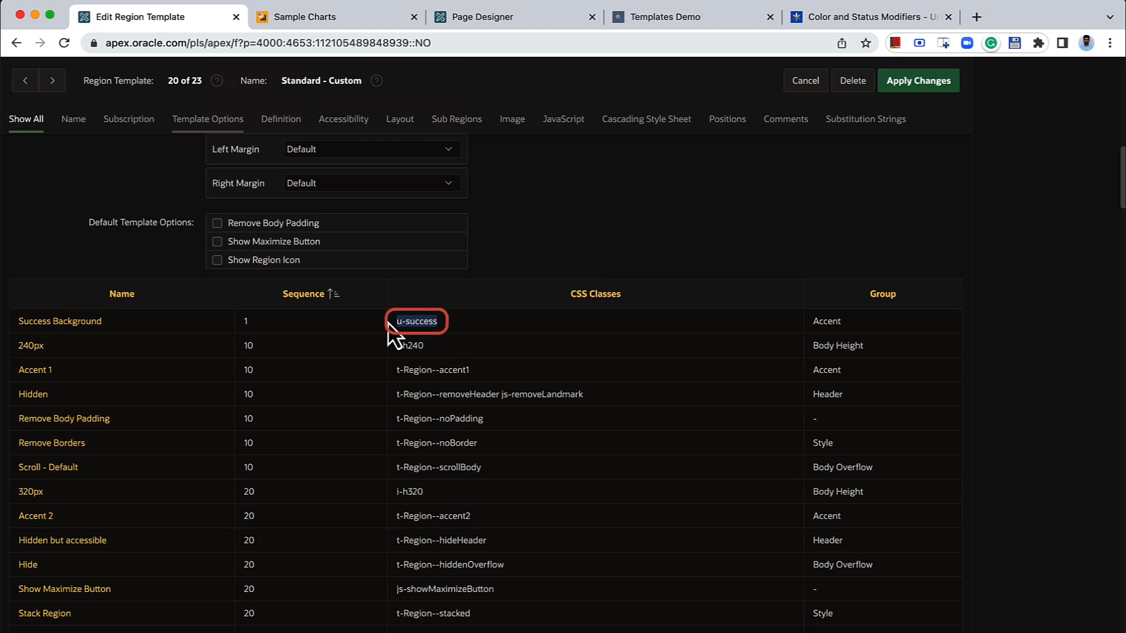
pyautogui.scroll(2, 775, 361)
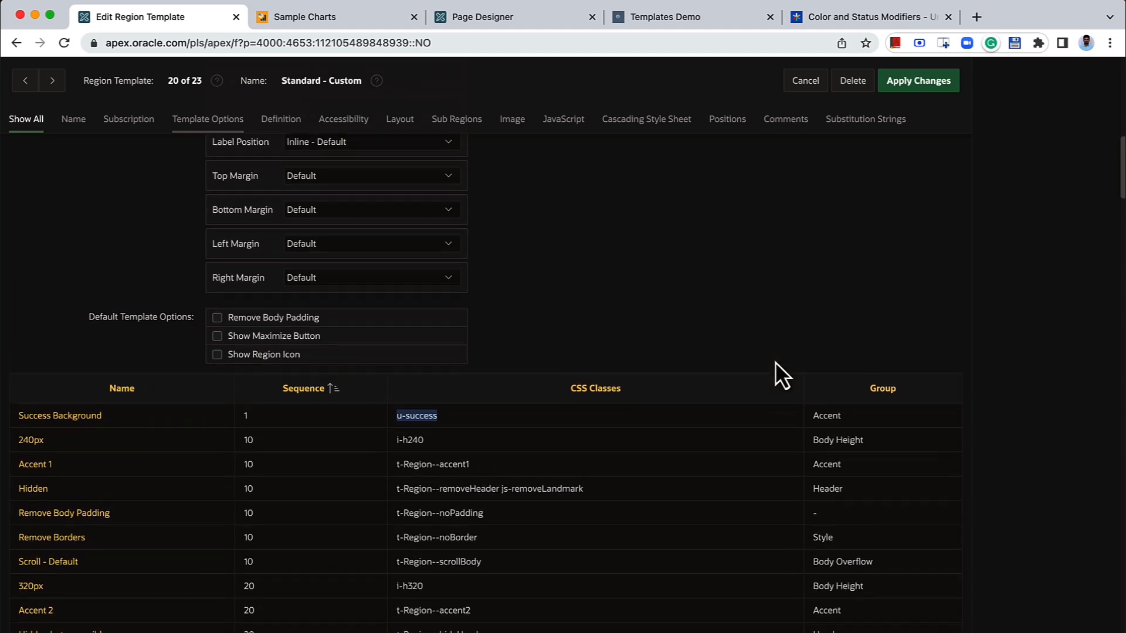
pyautogui.scroll(2, 775, 363)
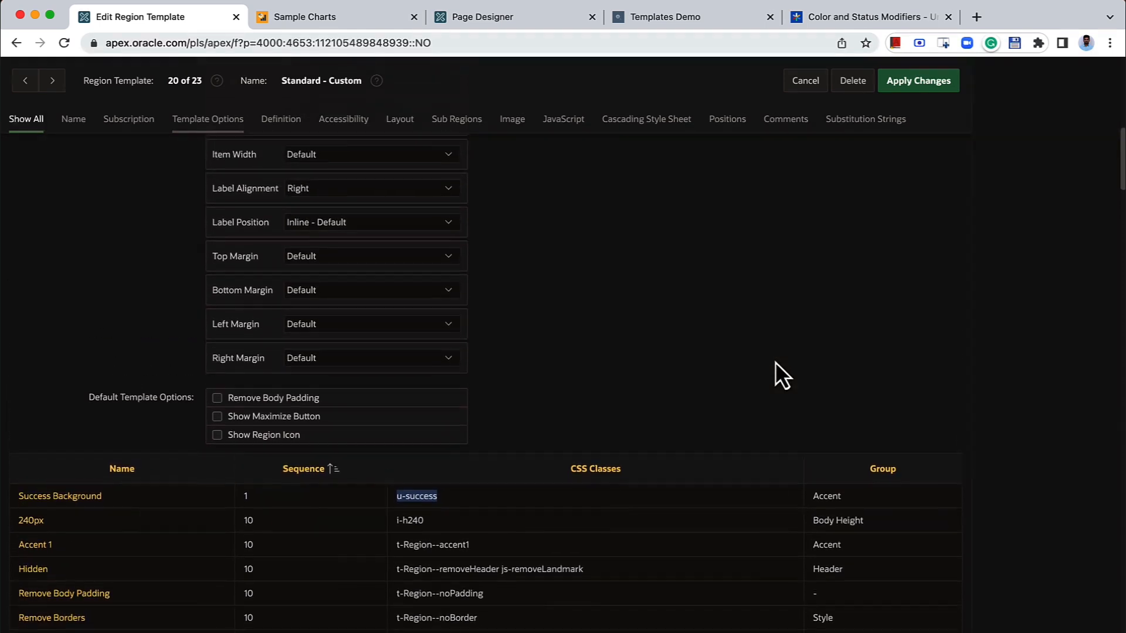
# In Page Designer, create a region below the existing New region on page 2, Templates Demo
pyautogui.click(530, 27)
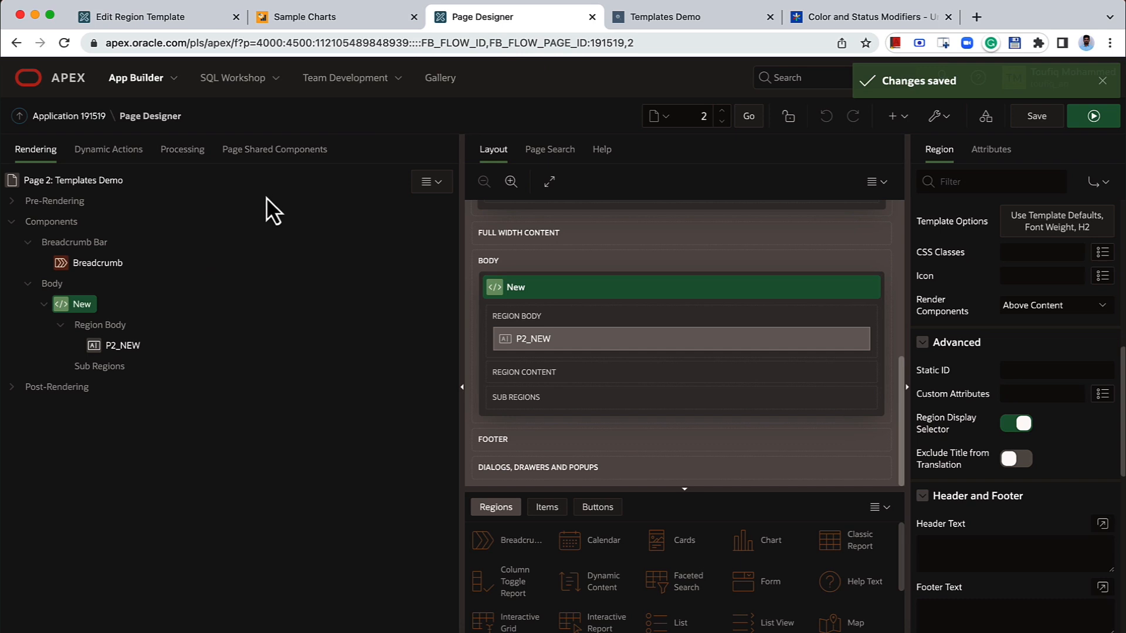
pyautogui.rightClick(81, 304)
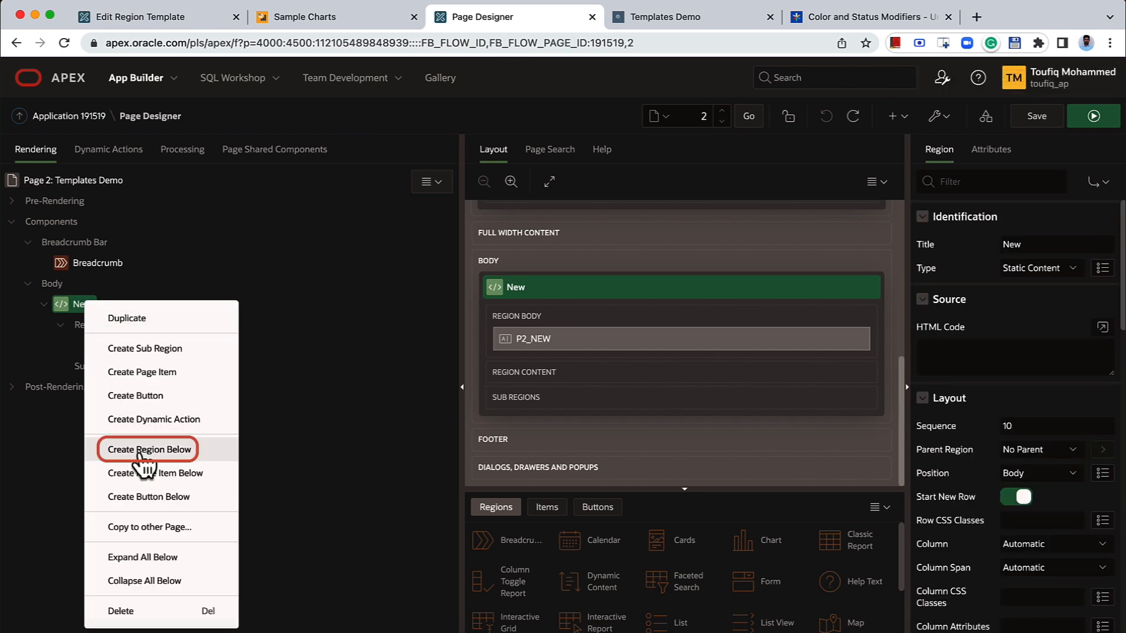
pyautogui.click(140, 450)
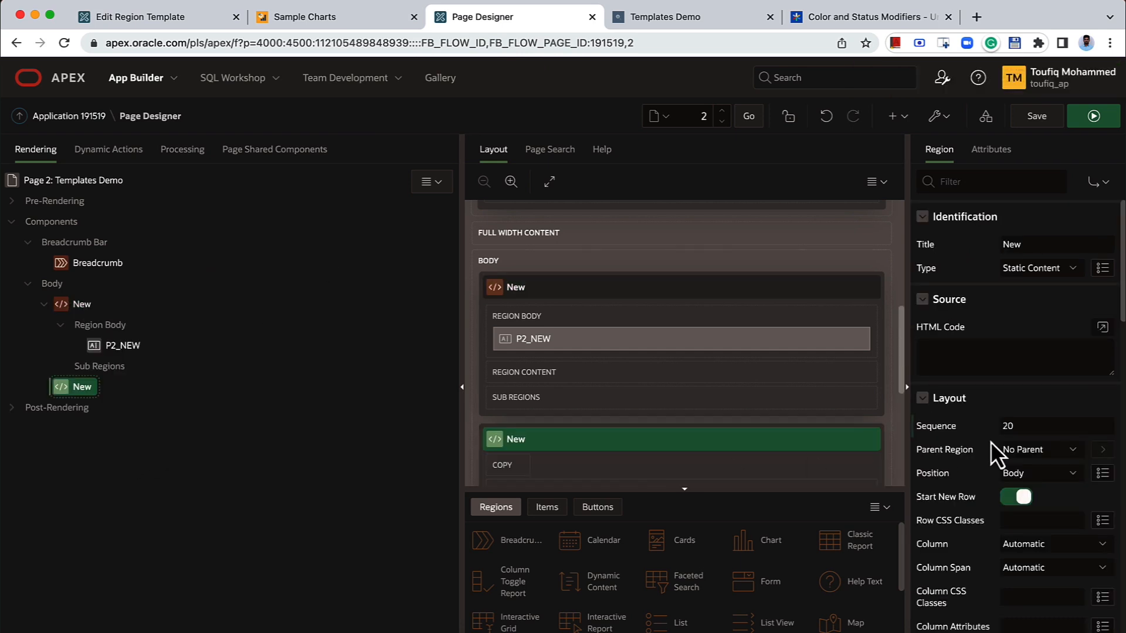
# Set the newly added region's template to Standard (Custom)
pyautogui.scroll(-4, 990, 443)
pyautogui.scroll(-3, 989, 442)
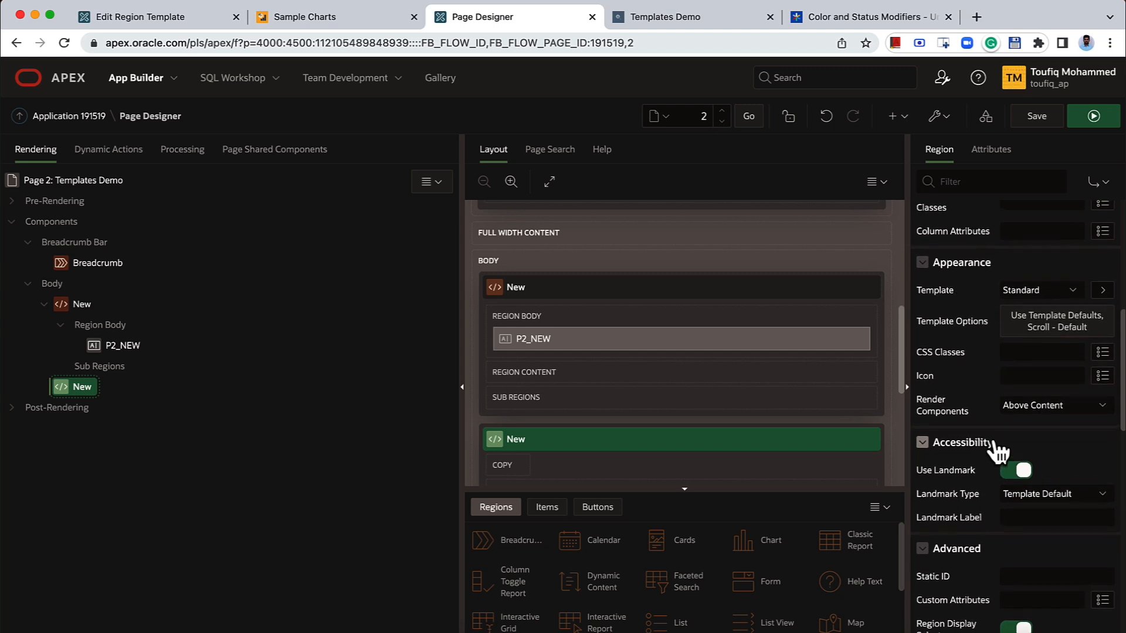
pyautogui.click(1031, 294)
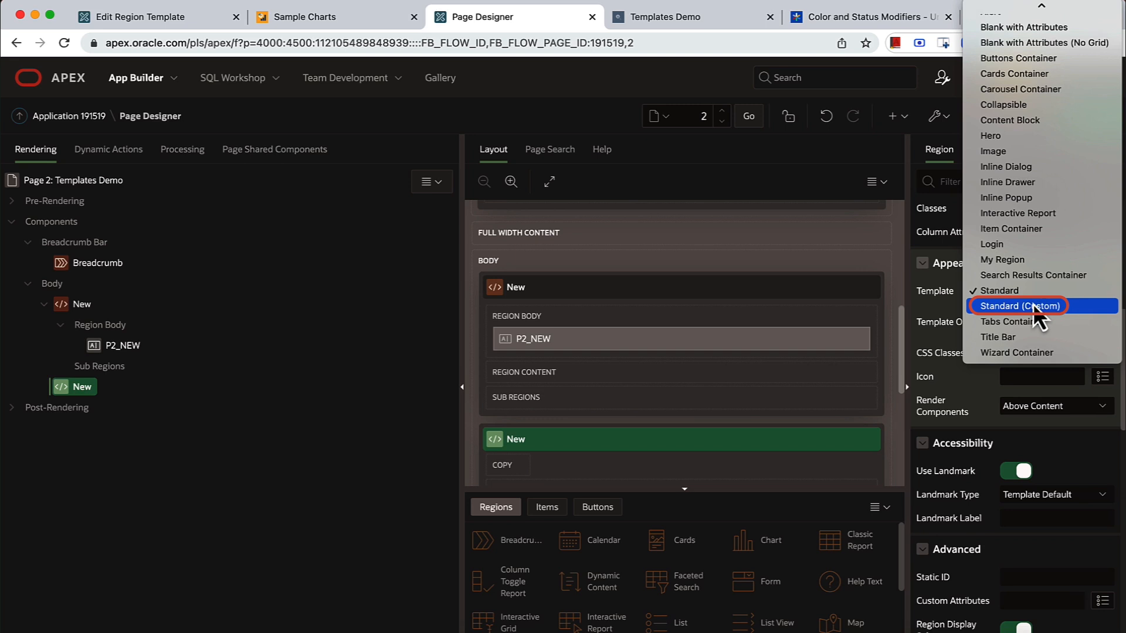
pyautogui.click(1033, 304)
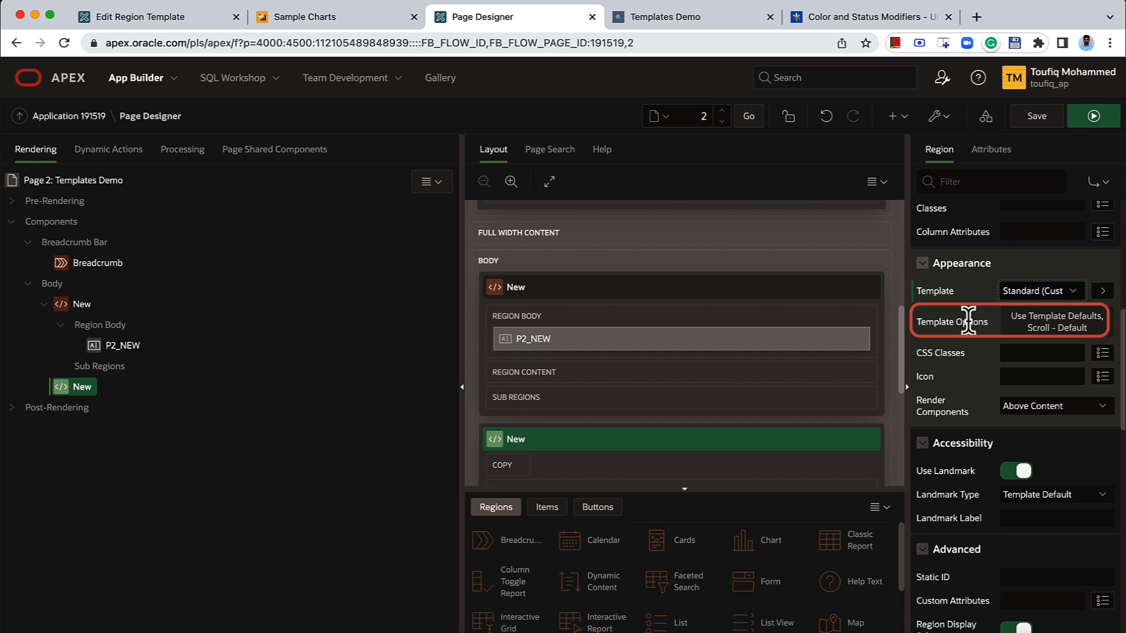
# Set the Accent template option of the second New region to Success Background and save the page
pyautogui.click(1031, 337)
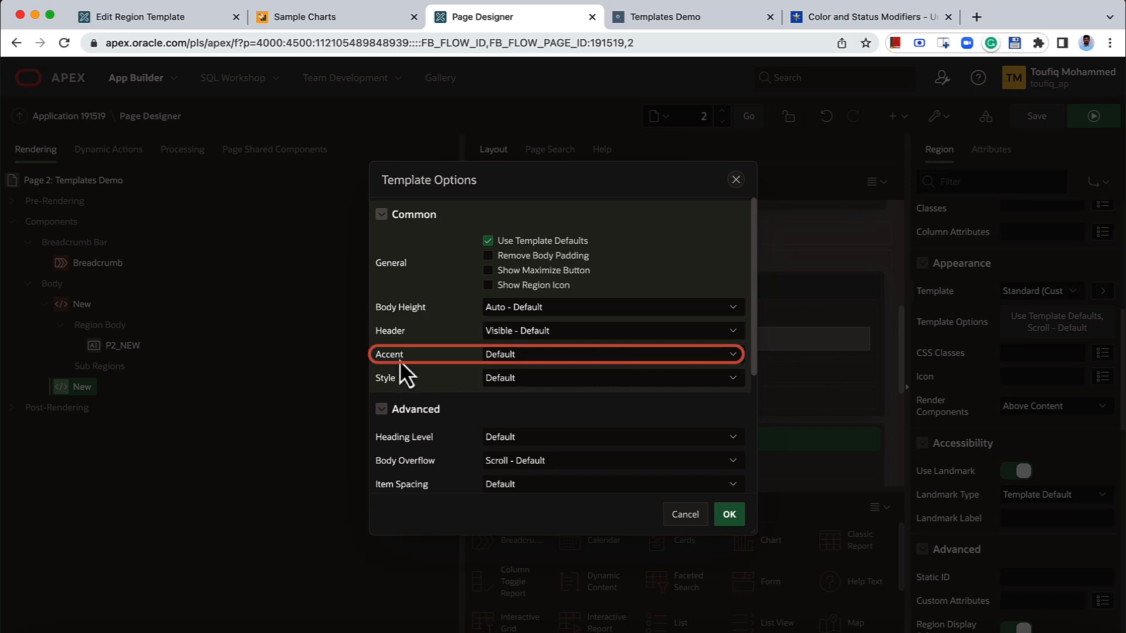
pyautogui.click(531, 359)
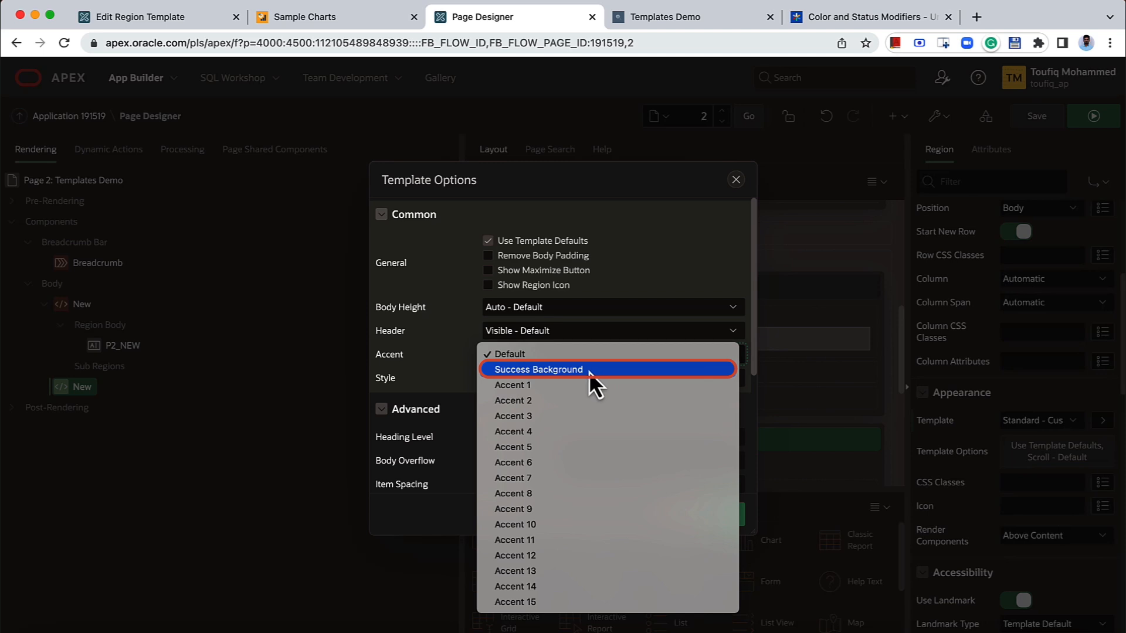
pyautogui.click(589, 369)
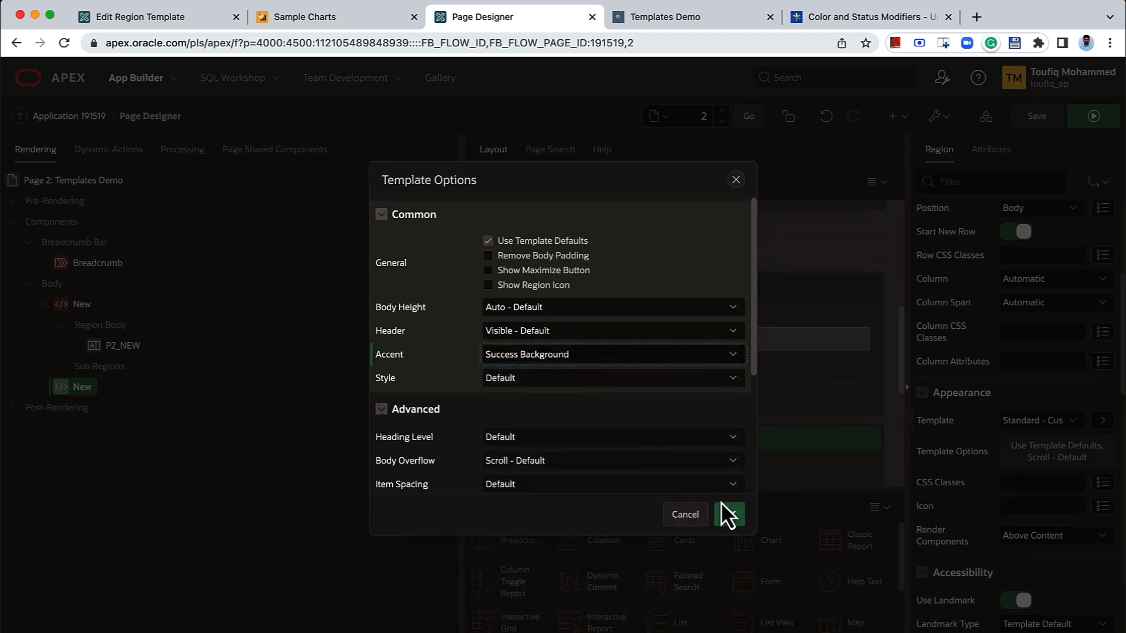
pyautogui.click(727, 516)
pyautogui.click(1038, 125)
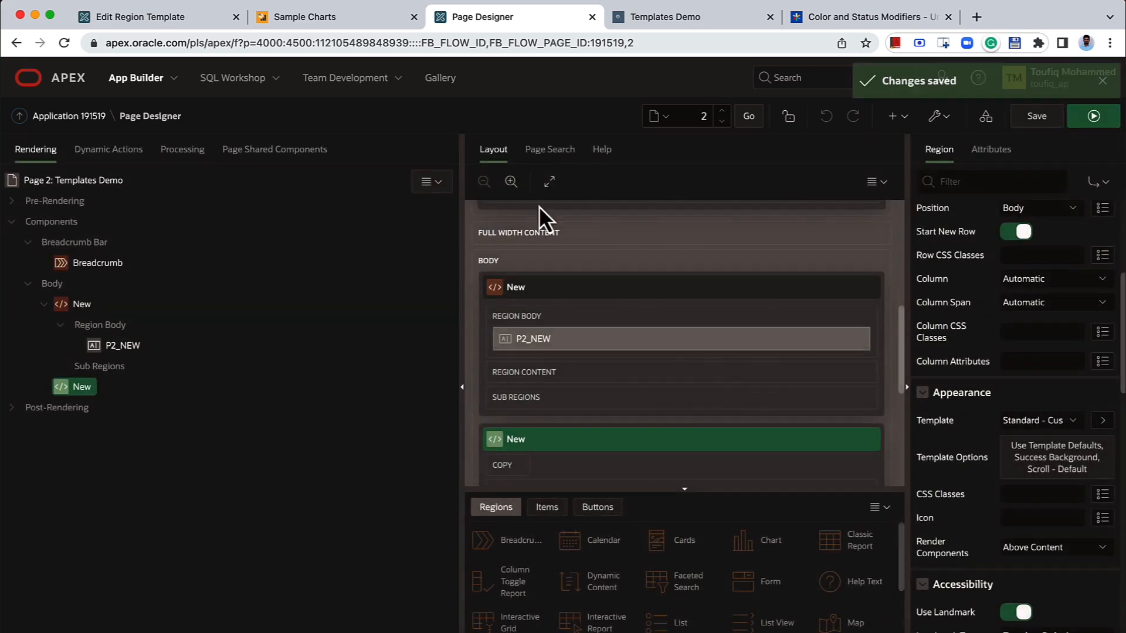
# Create a page item inside the second New region, save the page and run it
pyautogui.rightClick(71, 389)
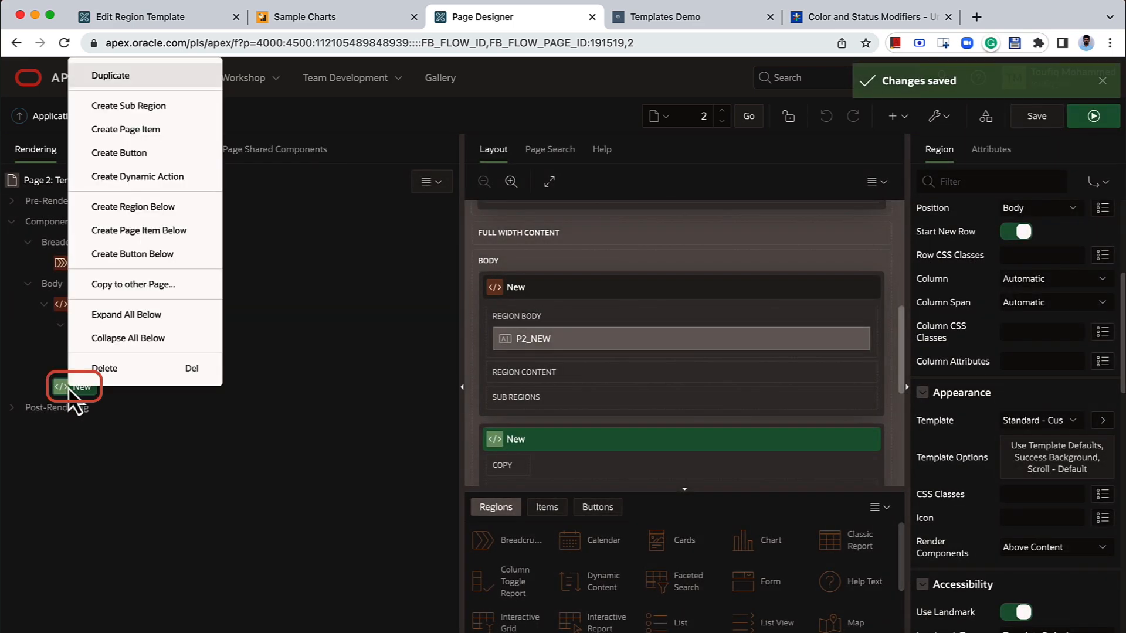
pyautogui.click(126, 135)
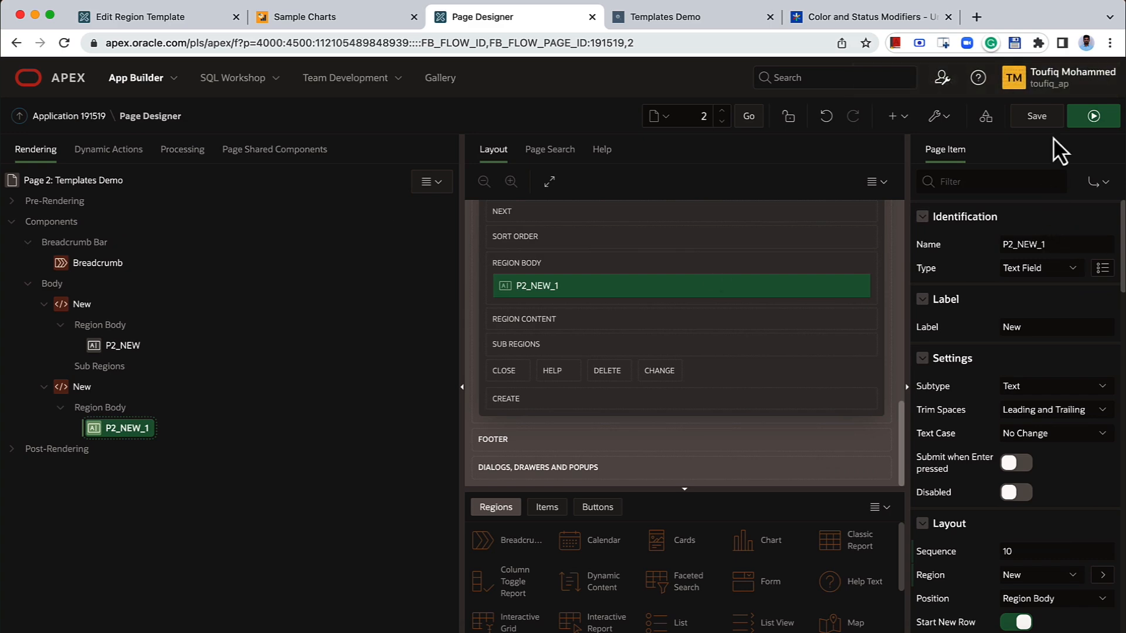
pyautogui.click(1038, 116)
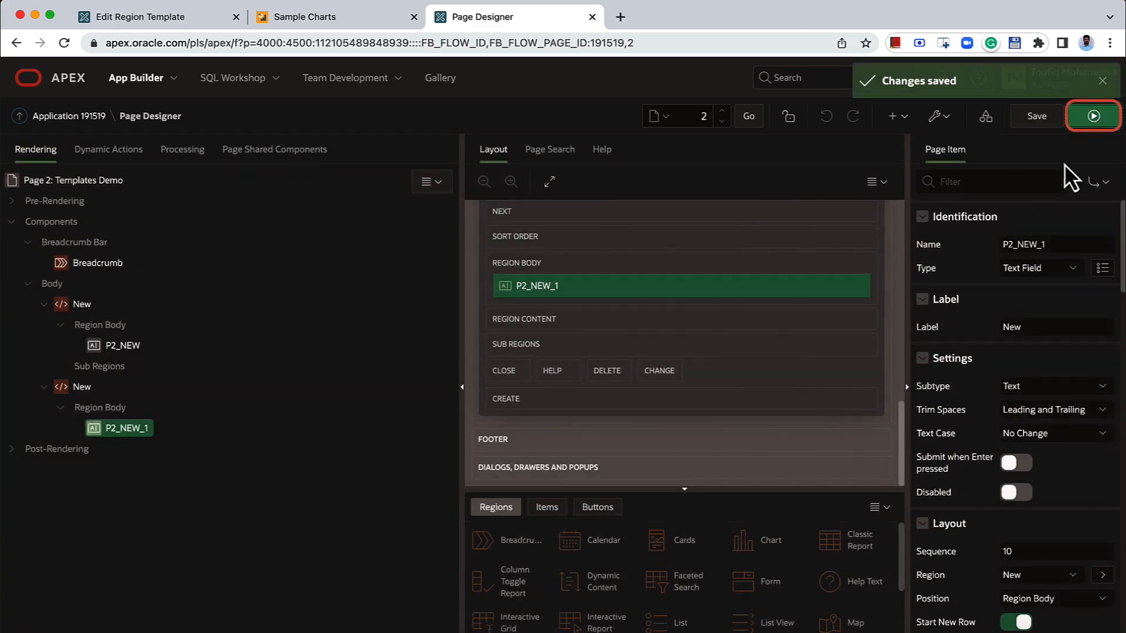
pyautogui.click(1093, 116)
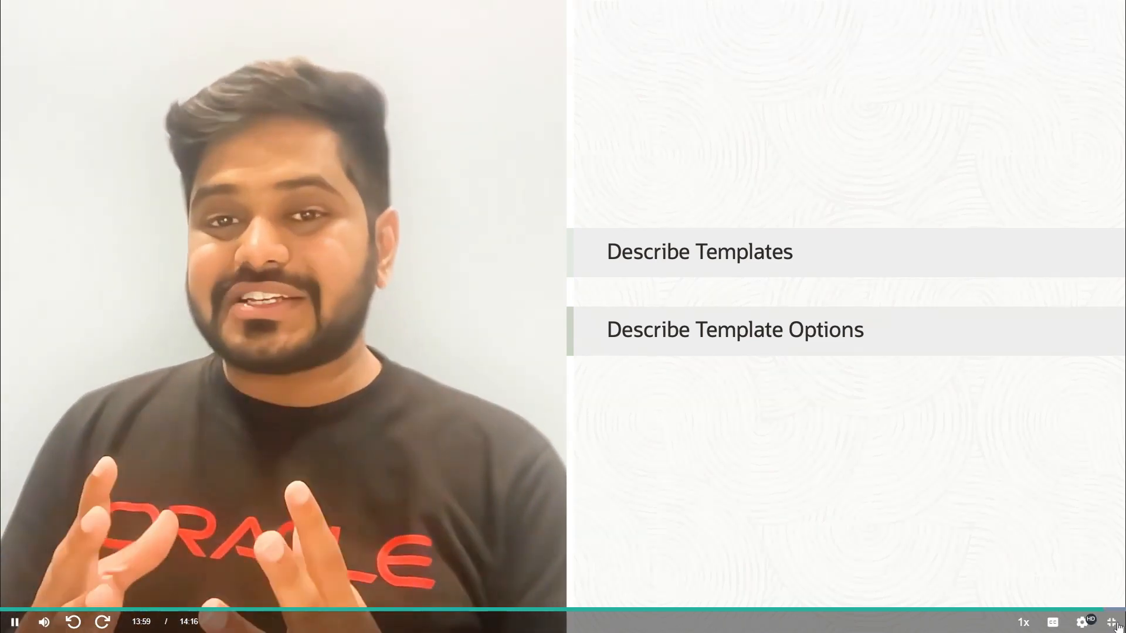
# In the MyLearn course playlist, open the lesson Managing Themes and Using Custom CSS and play it full screen in HD quality
pyautogui.click(1111, 624)
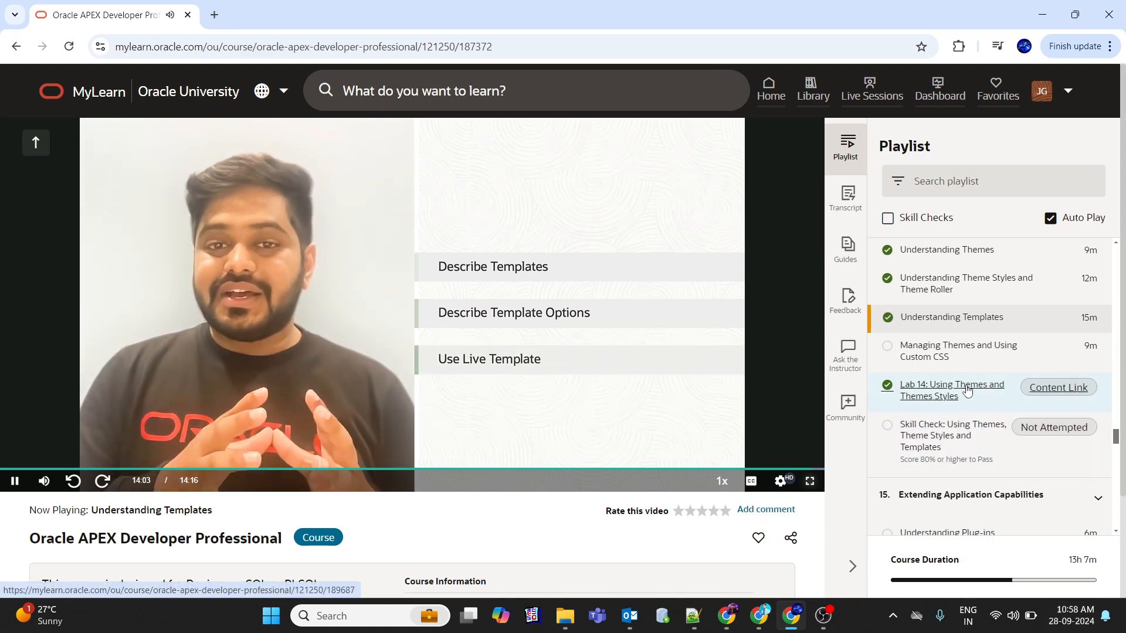
pyautogui.click(937, 357)
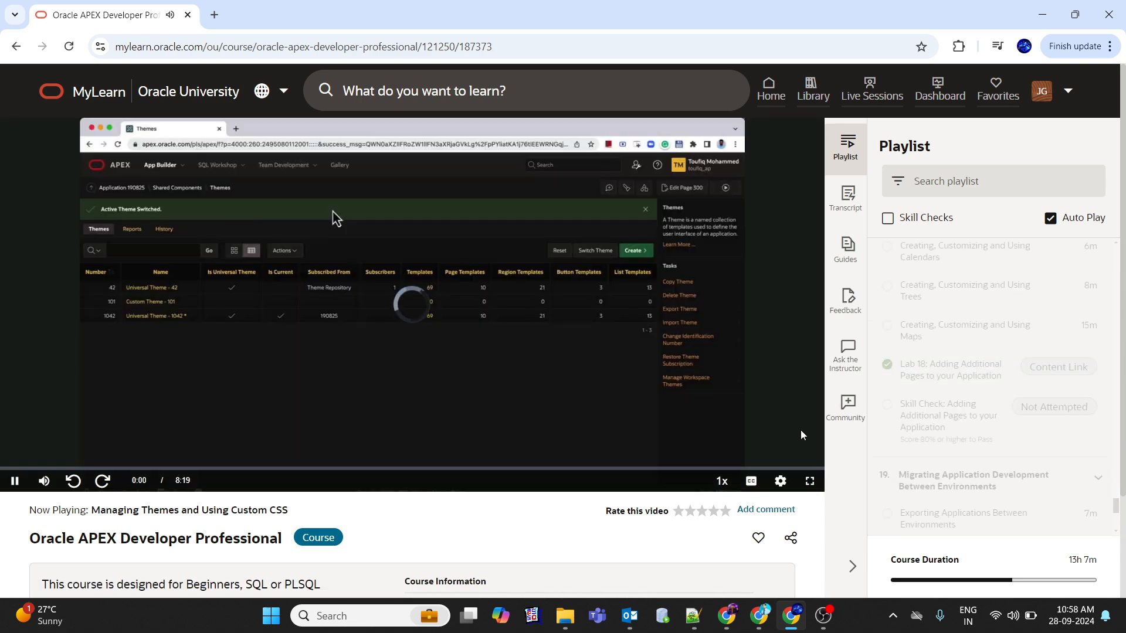
pyautogui.click(808, 481)
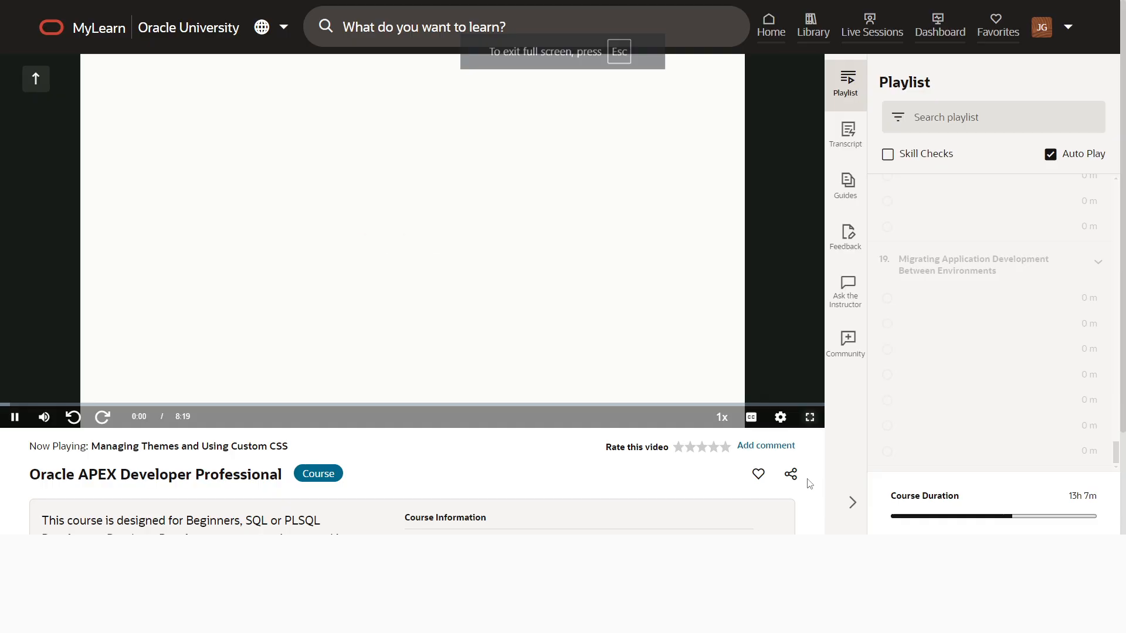
pyautogui.click(1082, 622)
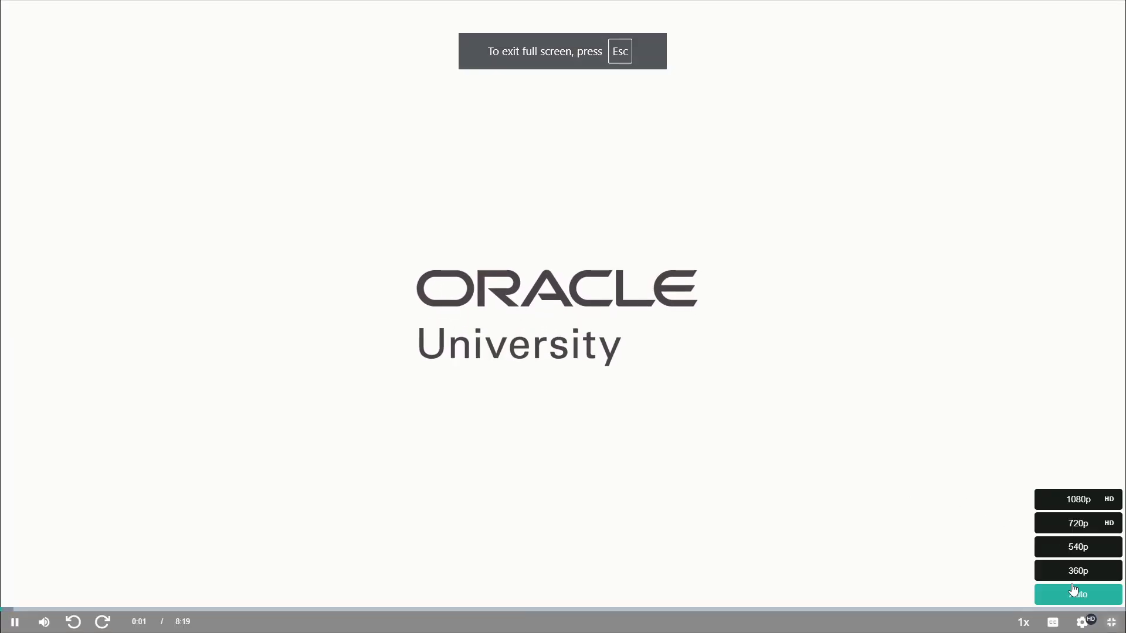
pyautogui.click(1075, 509)
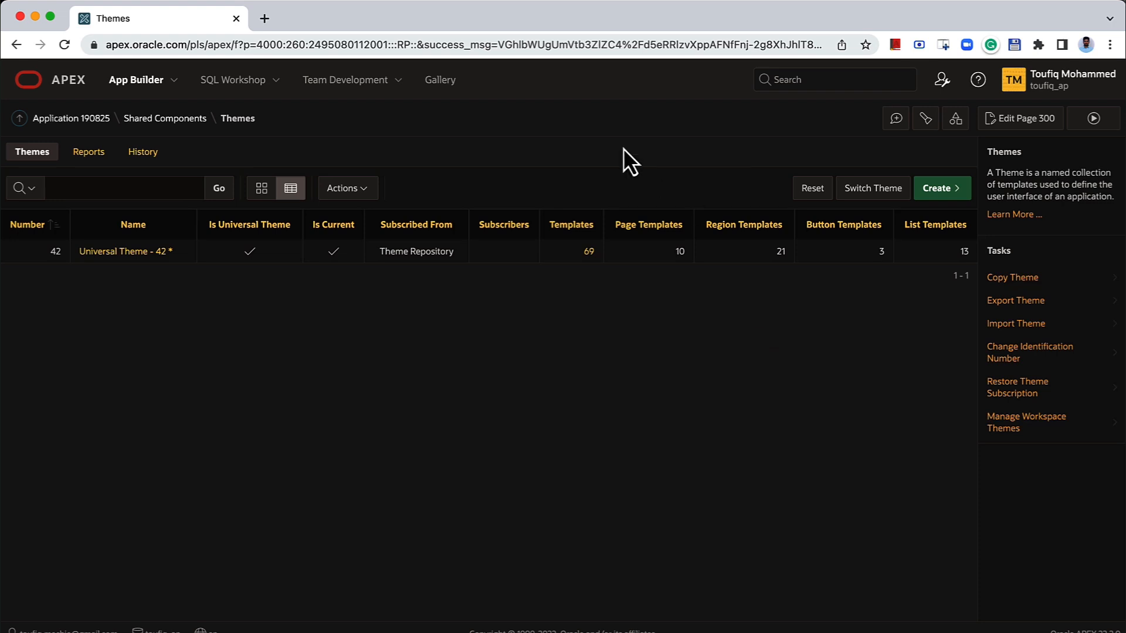
# Start a new theme from scratch with the name "Custom Theme" and identifier CUSTOM_THEME
pyautogui.click(938, 197)
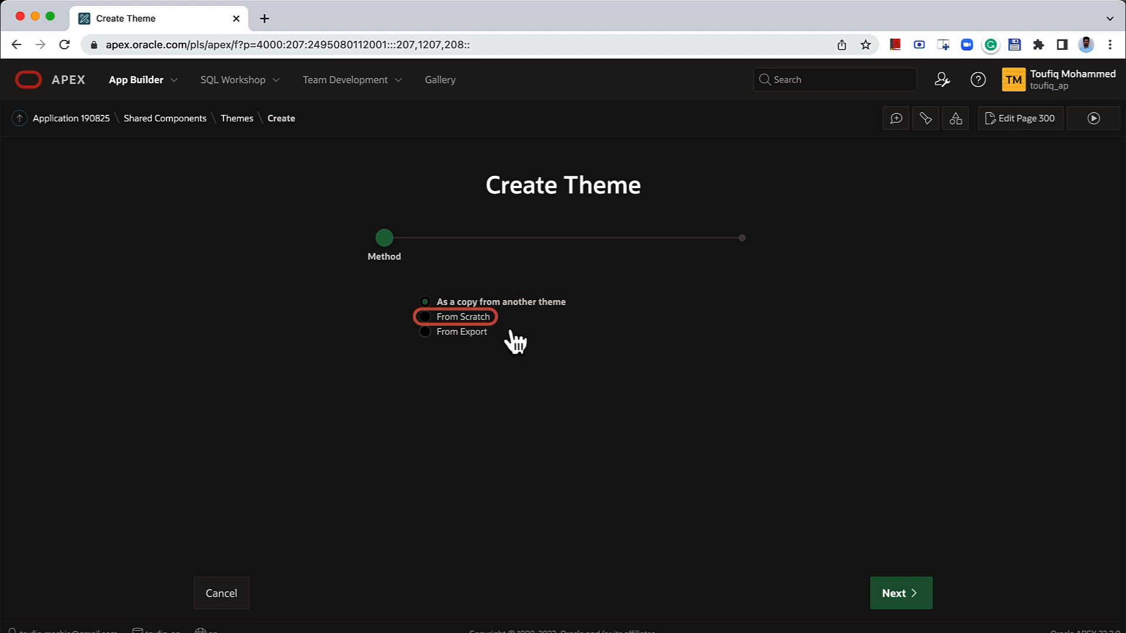
pyautogui.click(476, 319)
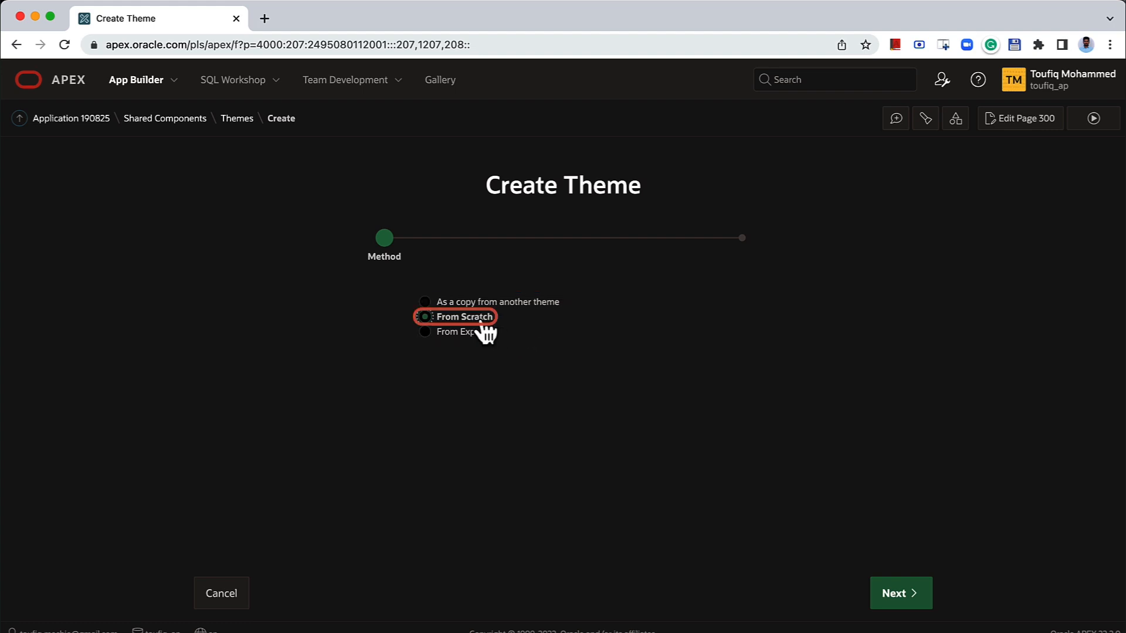
pyautogui.click(893, 594)
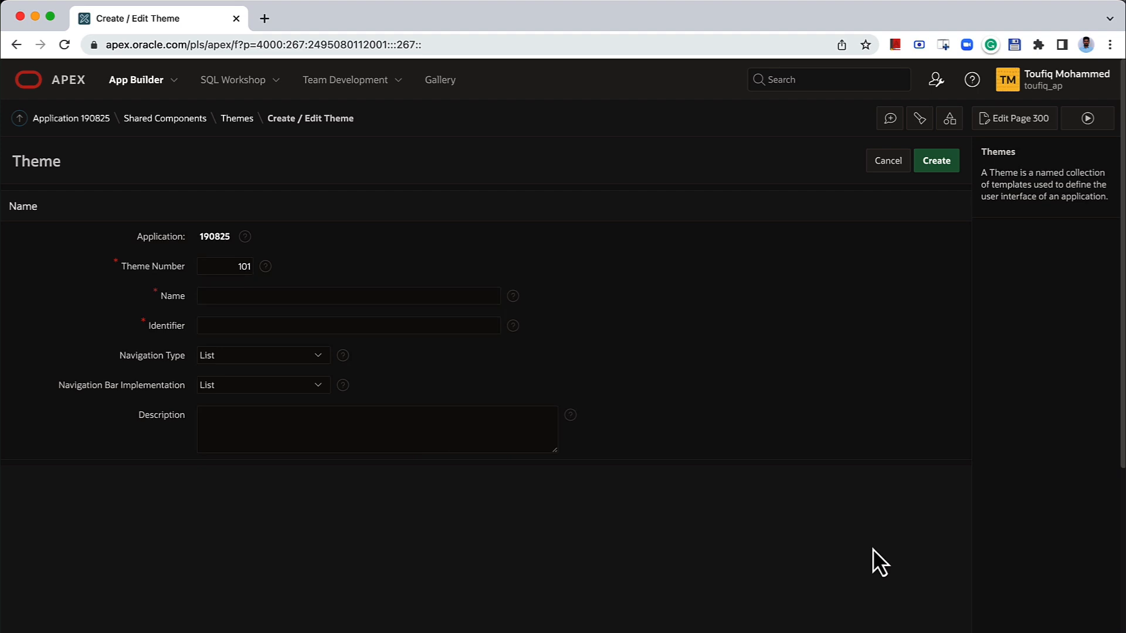
pyautogui.click(486, 298)
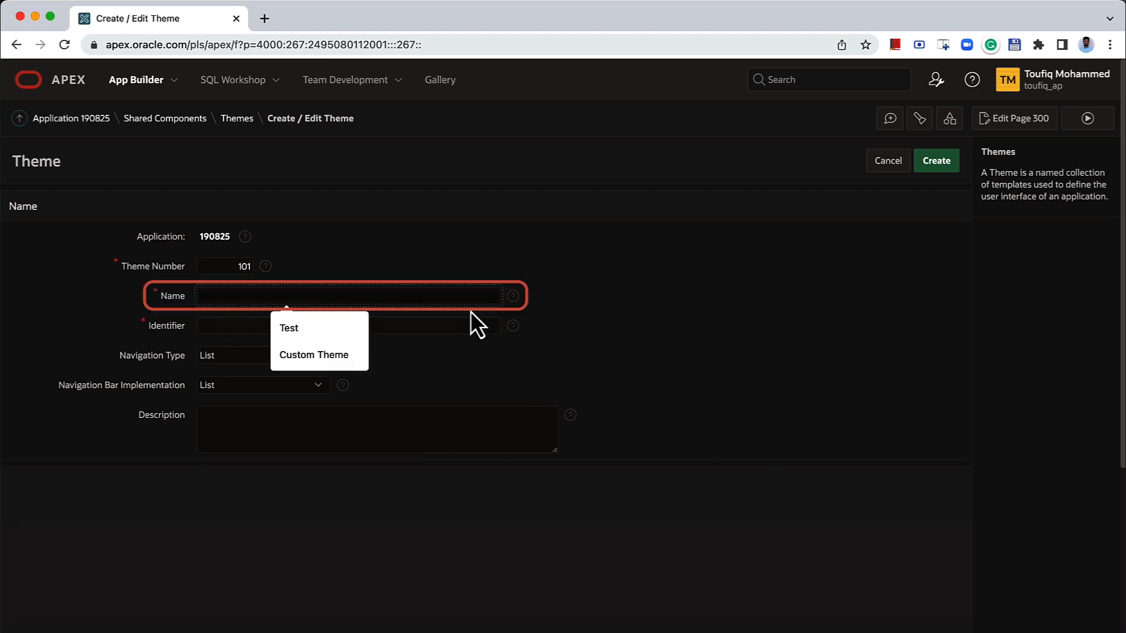
pyautogui.click(344, 364)
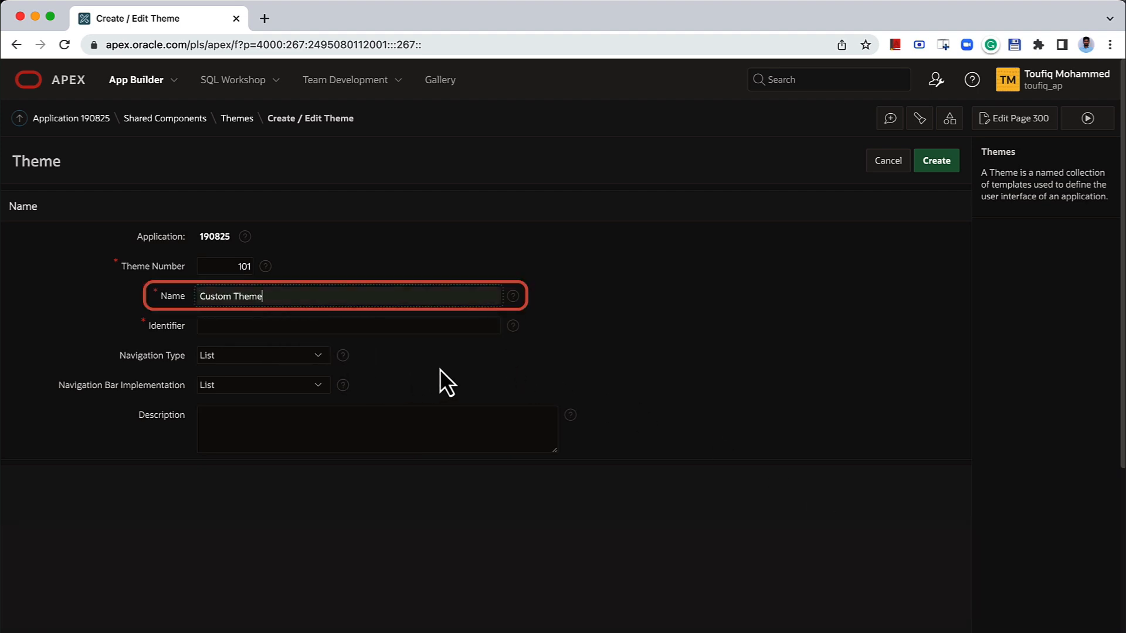
pyautogui.click(434, 328)
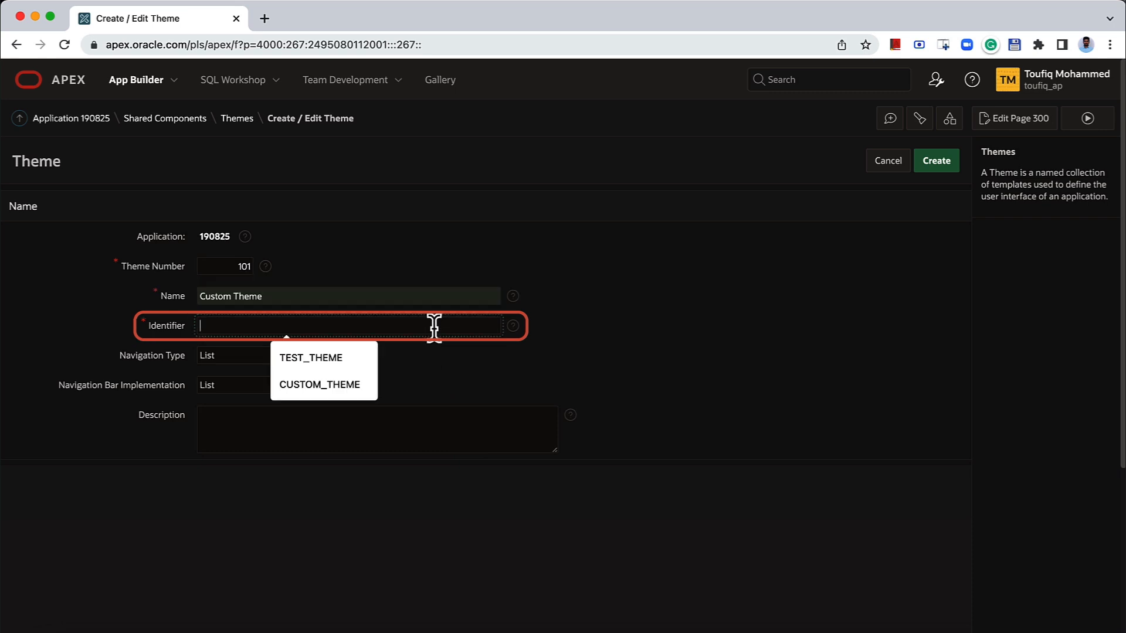
pyautogui.click(373, 381)
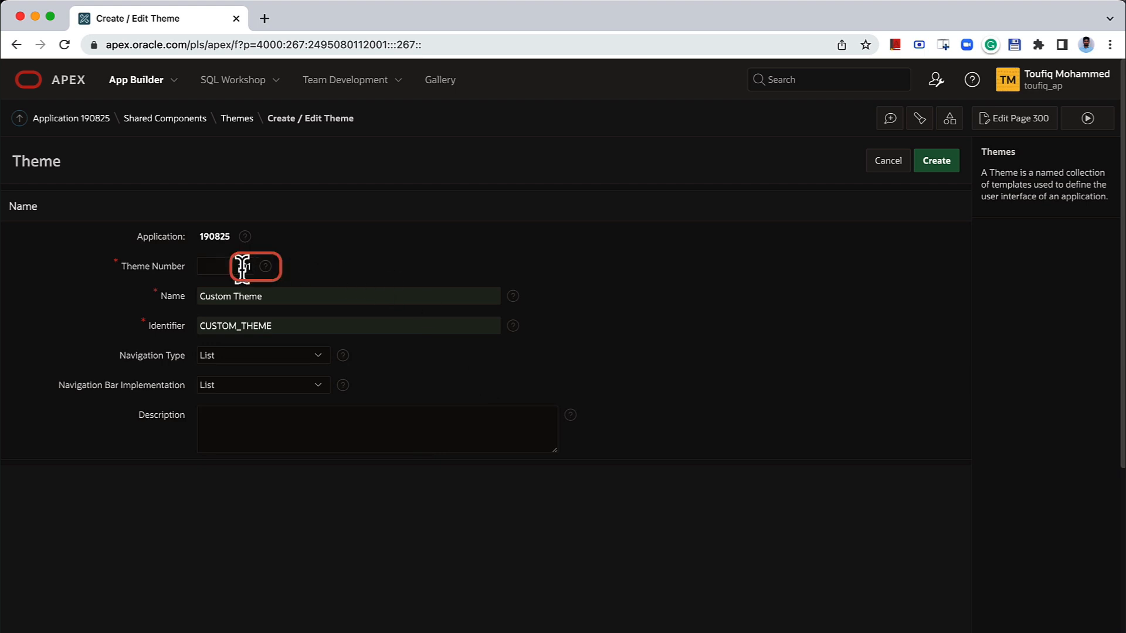
# Keep List for both the navigation type and the navigation bar implementation, and create the theme
pyautogui.click(294, 361)
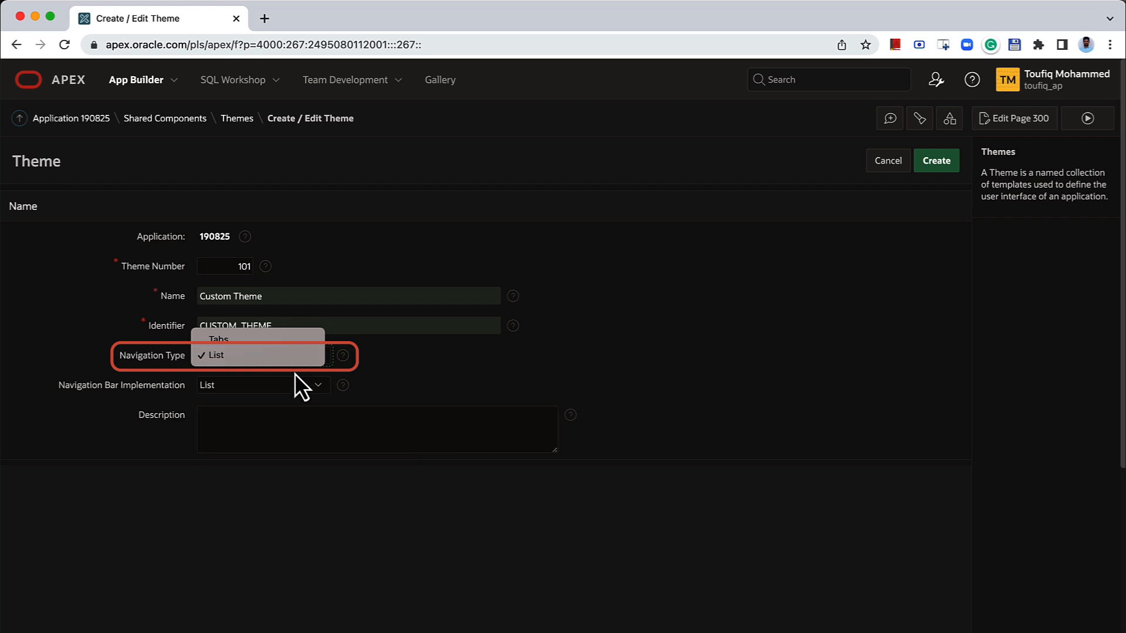
pyautogui.click(291, 386)
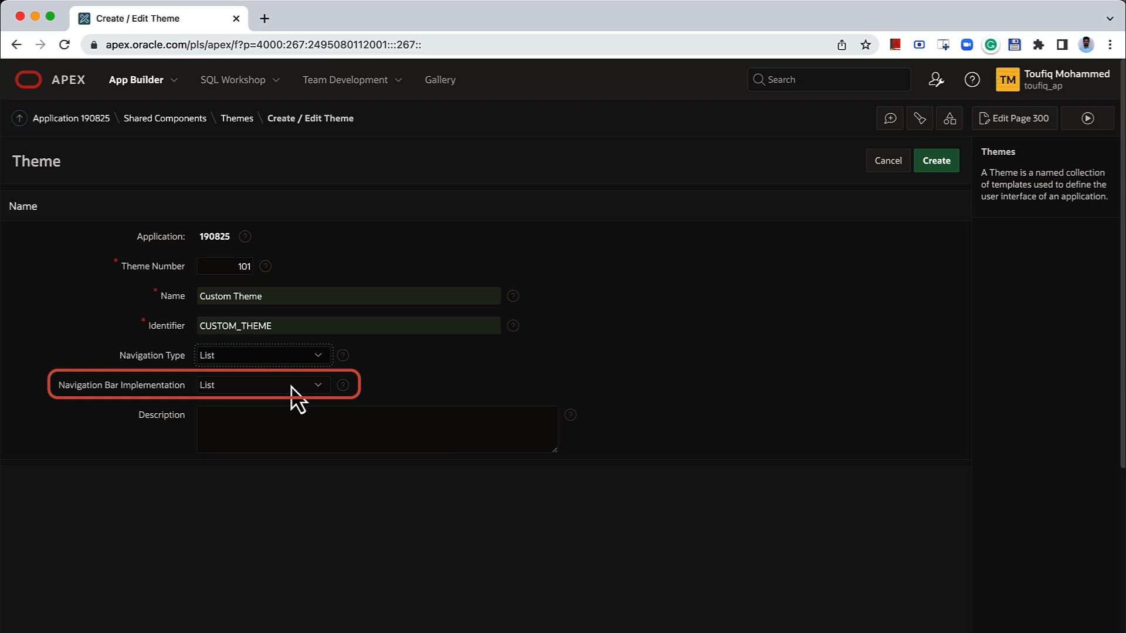
pyautogui.click(291, 386)
pyautogui.click(365, 389)
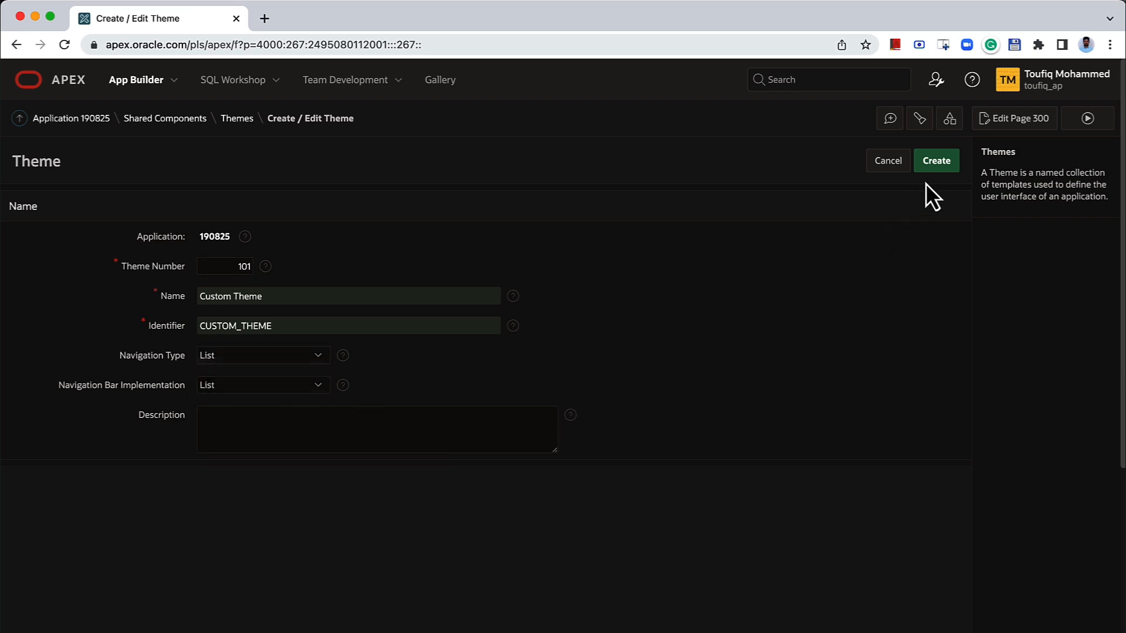
pyautogui.click(937, 167)
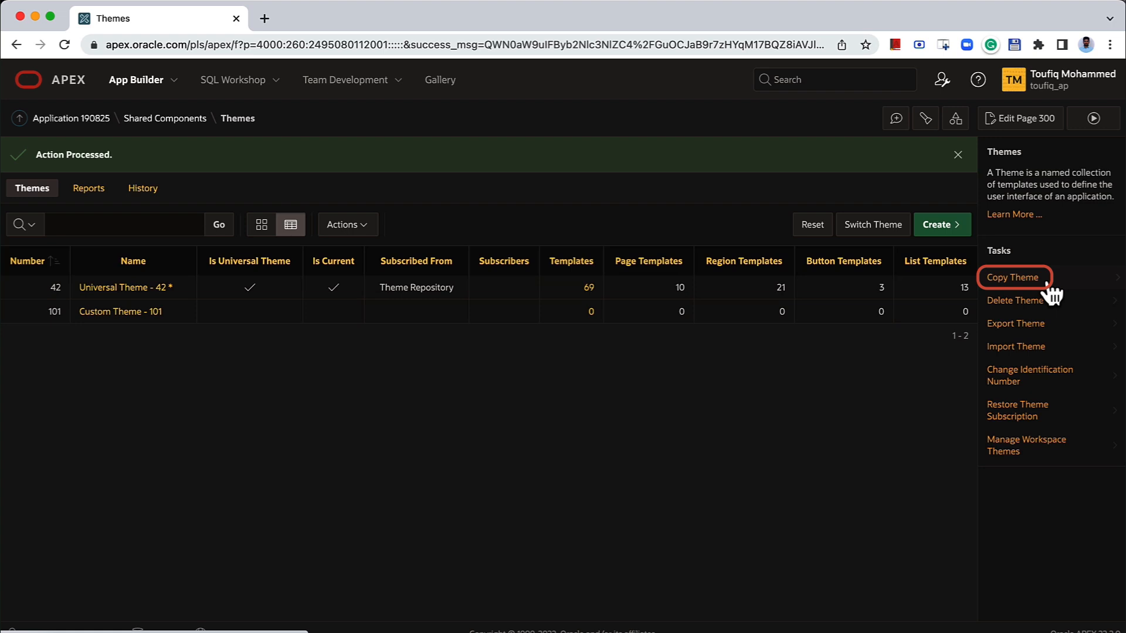
# Copy theme 42. Universal Theme to theme ID 1042 with Subscribe Theme enabled, and check the subscription source in the themes list
pyautogui.click(1032, 280)
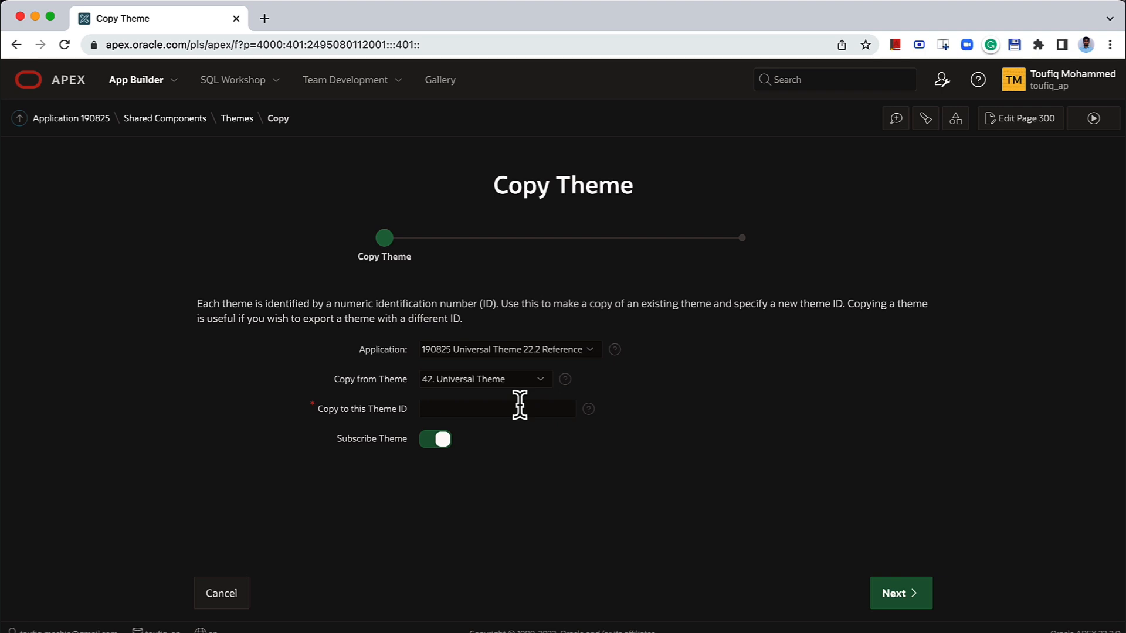
pyautogui.click(466, 381)
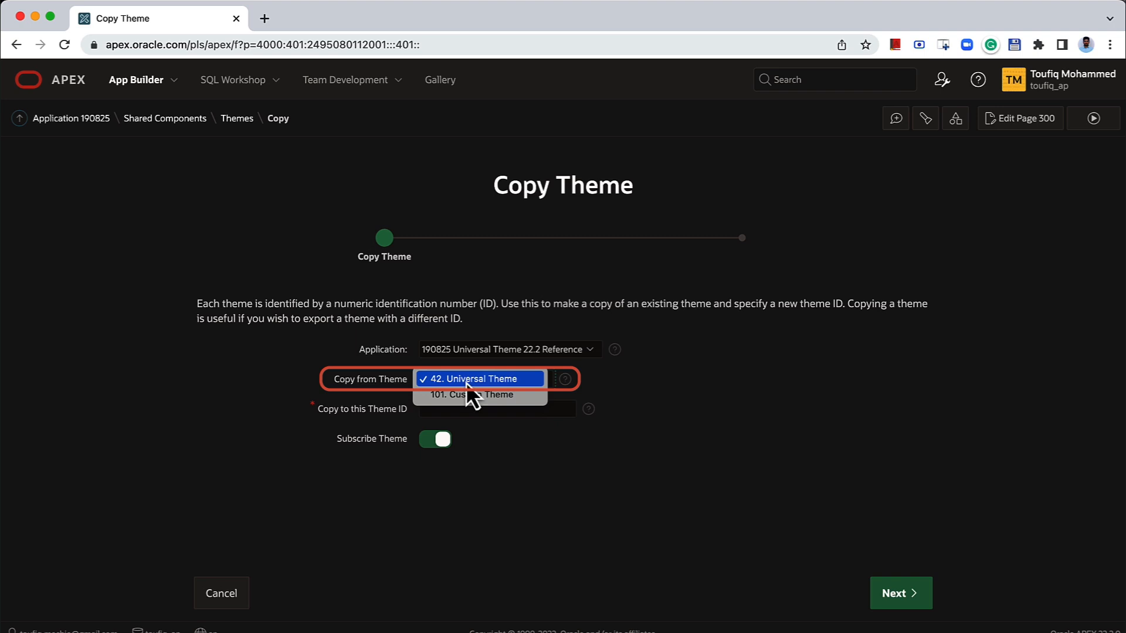
pyautogui.click(466, 380)
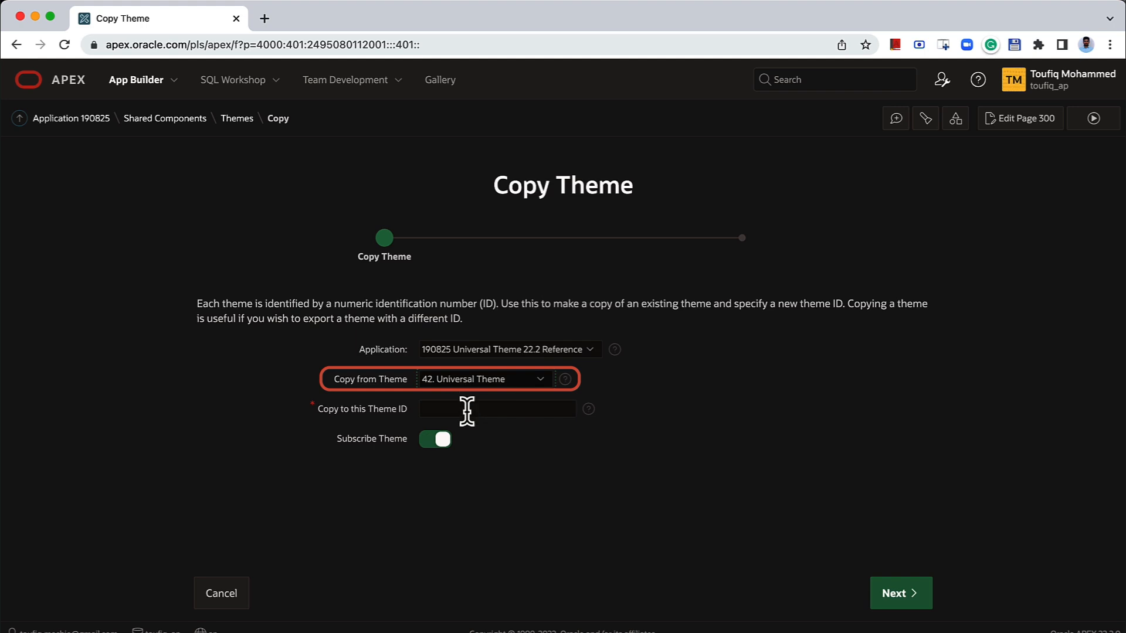
pyautogui.click(467, 409)
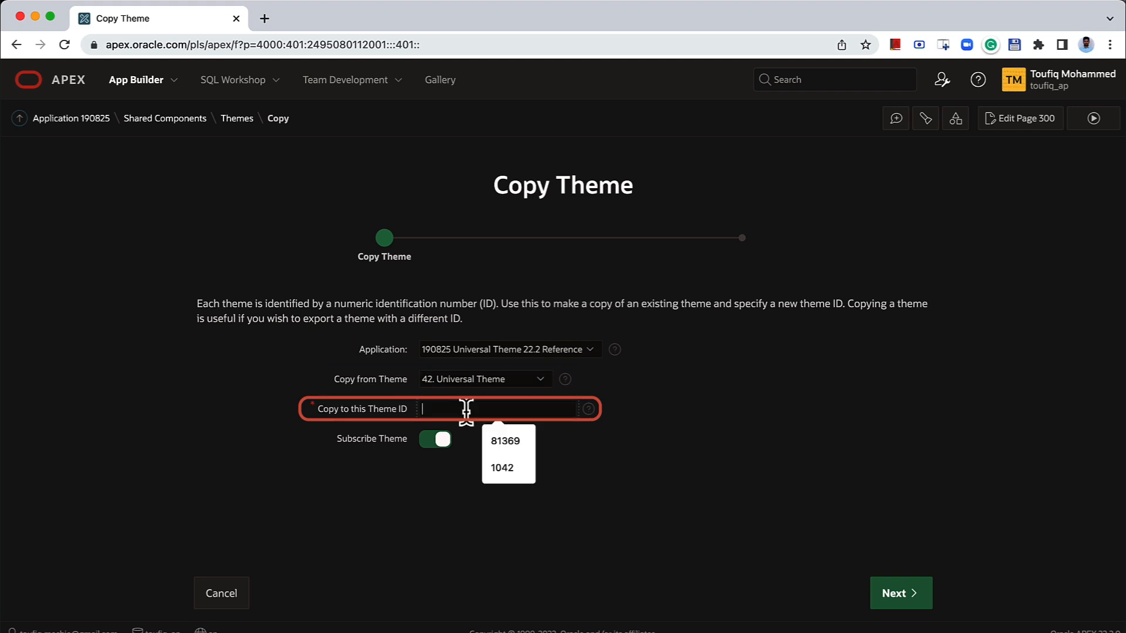
pyautogui.click(499, 469)
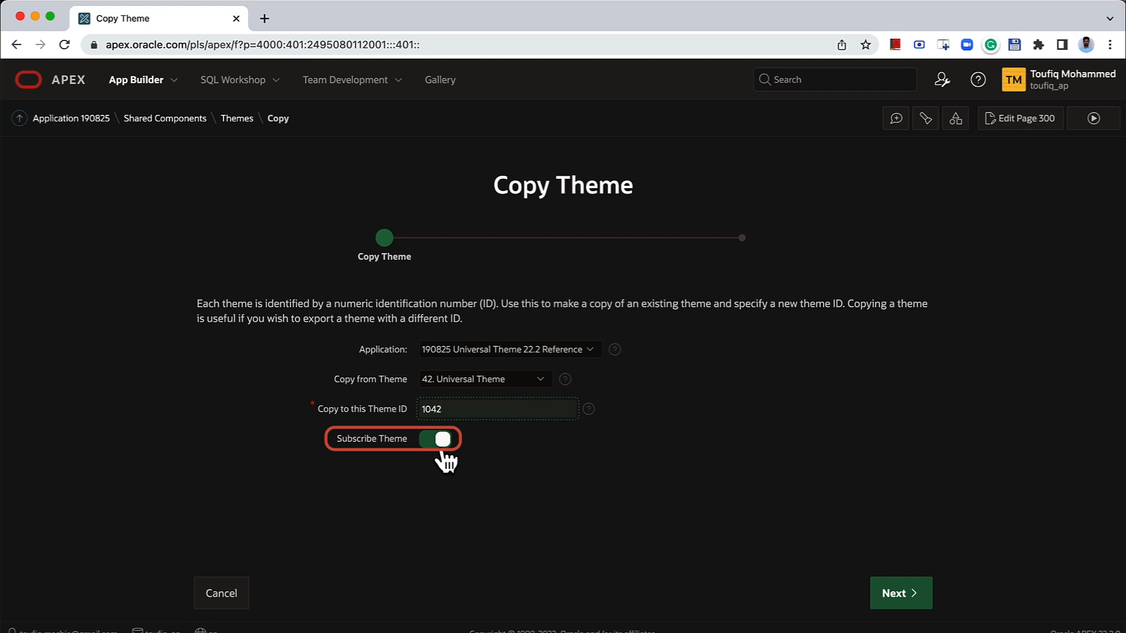
pyautogui.click(916, 603)
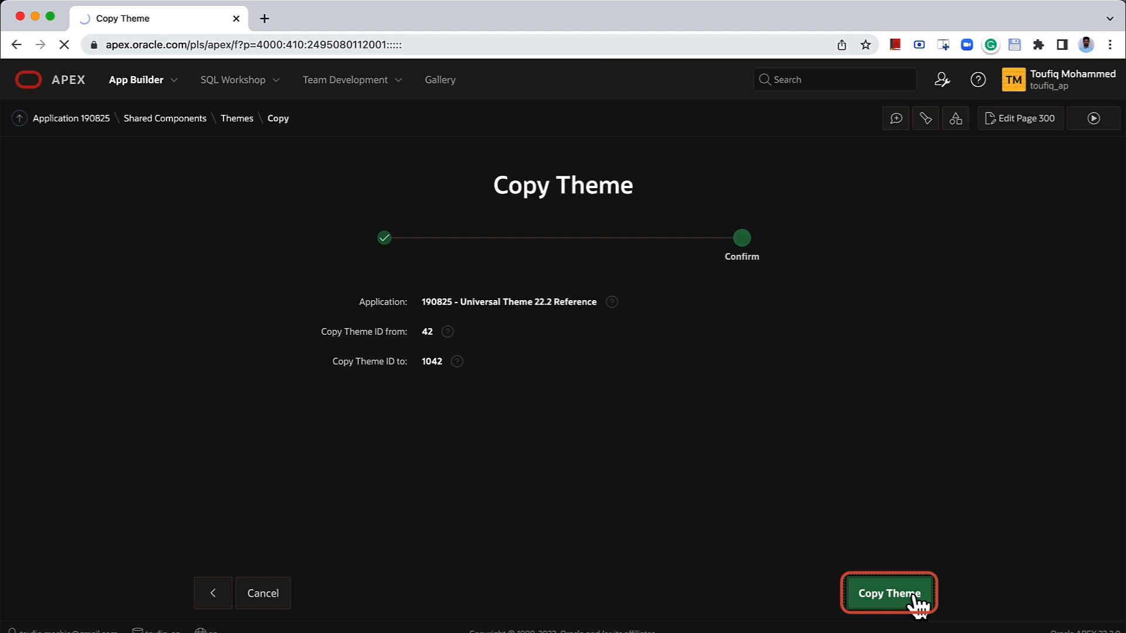
pyautogui.doubleClick(418, 335)
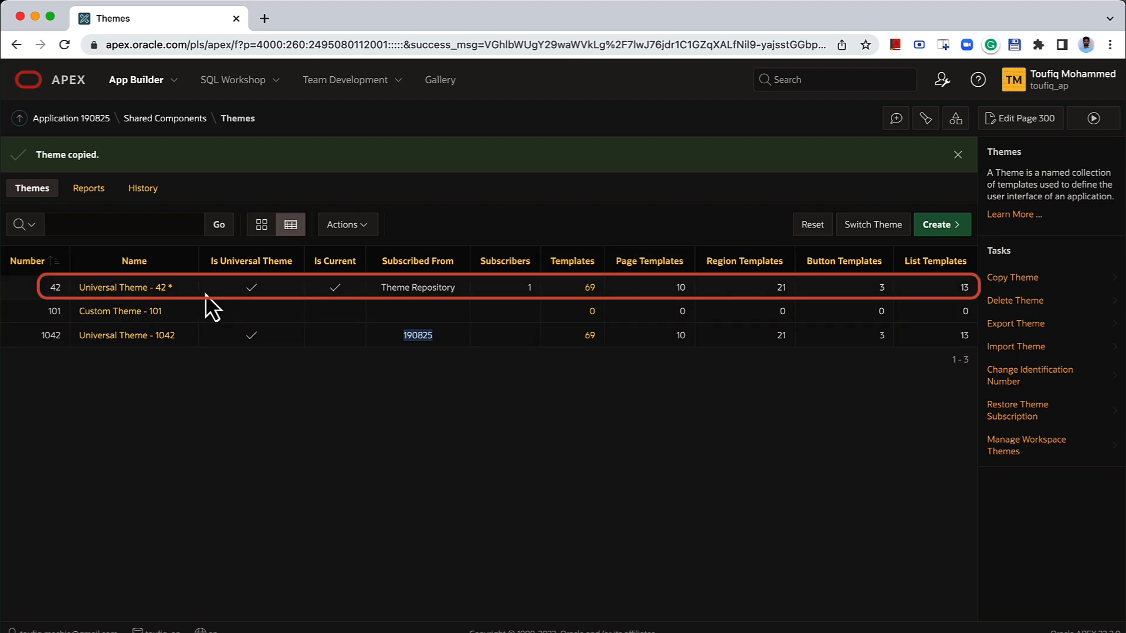
pyautogui.click(58, 286)
# Start a theme switch from 42. Universal Theme to 1042. Universal Theme and proceed to the compatibility check
pyautogui.click(875, 225)
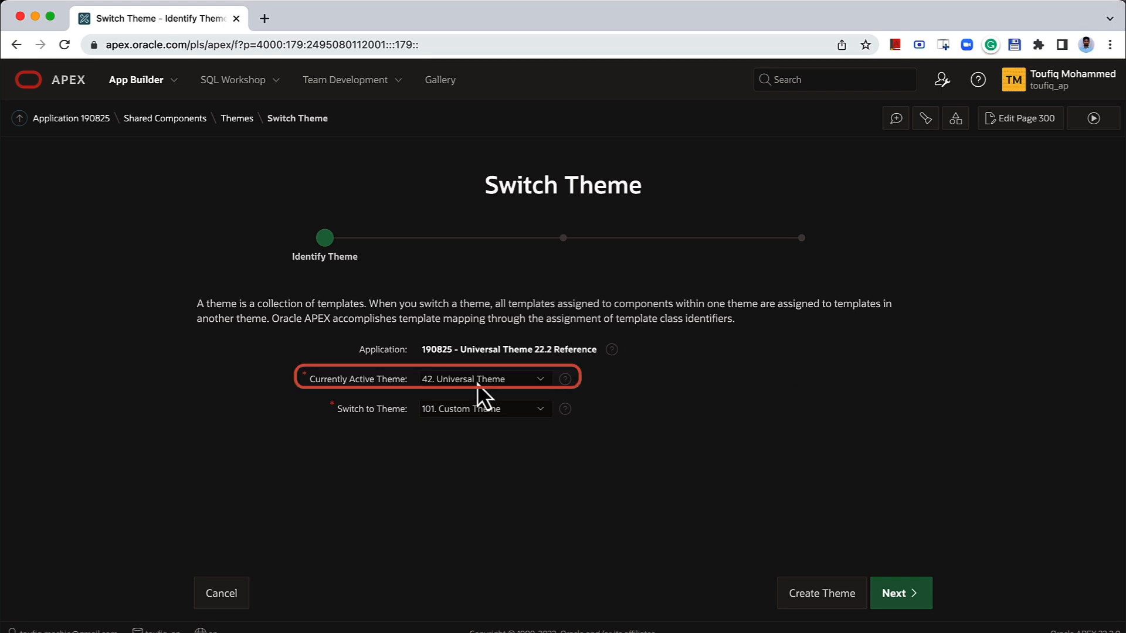
pyautogui.click(477, 382)
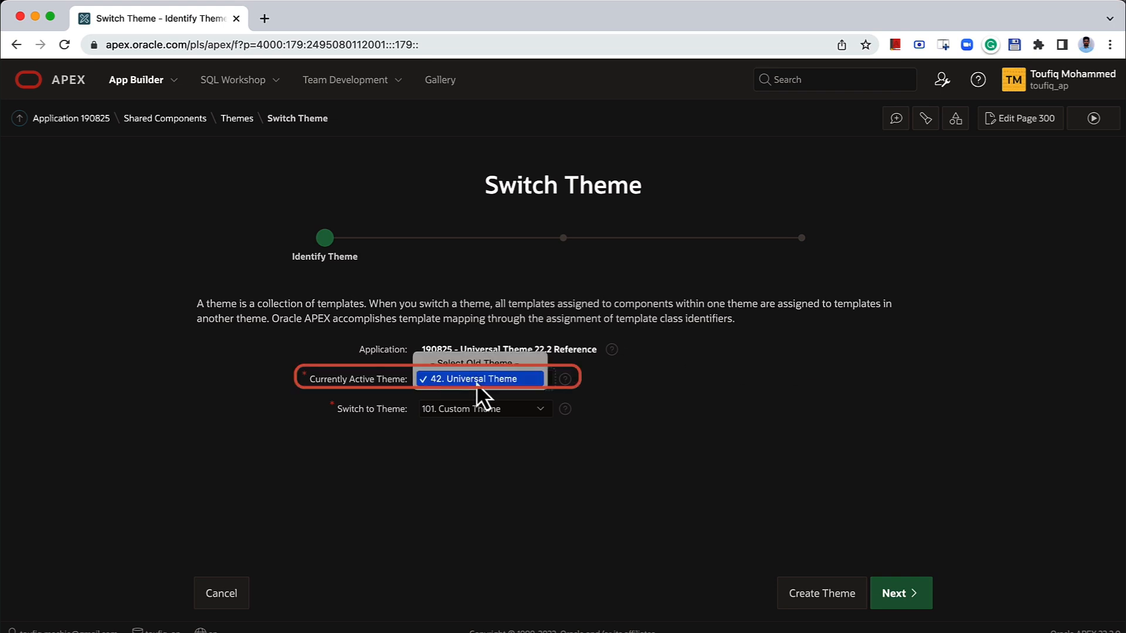
pyautogui.click(476, 382)
pyautogui.click(479, 407)
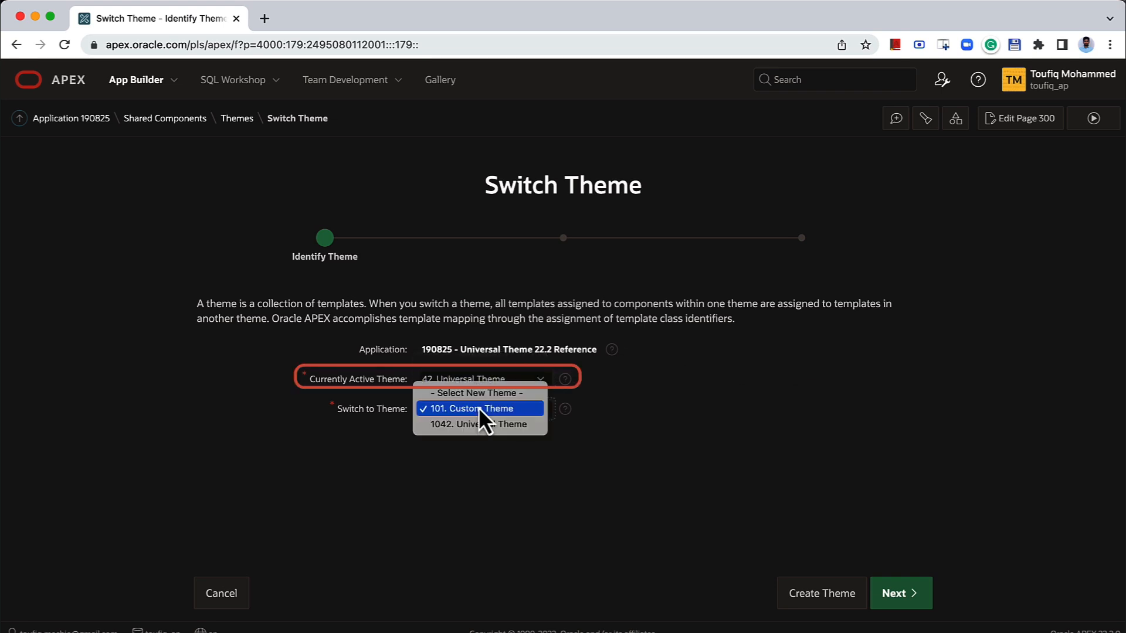
pyautogui.click(479, 423)
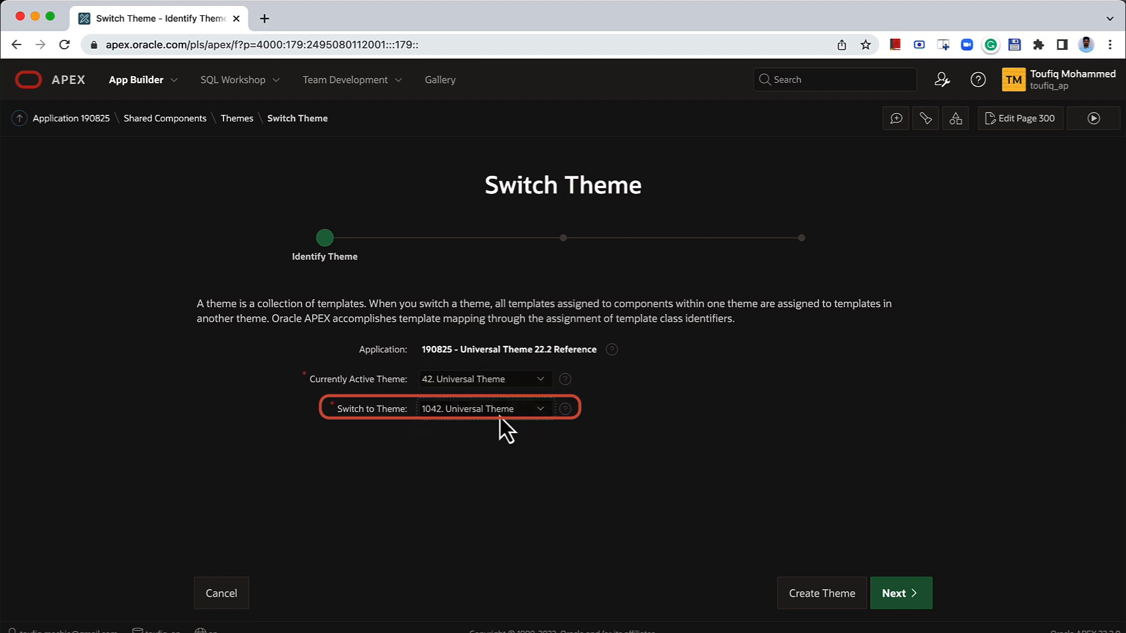
pyautogui.click(915, 604)
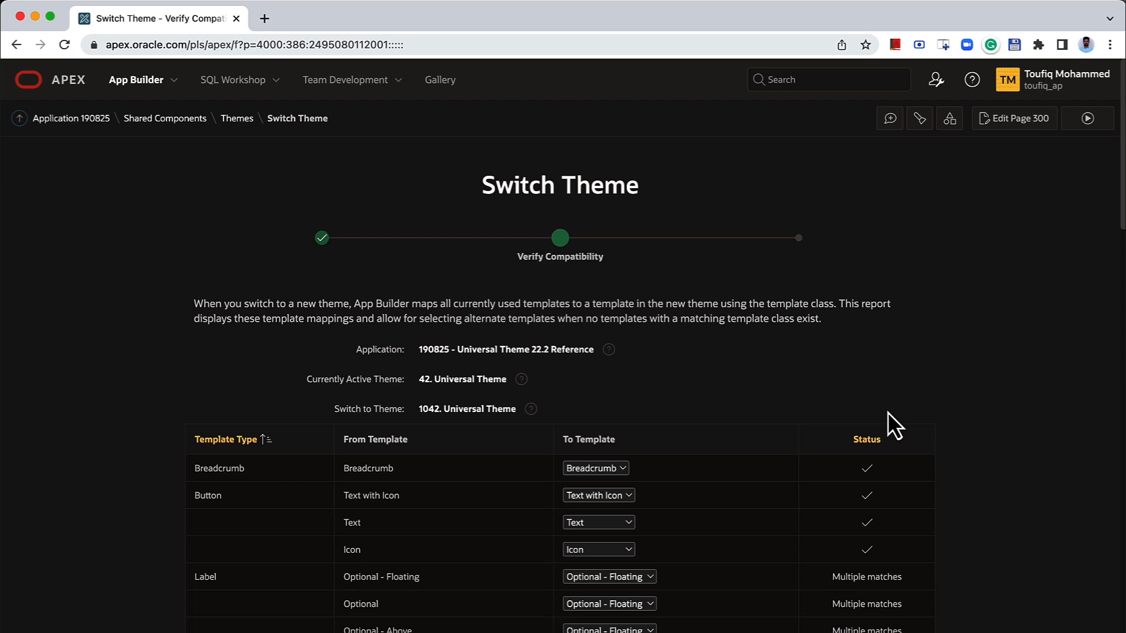
# Review the template mappings between the two themes and confirm the switch to 1042. Universal Theme
pyautogui.scroll(-4, 892, 415)
pyautogui.scroll(-20, 696, 361)
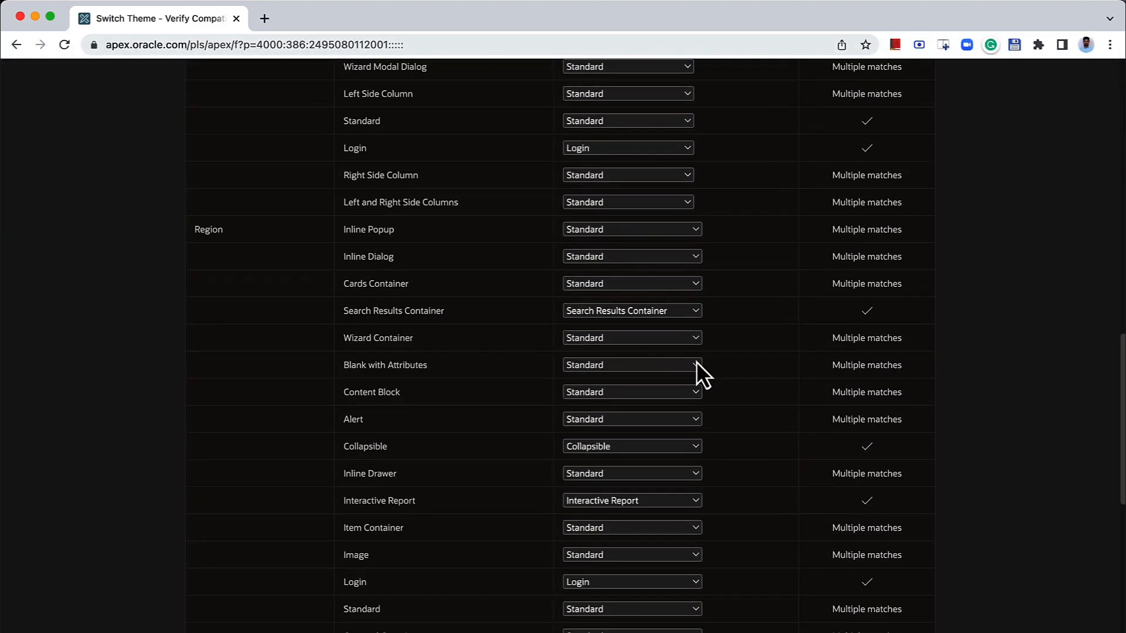
pyautogui.click(900, 594)
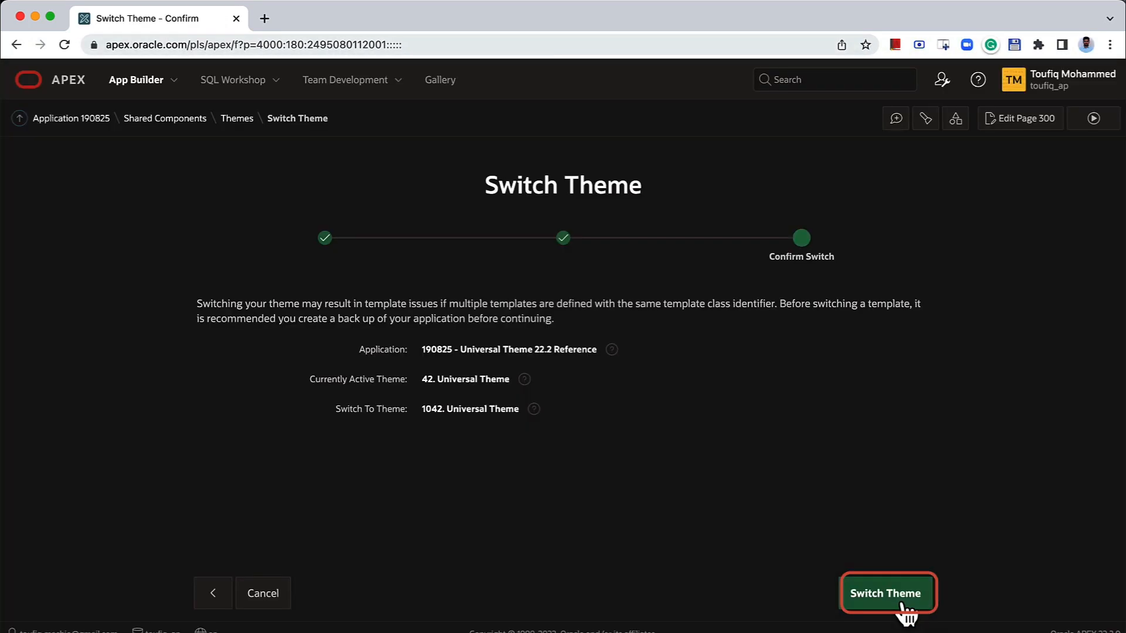
pyautogui.click(902, 604)
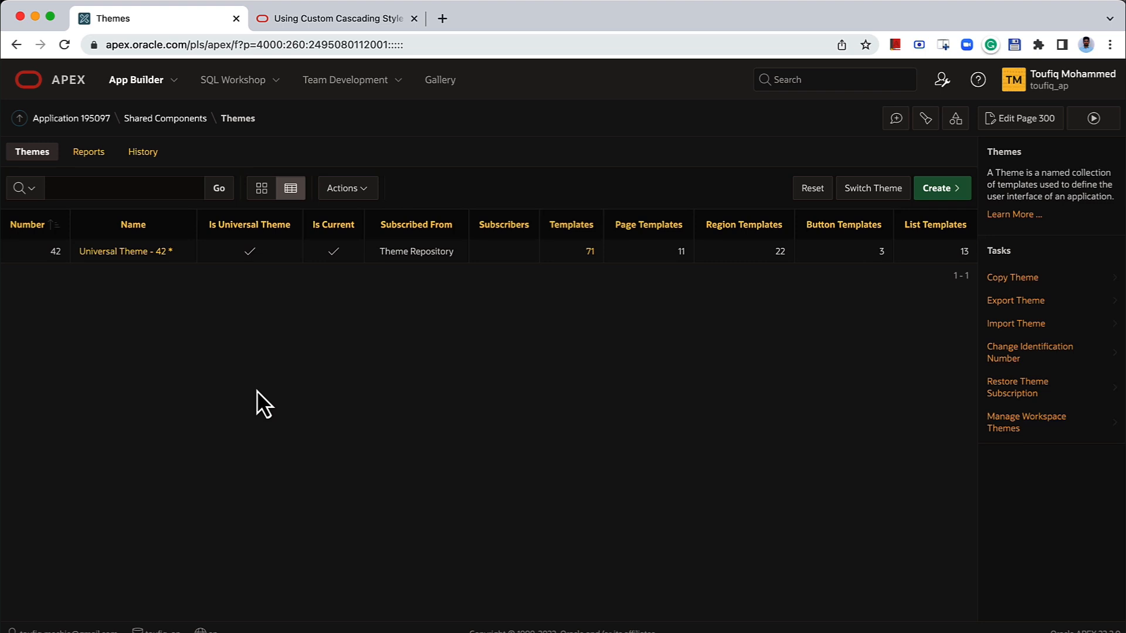
# Open the static workspace files from the Shared Components of application 195097
pyautogui.click(180, 129)
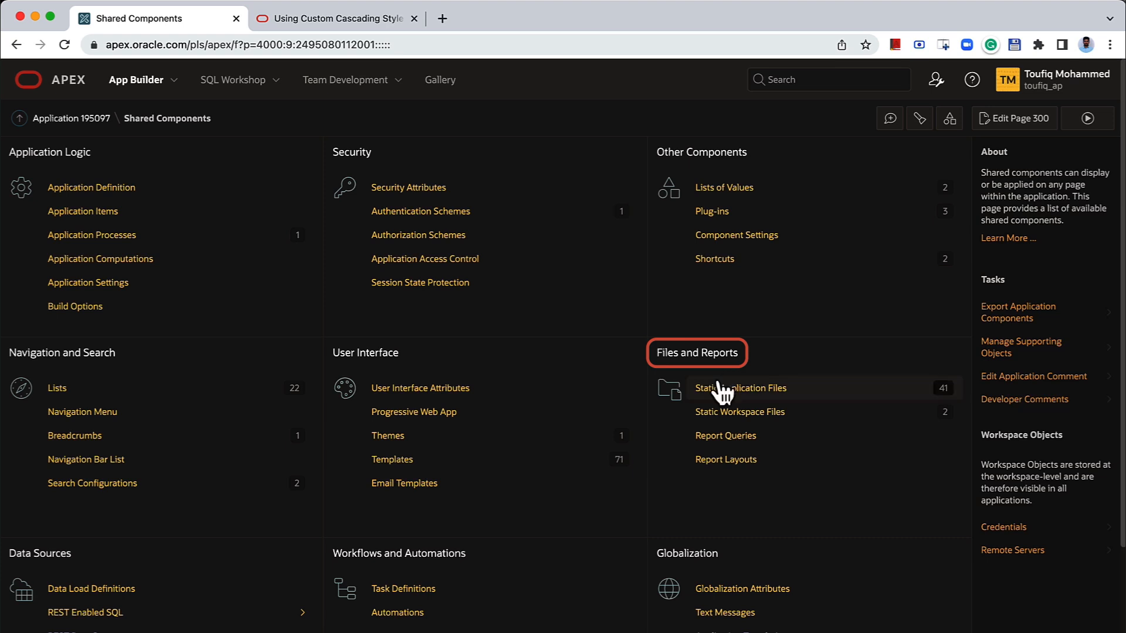
pyautogui.click(804, 414)
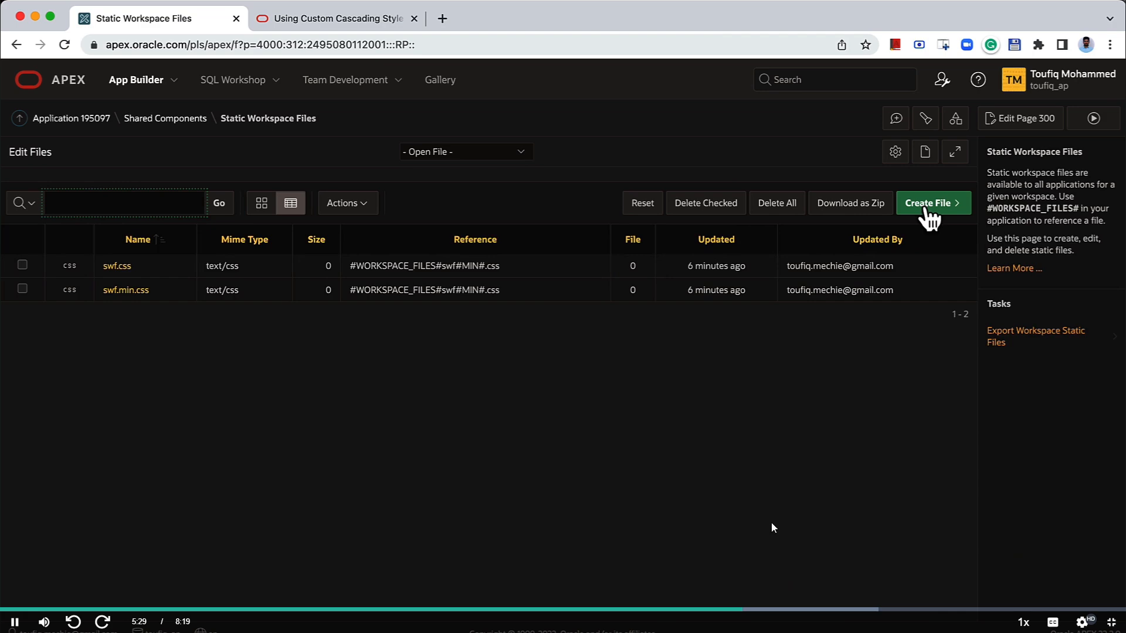
# Leave full screen, locate the current lesson Managing Themes and Using Custom CSS in the playlist, and return to full screen
pyautogui.click(1111, 623)
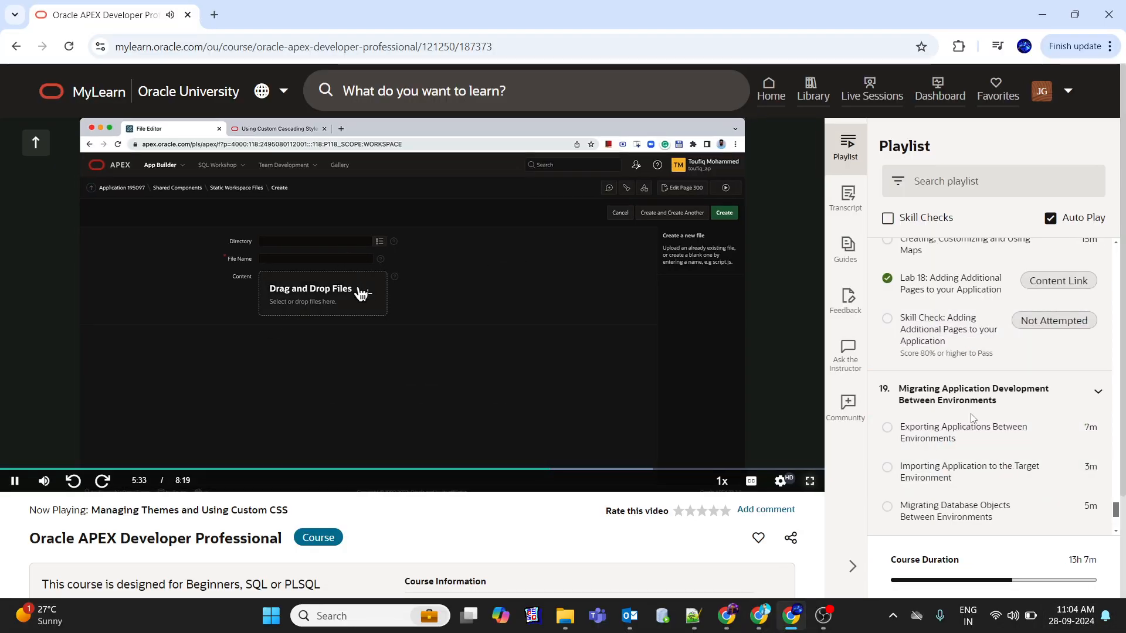
pyautogui.scroll(15, 976, 399)
pyautogui.scroll(4, 978, 412)
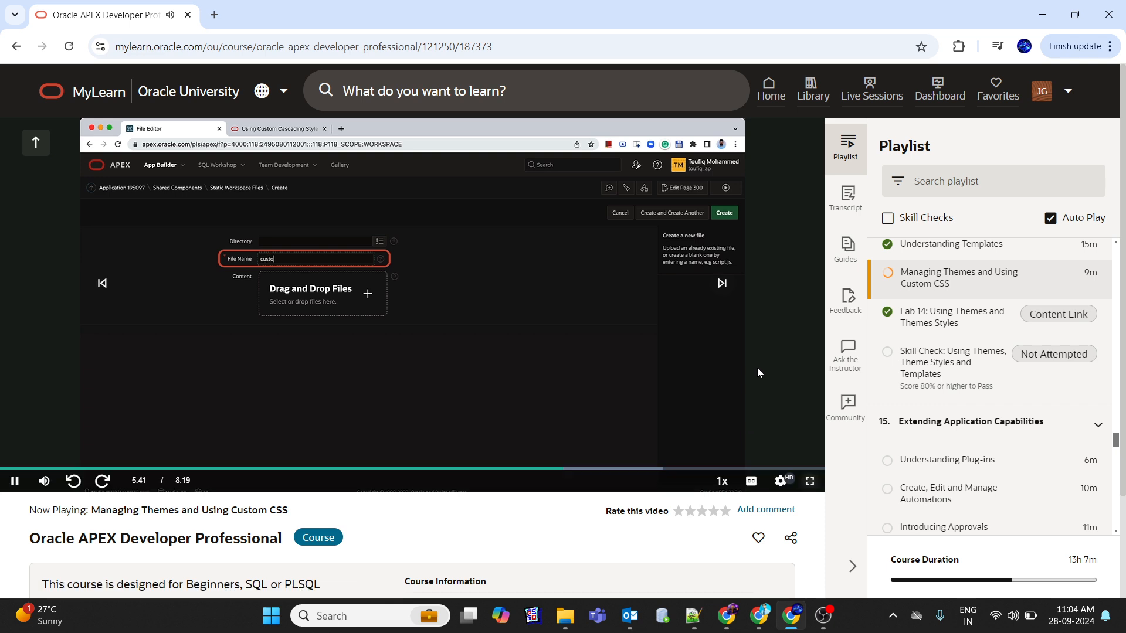
pyautogui.click(811, 482)
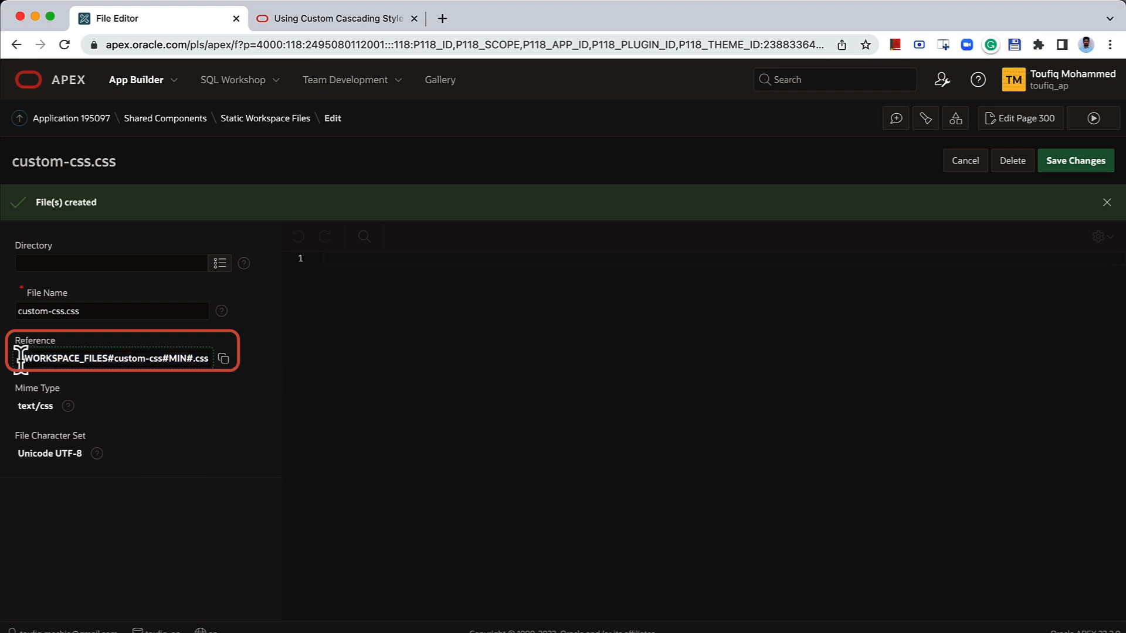
# Highlight the #WORKSPACE_FILES# prefix in the reference of custom-css.css and place the cursor in its empty code editor
pyautogui.moveTo(19, 359); pyautogui.dragTo(113, 359)
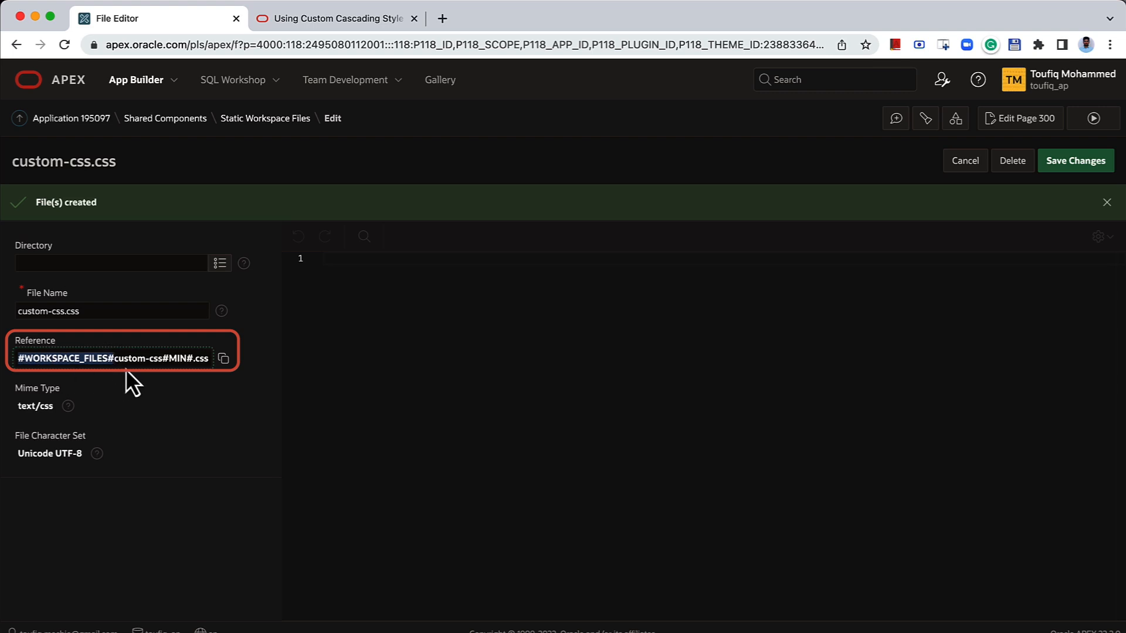
pyautogui.click(228, 368)
pyautogui.click(352, 336)
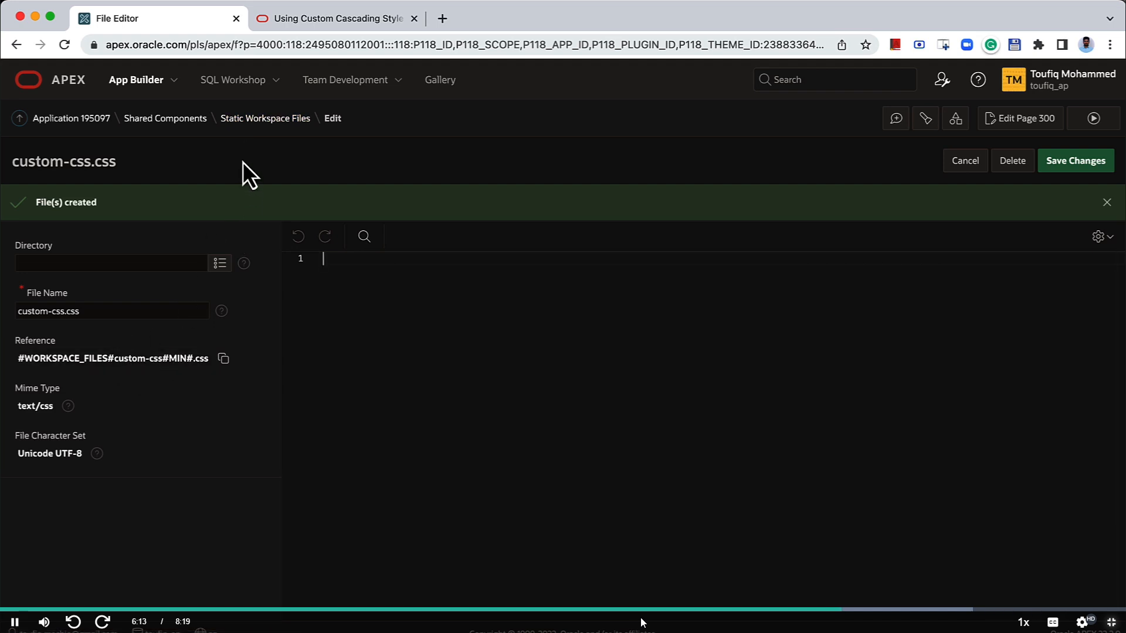
# In the header of the Standard - Custom page template, insert a stylesheet link to #WORKSPACE_FILES#custom-css.css below the title line
pyautogui.click(189, 125)
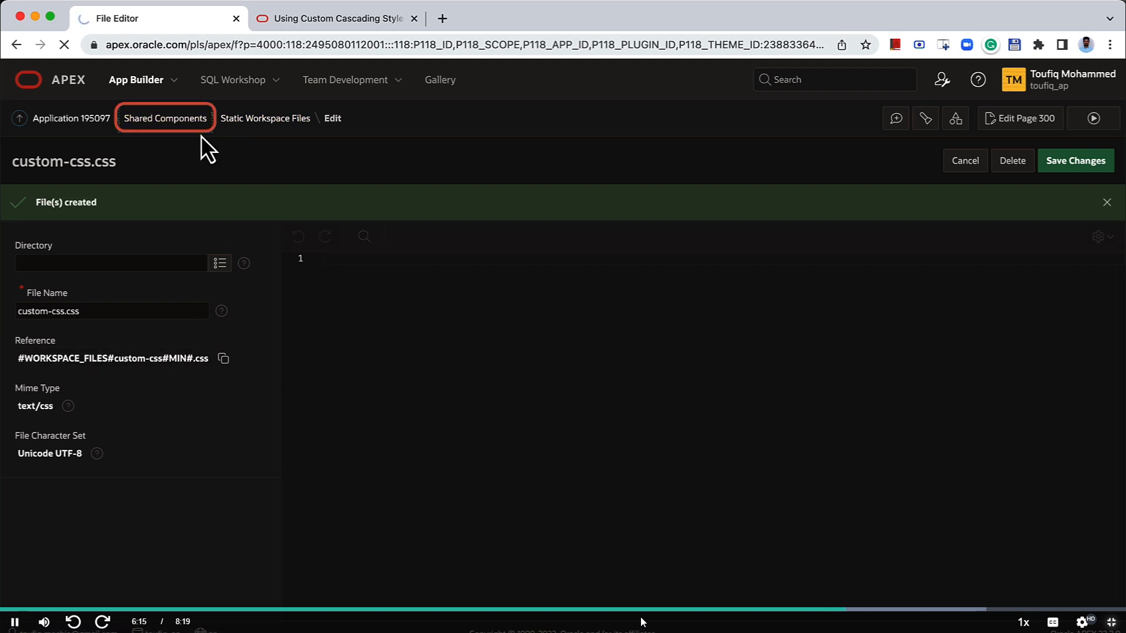
pyautogui.click(721, 393)
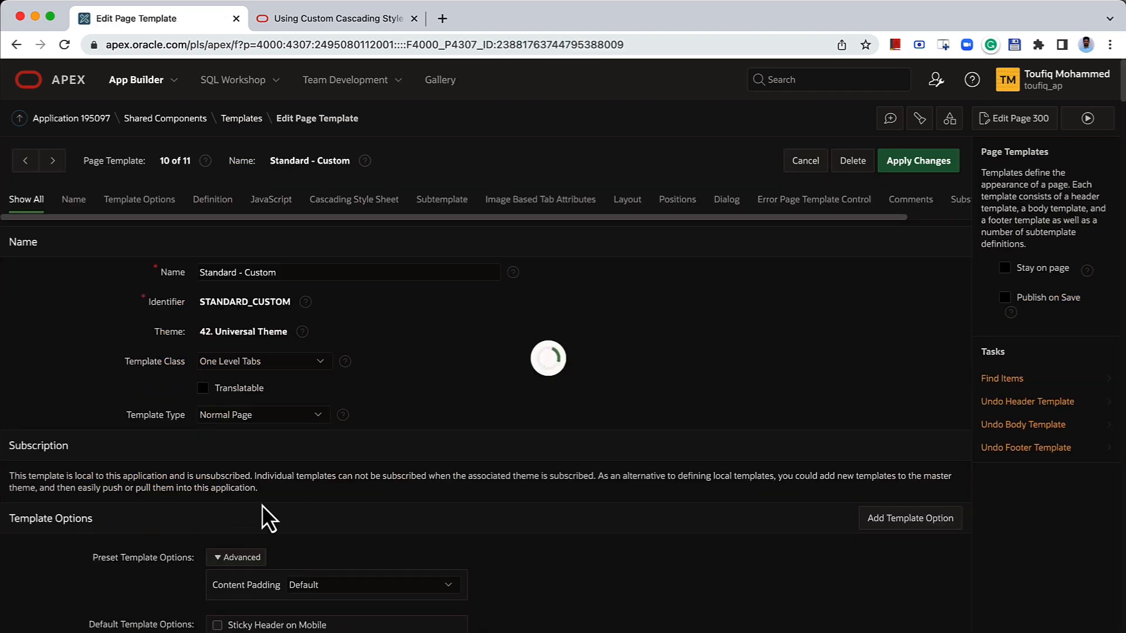
pyautogui.scroll(-10, 263, 503)
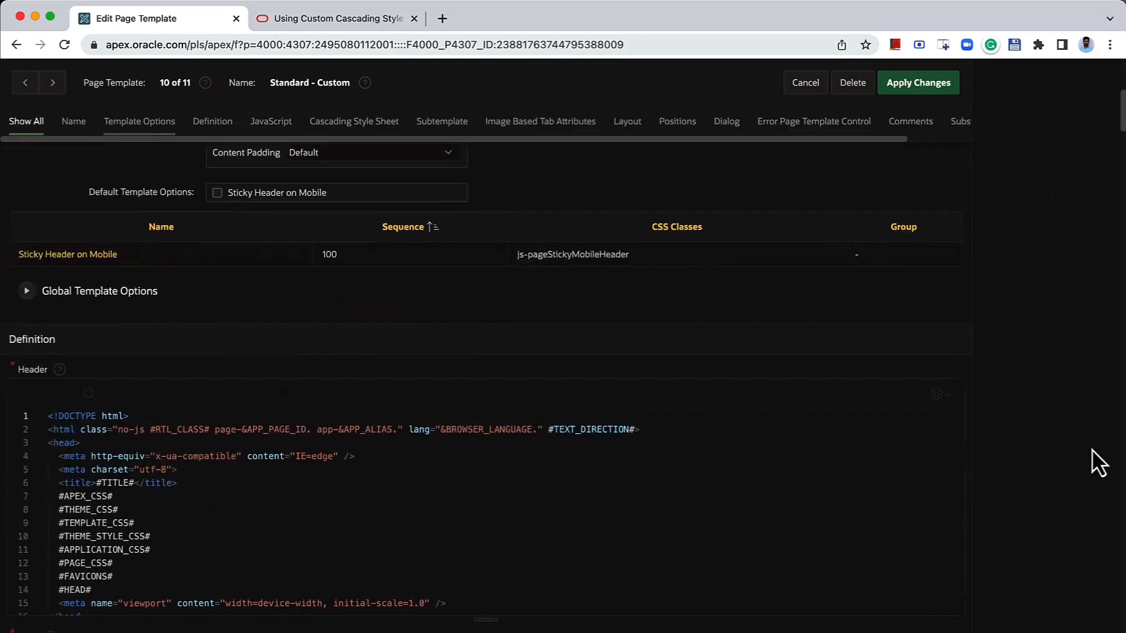
pyautogui.scroll(-1, 1096, 460)
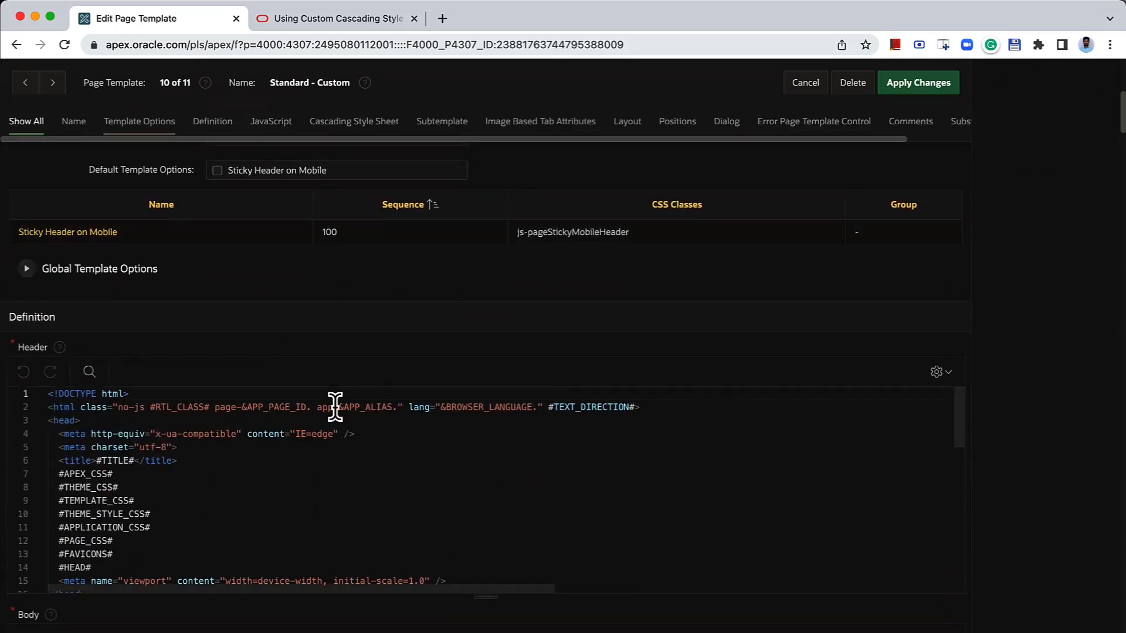
pyautogui.click(204, 450)
pyautogui.click(204, 461)
pyautogui.press('Return')
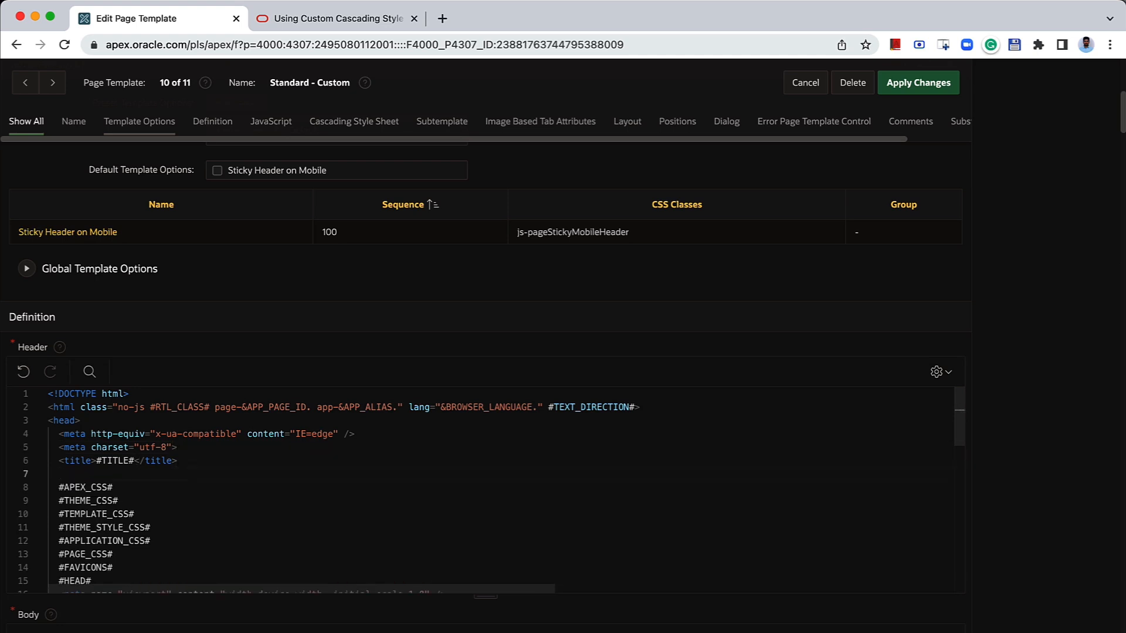
pyautogui.press('super+v')
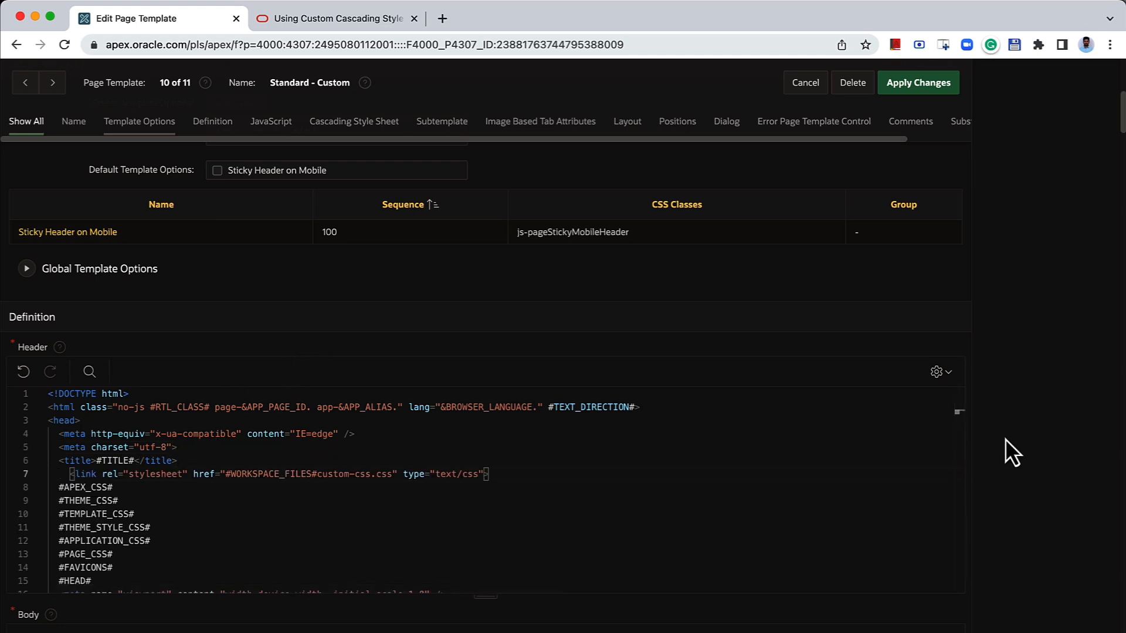
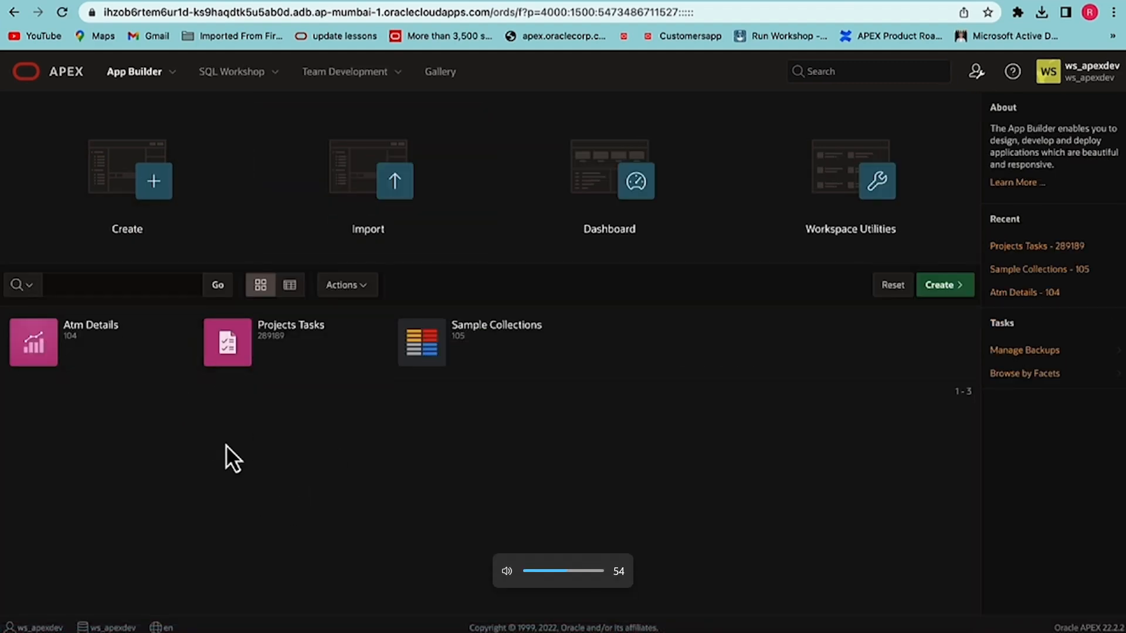
# Open the Automations page from the Shared Components of the Projects Tasks application
pyautogui.click(253, 355)
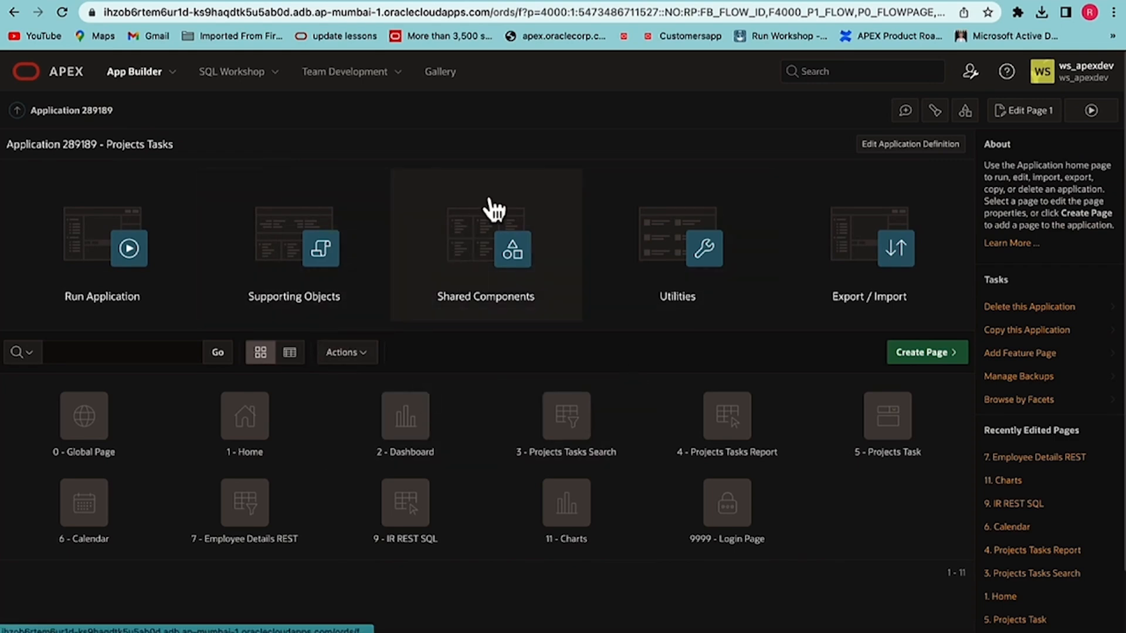
pyautogui.click(516, 260)
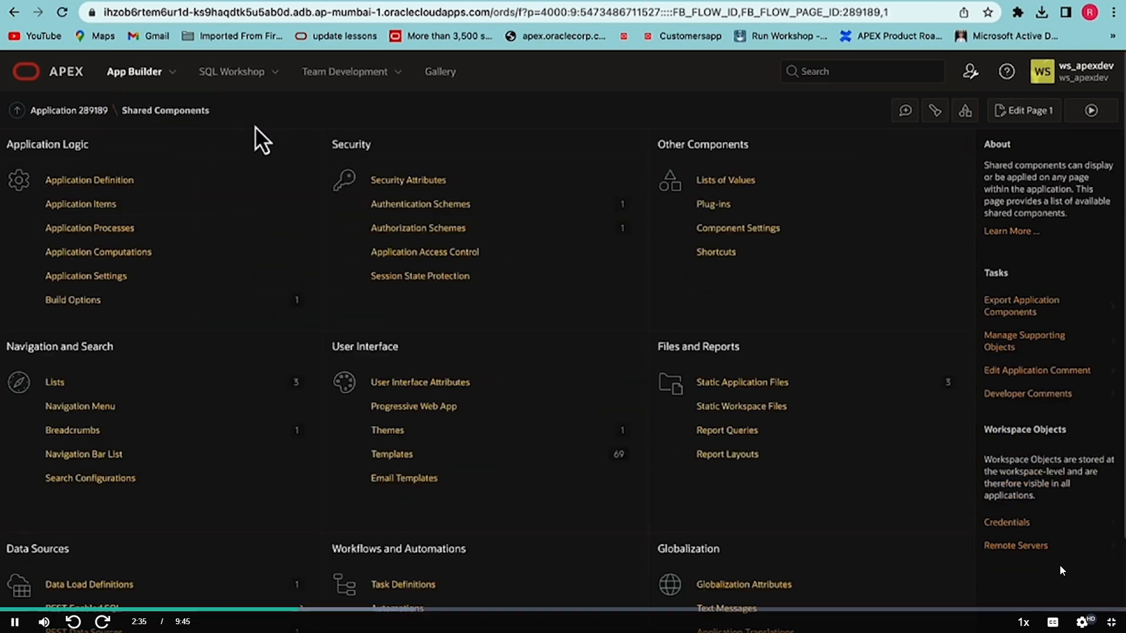
pyautogui.scroll(-2, 255, 135)
# Set the lesson video's playback quality to 1080p HD
pyautogui.click(1082, 622)
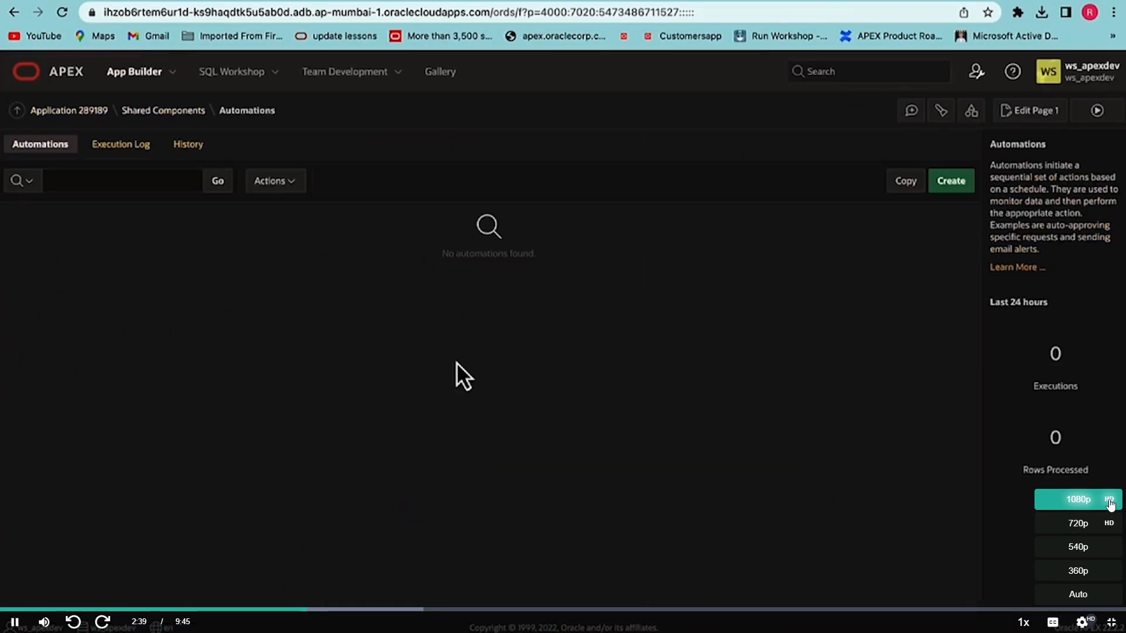
pyautogui.click(1110, 505)
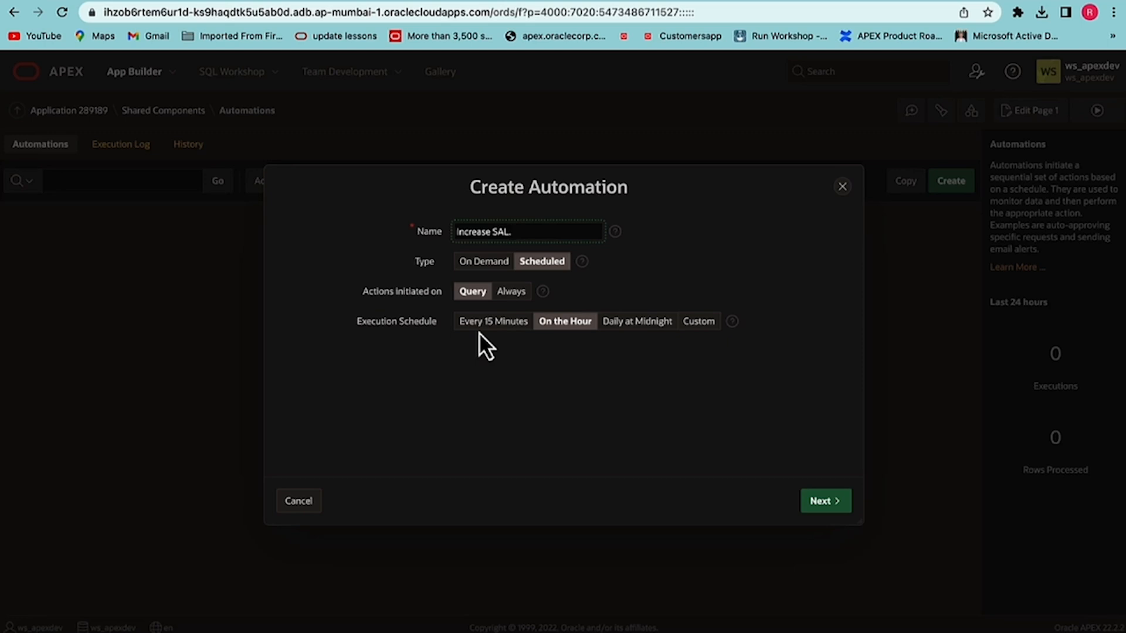
# Set the execution schedule of the scheduled automation "Increase SAL." to Custom
pyautogui.click(692, 323)
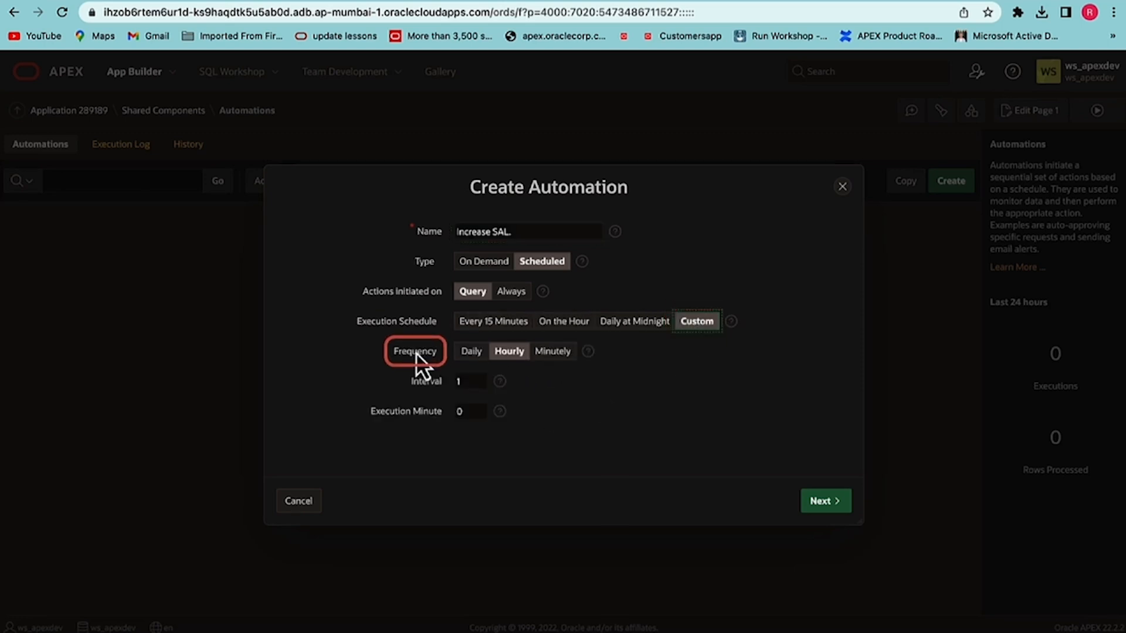
# Change the lesson video's playback quality to 720p HD and back to 1080p HD
pyautogui.click(1081, 622)
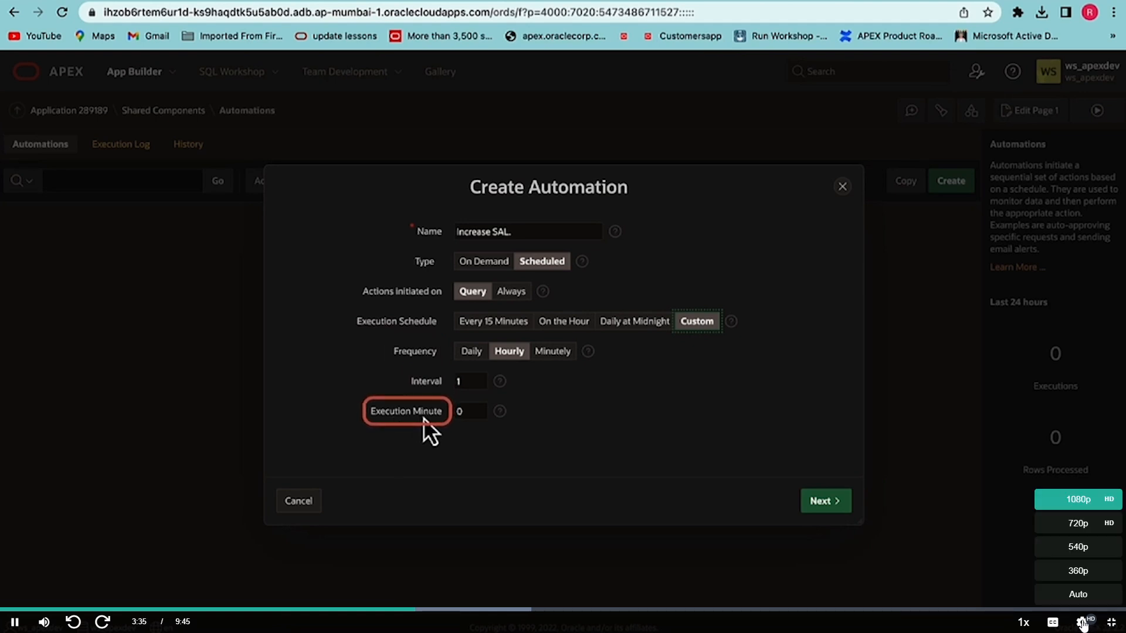
pyautogui.click(1084, 528)
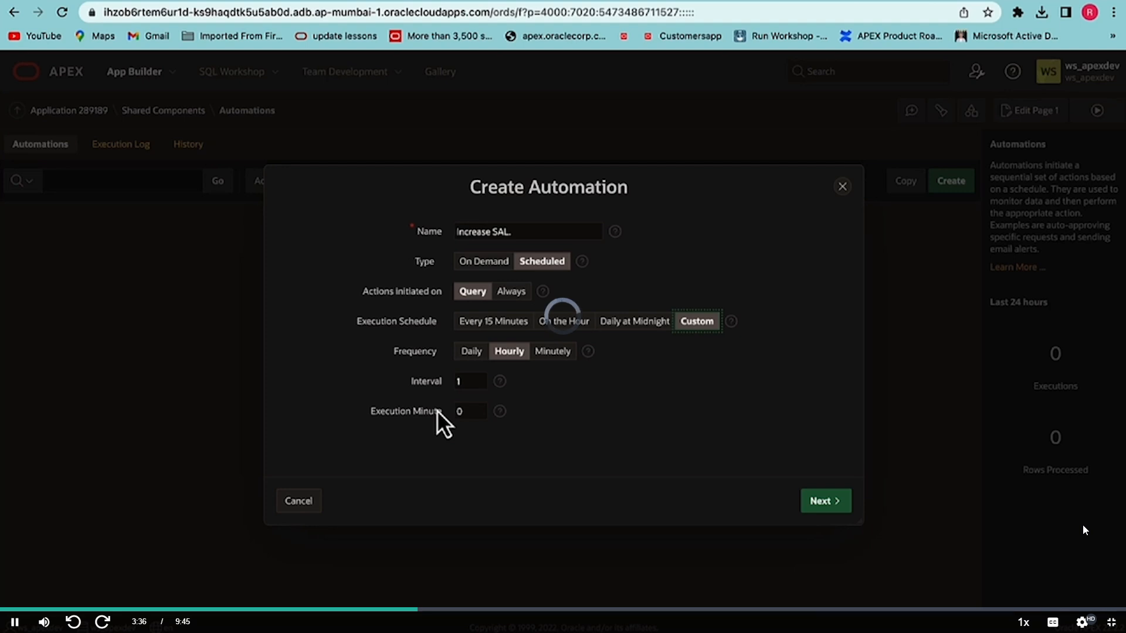
pyautogui.click(1085, 626)
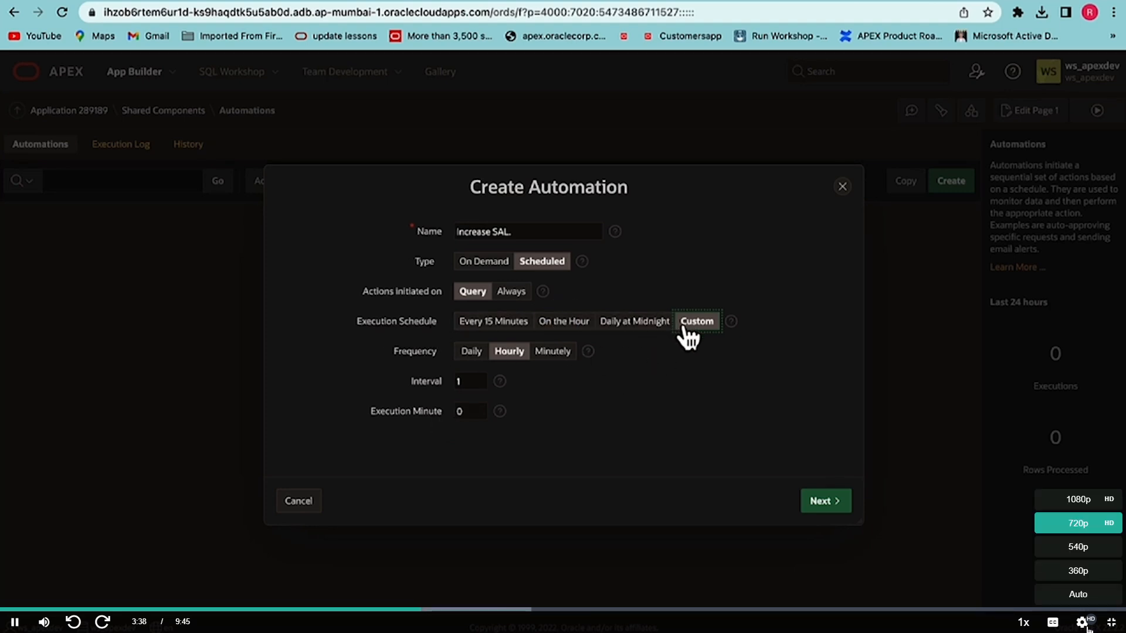
pyautogui.click(1079, 502)
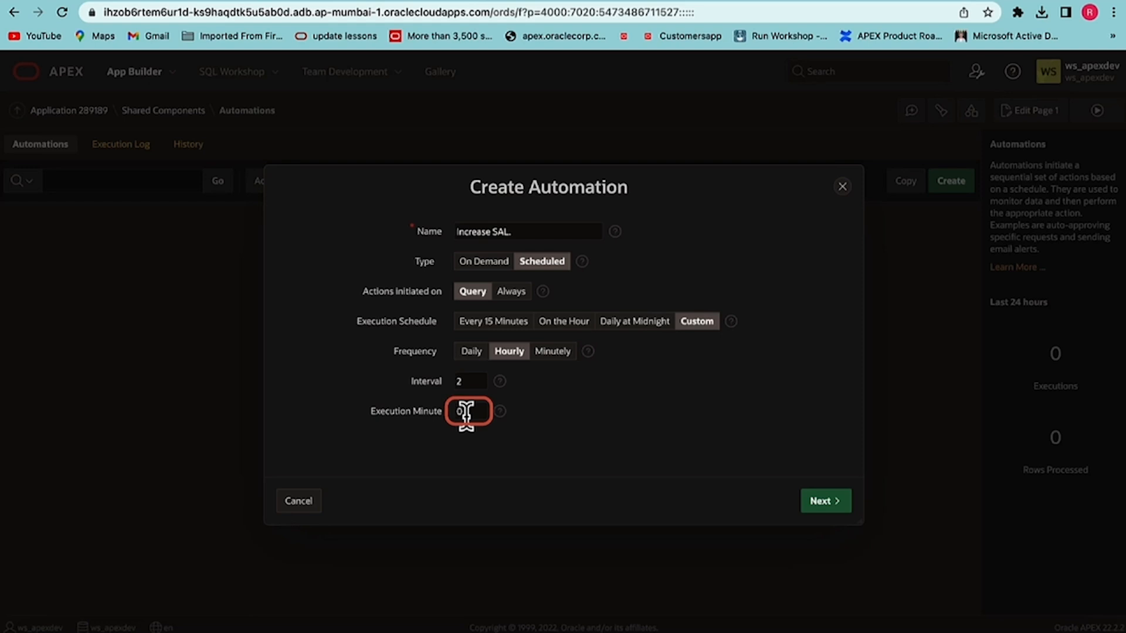
# Create the automation on the local database table EMP owned by WKSP_WSAPEXDEV, executing actions when rows are returned
pyautogui.click(819, 508)
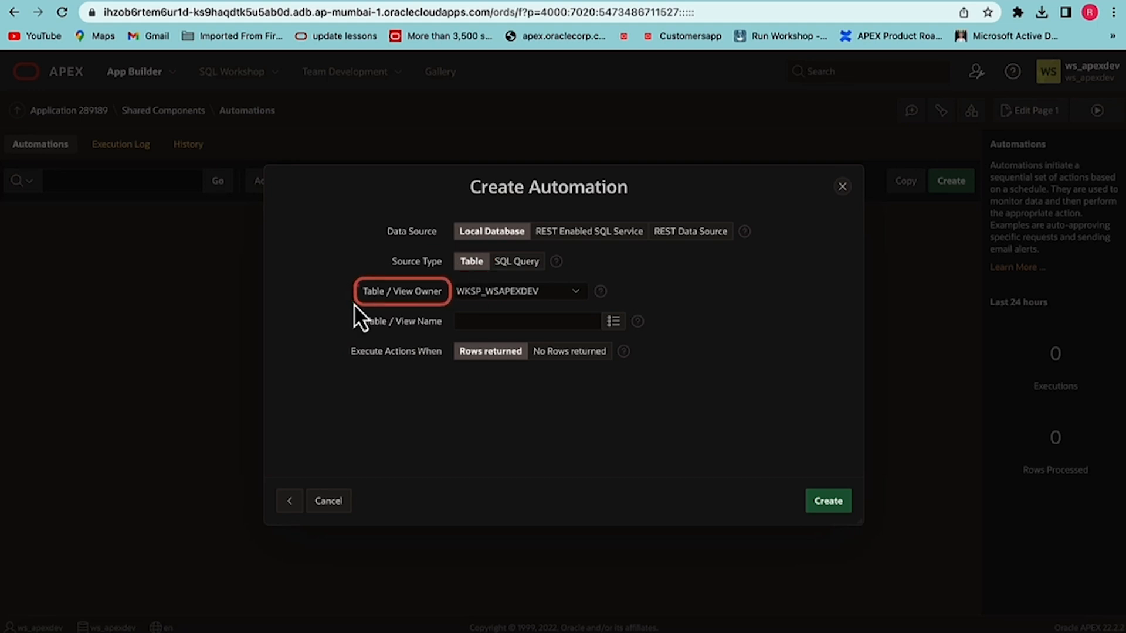
pyautogui.click(509, 294)
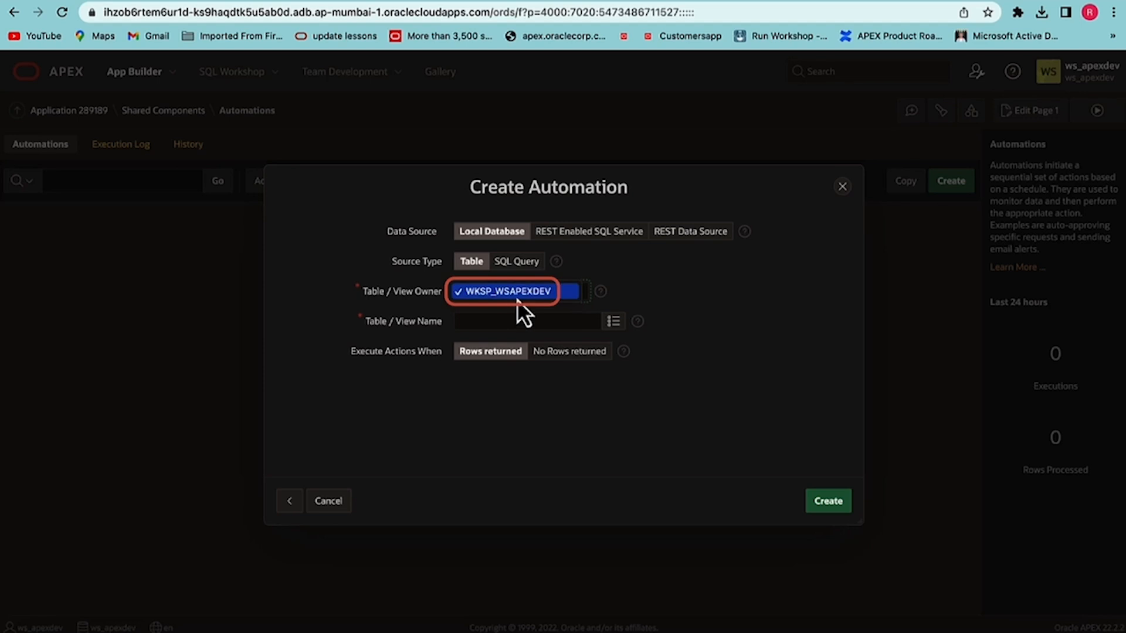
pyautogui.click(516, 297)
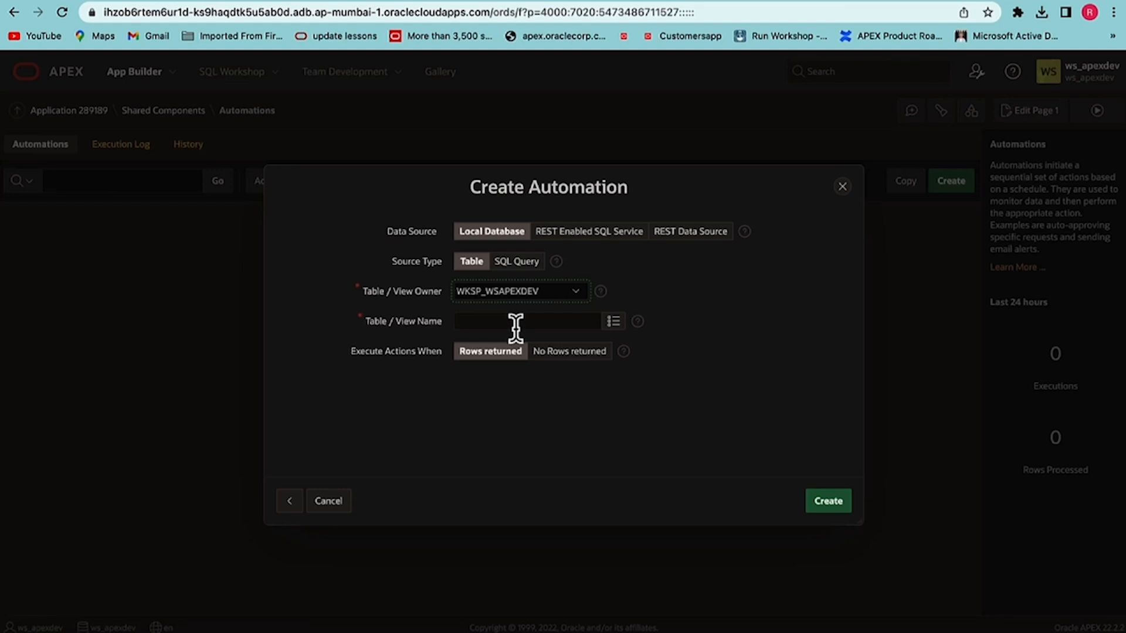
pyautogui.click(614, 323)
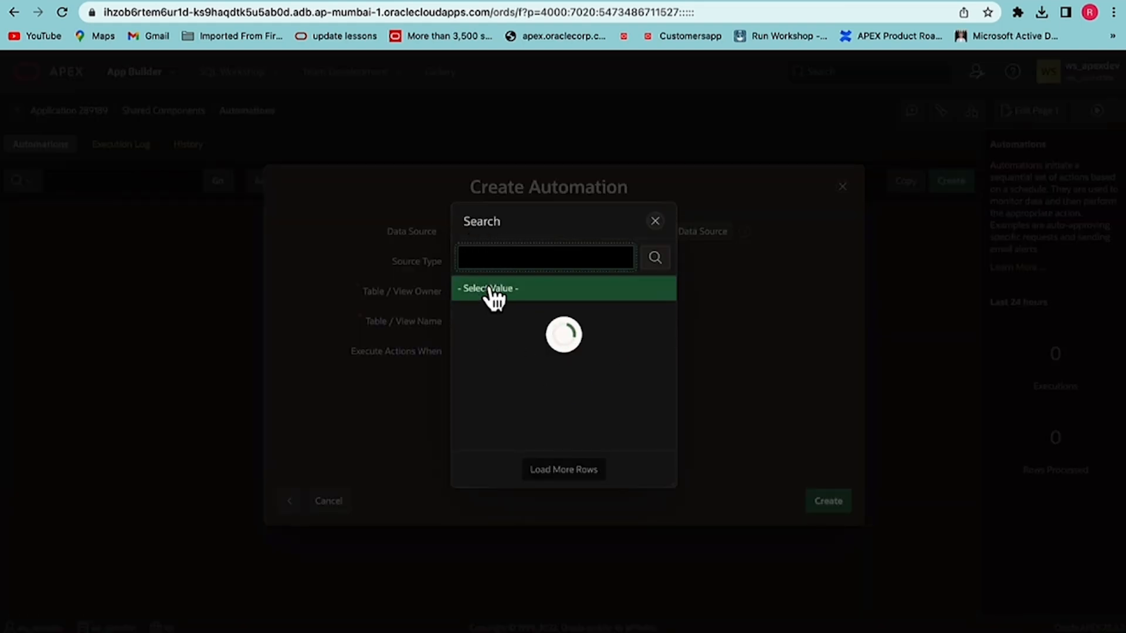
pyautogui.click(478, 360)
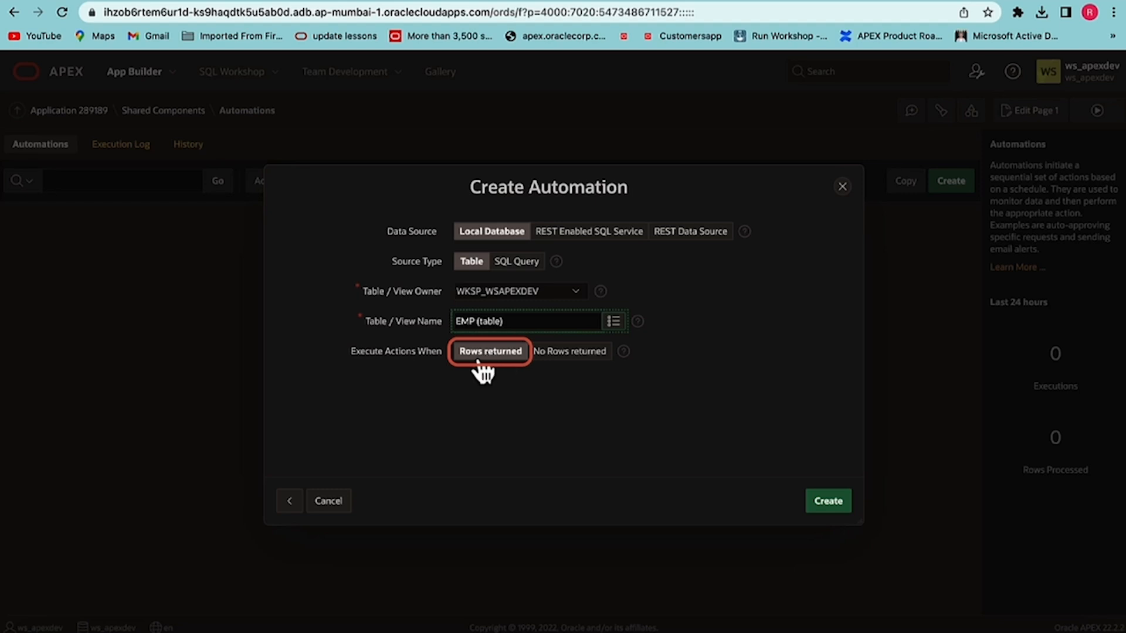
pyautogui.click(834, 503)
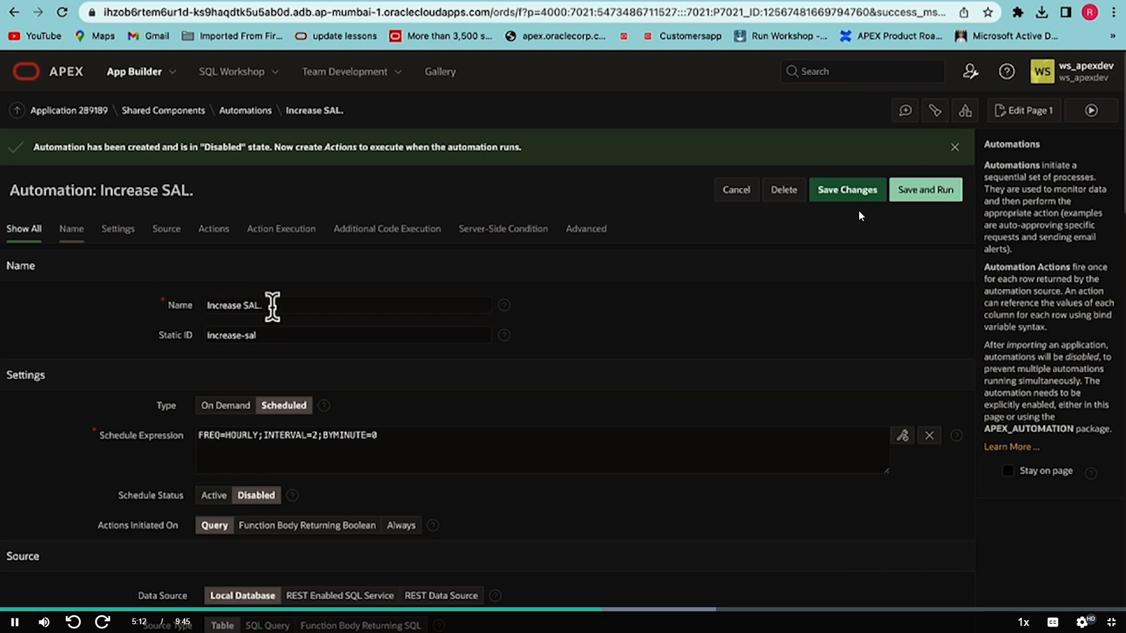
# Name the automation's new action "Increase SAL for SALESMAN" and enter PL/SQL code updating sal to round(sal * 1.015, 1) and logging each increase
pyautogui.scroll(-10, 613, 338)
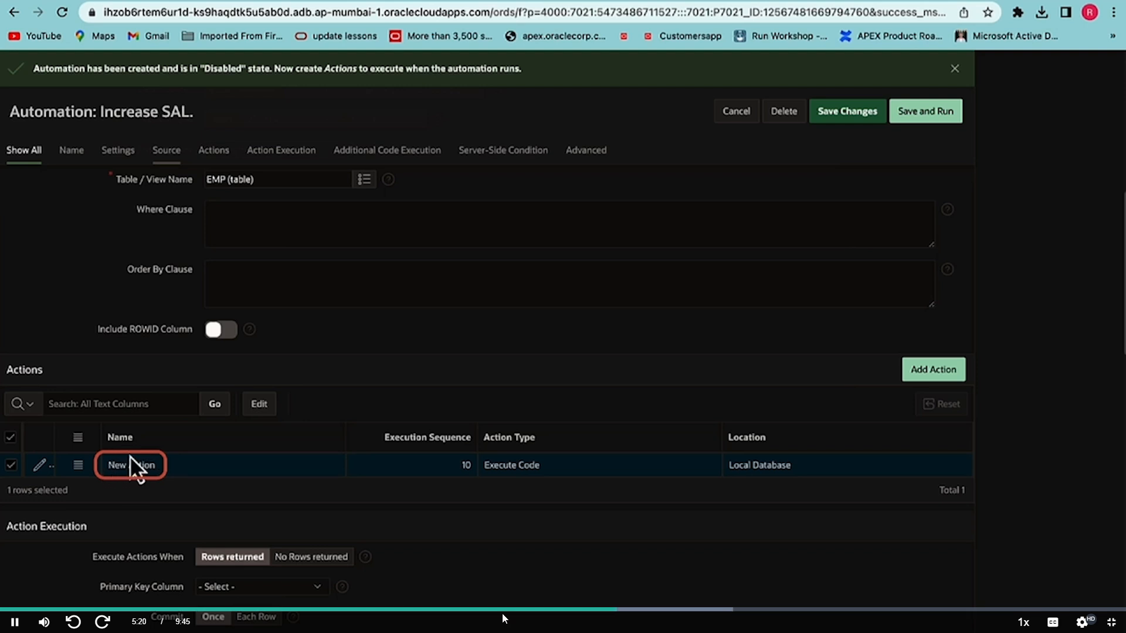
pyautogui.click(40, 464)
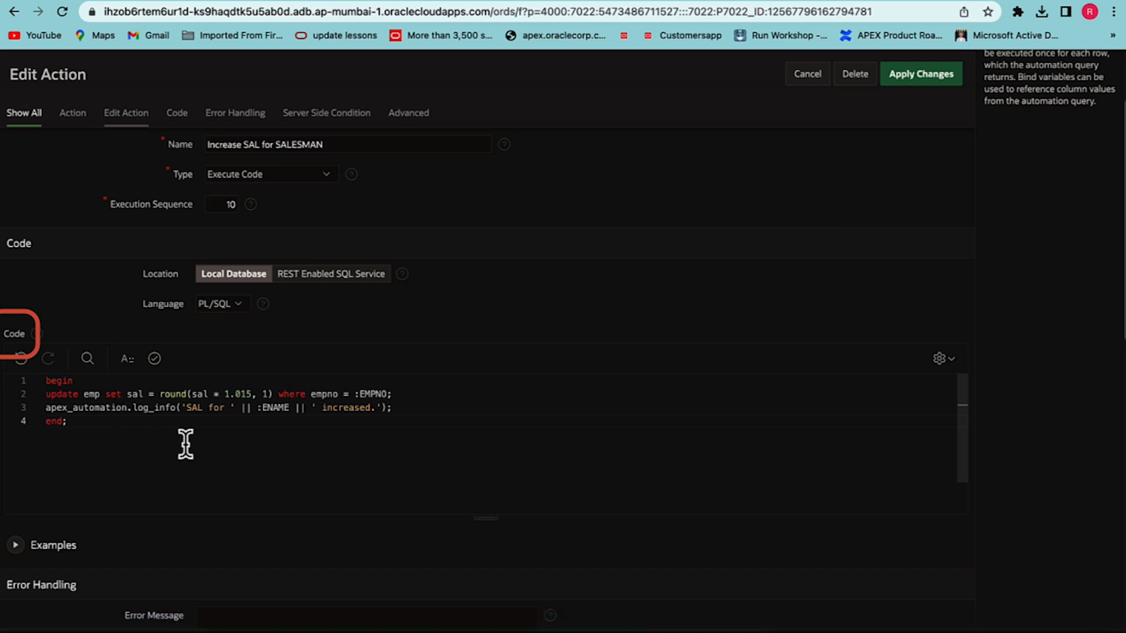
# Give the SALESMAN action the PL/SQL expression condition ":JOB = 'SALESMAN' and :COM > 500" and apply the changes
pyautogui.scroll(-5, 184, 445)
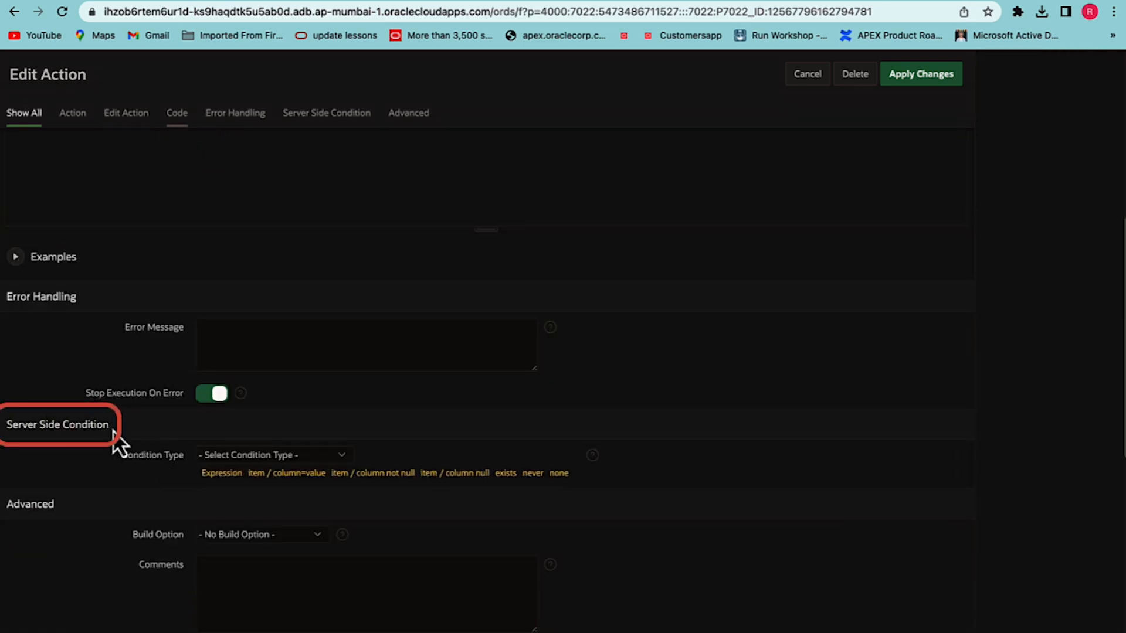
pyautogui.click(203, 455)
pyautogui.click(205, 502)
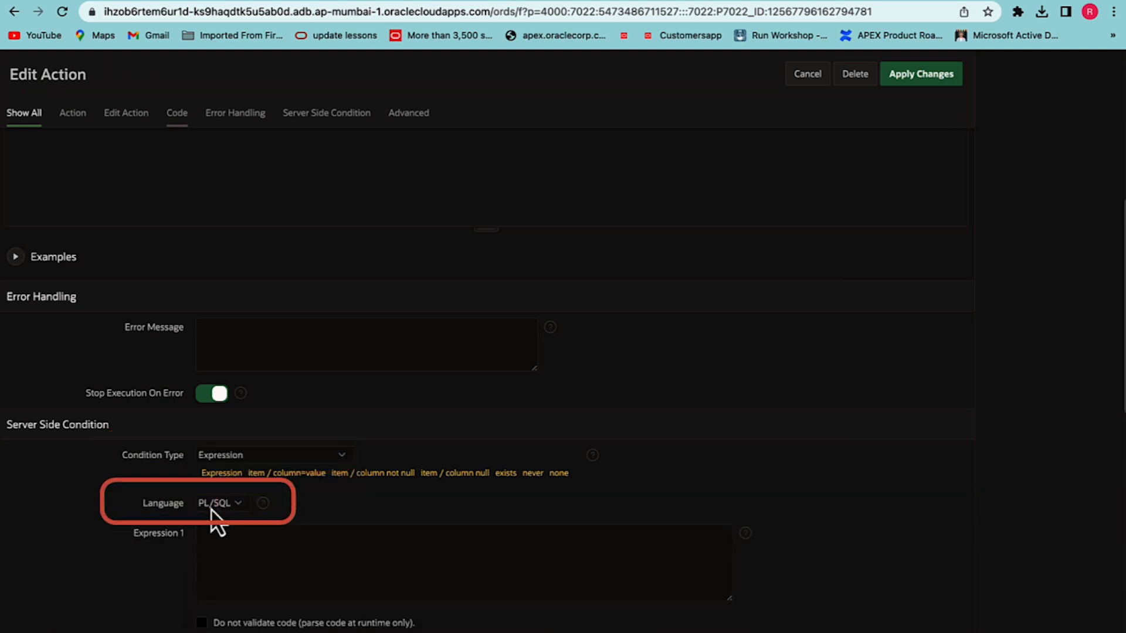
pyautogui.click(209, 508)
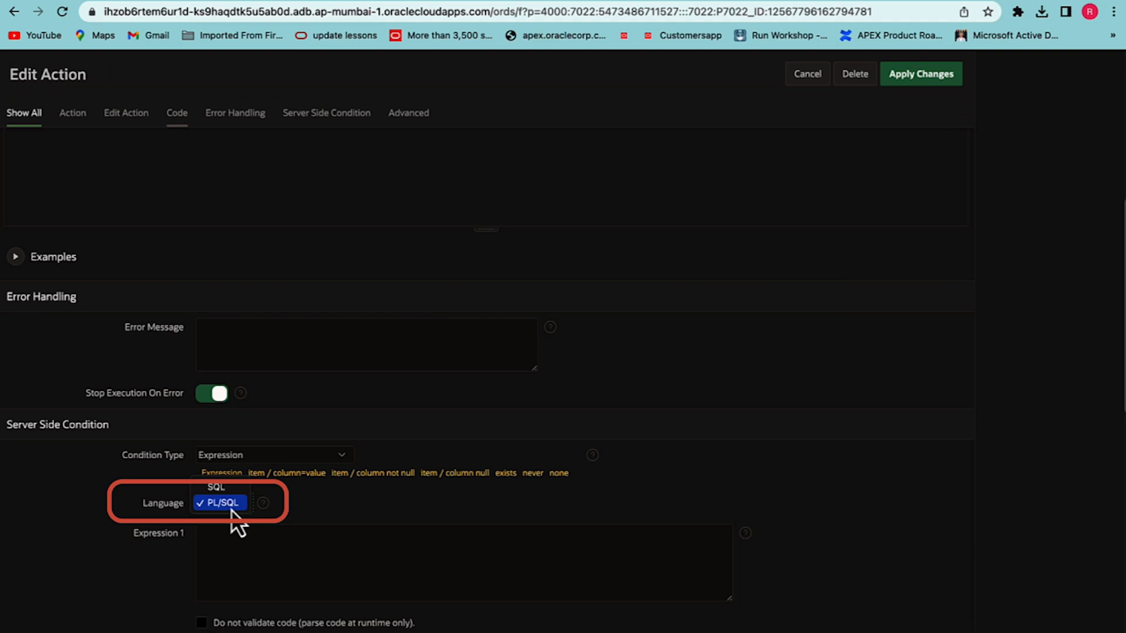
pyautogui.click(231, 508)
pyautogui.scroll(-2, 231, 519)
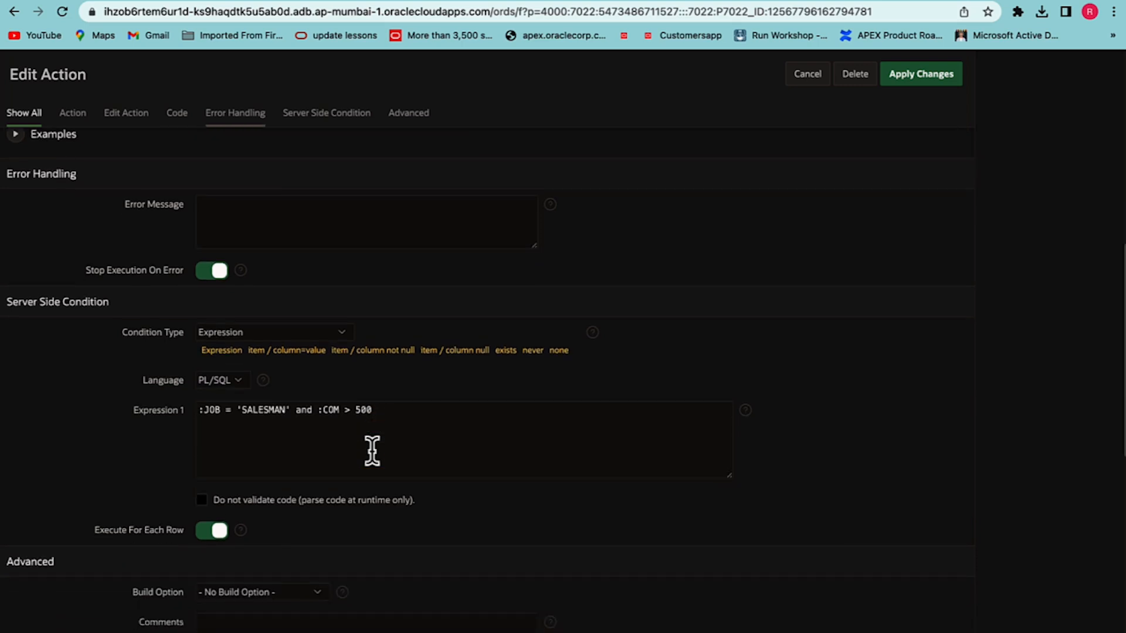
pyautogui.scroll(-3, 372, 452)
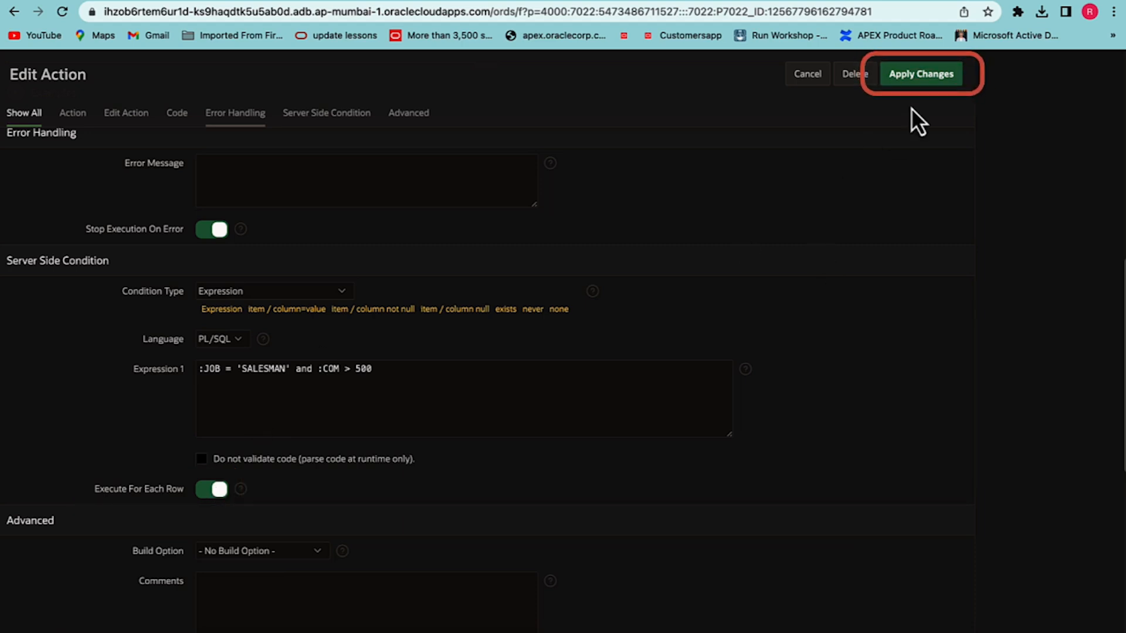
pyautogui.click(917, 88)
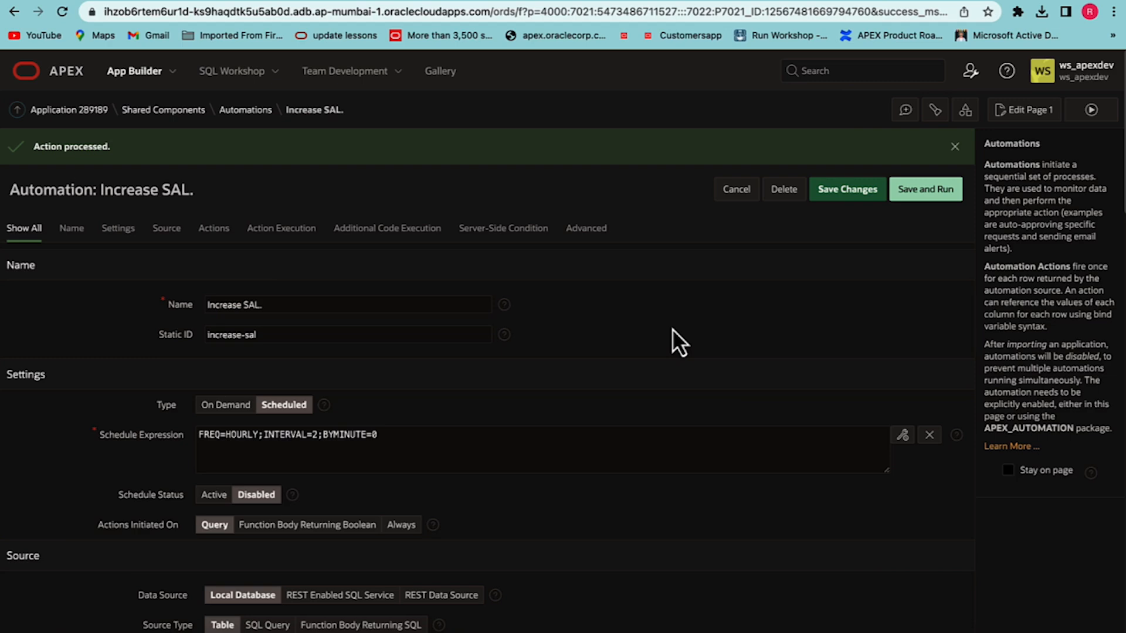
# Add an action "Increase SAL for Others" with PL/SQL code updating sal to round(sal * 1.01, 1) and logging the 1% increase
pyautogui.scroll(-6, 672, 328)
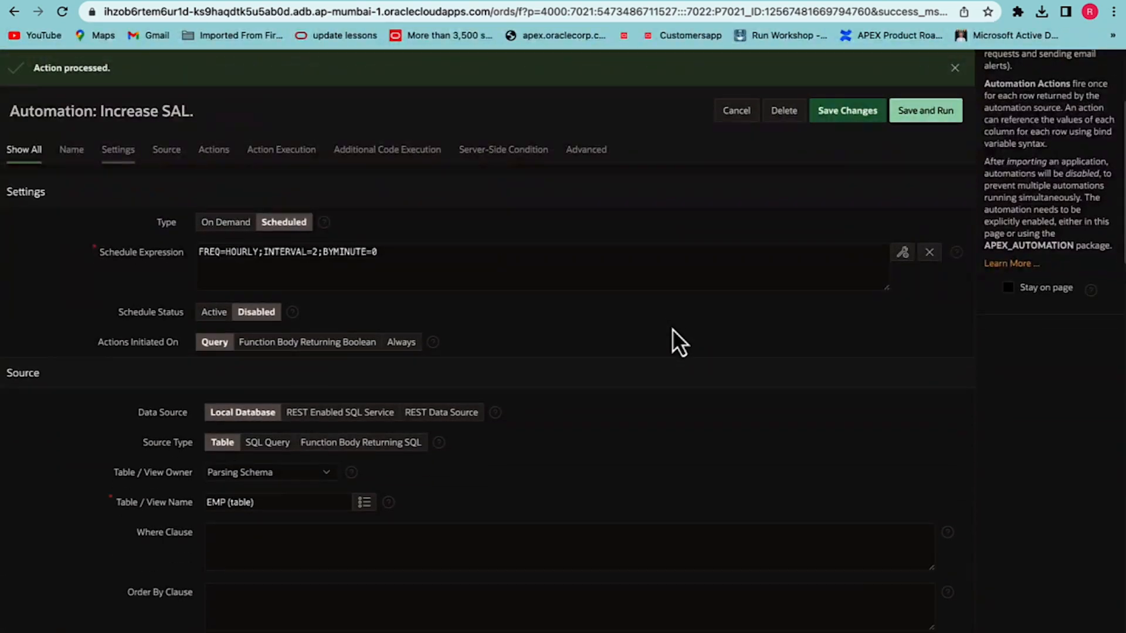
pyautogui.scroll(-2, 672, 329)
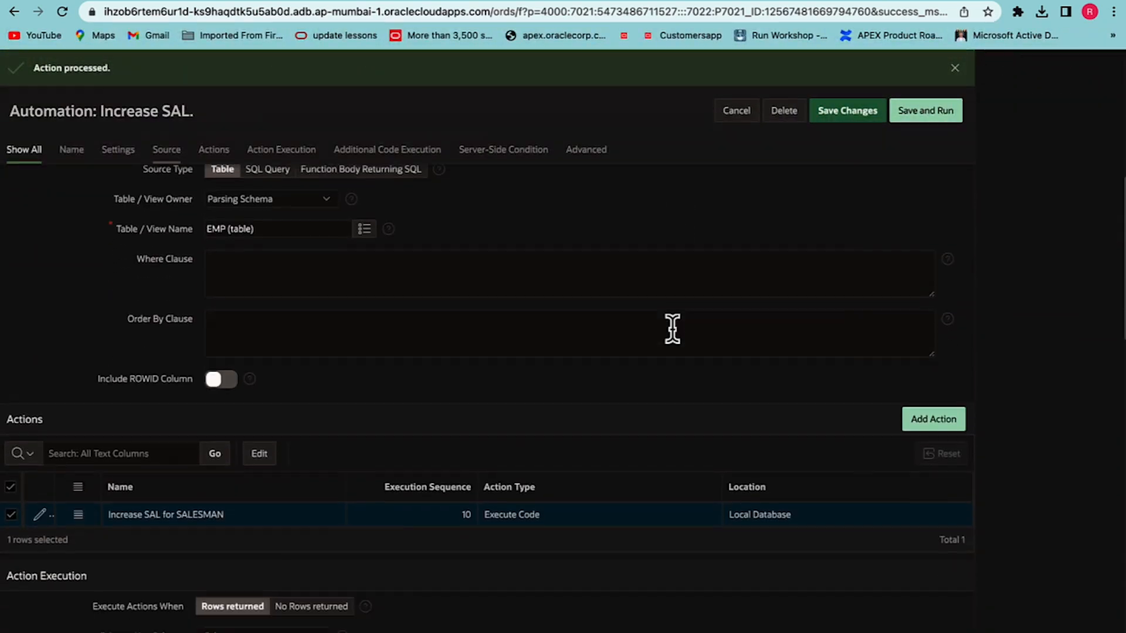
pyautogui.click(932, 403)
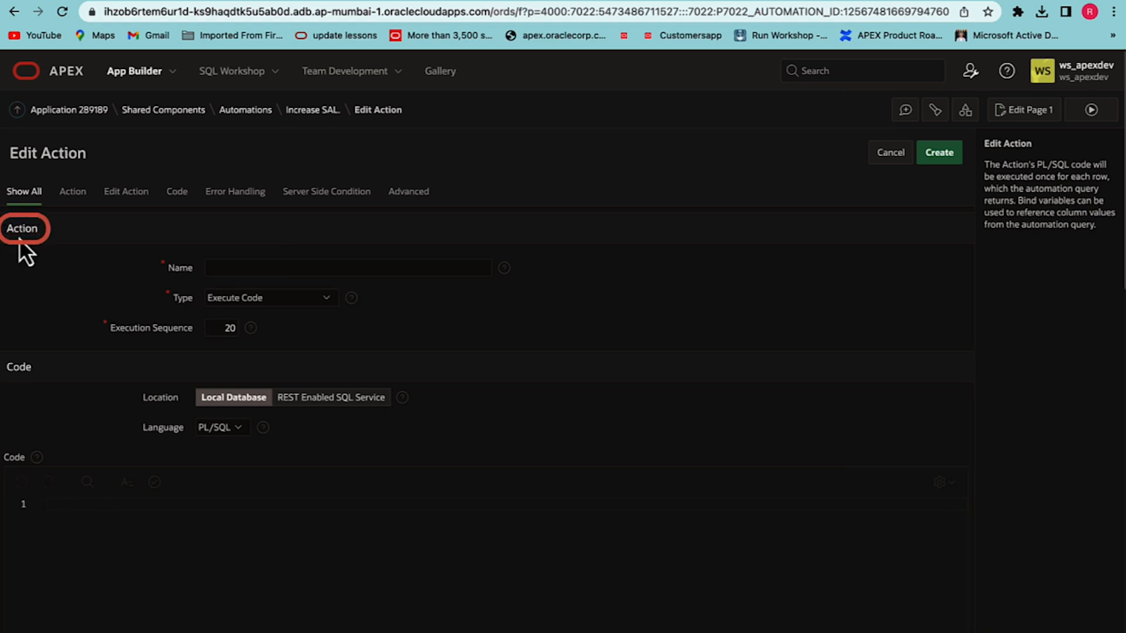
pyautogui.click(220, 270)
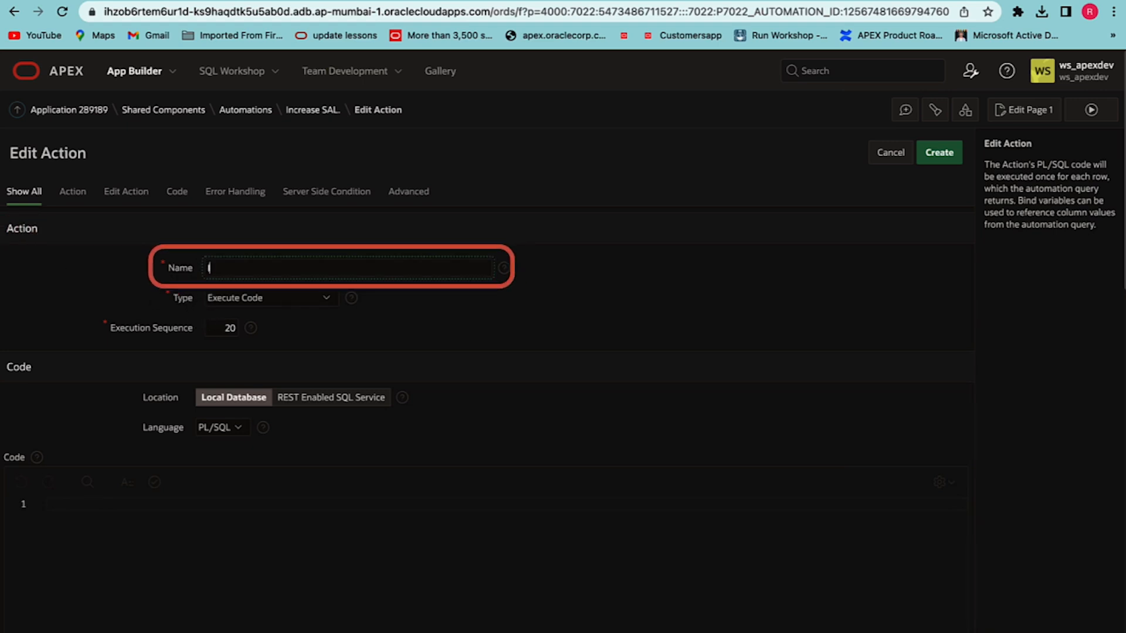
pyautogui.write('Increase SAL for Others')
pyautogui.scroll(-2, 44, 375)
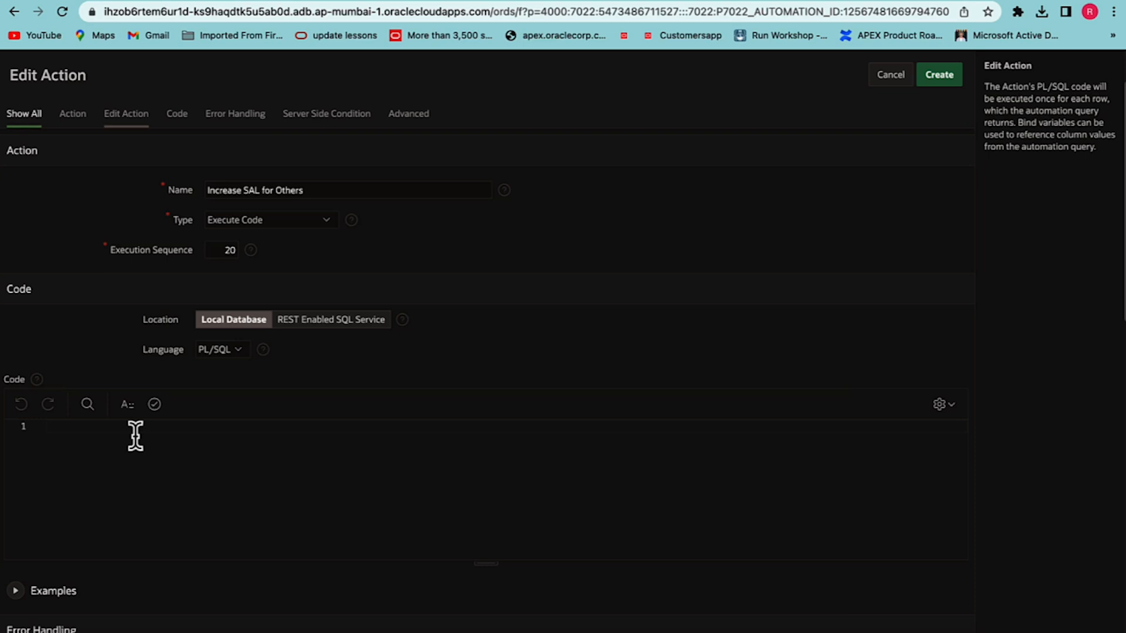
pyautogui.write("begin update emp set sal = round(sal * 1.01, 1) where empno = :EMPNO; apex_automation.log_info('SAL for ' || :ENAME || ' increased by 1%.'); end;")
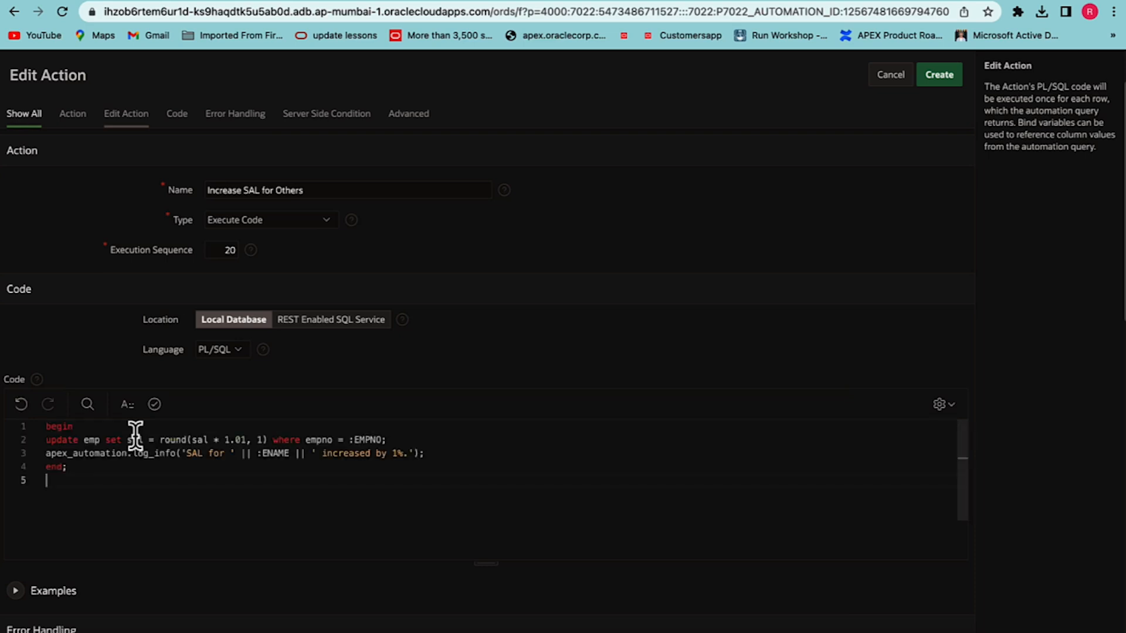
# Set the PL/SQL expression condition ":JOB != 'SALESMAN' and :COM <= 500 or :COMM is null" for the Others action and create it
pyautogui.scroll(-5, 67, 541)
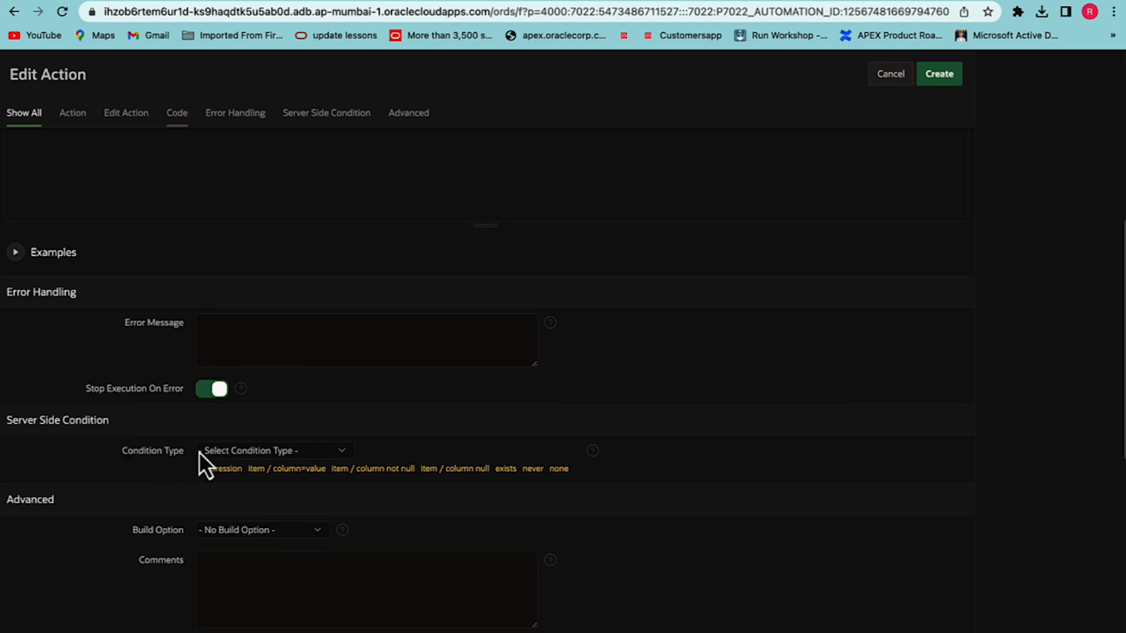
pyautogui.click(218, 453)
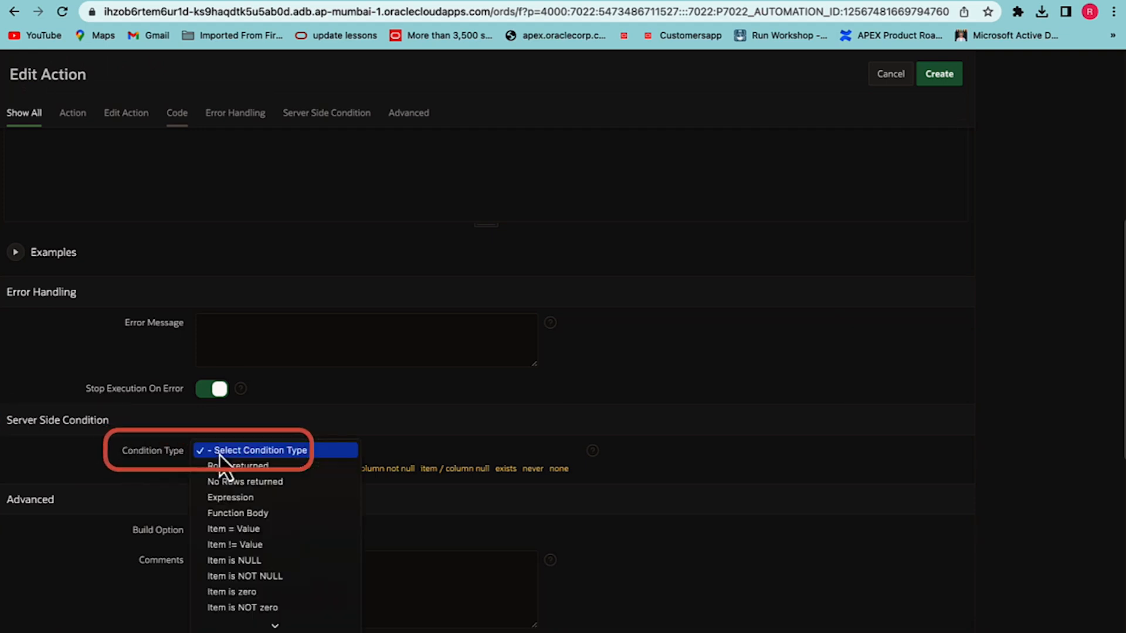
pyautogui.click(240, 502)
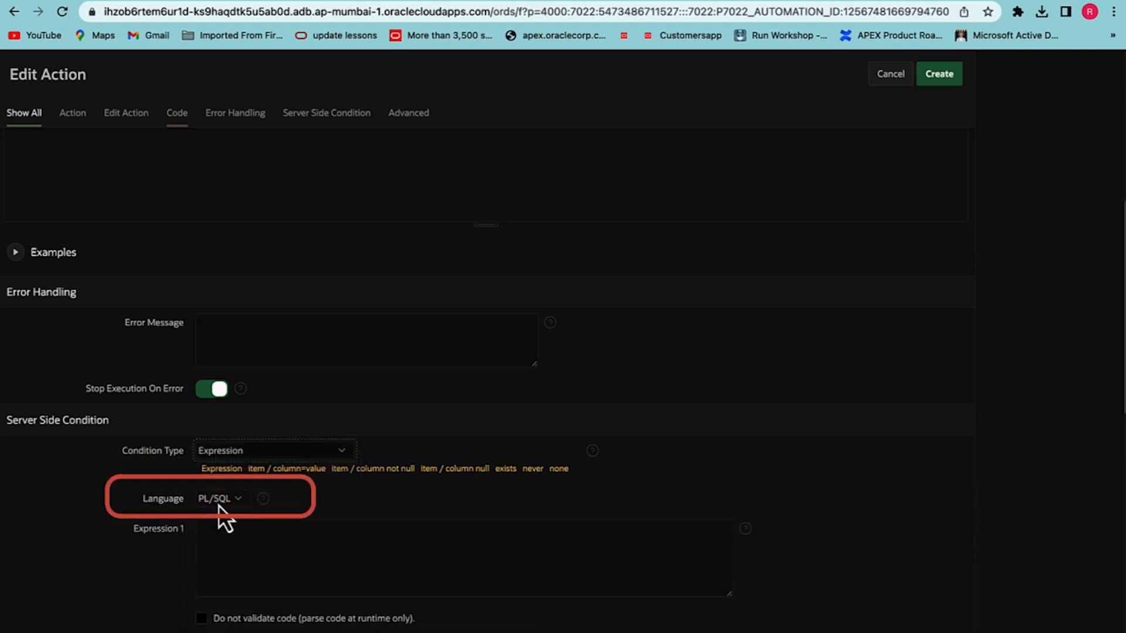
pyautogui.scroll(-2, 224, 504)
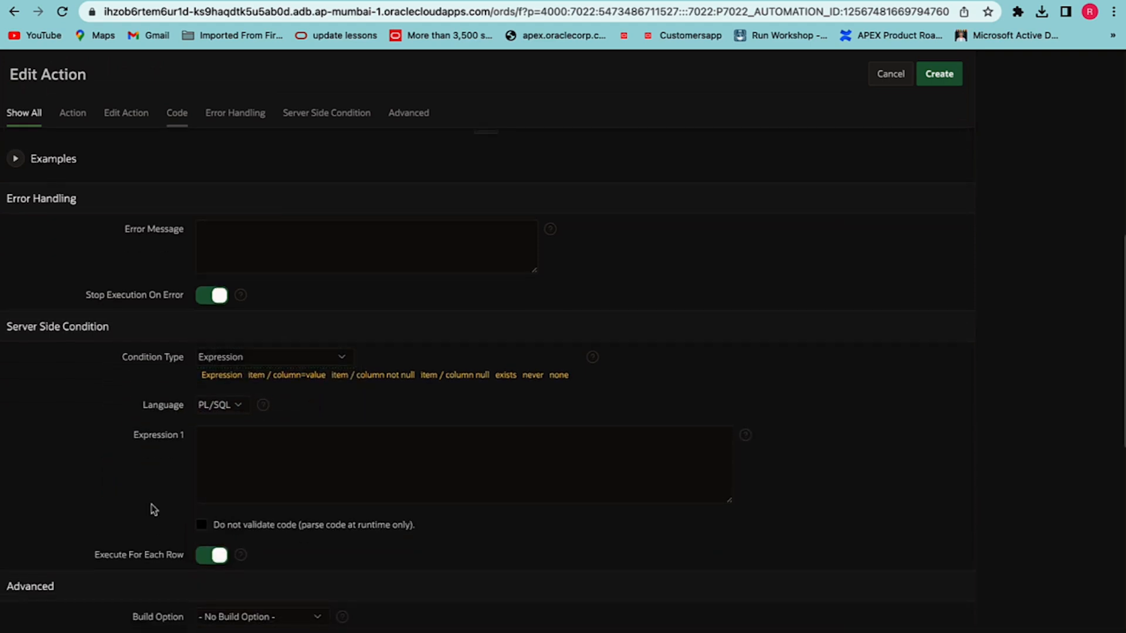
pyautogui.click(214, 476)
pyautogui.write(":JOB != 'SALESMAN' and :COM <= 500 or :COMM is null")
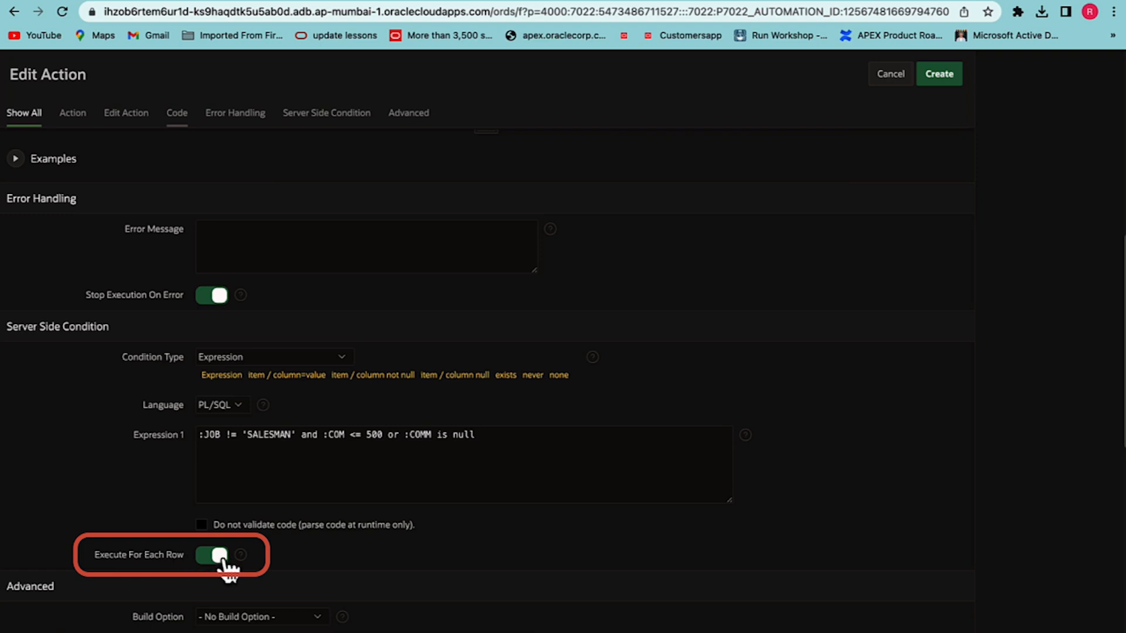
pyautogui.click(939, 82)
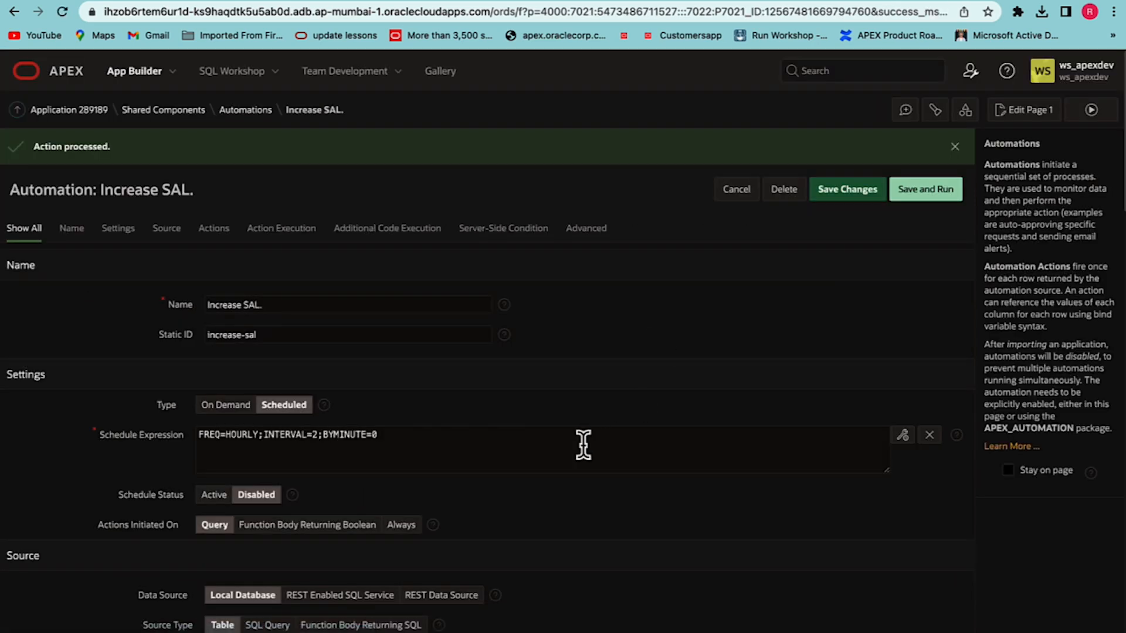
# Save and run the "Increase SAL." automation, and reopen it from the Automations list
pyautogui.click(935, 195)
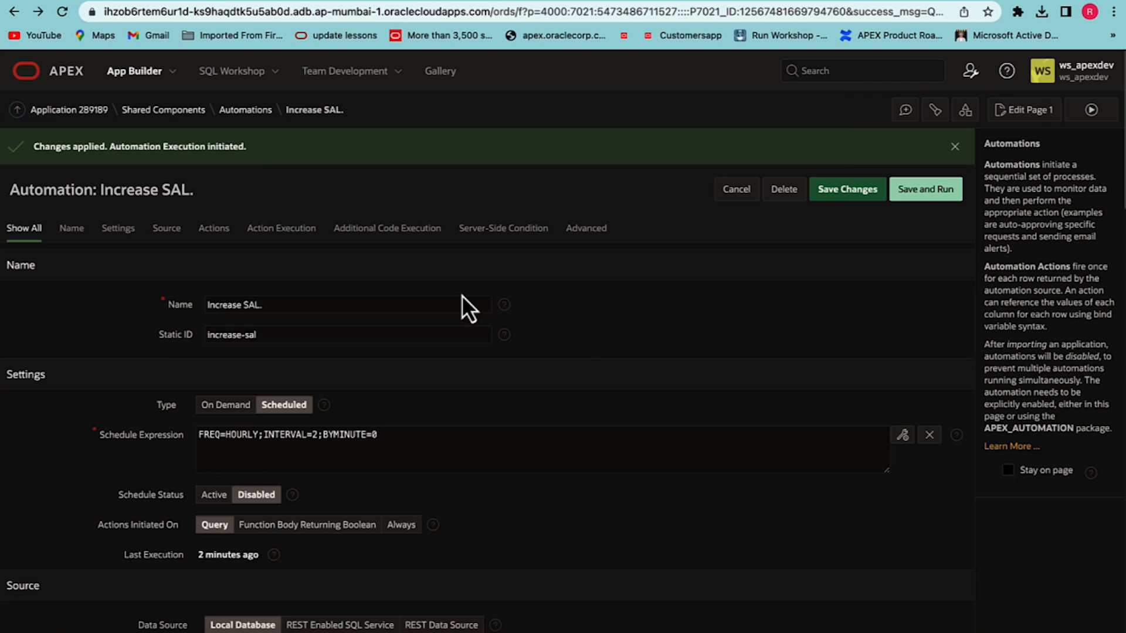
pyautogui.click(246, 111)
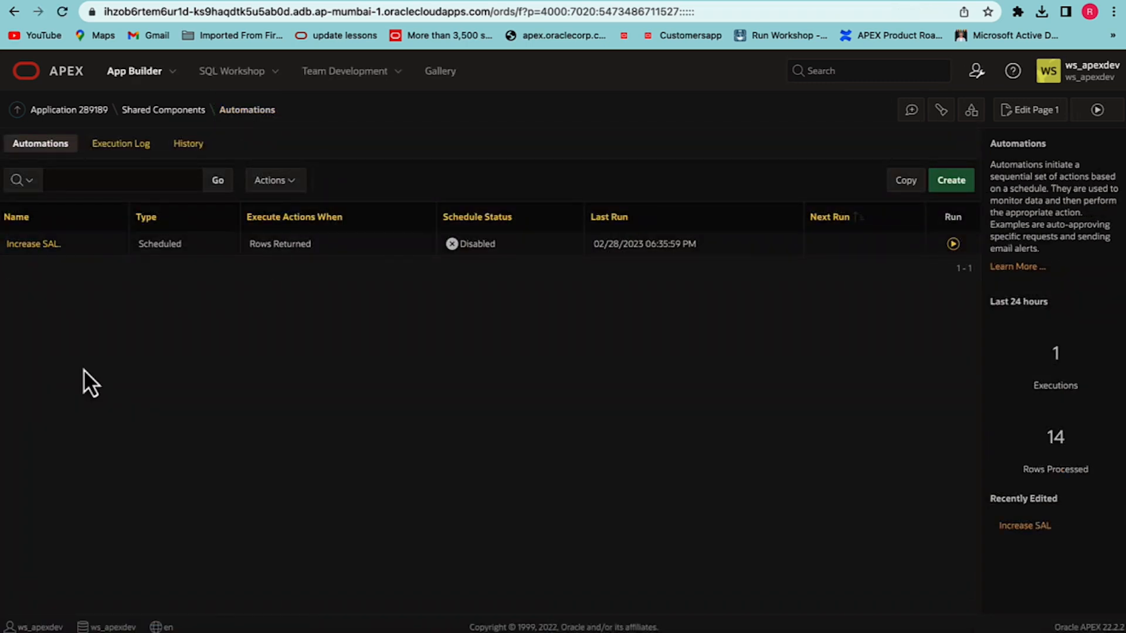
pyautogui.click(38, 250)
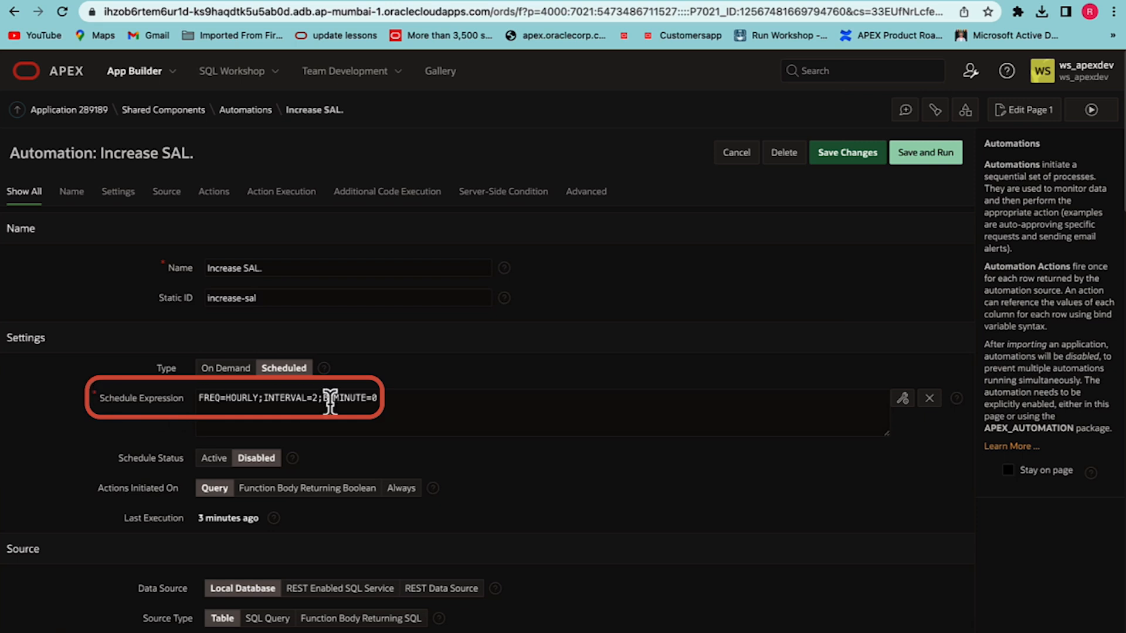
# Set the automation's schedule to weekly, interval 1, Monday to Friday at hour 14, minute 30, and make the schedule status Active
pyautogui.click(902, 405)
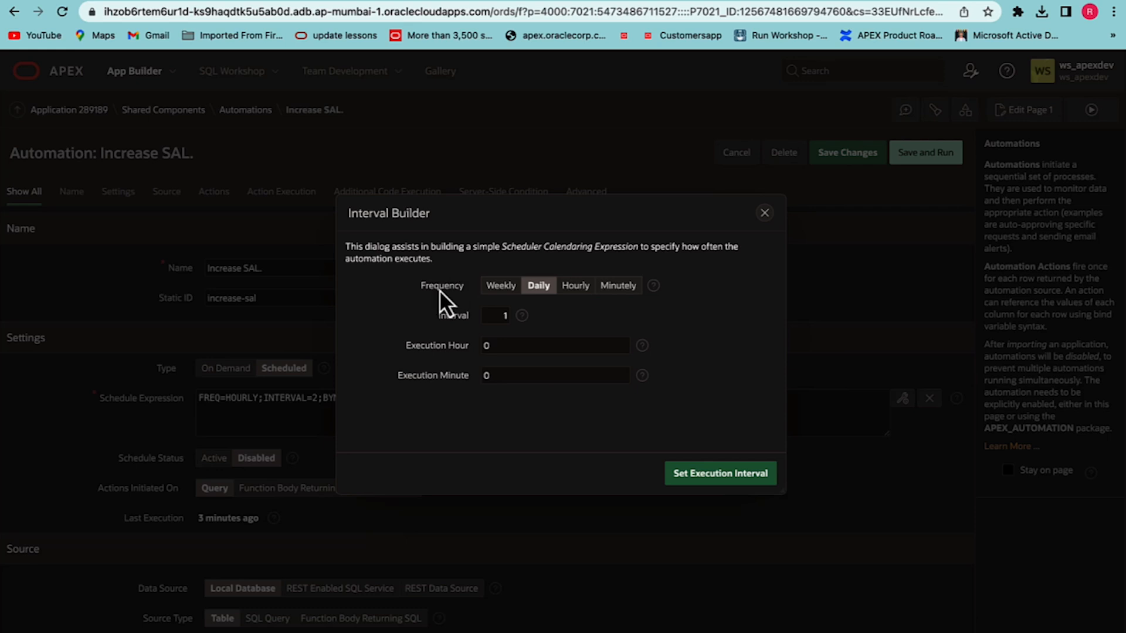
pyautogui.click(503, 288)
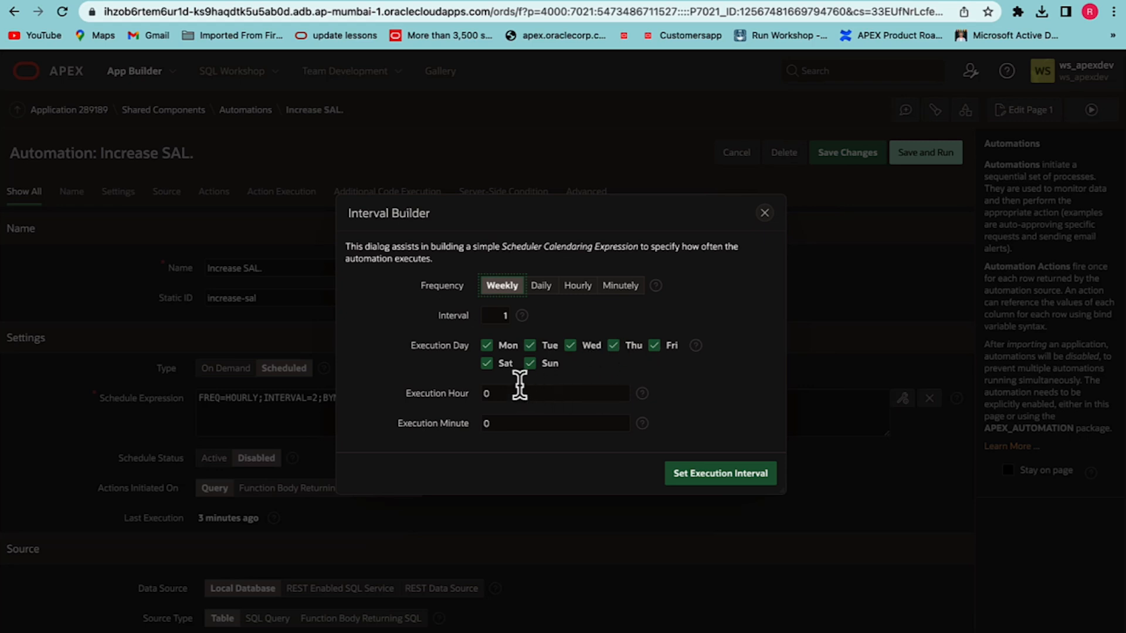
pyautogui.click(487, 364)
pyautogui.click(531, 365)
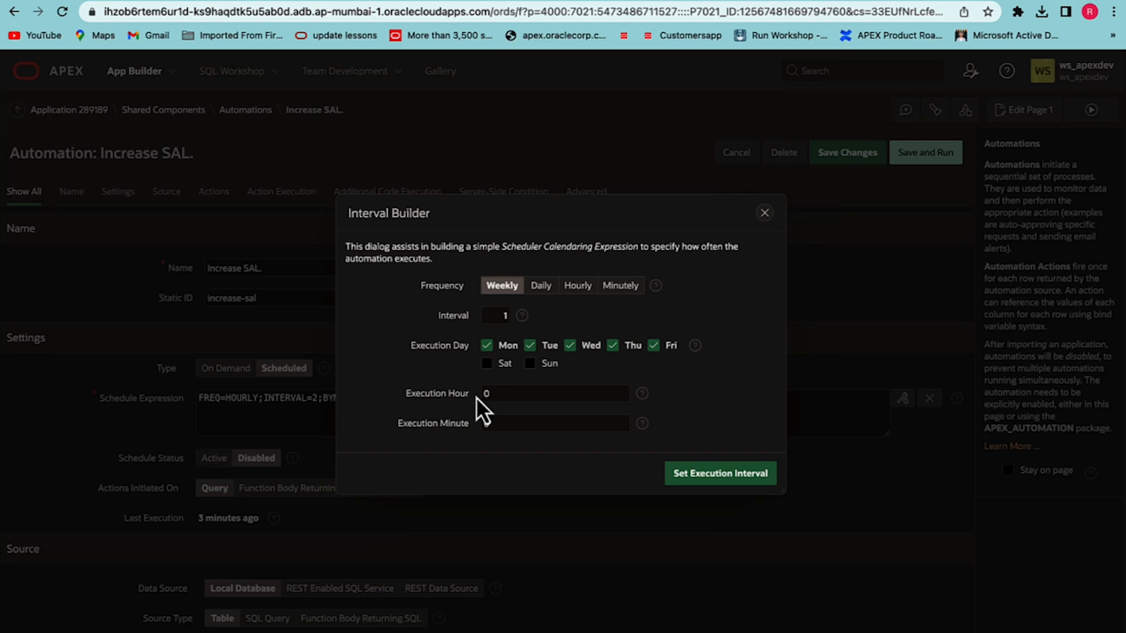
pyautogui.click(506, 393)
pyautogui.press('BackSpace')
pyautogui.write('14')
pyautogui.click(506, 424)
pyautogui.press('BackSpace')
pyautogui.write('30')
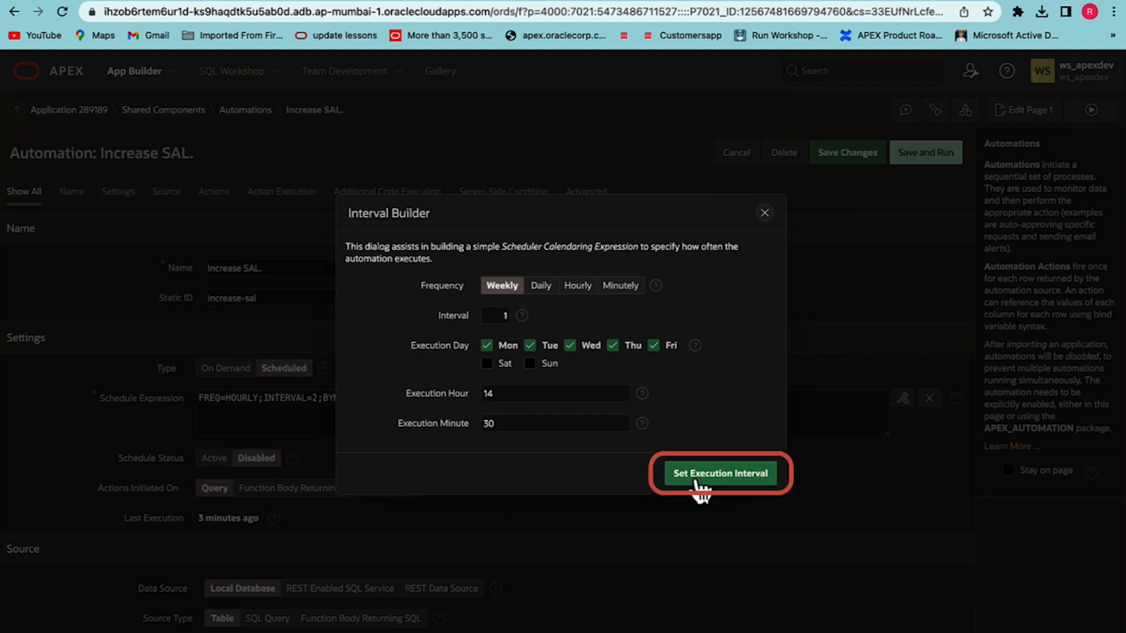
pyautogui.click(749, 480)
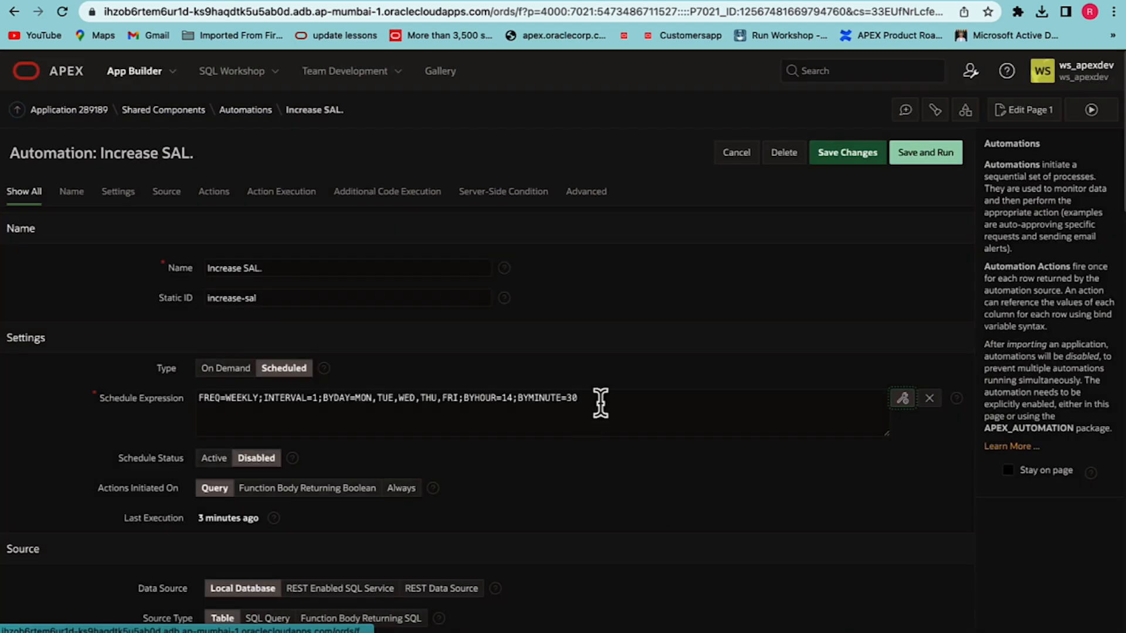
pyautogui.click(206, 460)
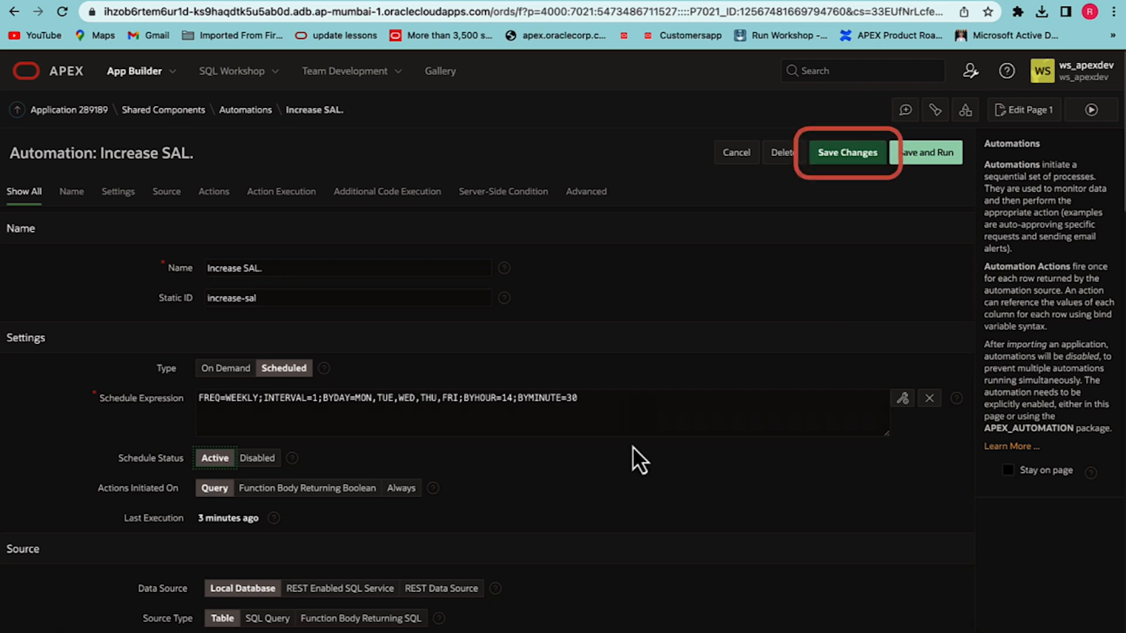
# Save the automation's changes and view the execution log messages for the "Increase SAL." run
pyautogui.click(848, 153)
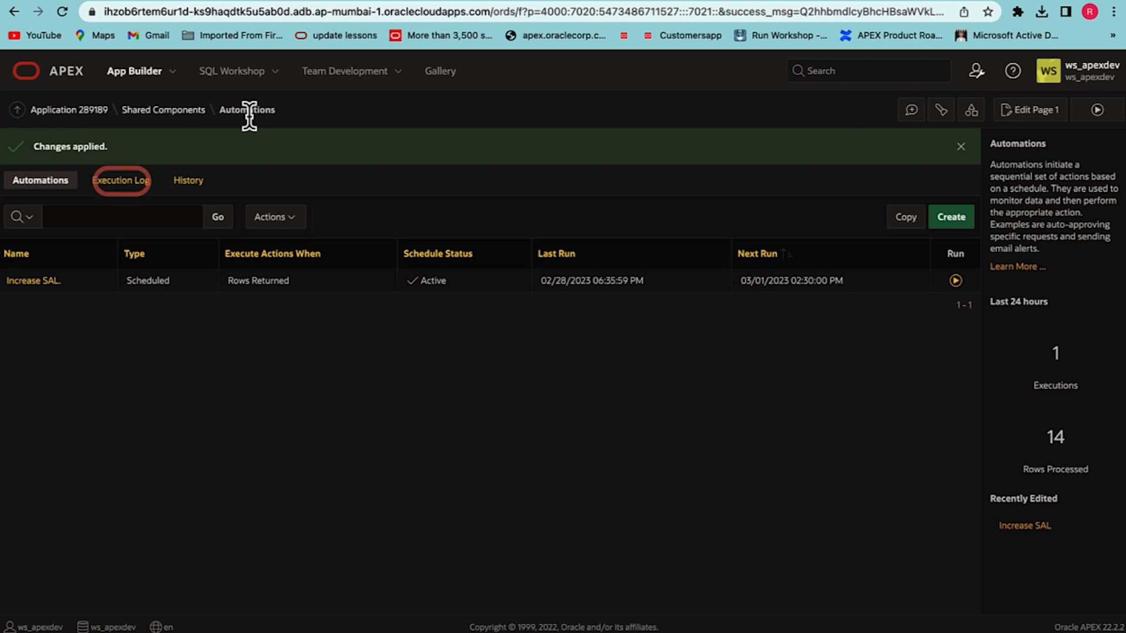
pyautogui.click(135, 184)
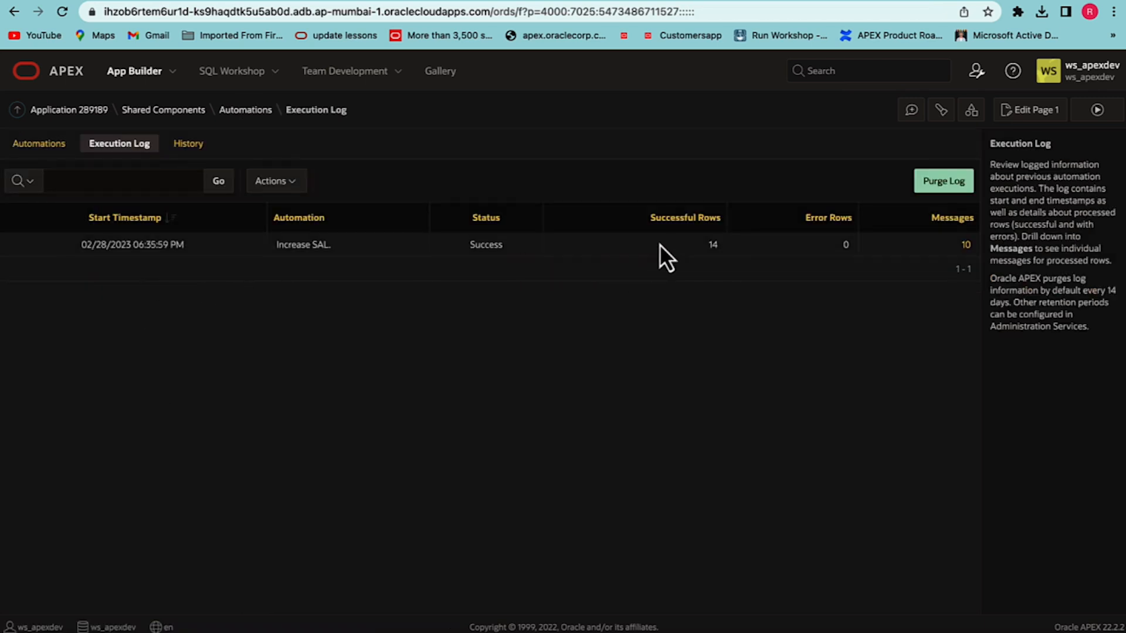
pyautogui.click(964, 245)
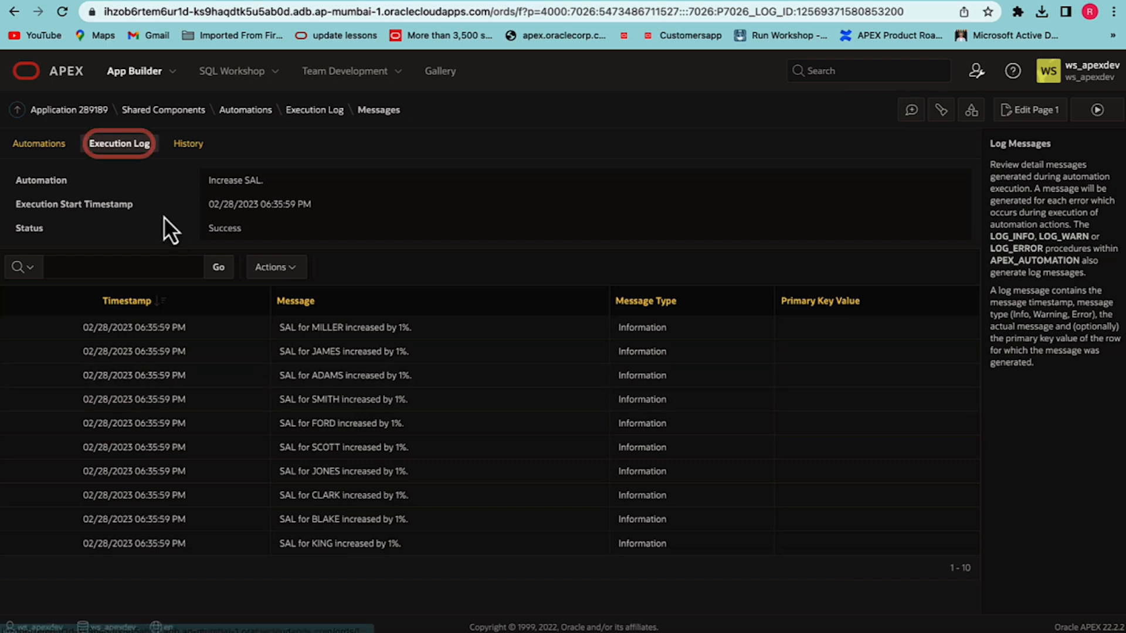
# Return to the execution log, start purging it and choose "Increase SAL." as the automation to clear
pyautogui.click(125, 151)
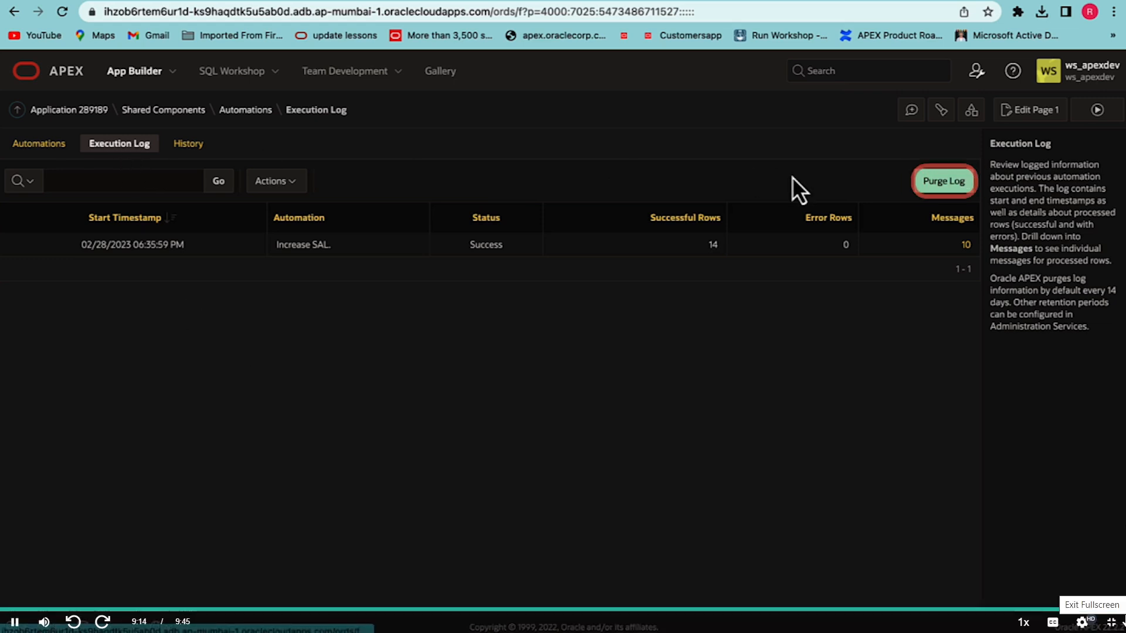
pyautogui.click(943, 183)
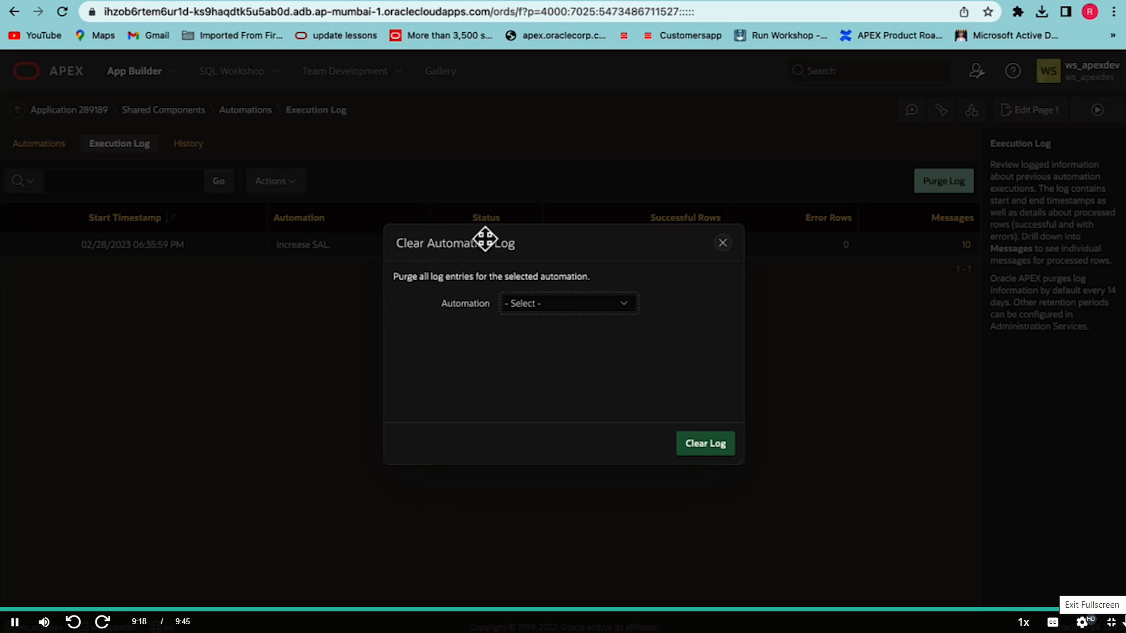
pyautogui.click(552, 305)
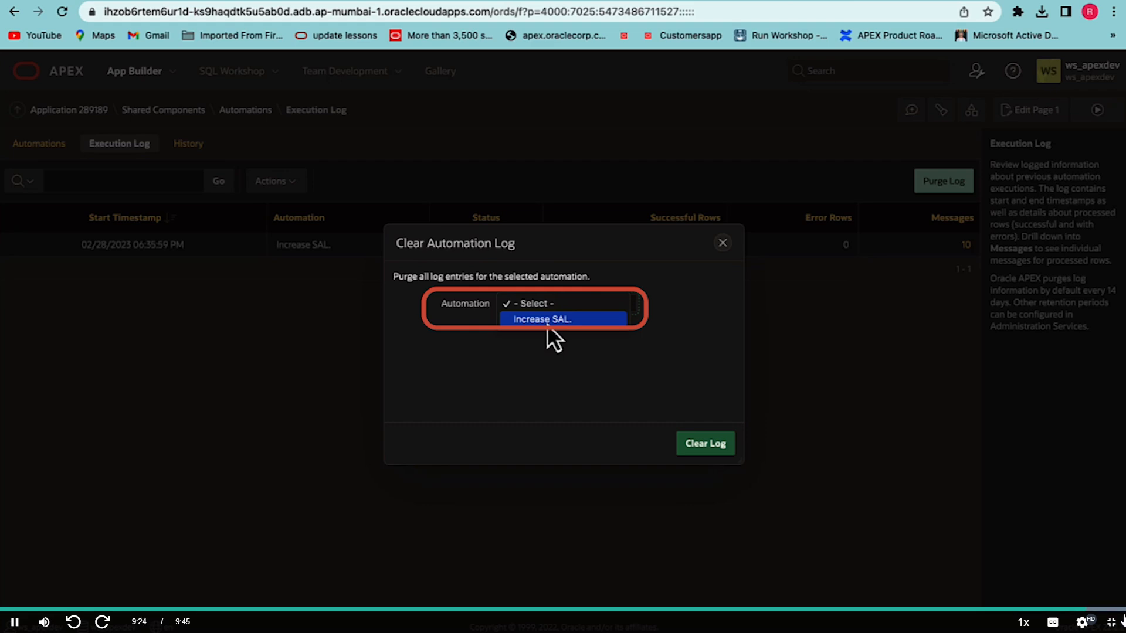
pyautogui.click(547, 323)
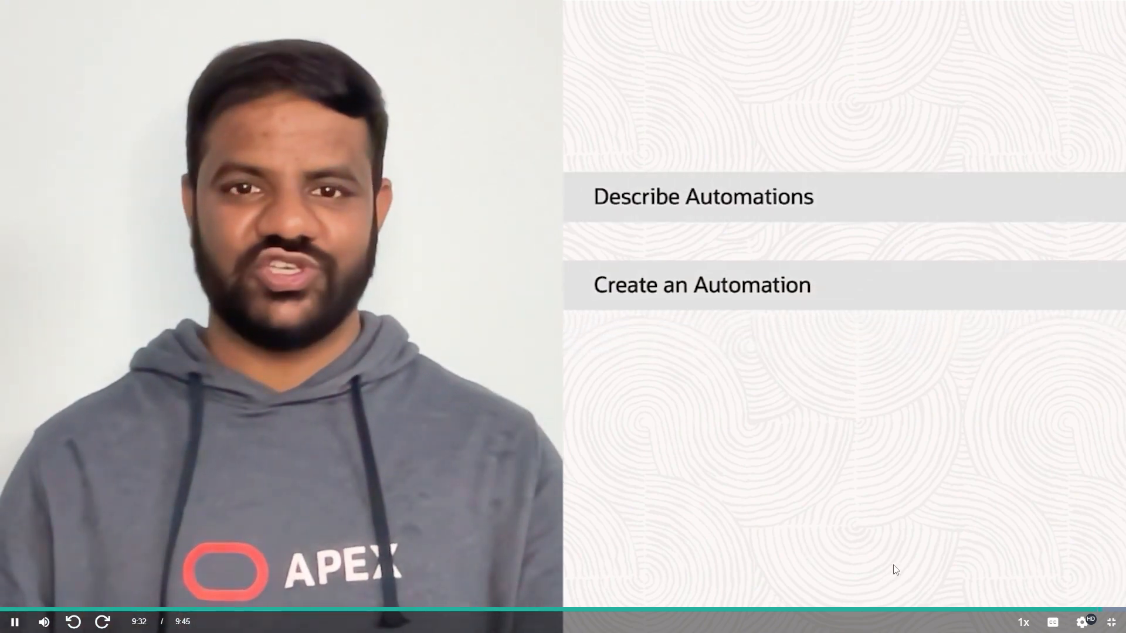
# Leave the finished lesson and play "Introducing Approvals" from the course playlist at 1080p in full screen
pyautogui.click(1111, 623)
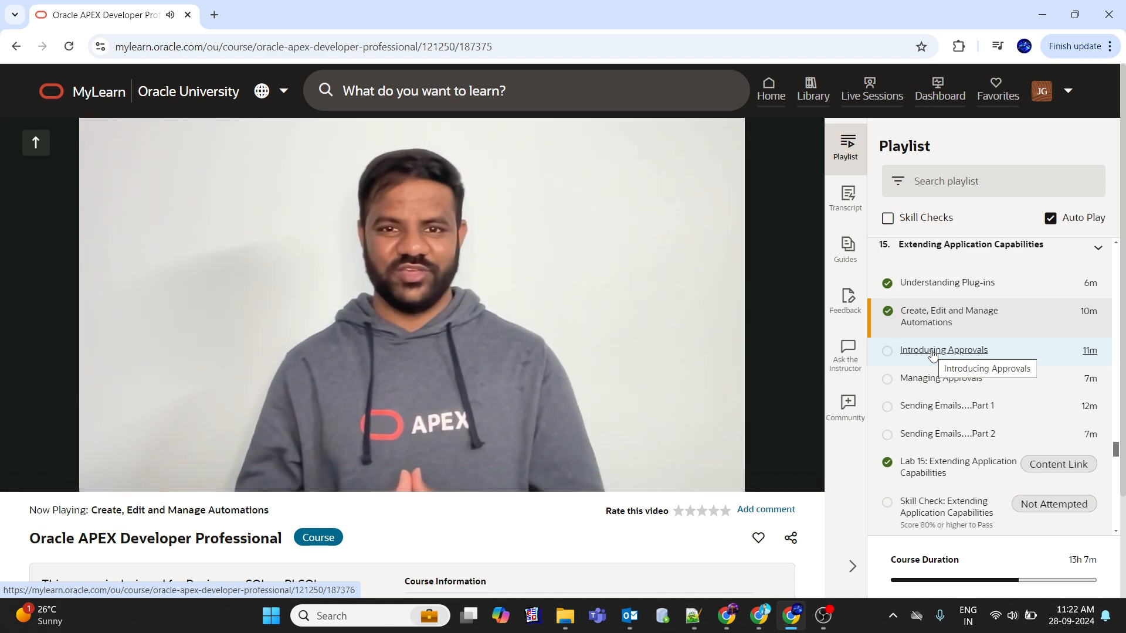
pyautogui.click(932, 350)
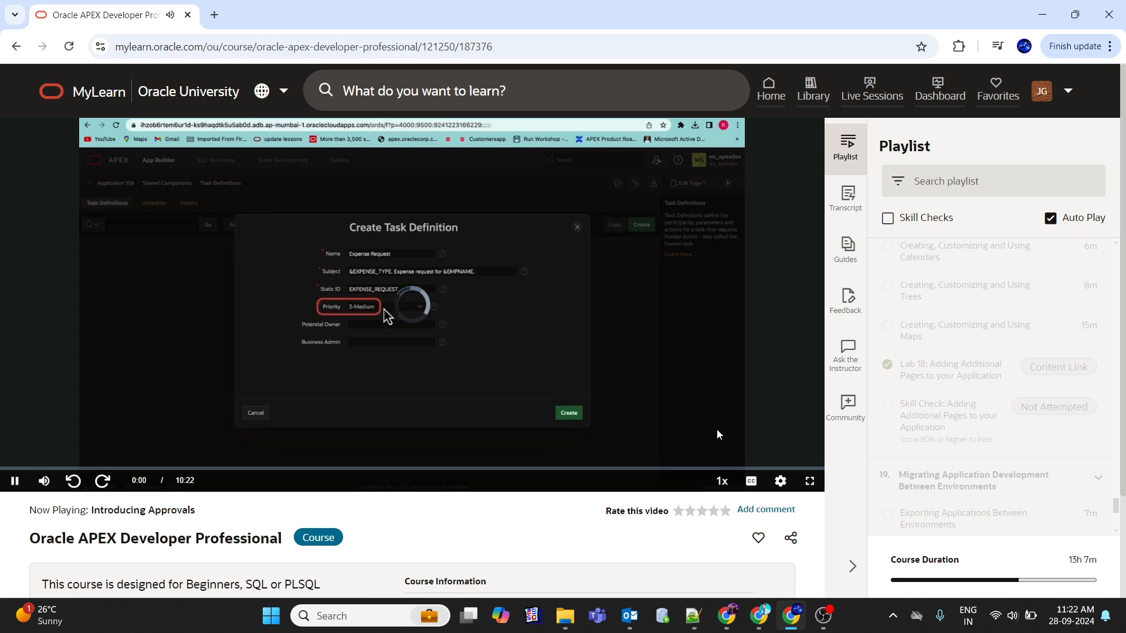
pyautogui.click(783, 482)
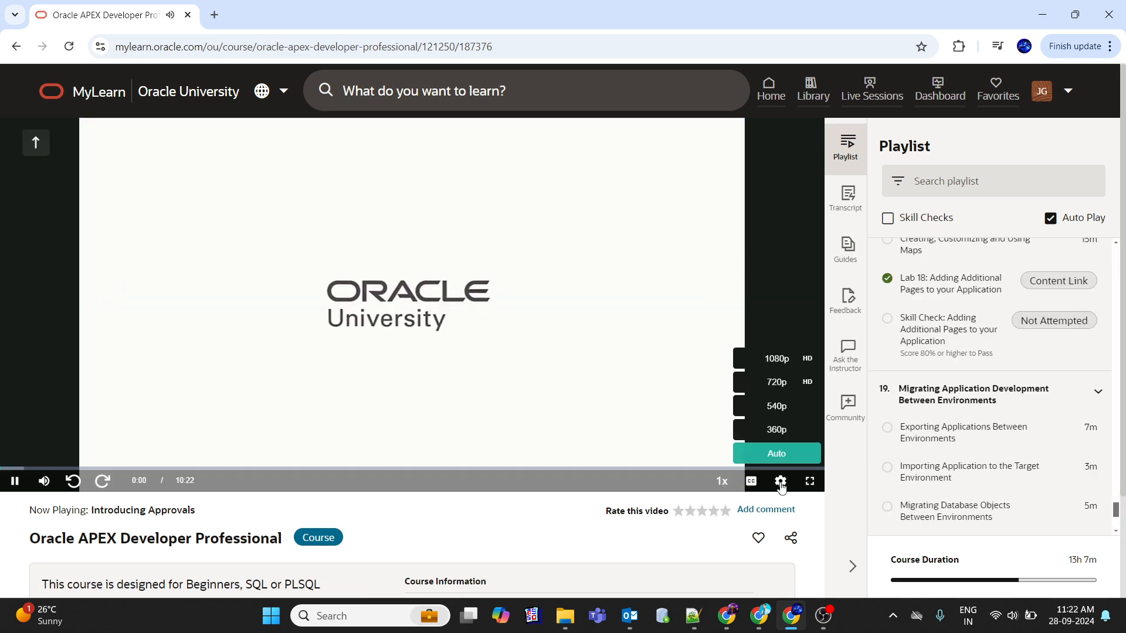
pyautogui.click(772, 359)
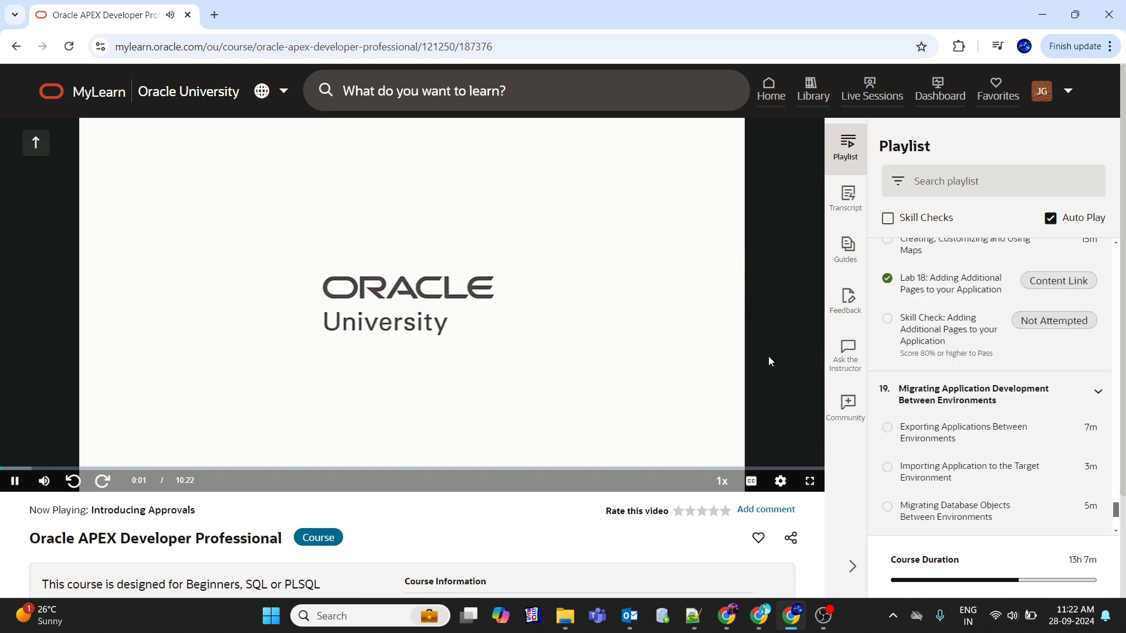
pyautogui.click(809, 481)
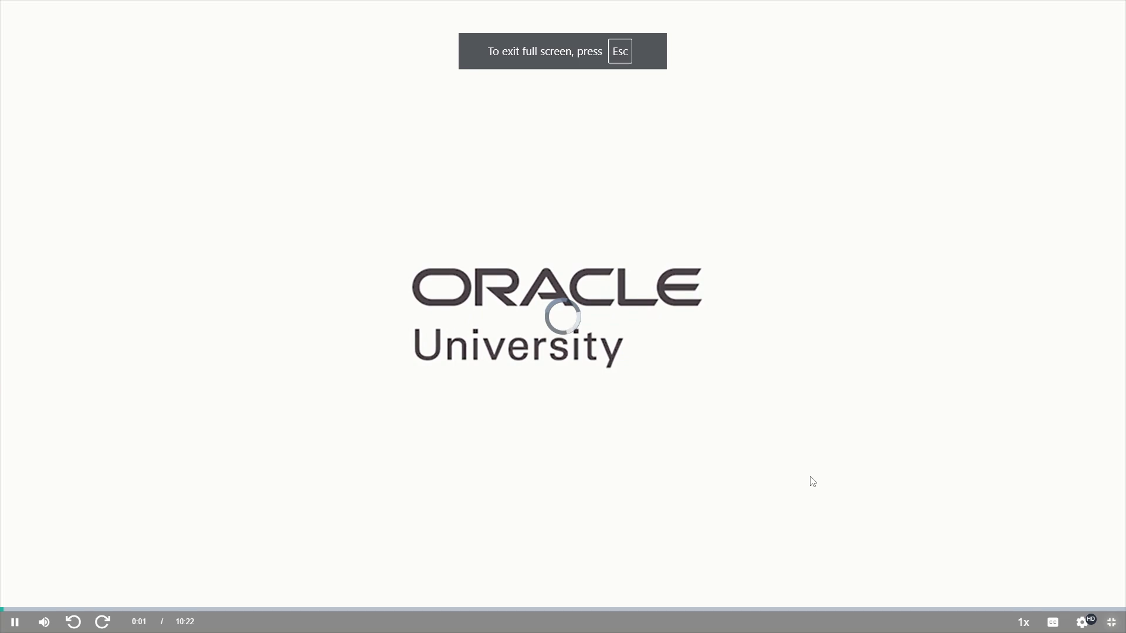